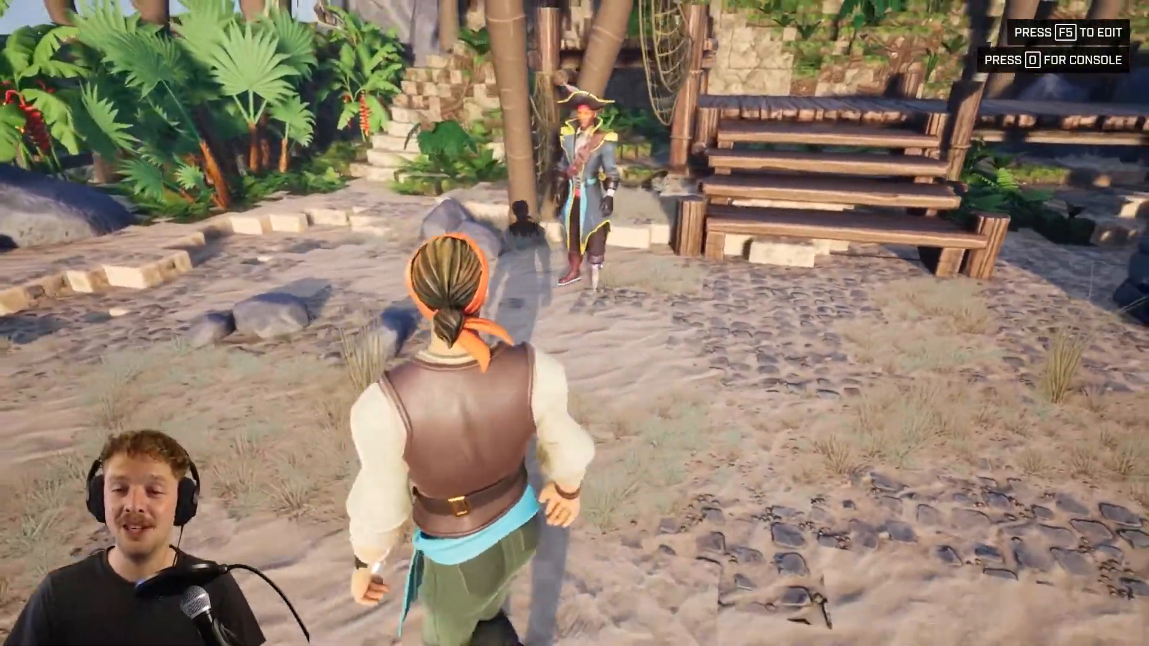
pyautogui.press('a')
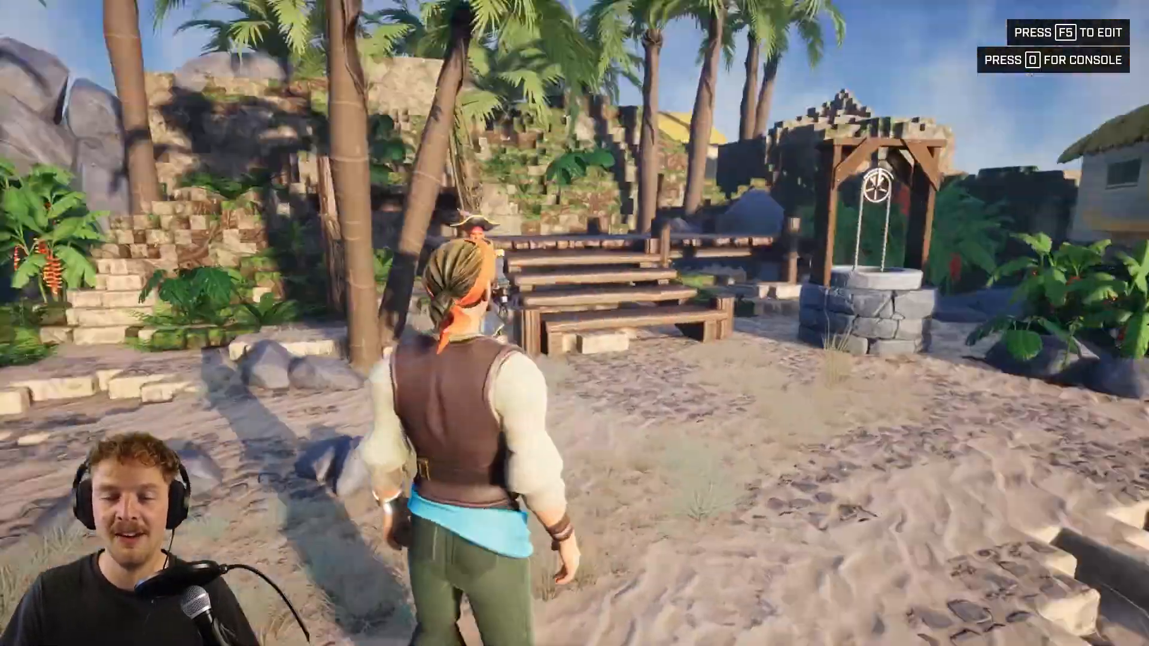
pyautogui.press('w')
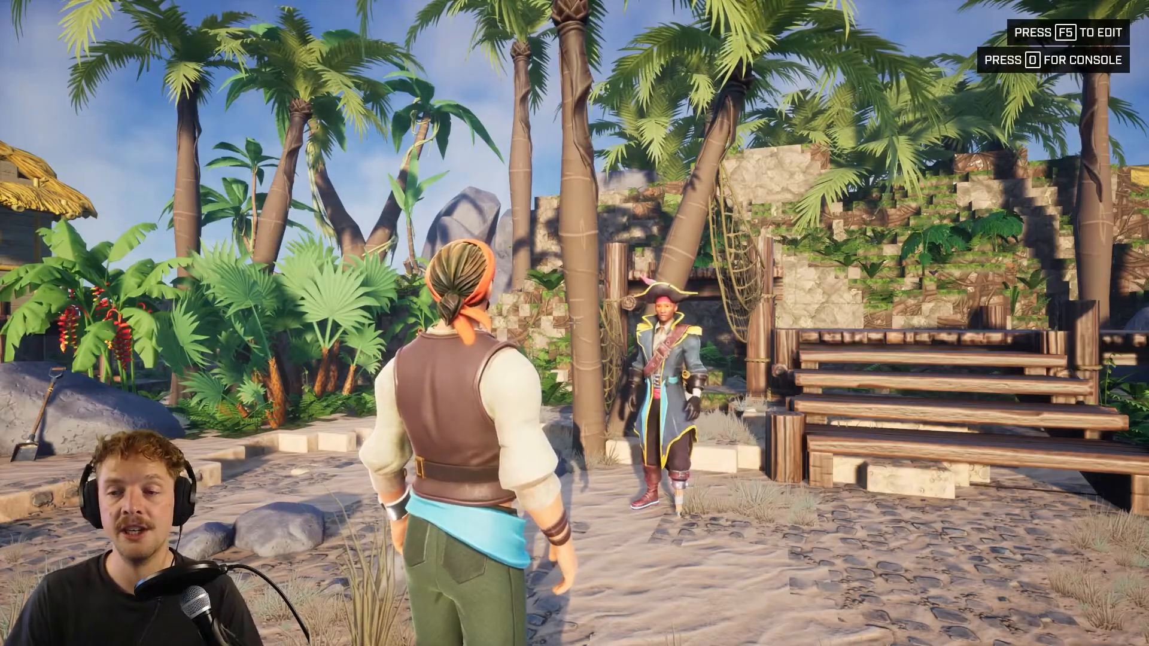
pyautogui.press('w')
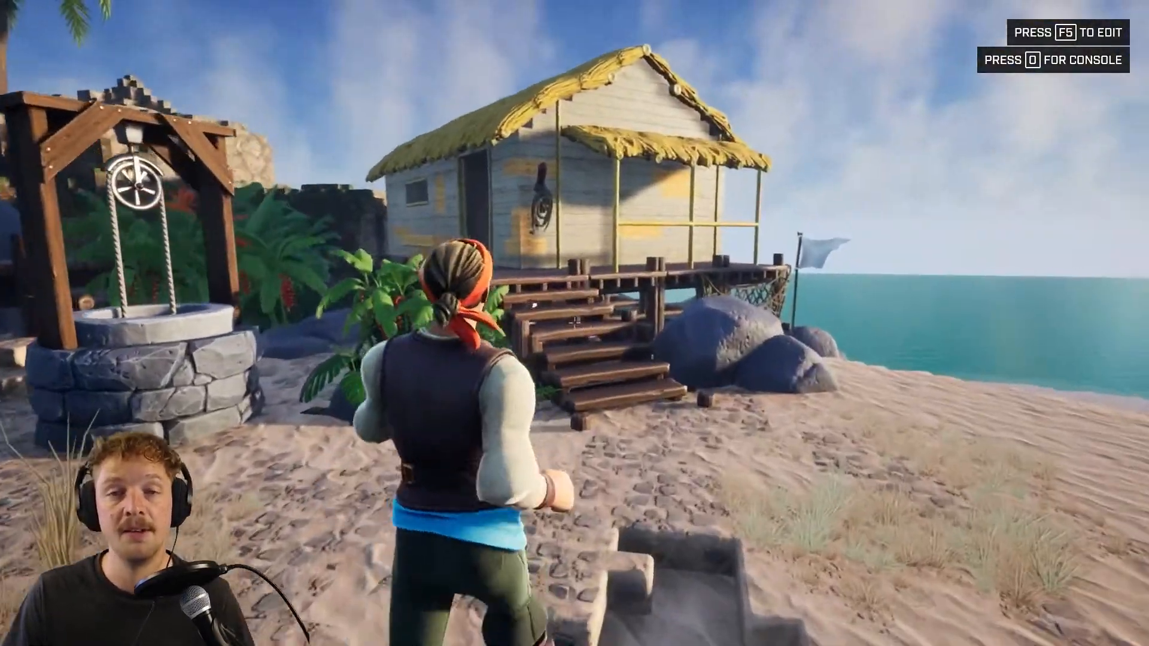
pyautogui.press('s')
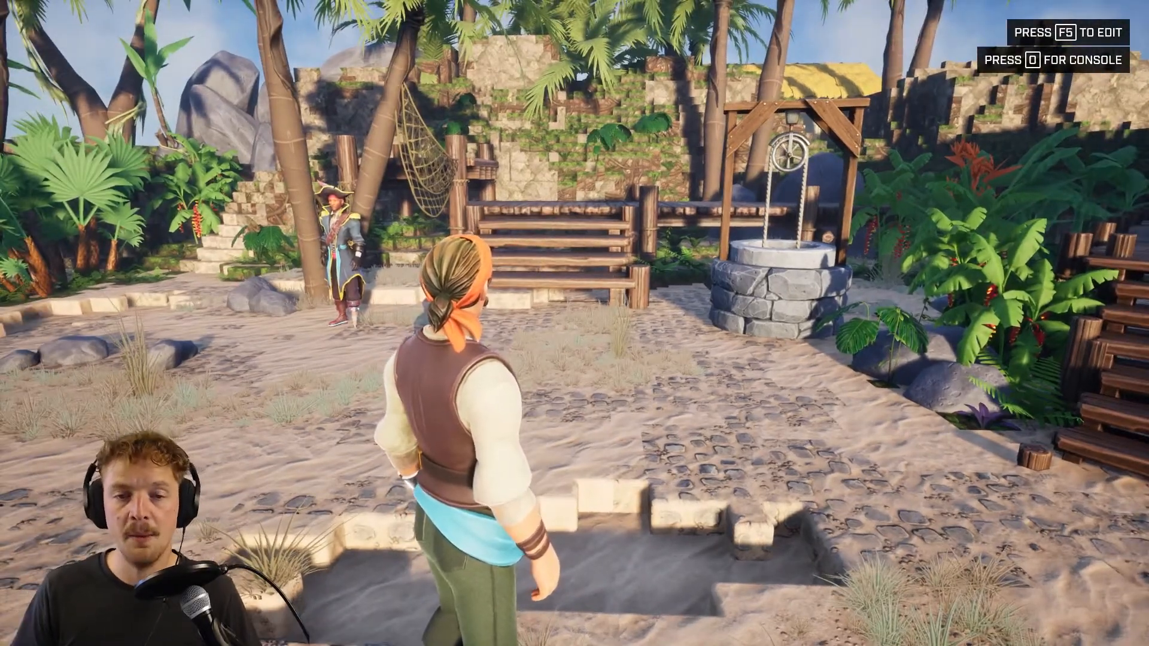
pyautogui.press('w')
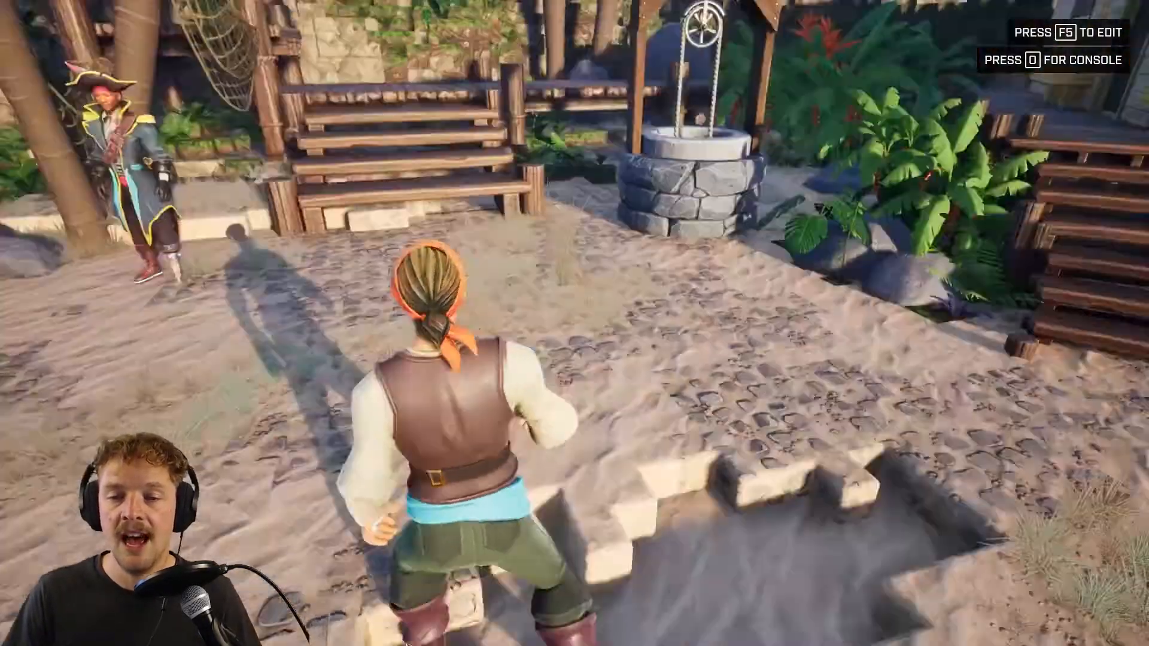
pyautogui.press('s')
pyautogui.press('a')
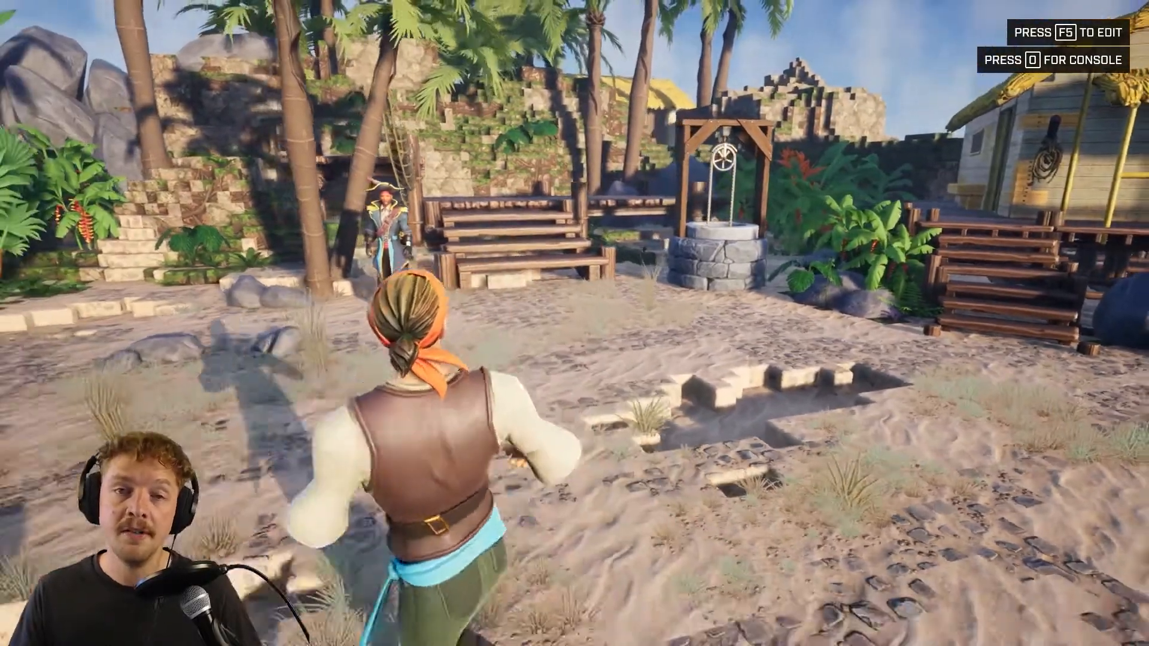
pyautogui.press('s')
pyautogui.press('w')
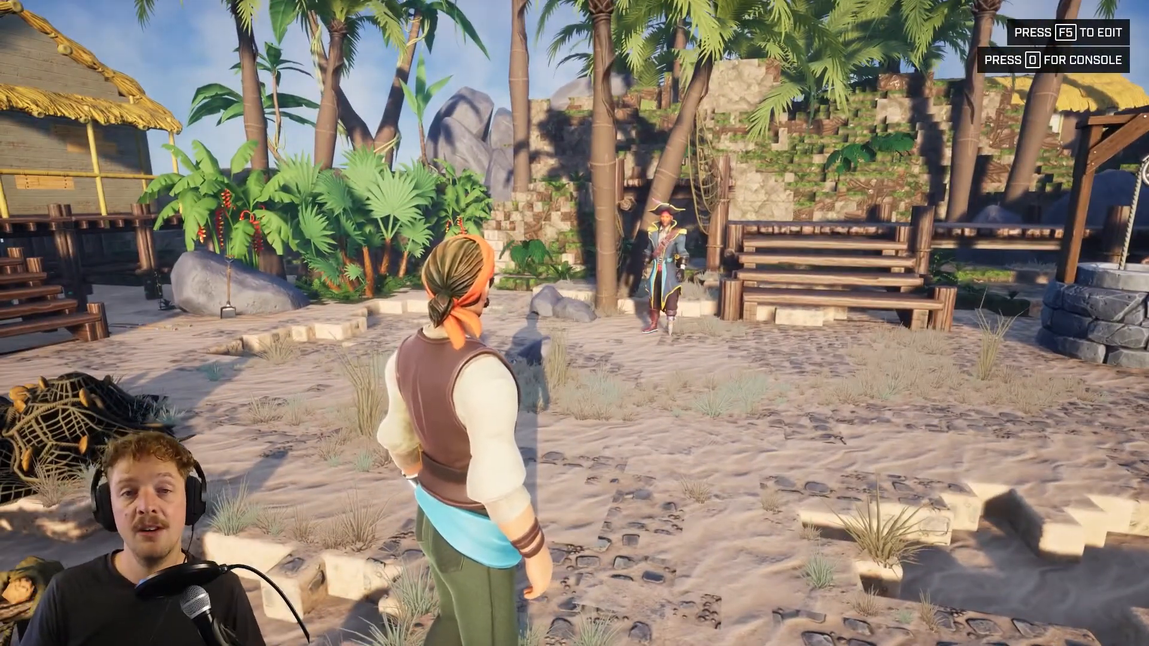
pyautogui.press('w')
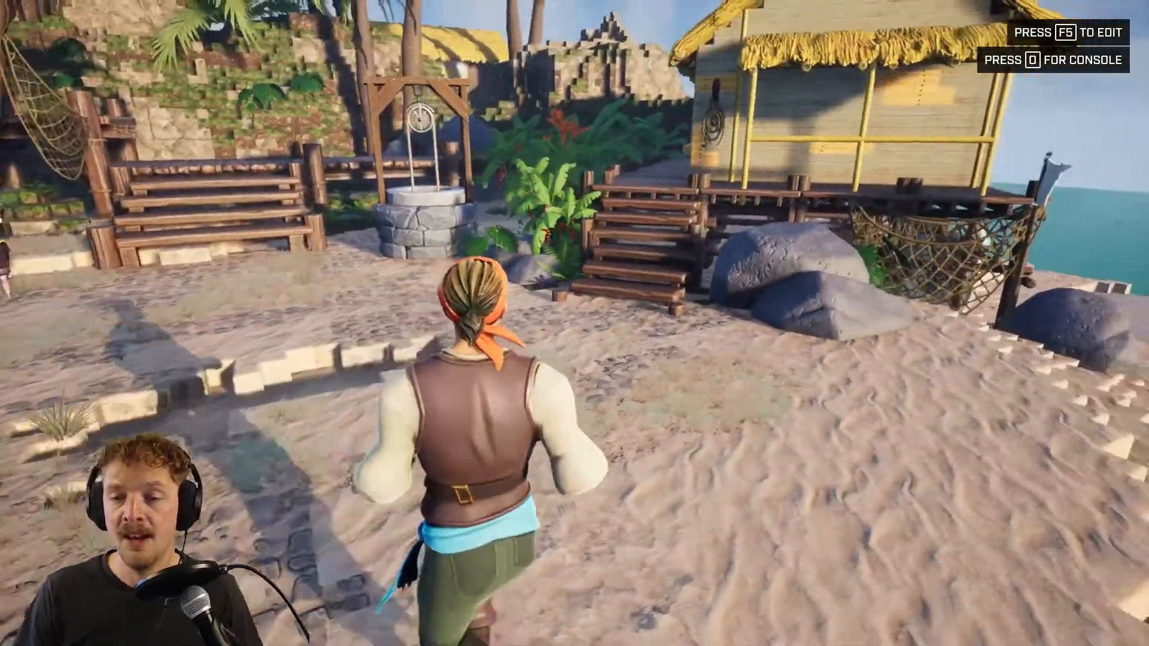
pyautogui.press('w')
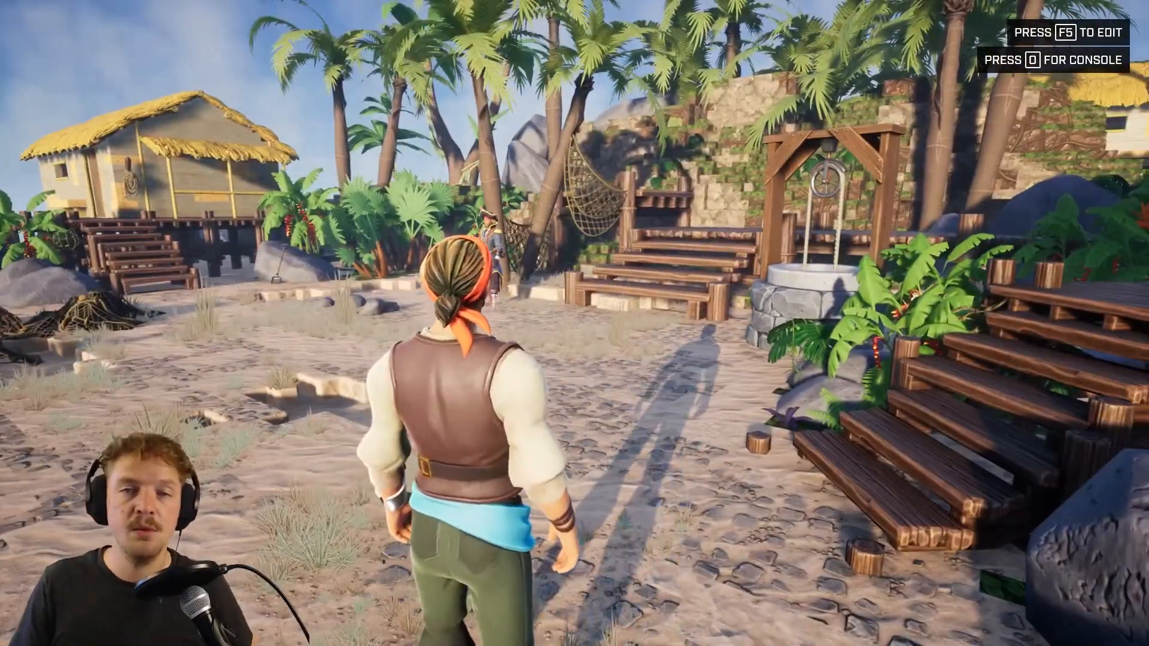
pyautogui.press('w')
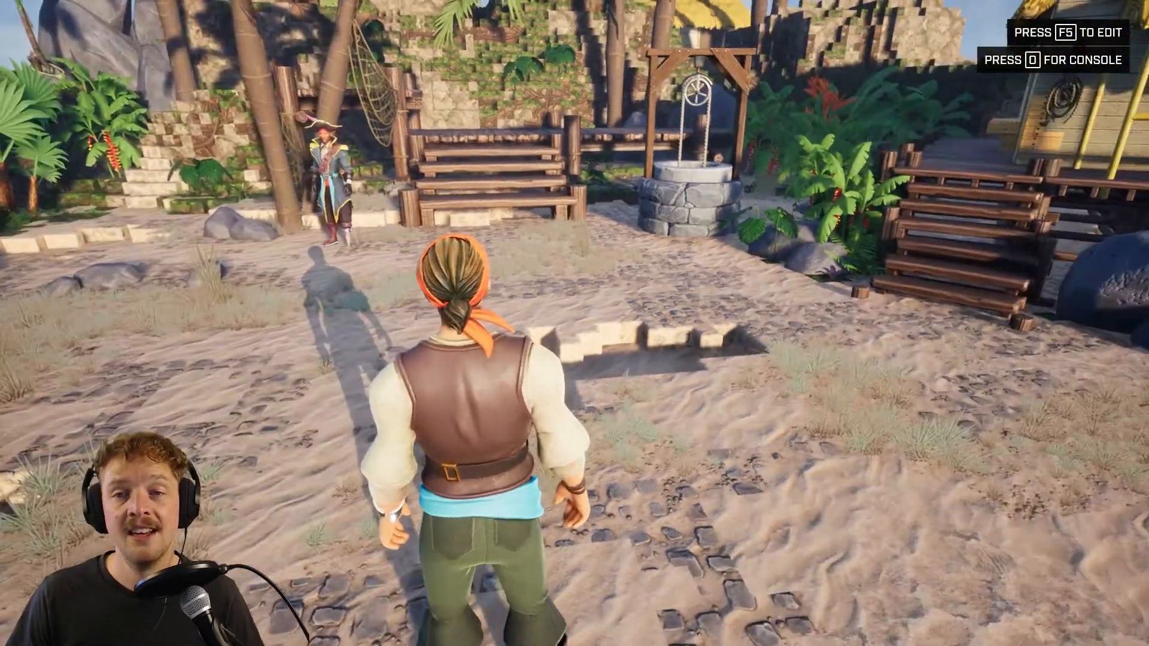
pyautogui.press('w')
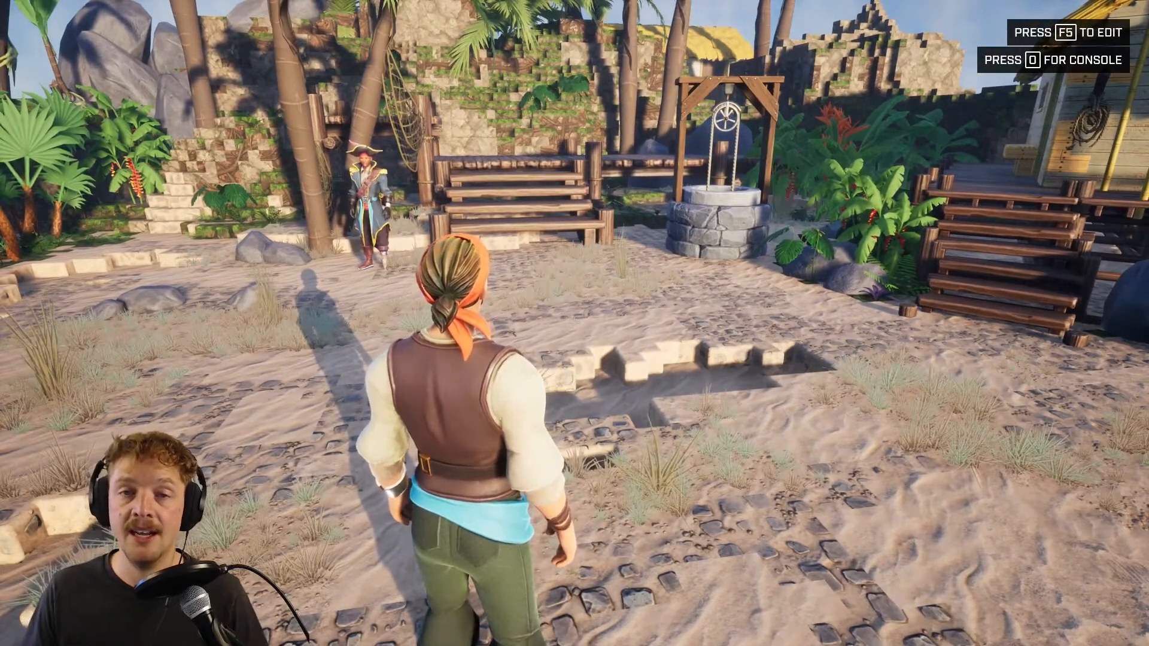
# - Switch the game to edit mode and select the pirate NPC standing beside the wooden steps
pyautogui.press('F5')
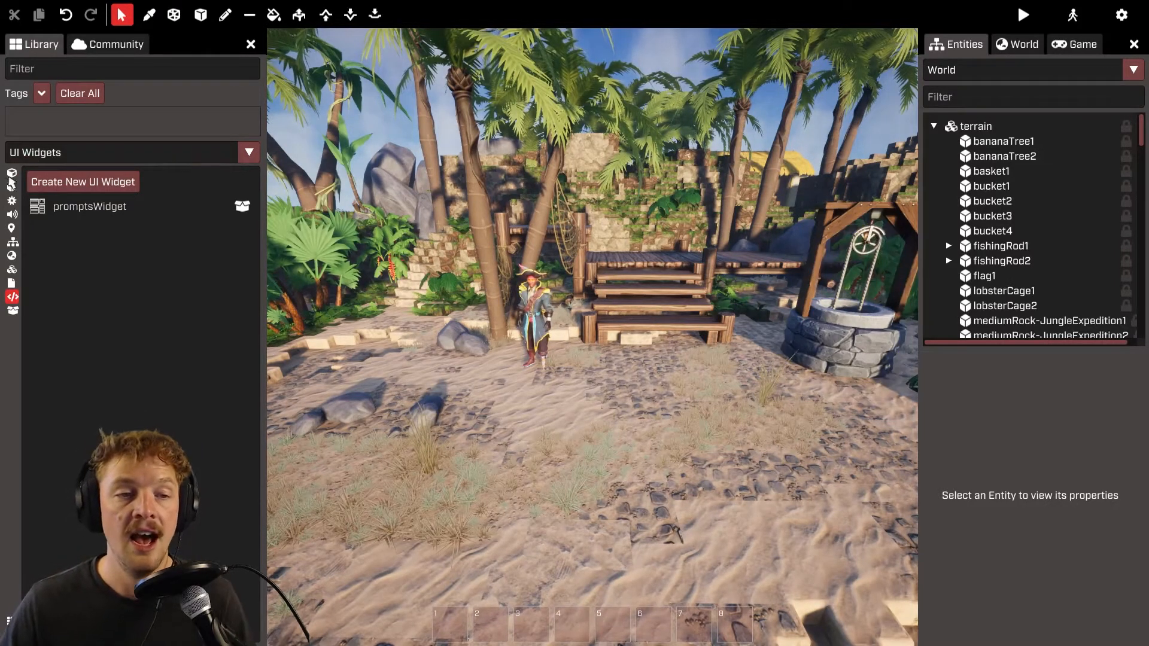
pyautogui.click(12, 173)
pyautogui.click(530, 323)
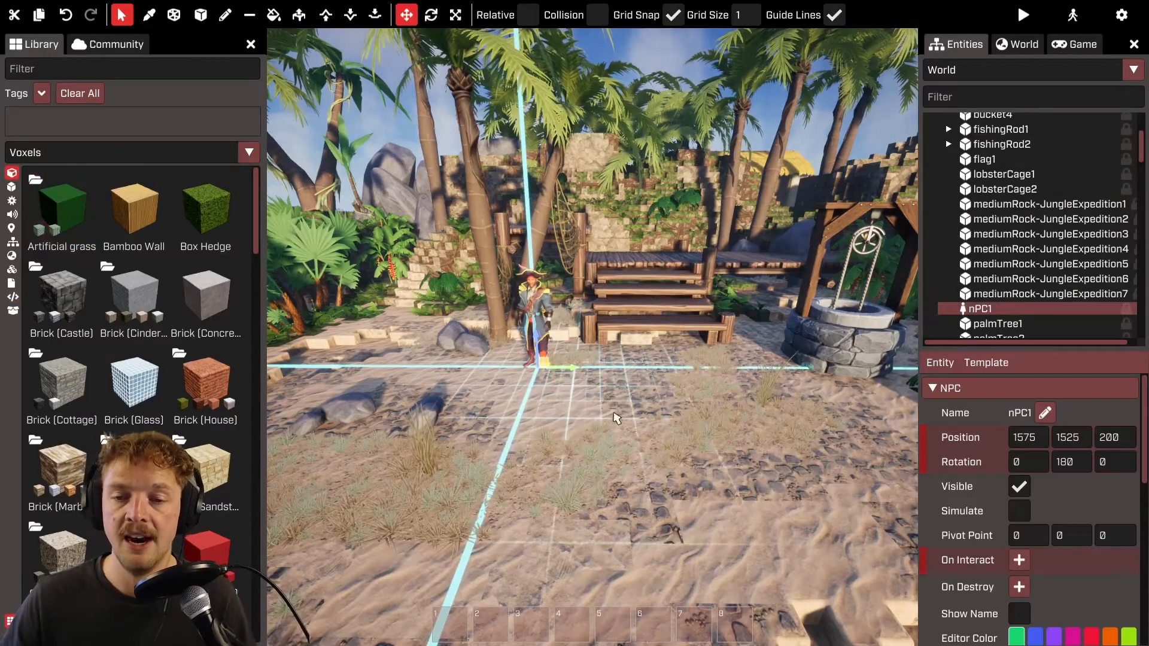
pyautogui.press('w')
pyautogui.moveTo(739, 238); pyautogui.dragTo(800, 237, button='right')
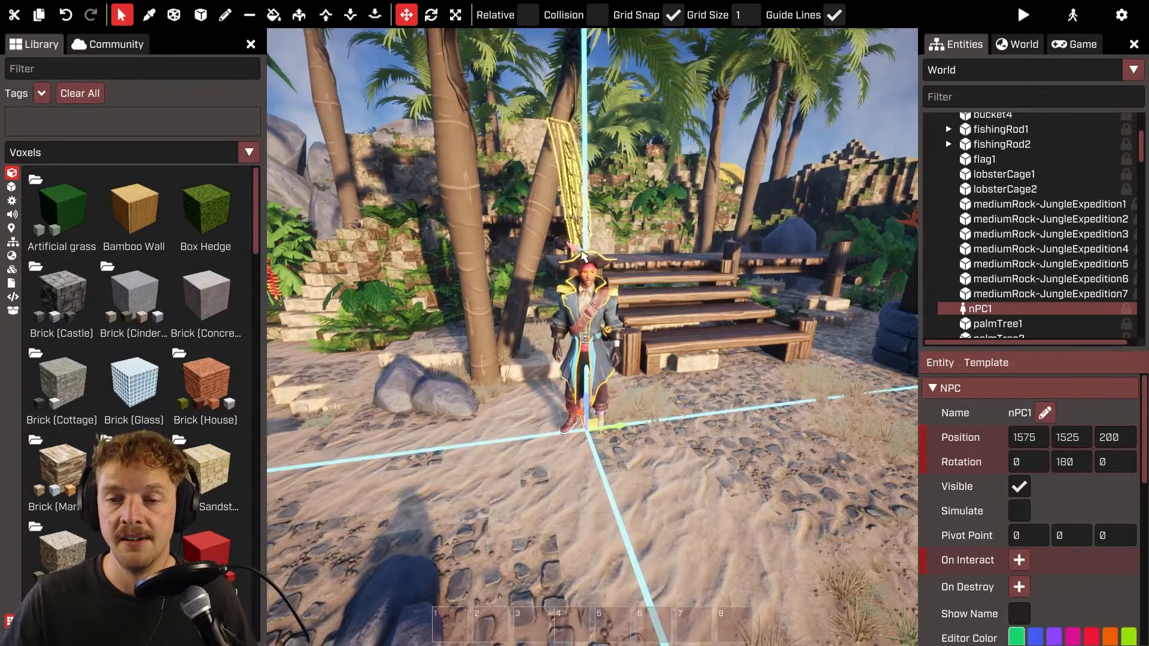
pyautogui.moveTo(721, 368); pyautogui.dragTo(772, 347, button='right')
pyautogui.press('w')
pyautogui.press('d')
pyautogui.press('w')
pyautogui.press('w')
pyautogui.press('d')
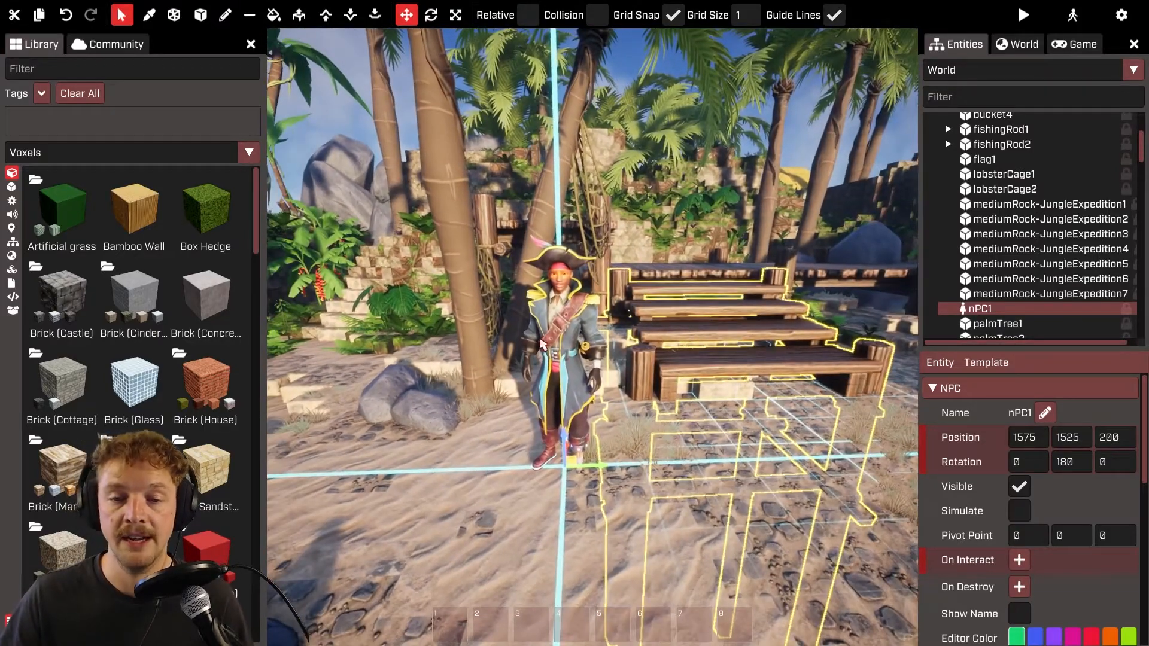
# - Add a Locator primitive as a child of the pirate NPC entity
pyautogui.click(11, 228)
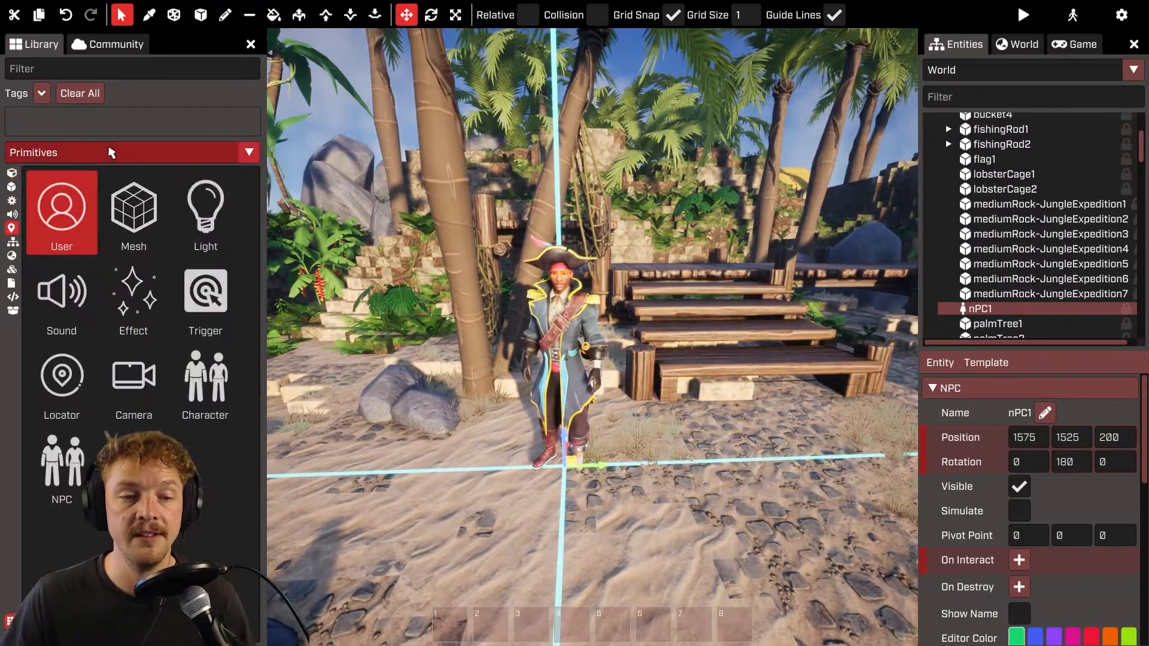
pyautogui.click(62, 395)
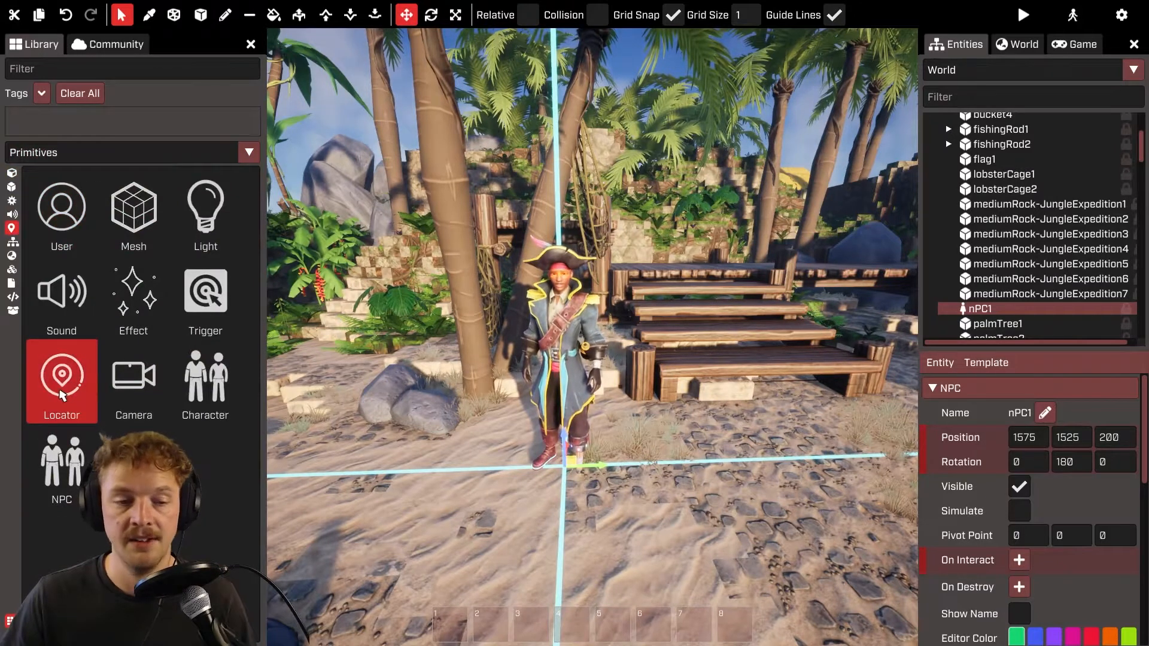
pyautogui.moveTo(62, 395); pyautogui.dragTo(1010, 323)
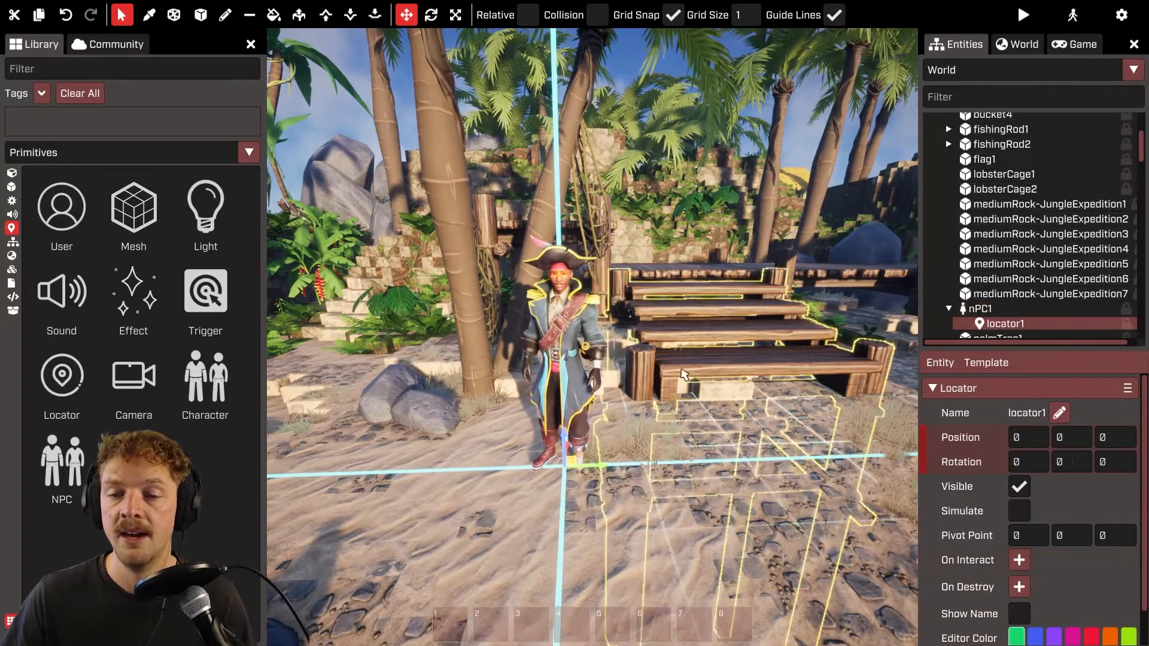
pyautogui.click(80, 379)
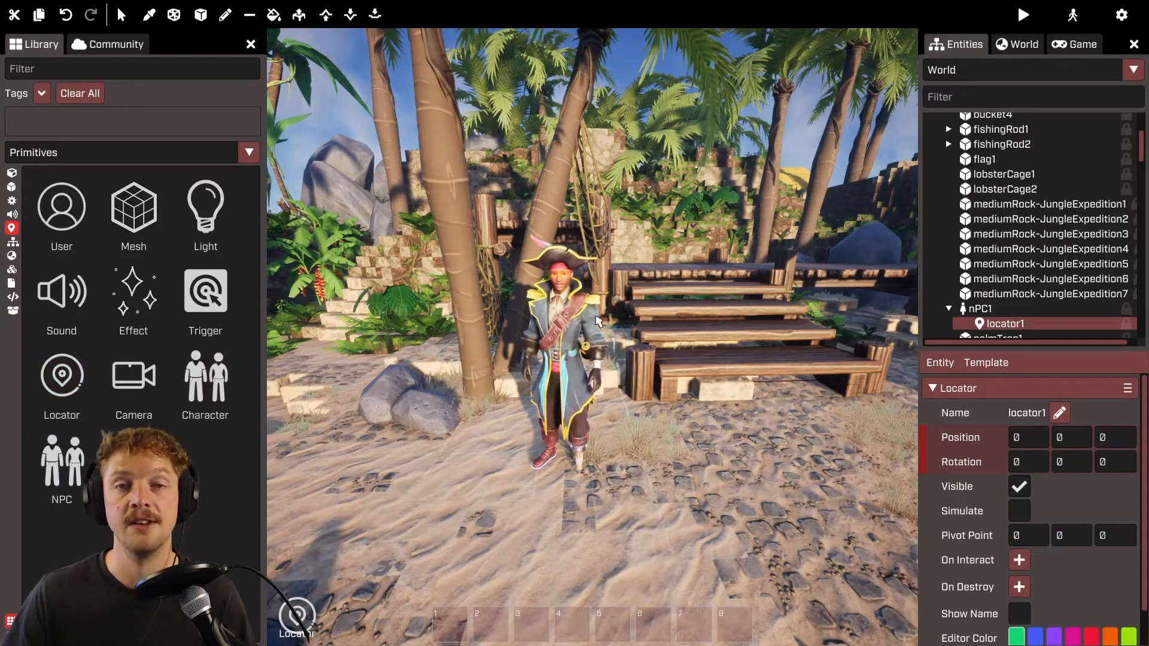
pyautogui.press('Escape')
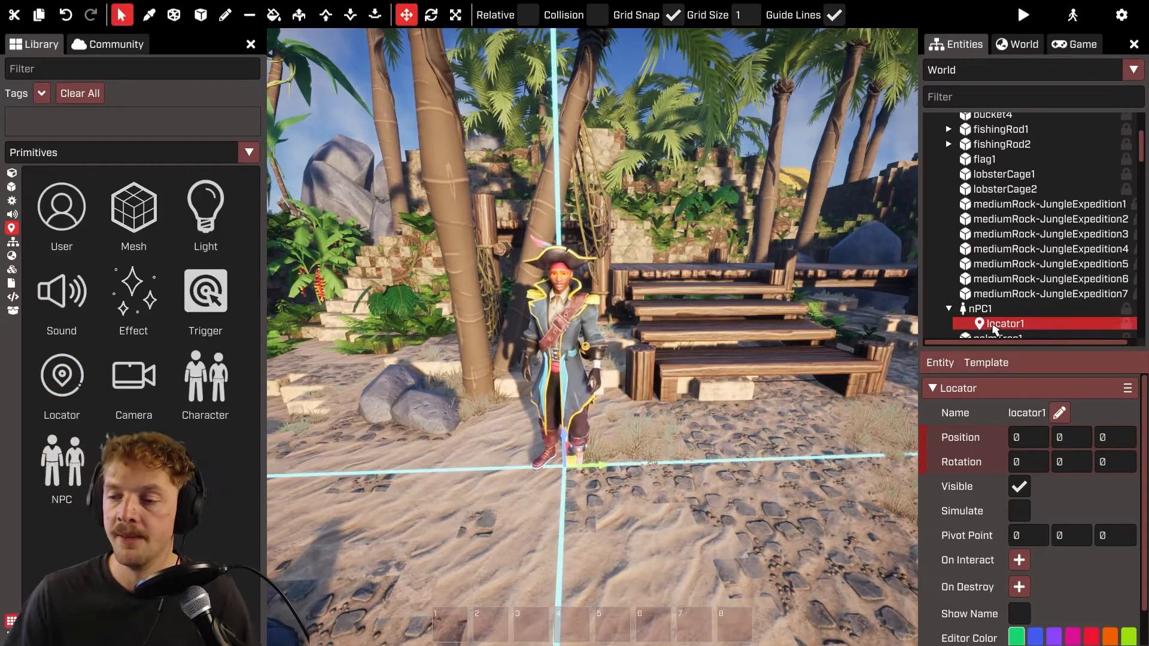
# - Rename the NPC's child locator as npcDialog and raise it to head height at a vertical position of 175
pyautogui.click(1059, 413)
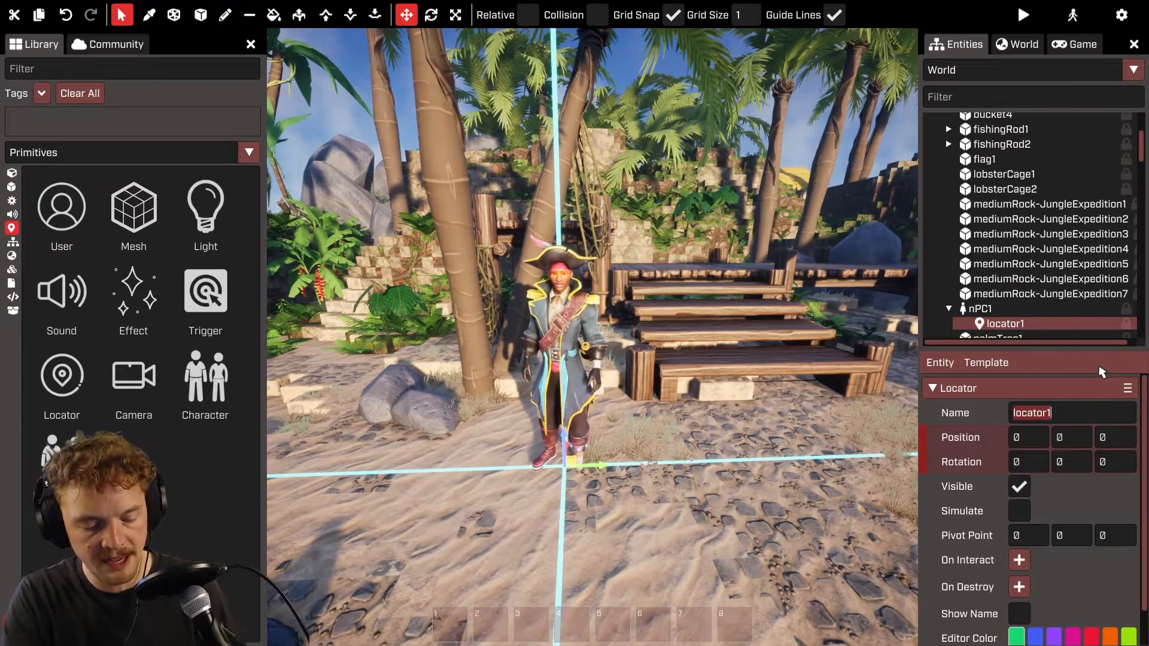
pyautogui.write('nccDialog')
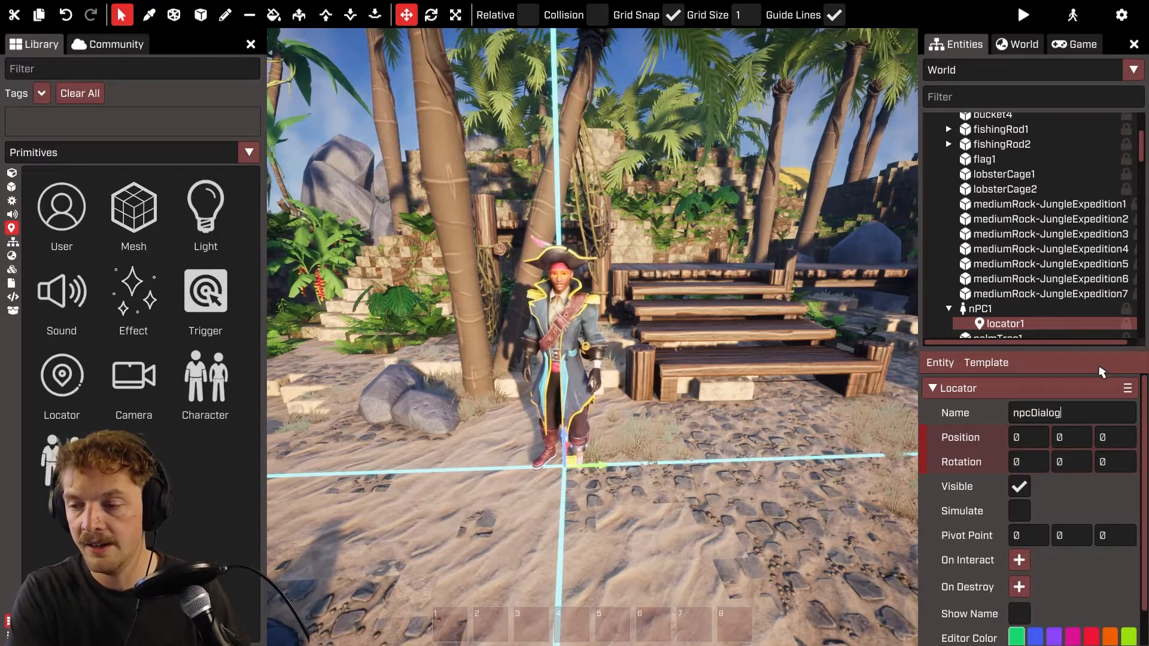
pyautogui.press('Return')
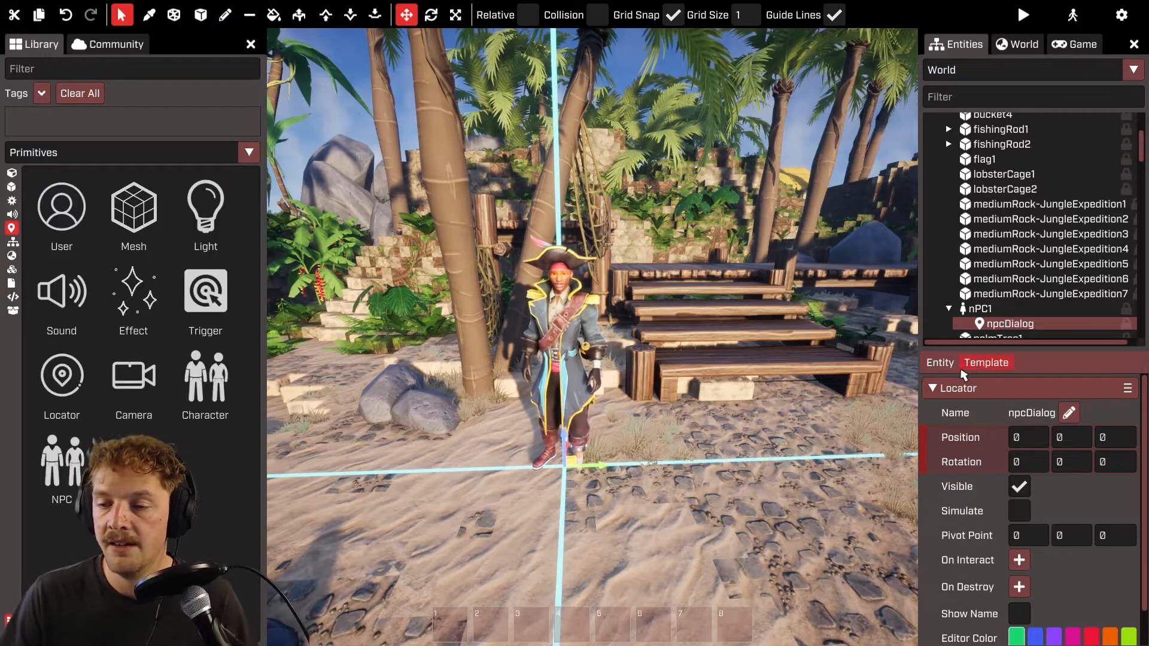
pyautogui.moveTo(563, 466); pyautogui.dragTo(557, 278)
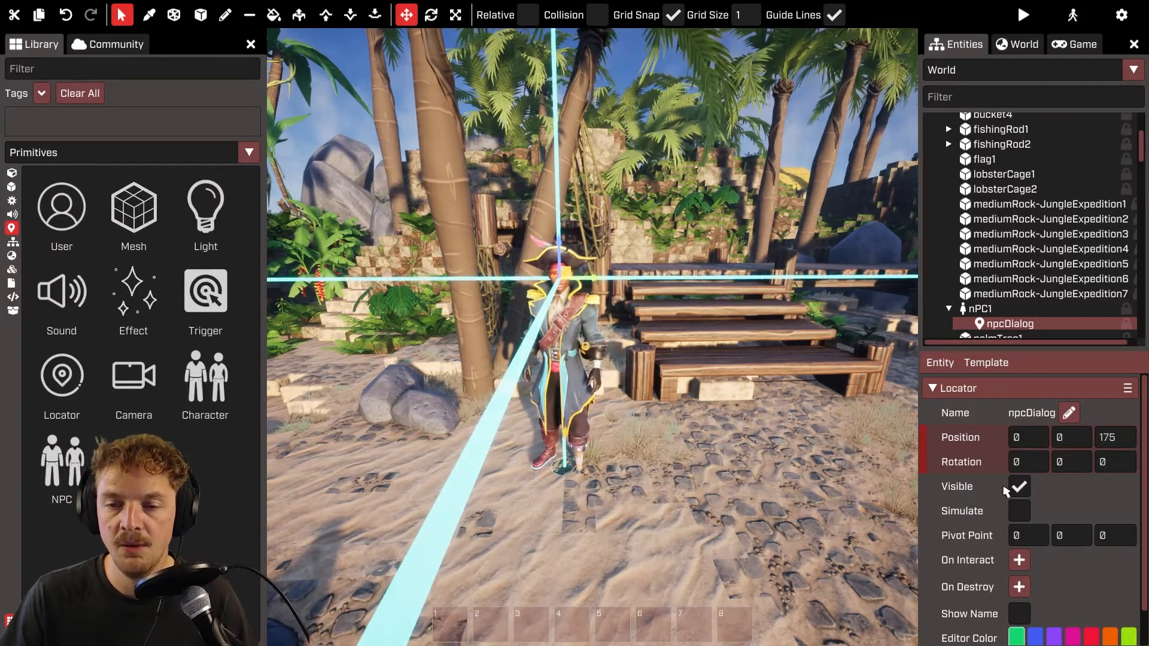
# - Add a new UI widget named npcDialogWidget to the npcDialog locator
pyautogui.click(953, 364)
pyautogui.click(952, 364)
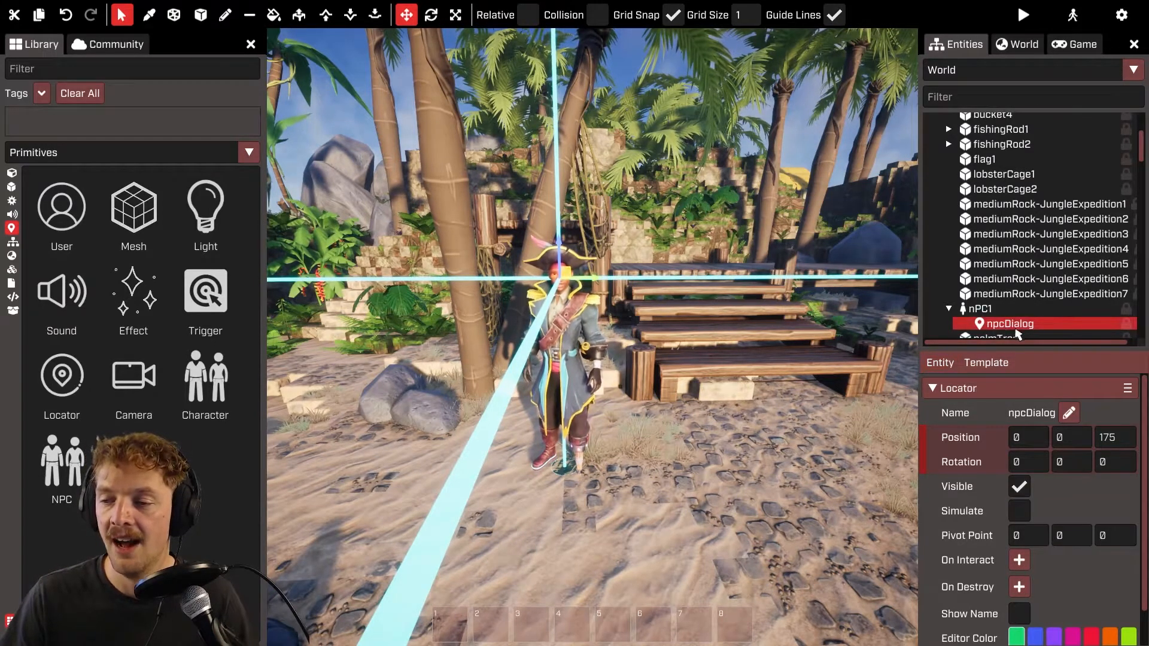
pyautogui.click(951, 366)
pyautogui.moveTo(957, 398)
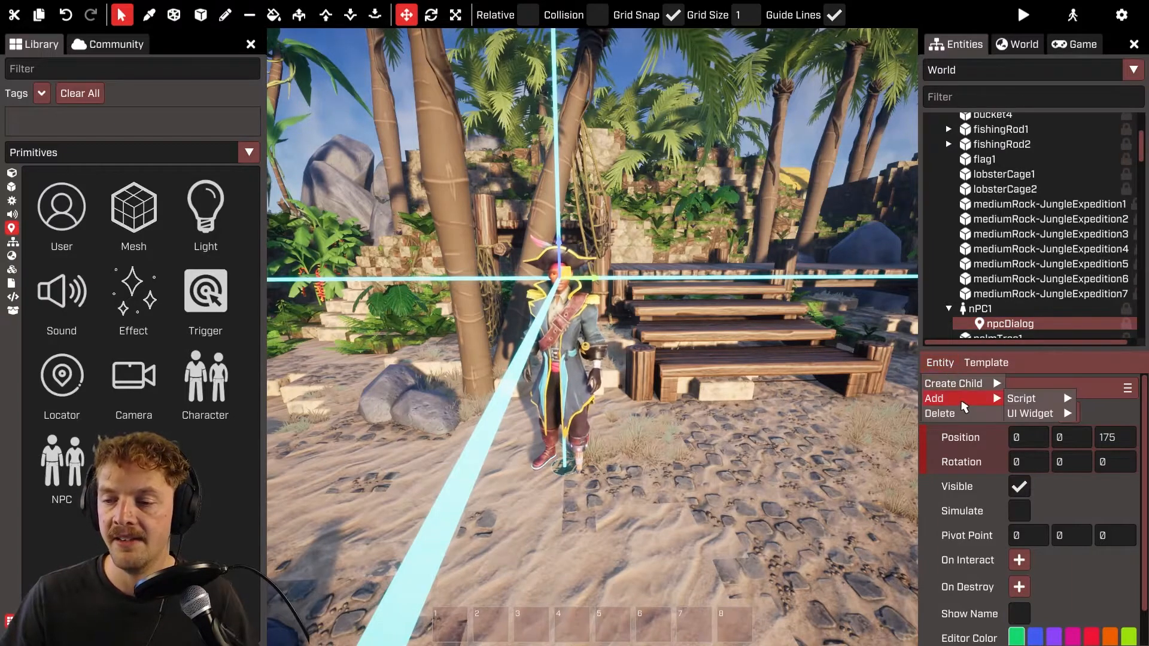
pyautogui.moveTo(1041, 418)
pyautogui.click(974, 440)
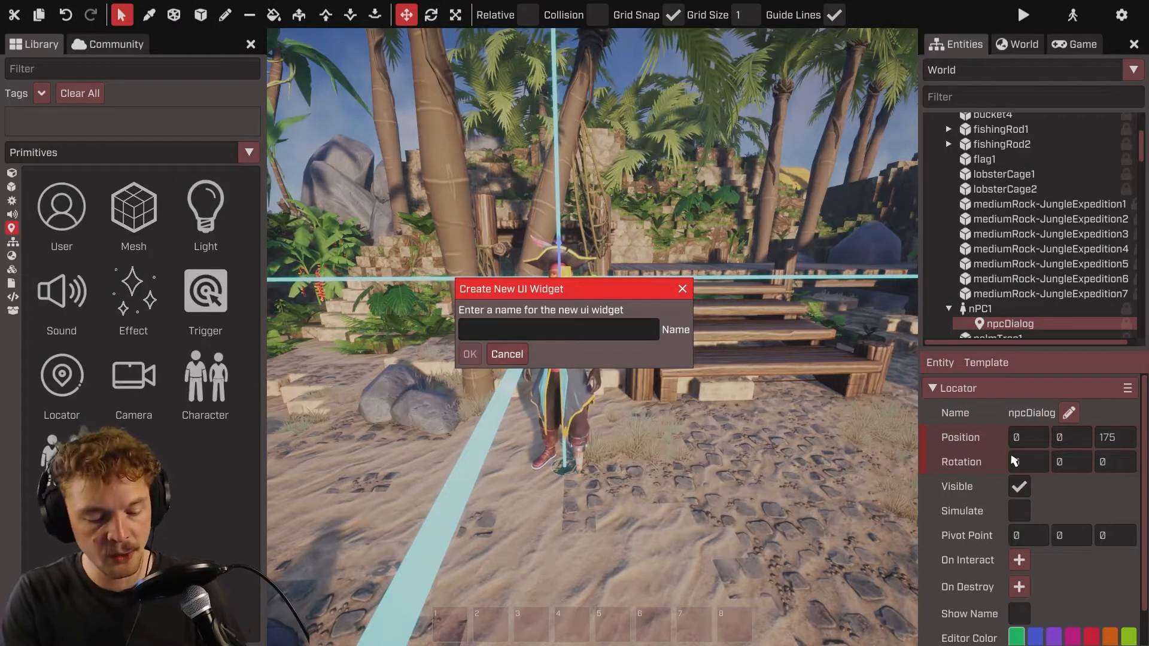
pyautogui.write('npcDialogW')
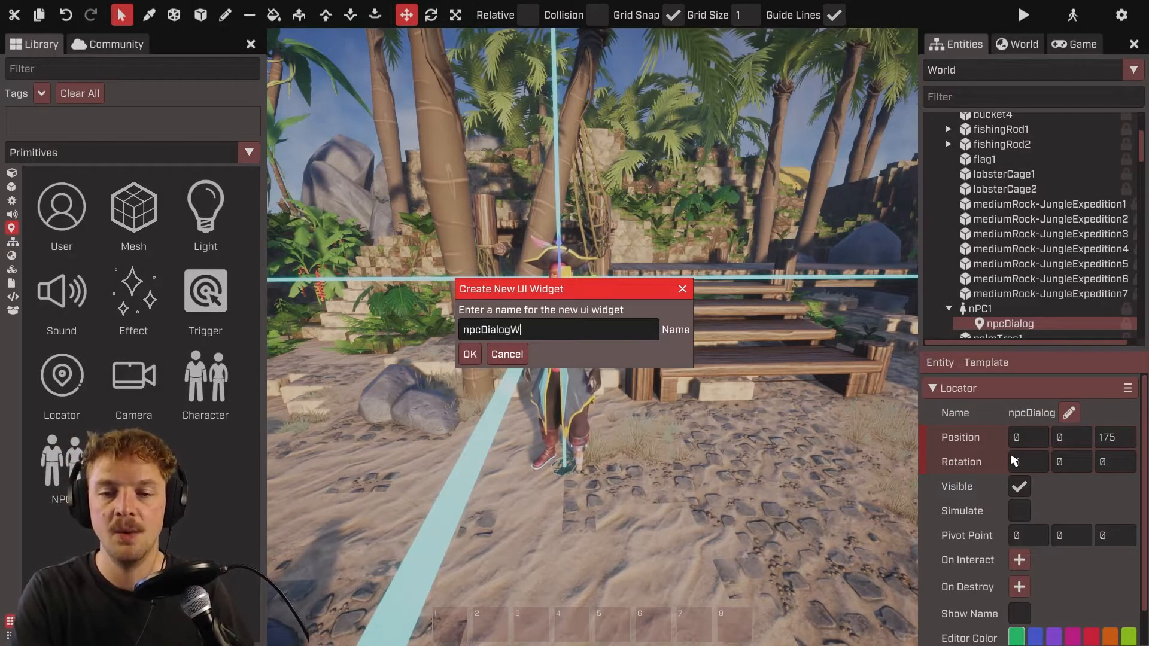
pyautogui.write('idget')
pyautogui.press('Return')
# - Rotate the npcDialog locator so that its widget faces forward in the same direction as the pirate NPC
pyautogui.scroll(-8, 1062, 456)
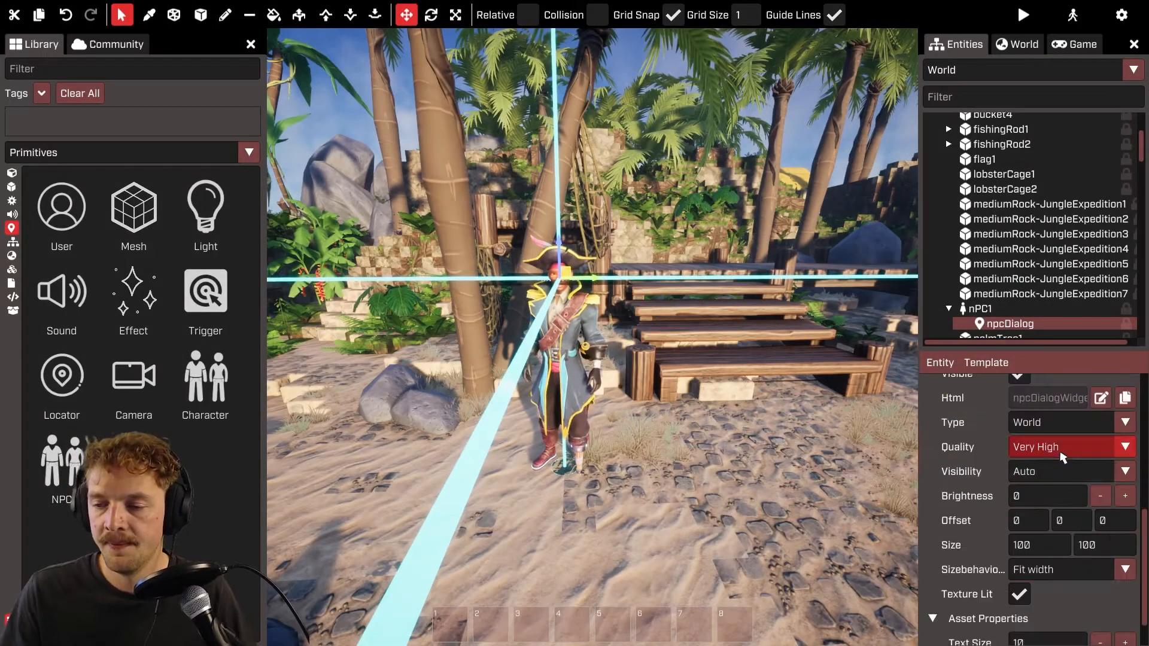
pyautogui.scroll(-2, 1062, 457)
pyautogui.scroll(5, 1051, 479)
pyautogui.moveTo(769, 473); pyautogui.dragTo(598, 491, button='right')
pyautogui.press('w')
pyautogui.press('s')
pyautogui.press('w')
pyautogui.press('s')
pyautogui.press('w')
pyautogui.press('d')
pyautogui.press('w')
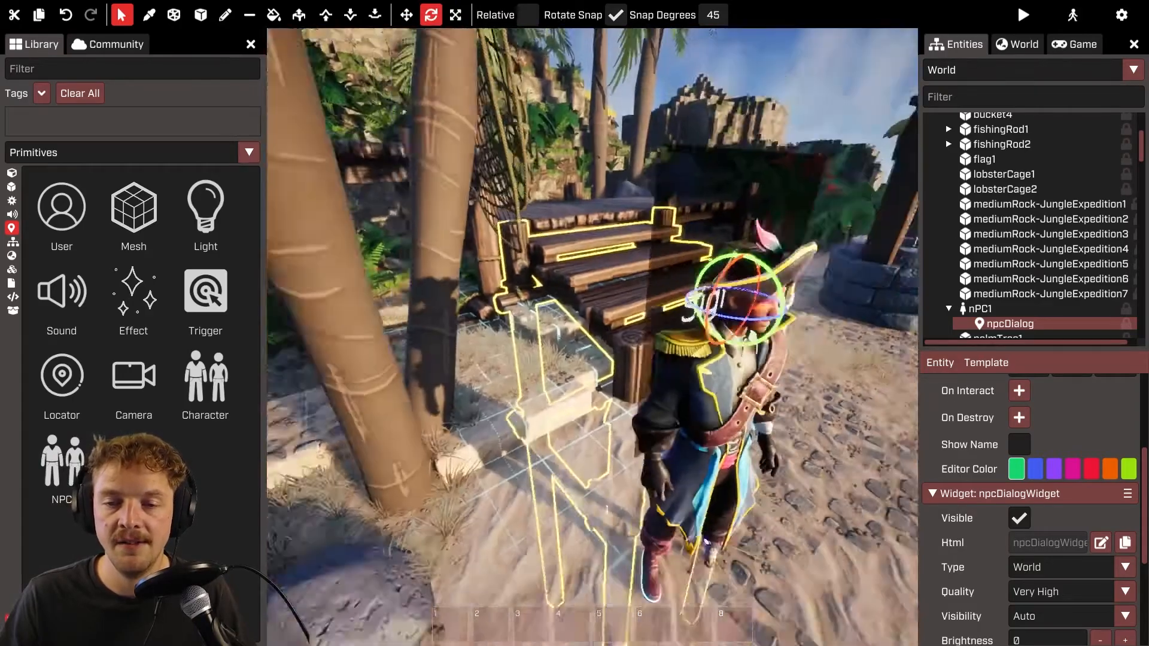
pyautogui.press('d')
pyautogui.moveTo(607, 510); pyautogui.dragTo(532, 526, button='right')
pyautogui.press('w')
pyautogui.moveTo(395, 157)
pyautogui.mouseDown(button='right')
pyautogui.moveTo(418, 157)
pyautogui.moveTo(392, 148)
pyautogui.mouseUp(button='right')
# - Move the npcDialog locator out of the NPC's head to beside the hat, on the side of the wooden steps
pyautogui.click(406, 16)
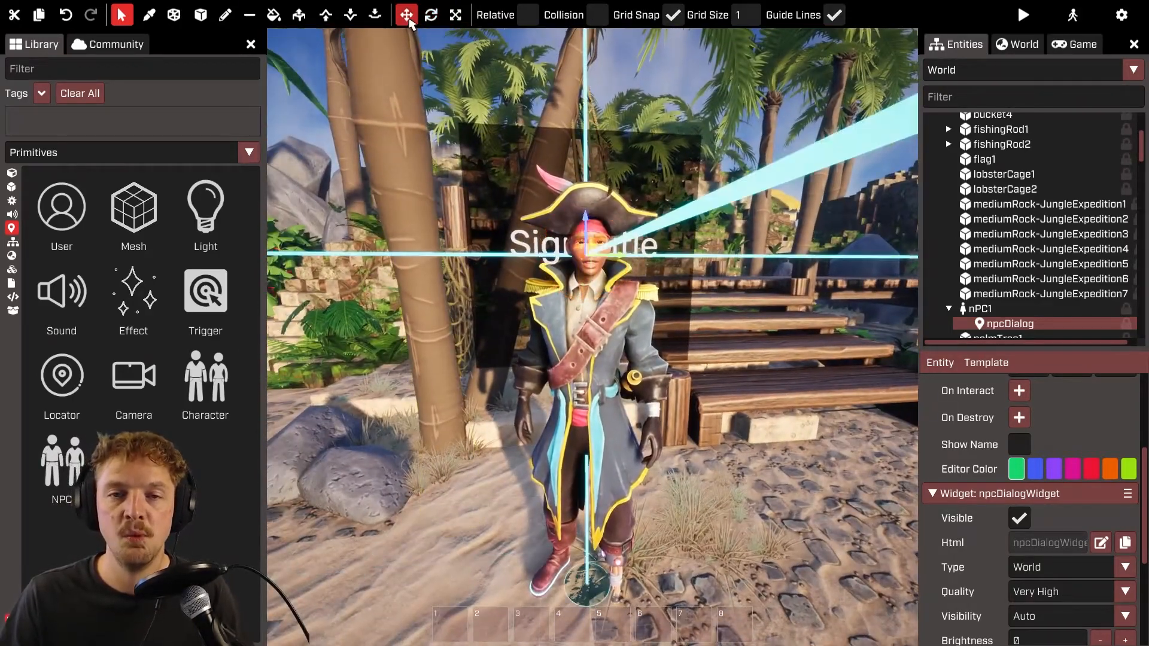
pyautogui.press('d')
pyautogui.moveTo(535, 259); pyautogui.dragTo(692, 279)
pyautogui.moveTo(660, 223); pyautogui.dragTo(662, 163)
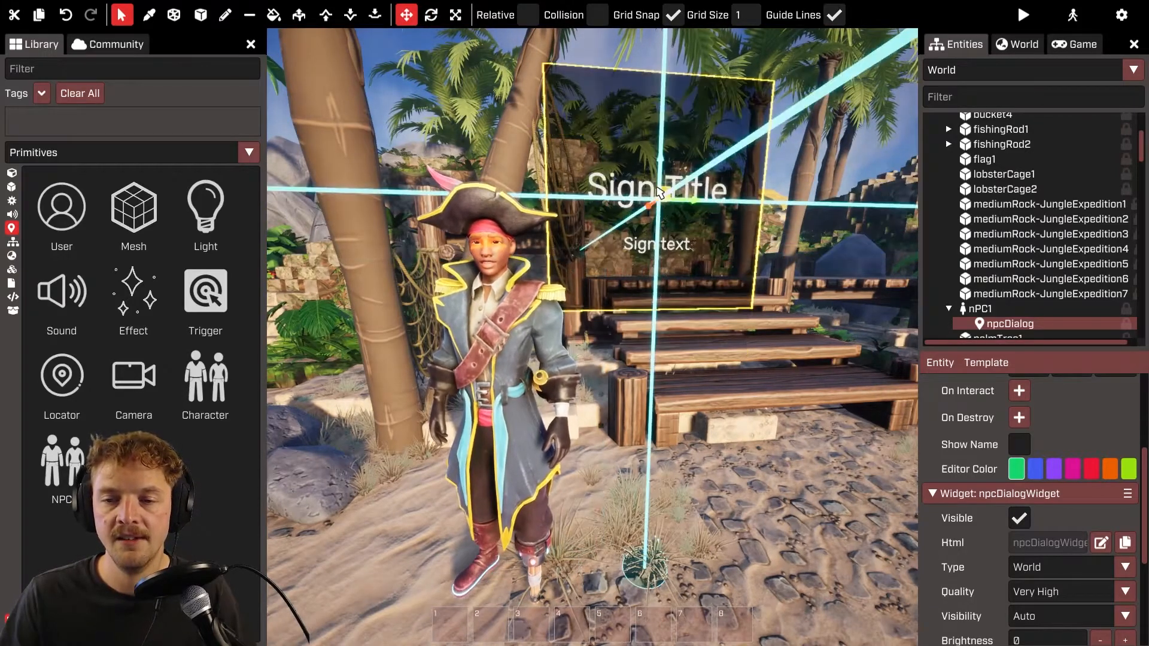
# - Nudge the dialog widget slightly closer to the NPC's hat, and deselect it by selecting the terrain
pyautogui.click(656, 395)
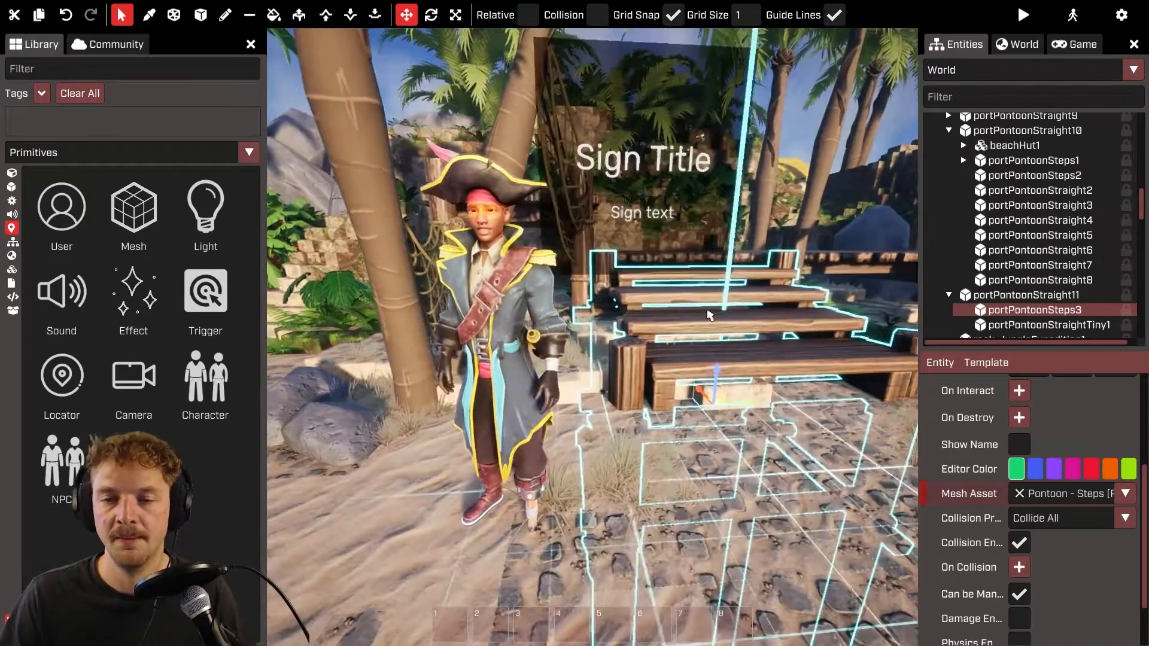
pyautogui.click(707, 141)
pyautogui.moveTo(686, 177)
pyautogui.mouseDown()
pyautogui.moveTo(653, 170)
pyautogui.moveTo(684, 174)
pyautogui.mouseUp()
pyautogui.press('g')
pyautogui.press('g')
pyautogui.click(686, 439)
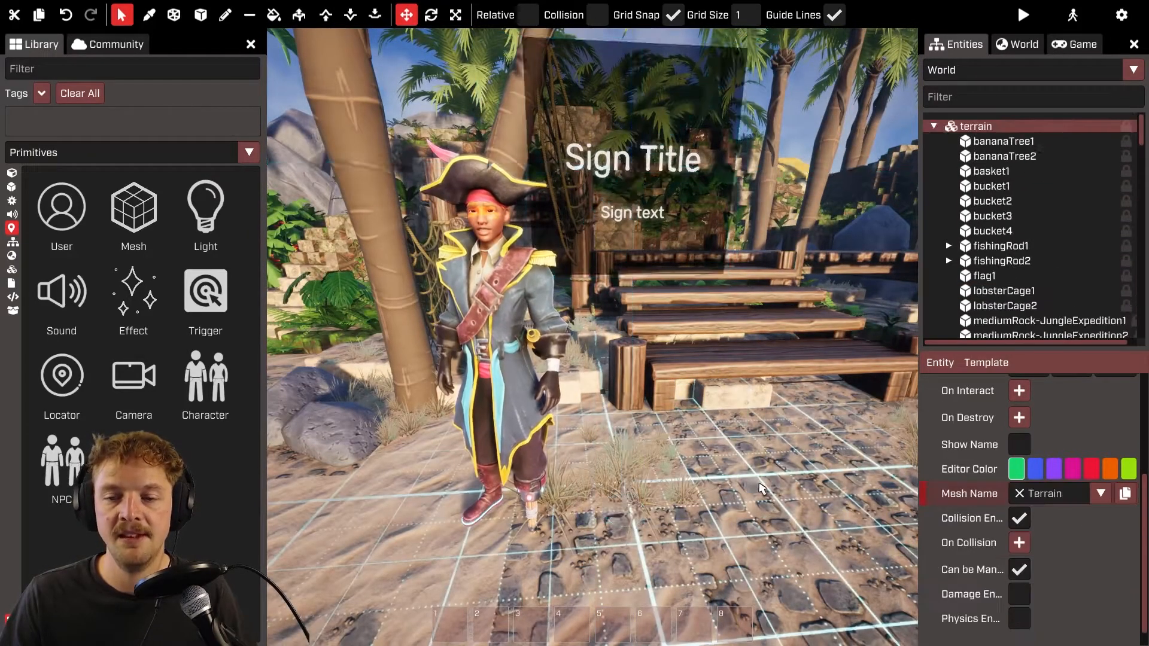
pyautogui.moveTo(686, 440); pyautogui.dragTo(634, 434, button='right')
pyautogui.press('s')
pyautogui.press('w')
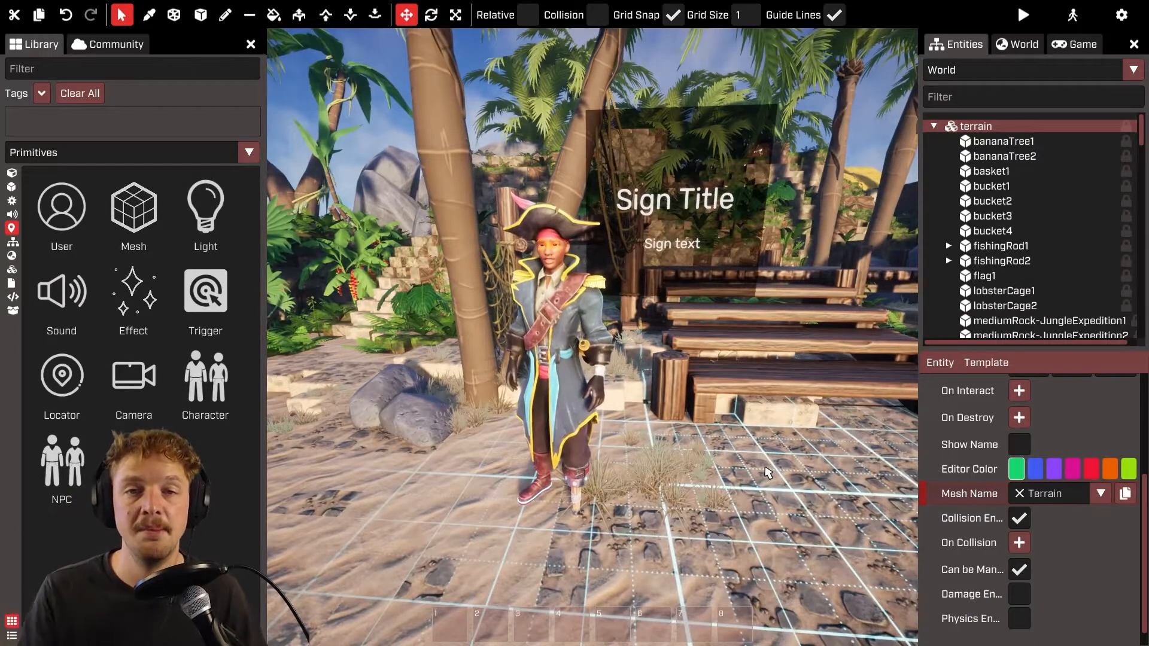
# - Open the HTML of the npcDialog locator's widget and examine how its data model supplies the sign's title and text
pyautogui.click(685, 215)
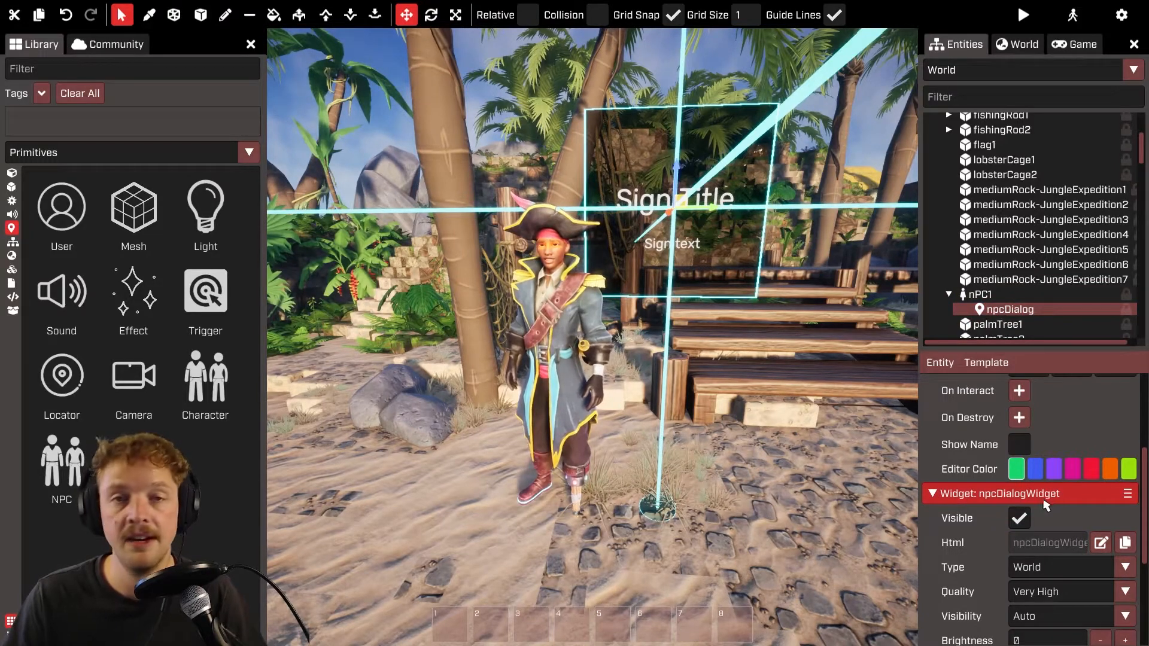
pyautogui.click(1101, 543)
pyautogui.click(601, 297)
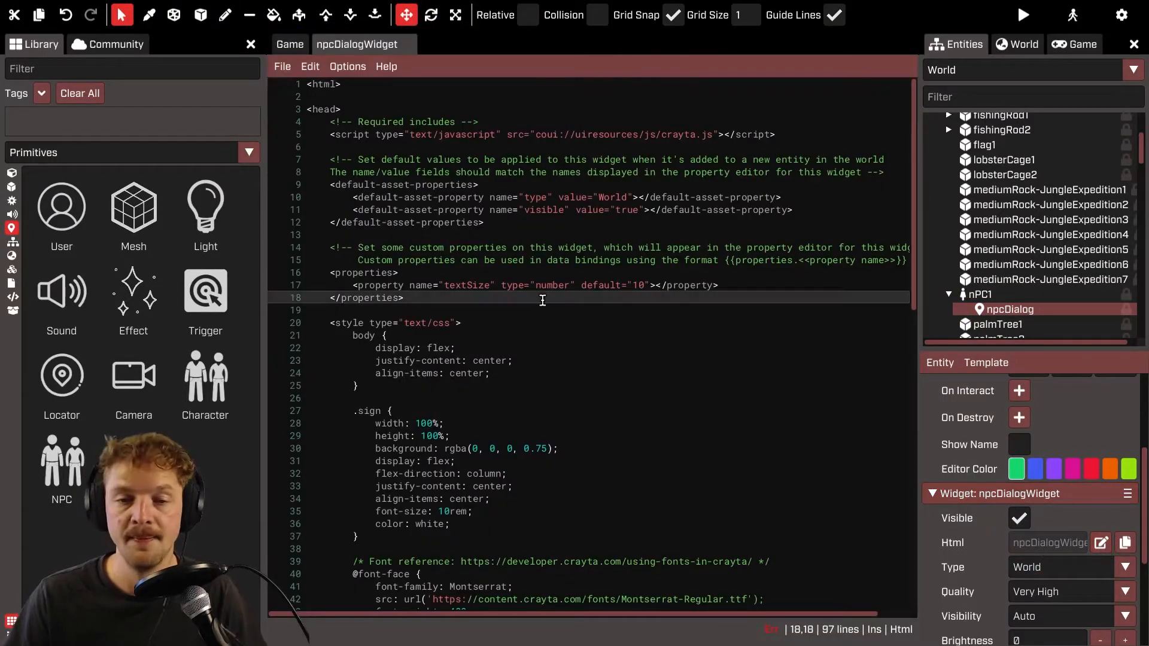
pyautogui.scroll(-15, 602, 299)
pyautogui.scroll(8, 572, 264)
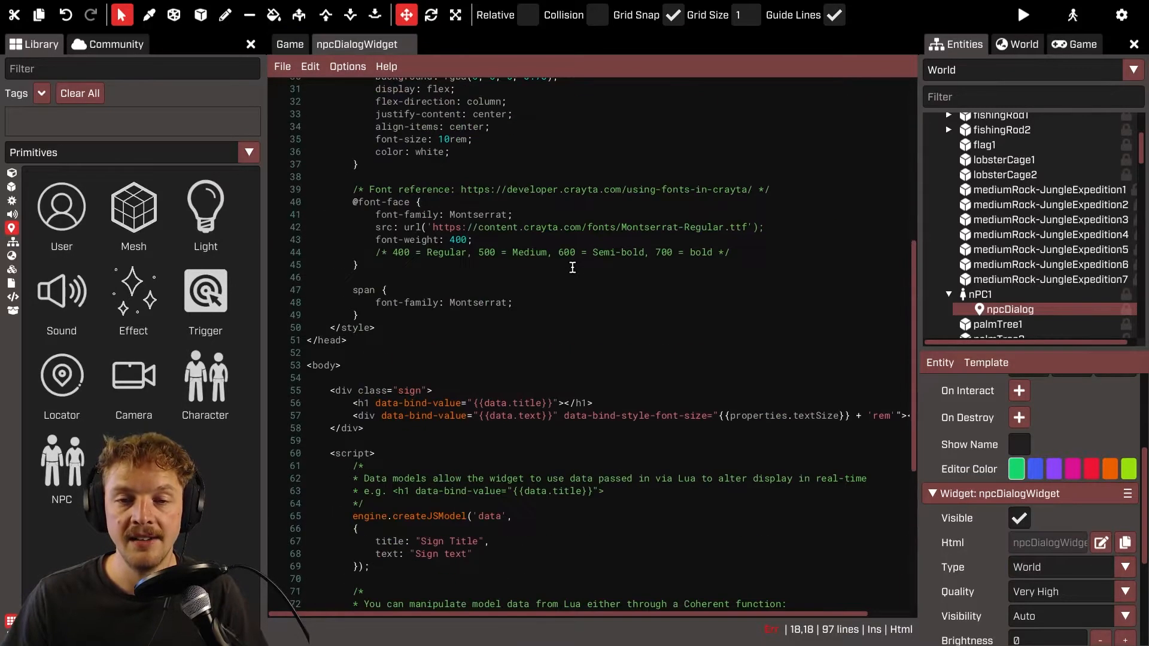
pyautogui.scroll(-8, 572, 271)
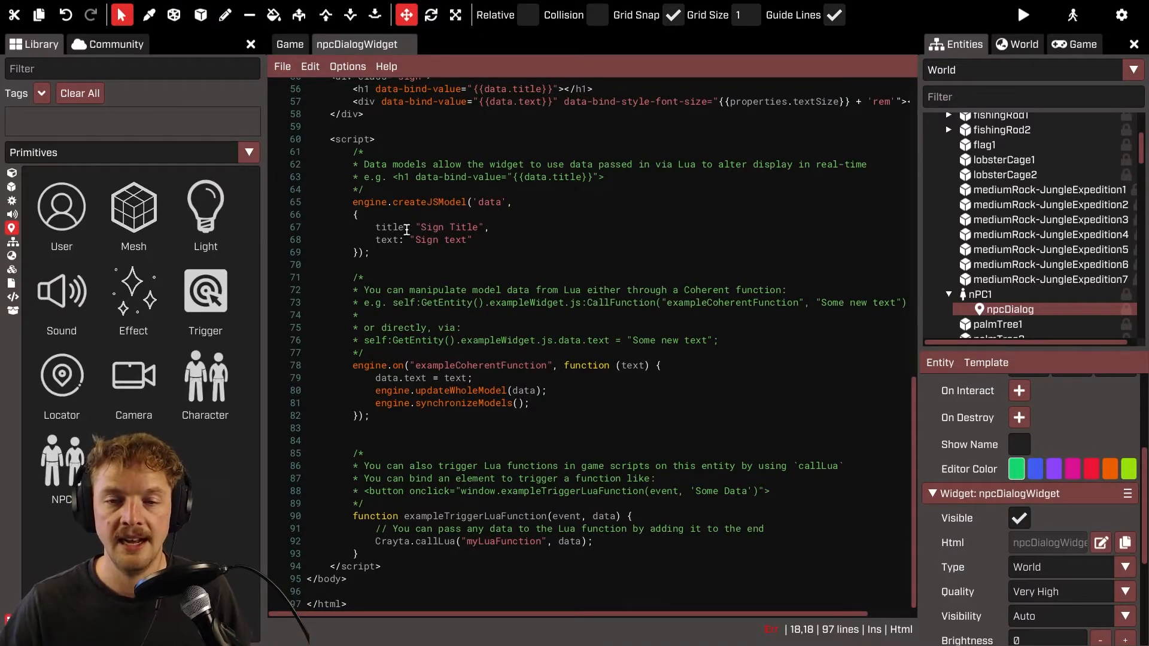
pyautogui.click(289, 43)
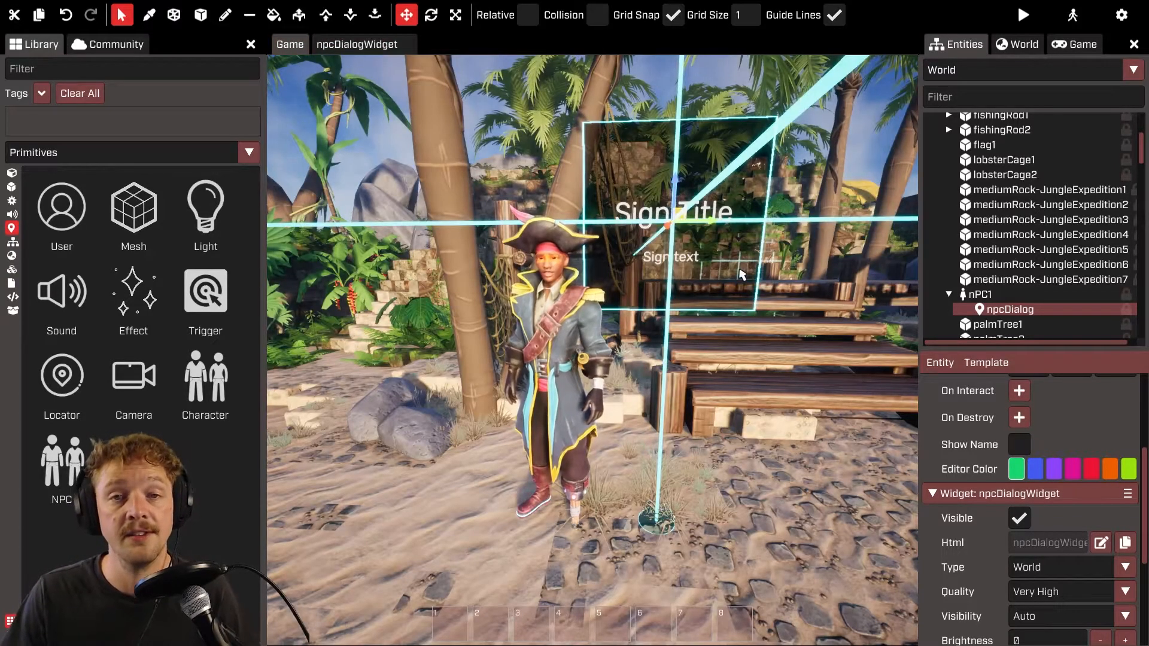
pyautogui.click(357, 45)
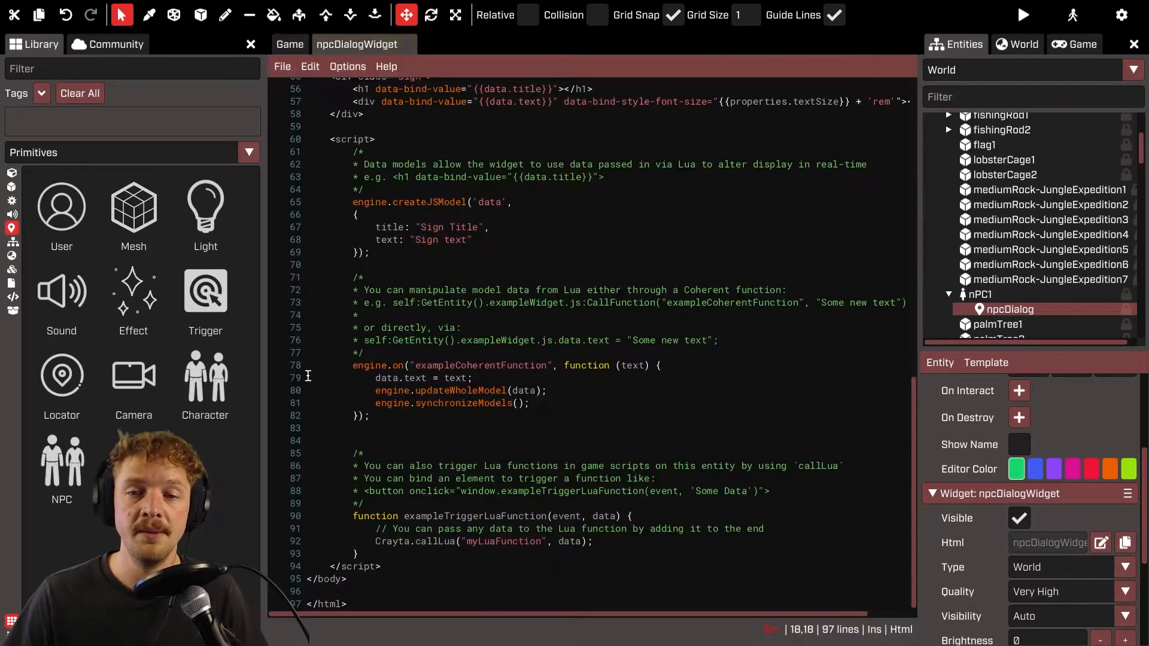
# - Set the data model's title to "Avast!" and its text to "Captain Cabin" in npcDialogWidget
pyautogui.moveTo(480, 228); pyautogui.dragTo(422, 233)
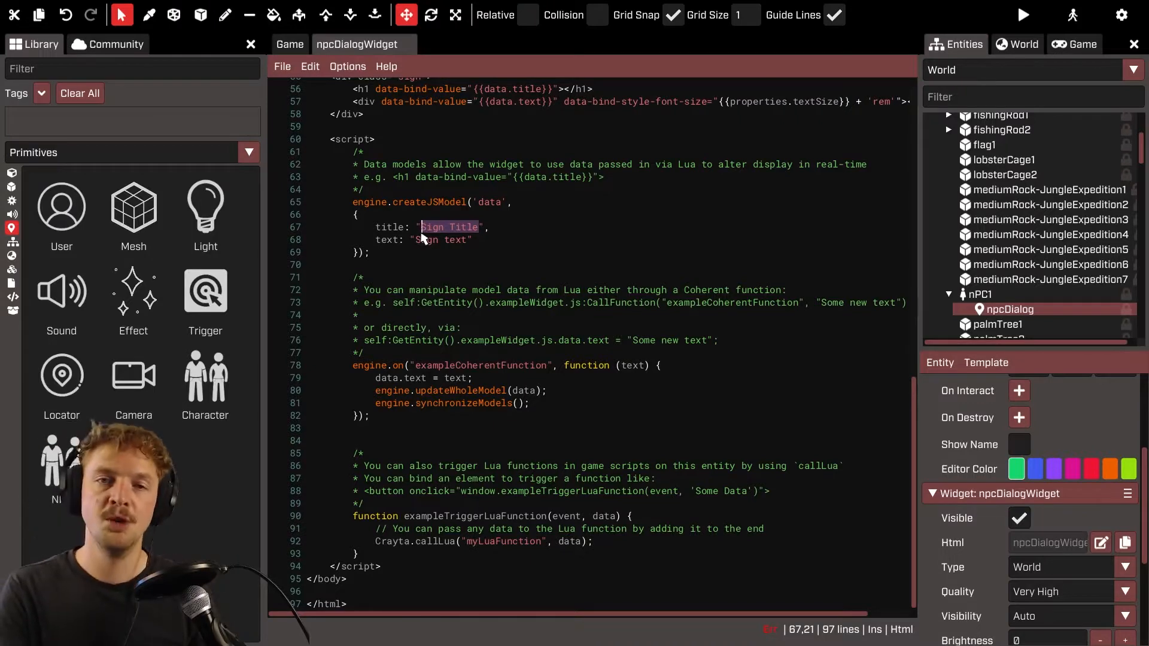
pyautogui.write('Avast!')
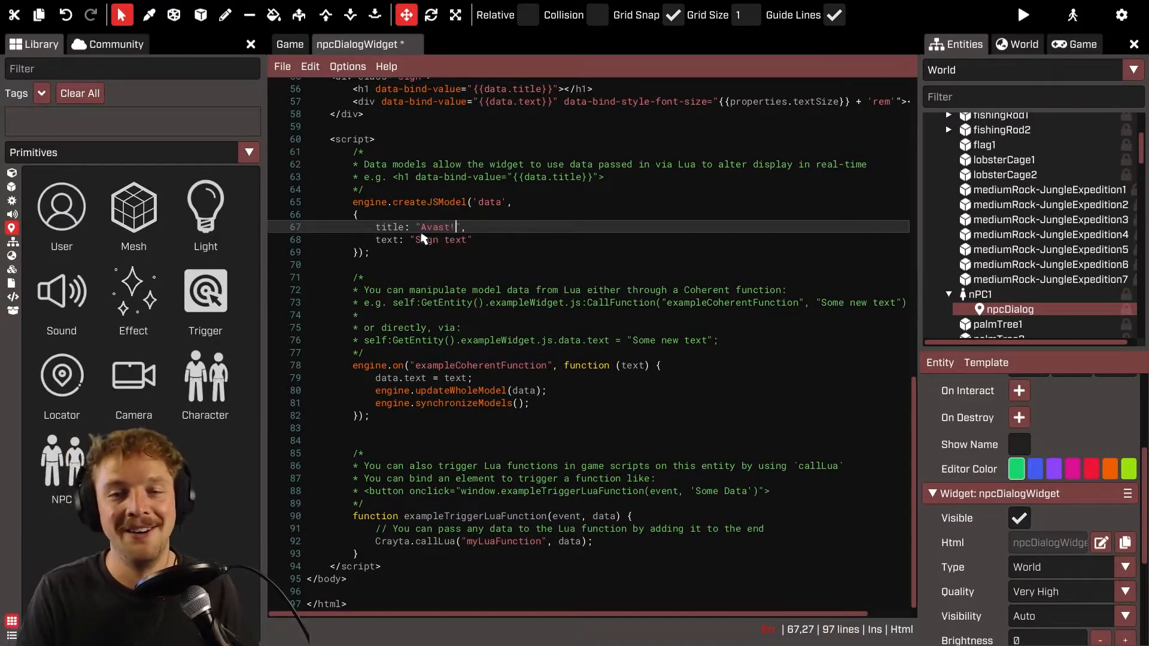
pyautogui.press('Down')
pyautogui.keyDown('shift'); pyautogui.click(420, 239); pyautogui.keyUp('shift')
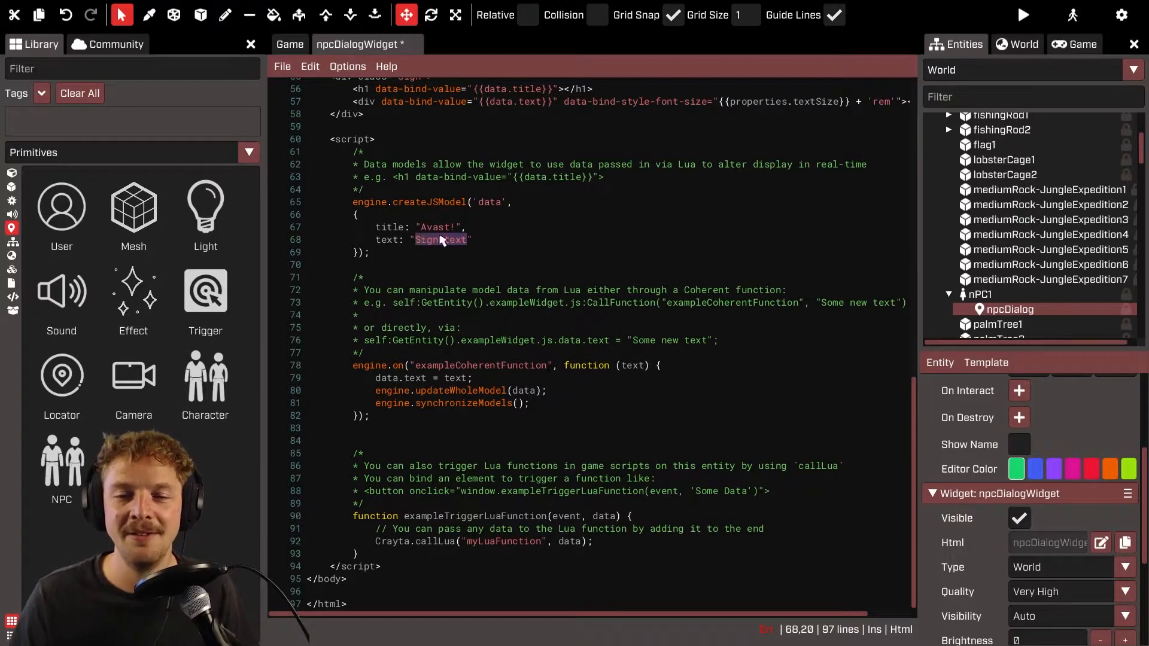
pyautogui.write('!')
pyautogui.click(290, 43)
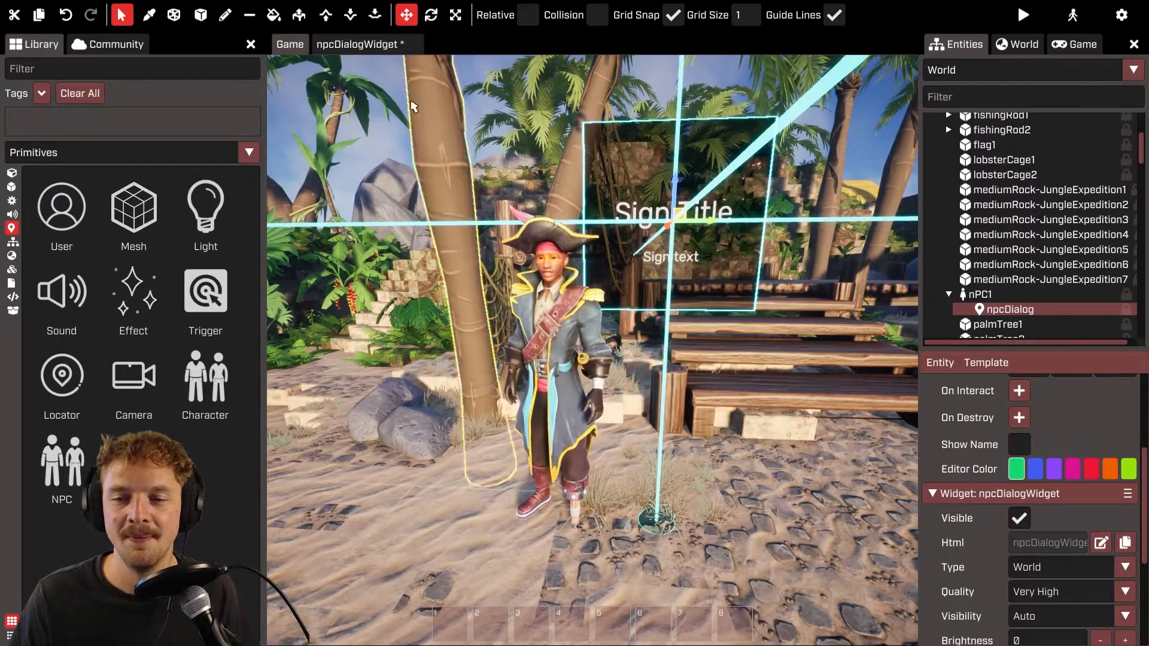
pyautogui.click(374, 46)
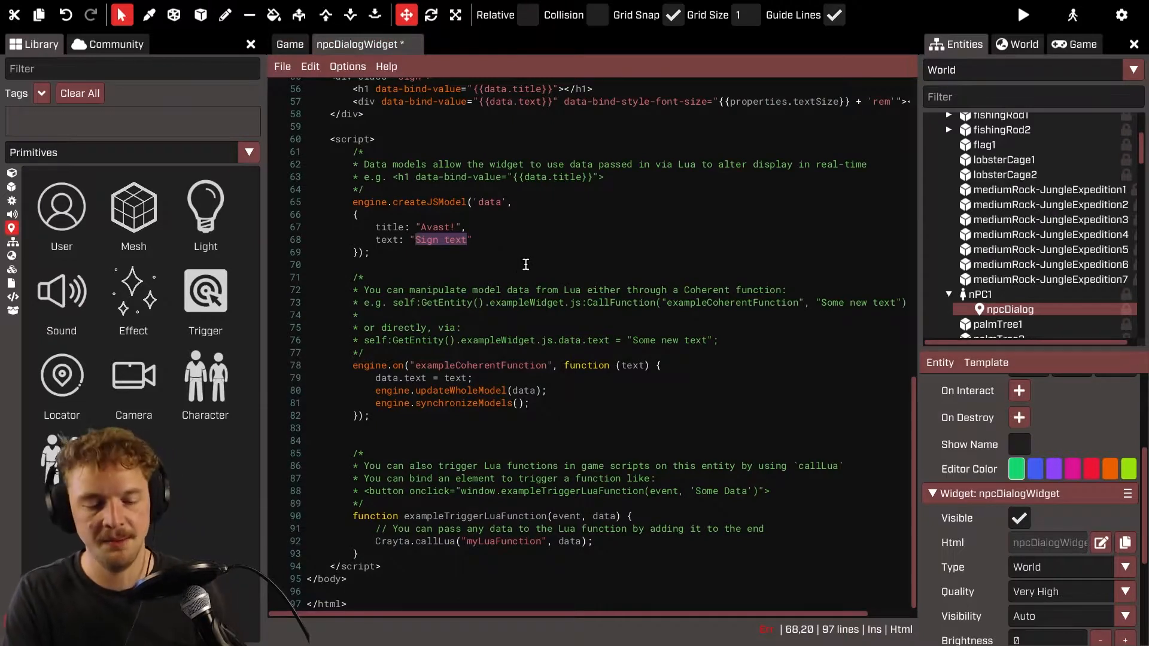
pyautogui.write('Captain CA')
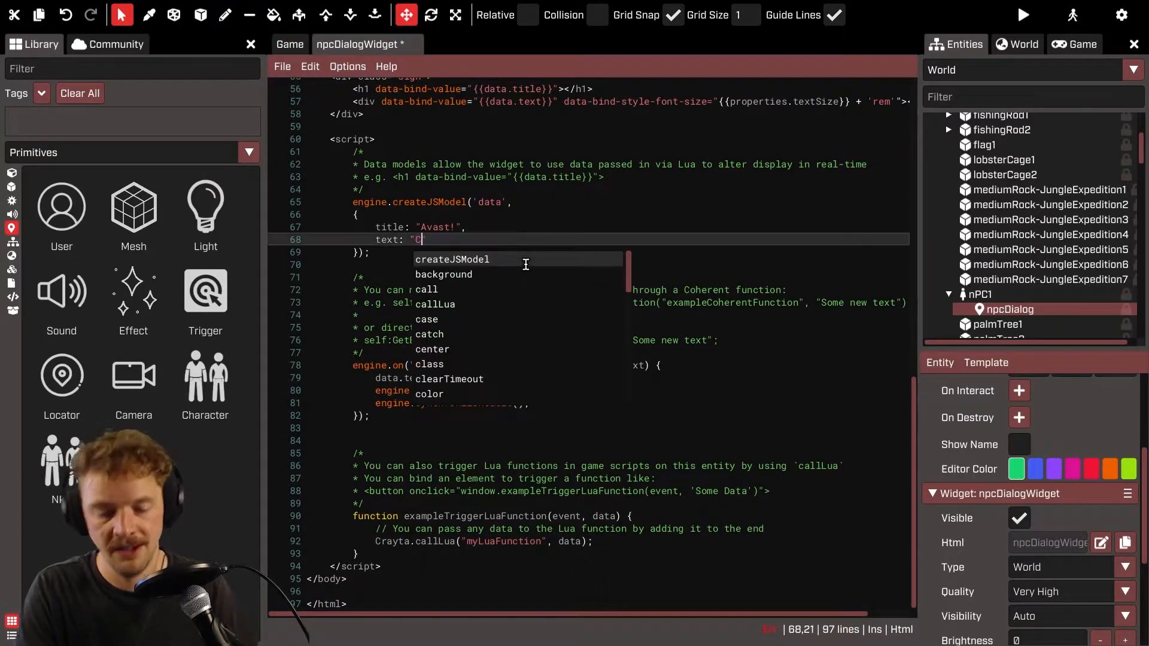
pyautogui.press('BackSpace')
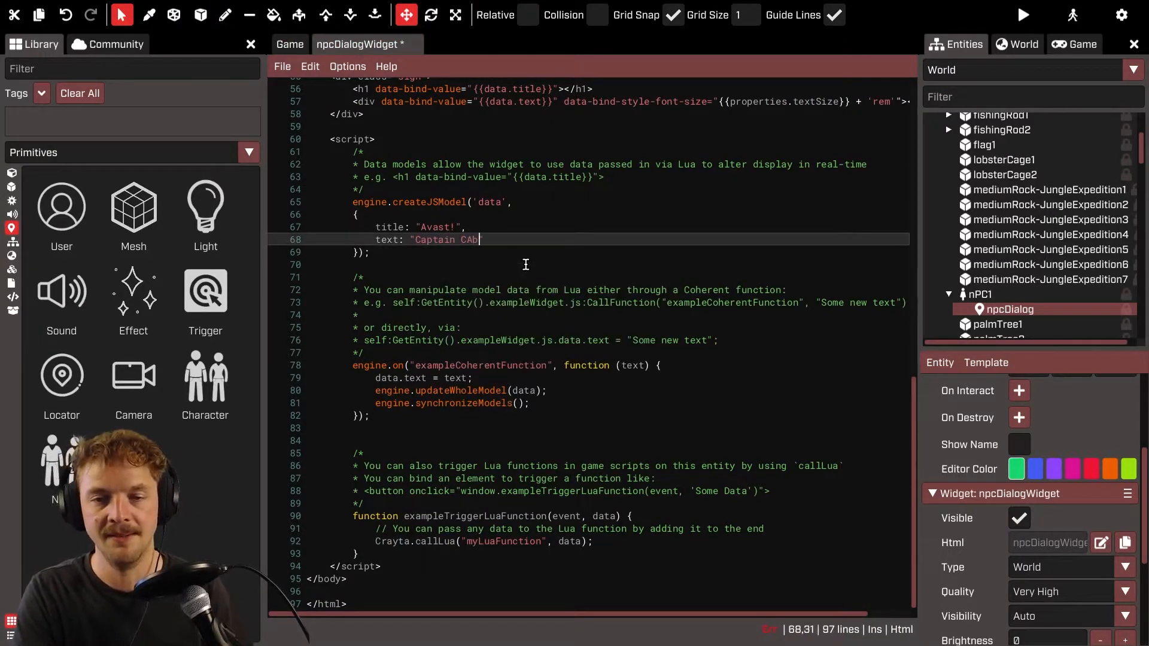
pyautogui.write('abin')
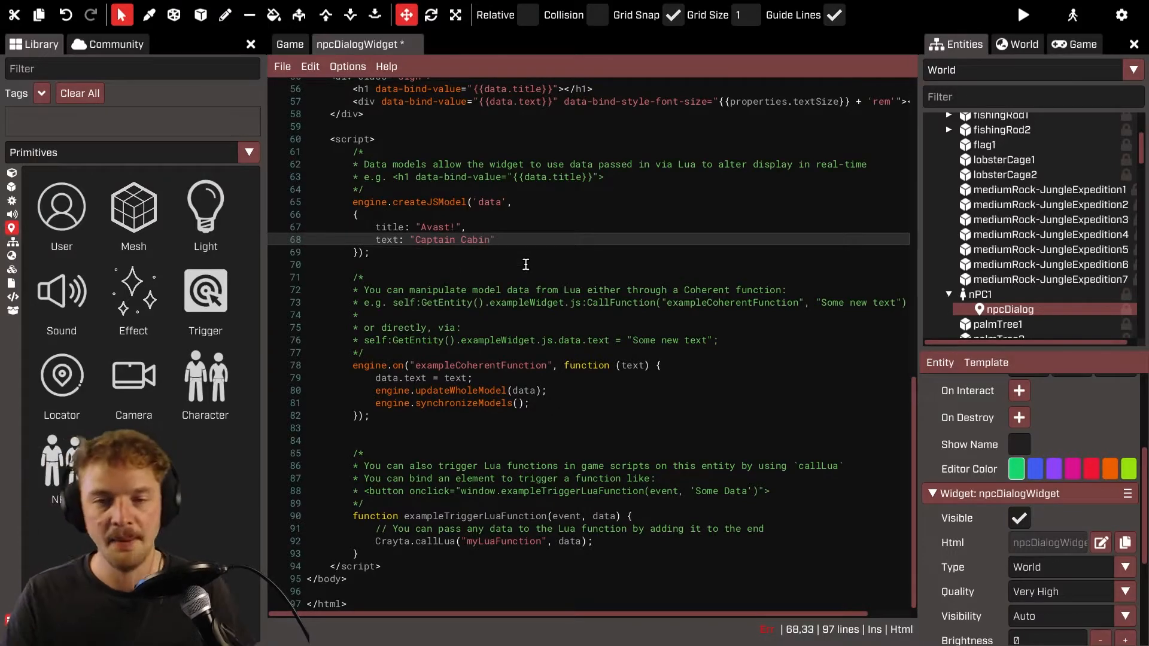
# - Save npcDialogWidget and check its new title and text beside the pirate NPC in the game world
pyautogui.hotkey('ctrl', 's')
pyautogui.click(290, 43)
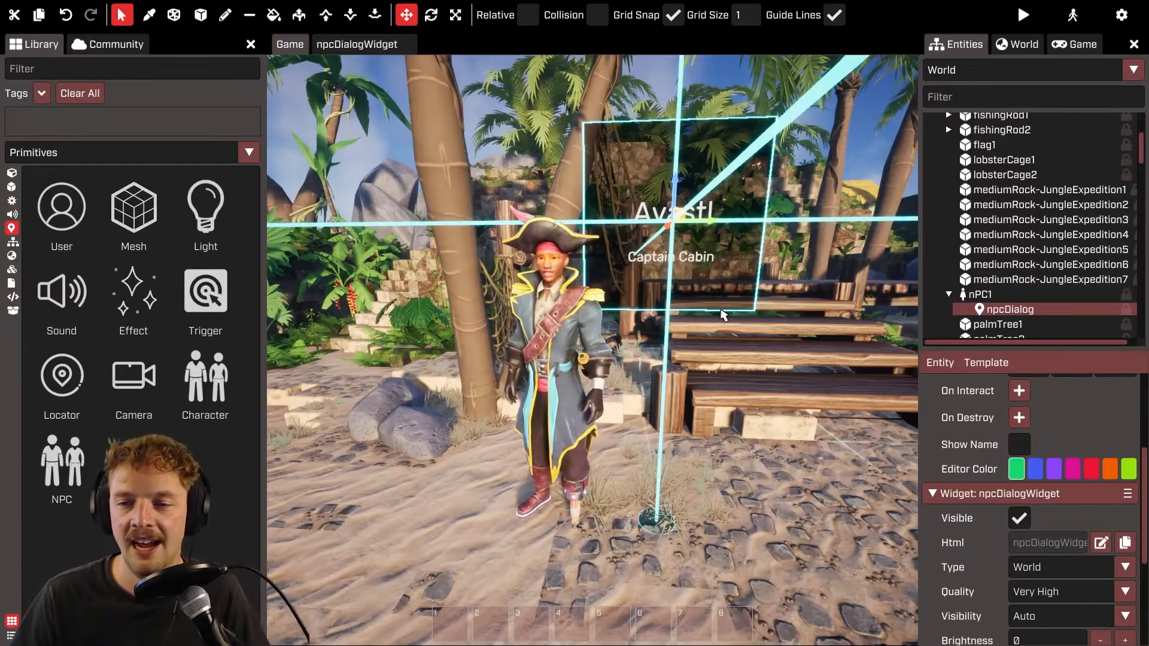
pyautogui.click(350, 46)
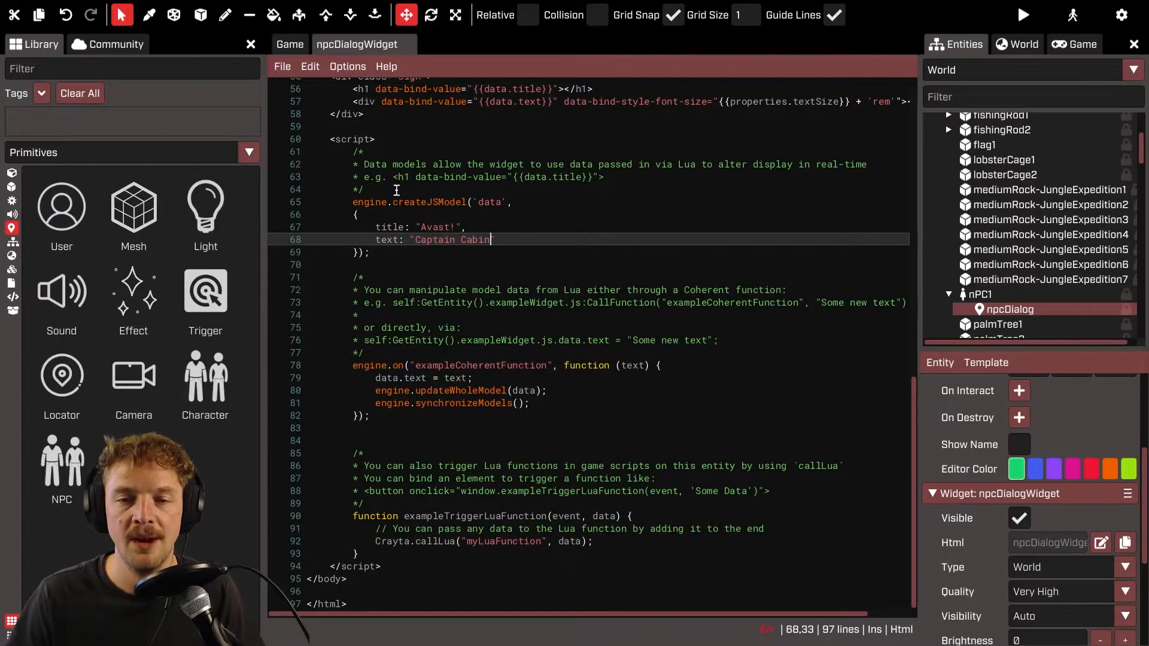
pyautogui.click(291, 44)
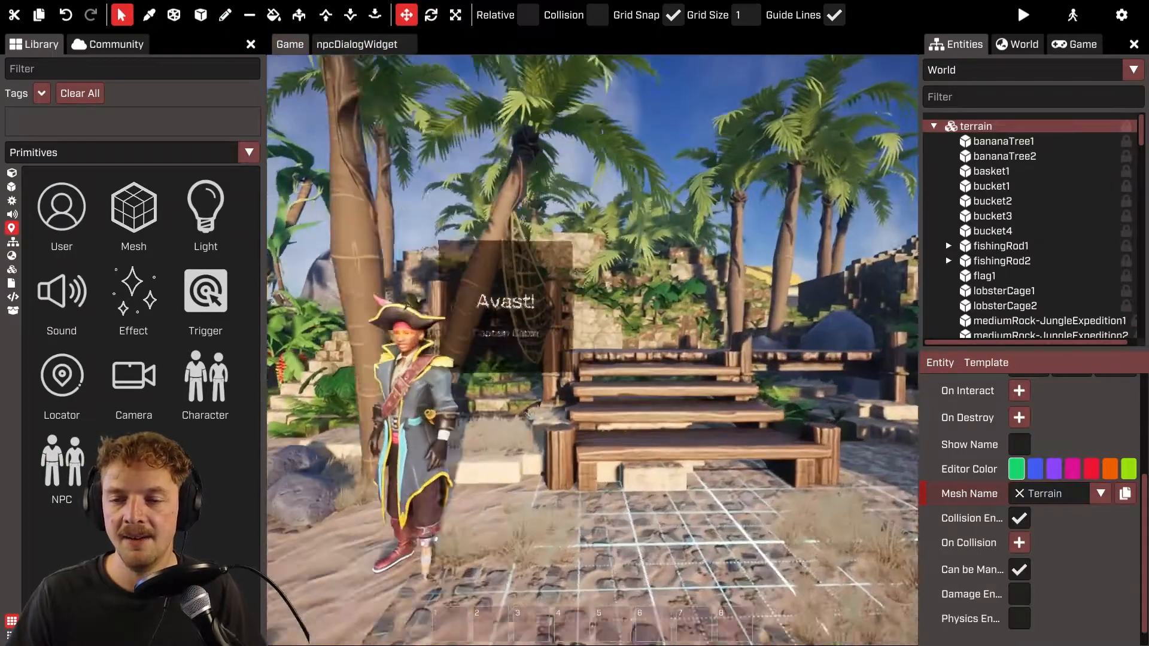
pyautogui.press('w')
pyautogui.moveTo(618, 310); pyautogui.dragTo(617, 310, button='right')
pyautogui.press('s')
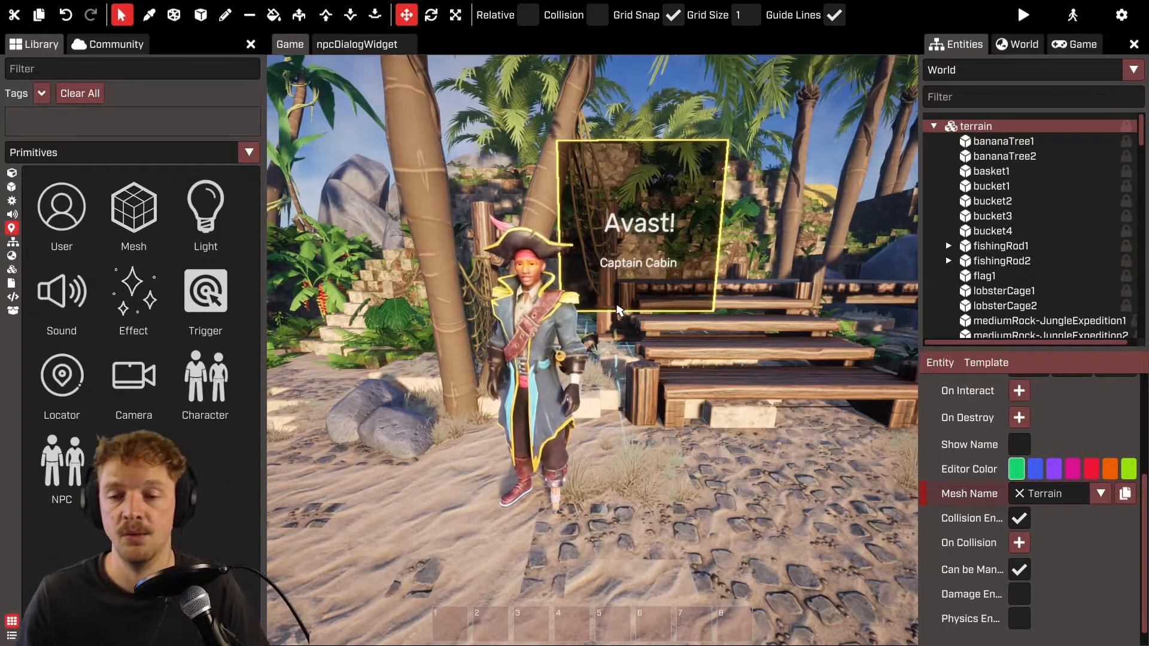
# - Add a new script named widgetToggleScript to the npcDialog locator under the NPC
pyautogui.click(534, 357)
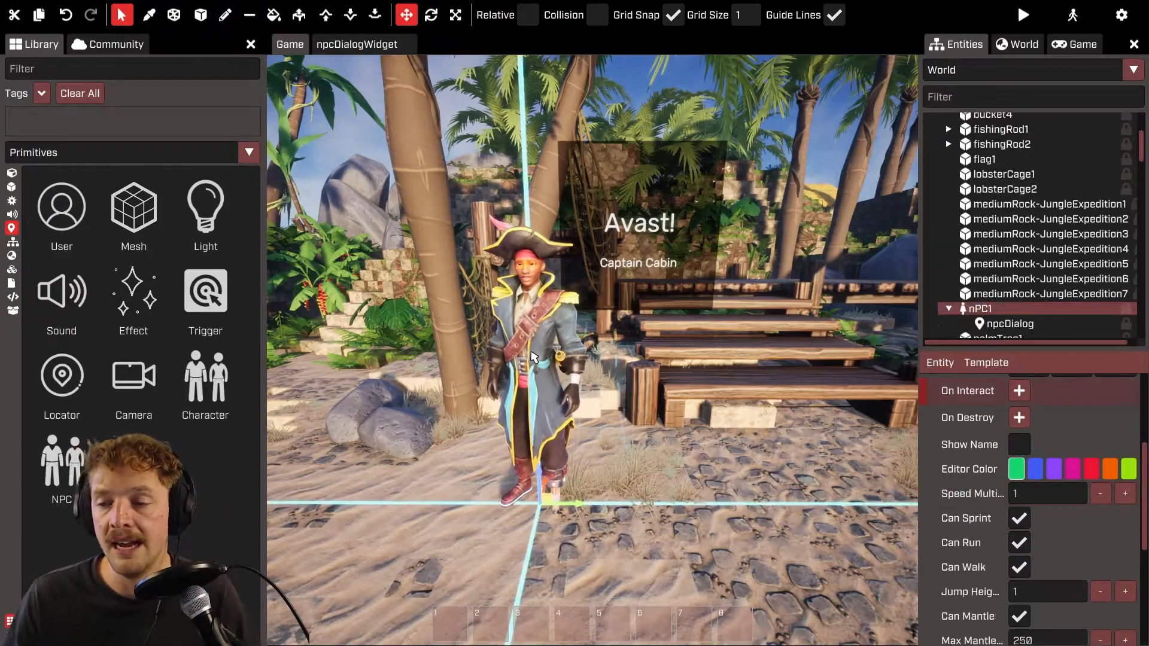
pyautogui.click(1040, 329)
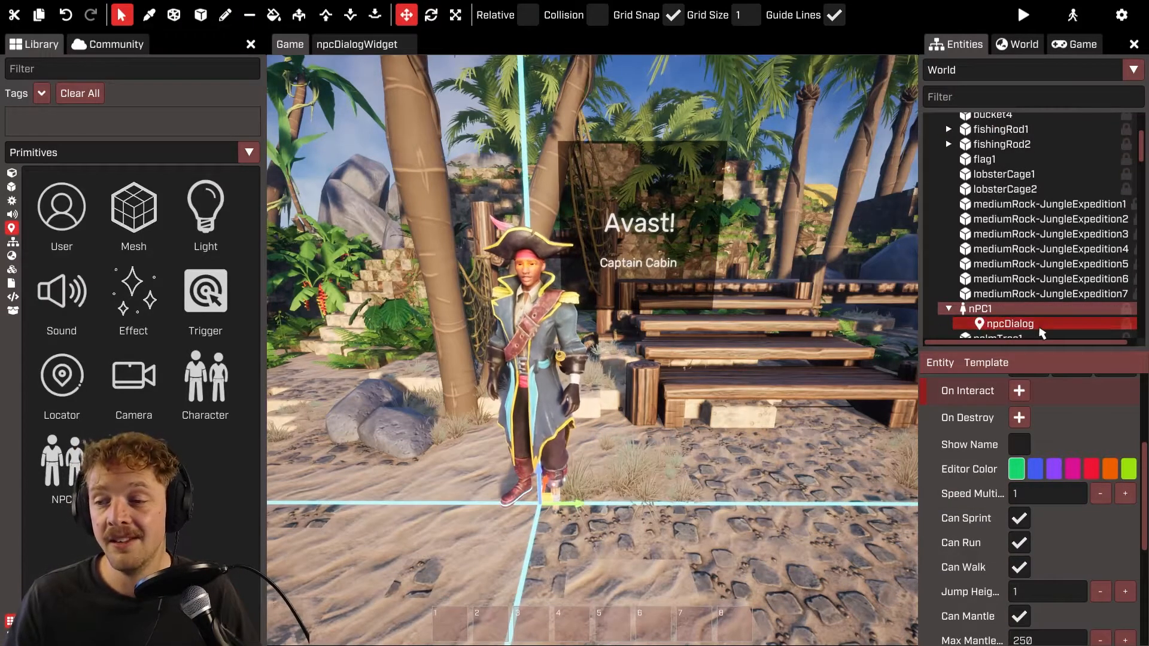
pyautogui.moveTo(778, 335); pyautogui.dragTo(785, 329, button='right')
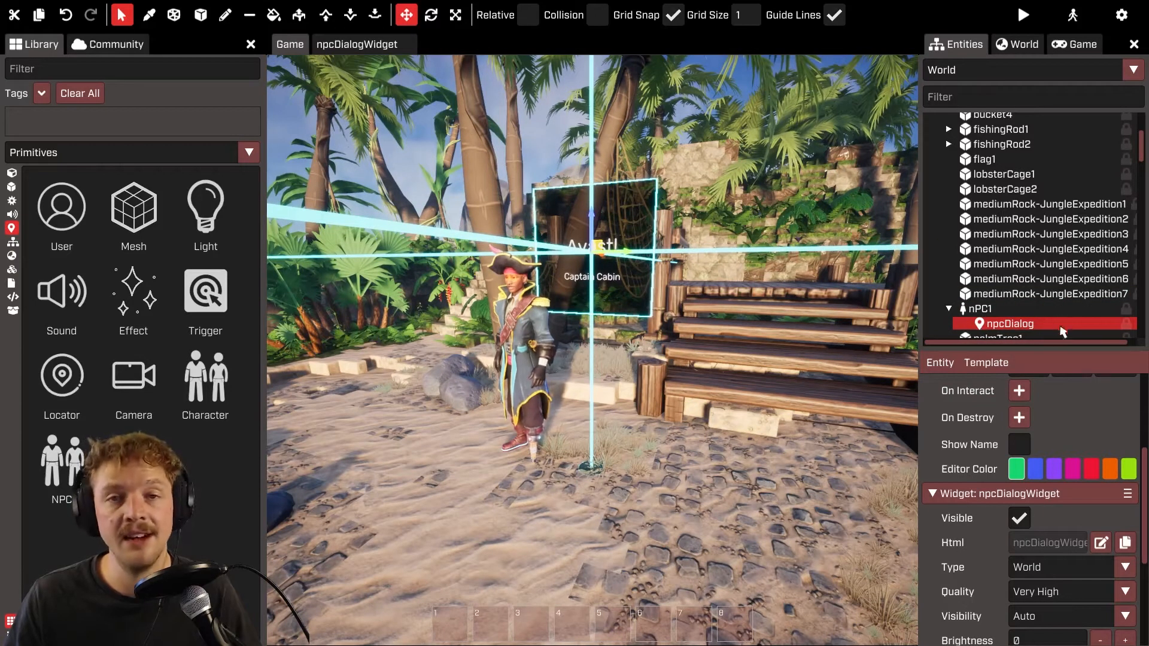
pyautogui.click(943, 365)
pyautogui.moveTo(964, 400)
pyautogui.moveTo(1011, 399)
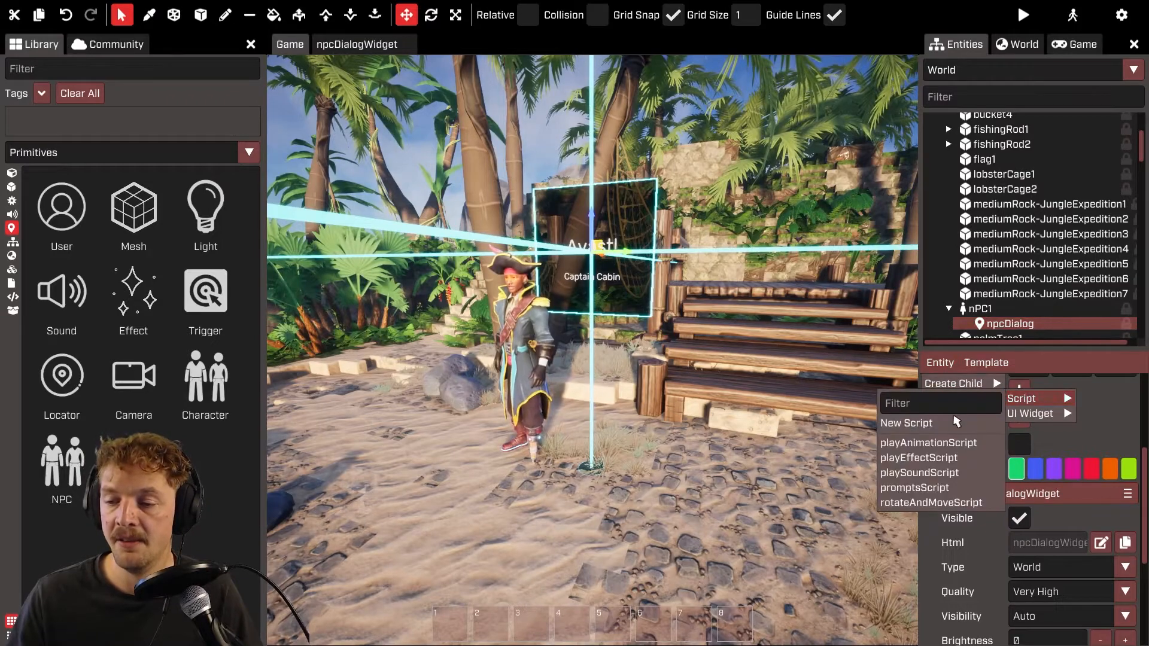
pyautogui.click(984, 422)
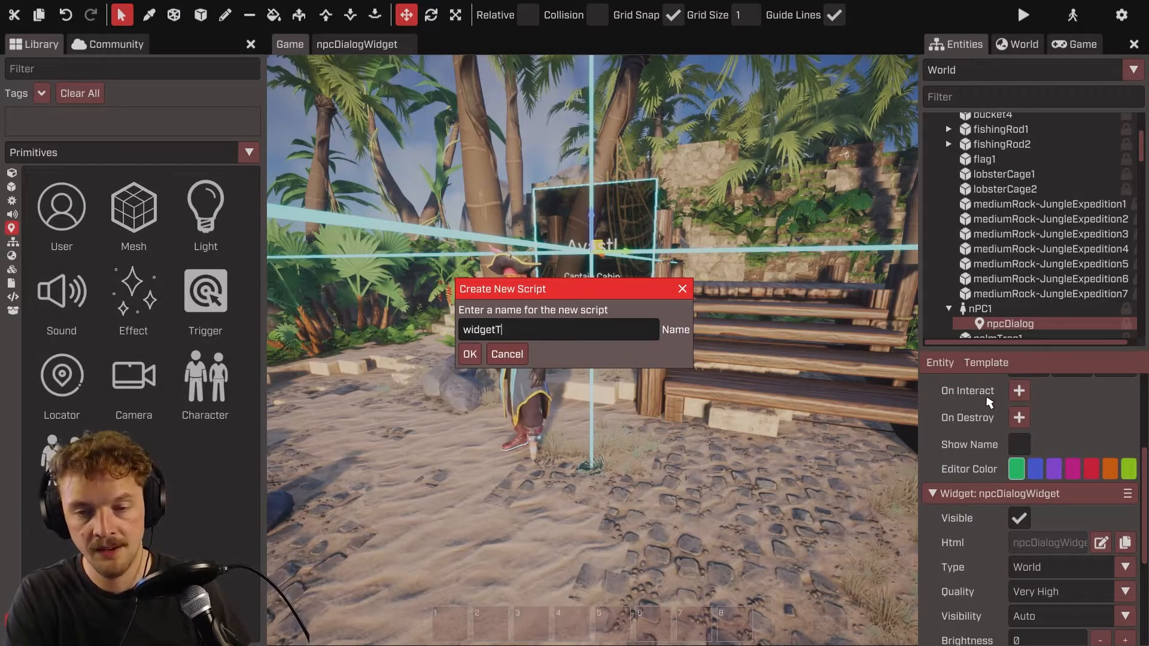
pyautogui.write('widgetToggleScript')
pyautogui.press('Return')
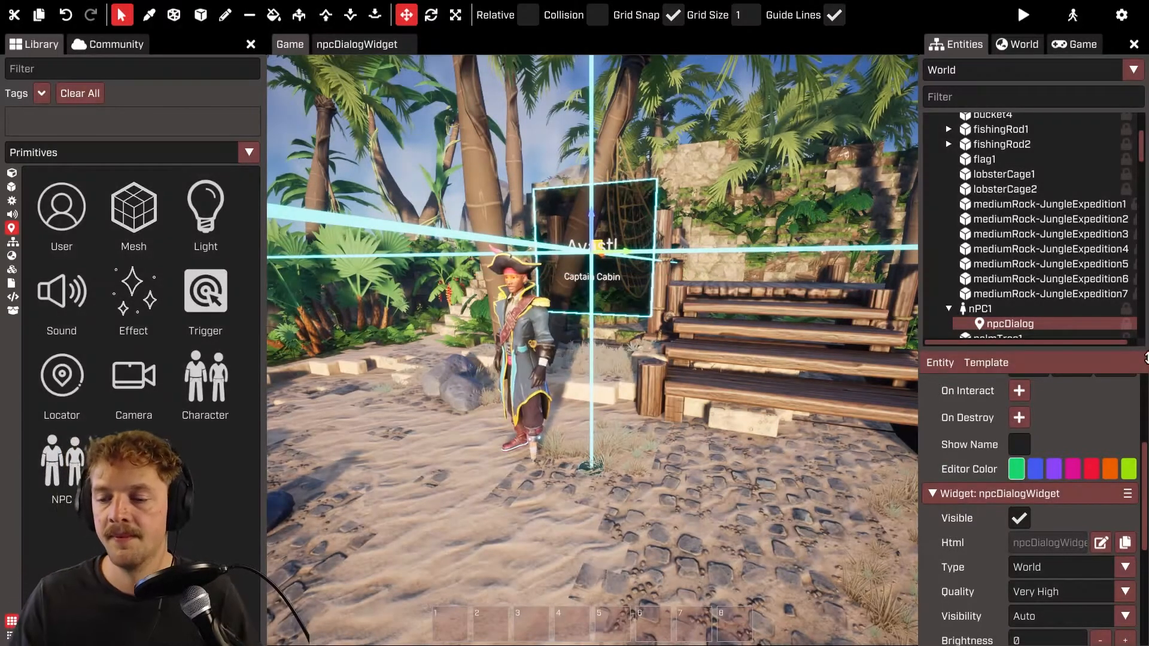
# - Open widgetToggleScript and replace its example property with { name = "widget", type = "widgetasset" }
pyautogui.scroll(-4, 1046, 478)
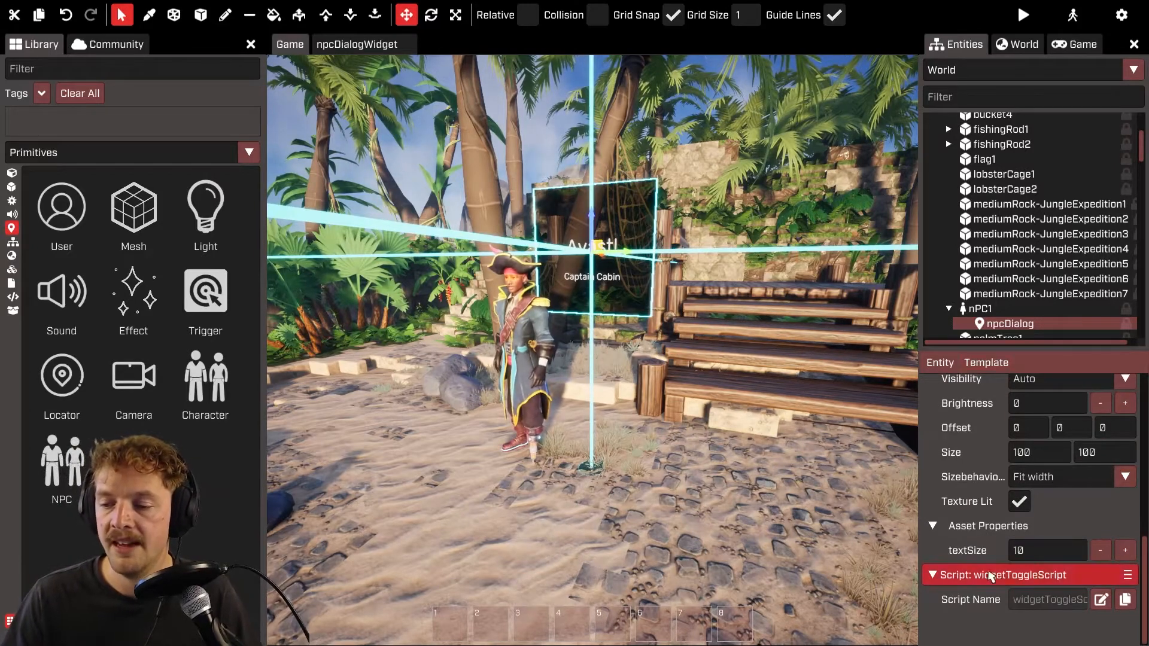
pyautogui.click(1100, 599)
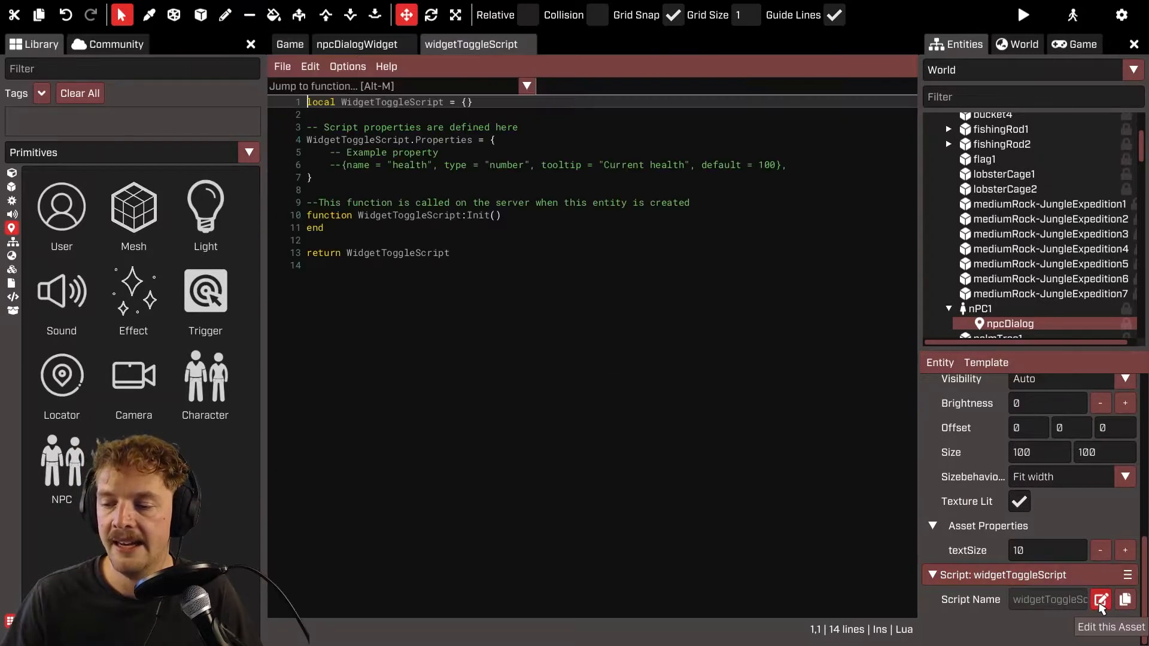
pyautogui.click(585, 189)
pyautogui.moveTo(804, 173); pyautogui.dragTo(329, 154)
pyautogui.press('BackSpace')
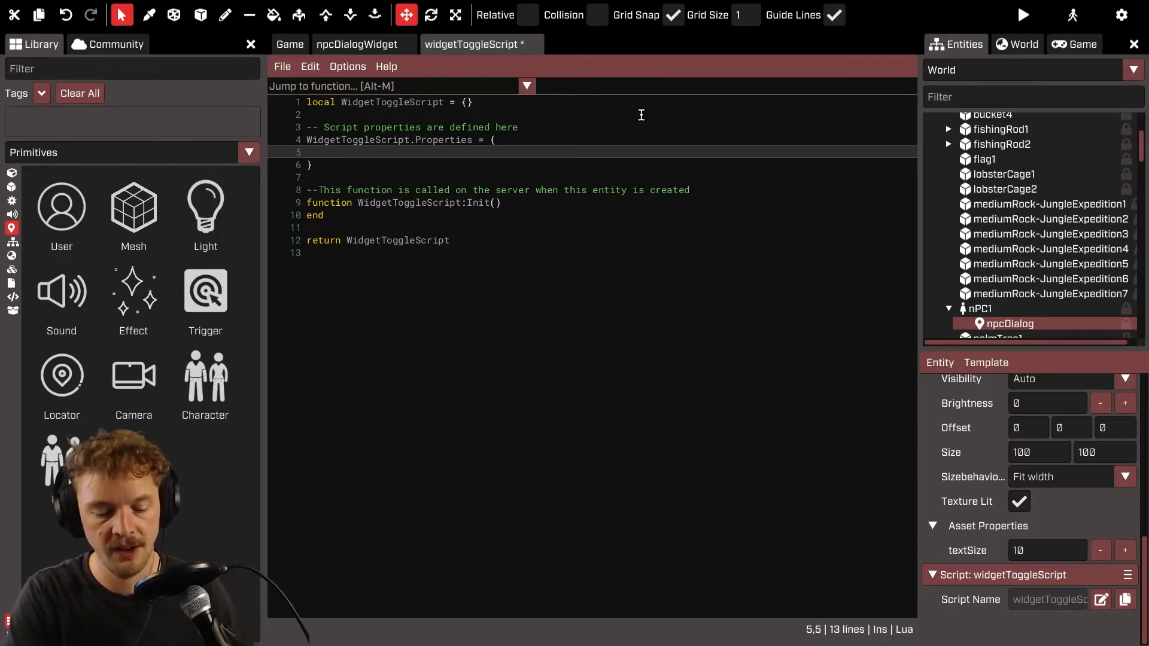
pyautogui.write('{ name = "wi')
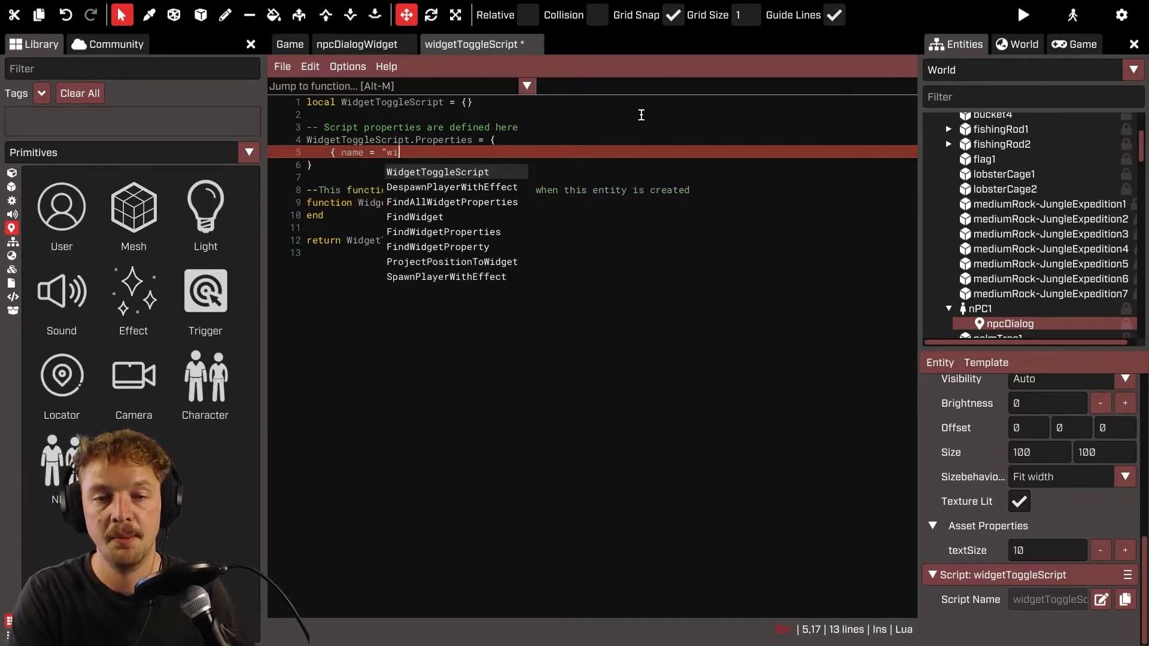
pyautogui.write('dget", typ')
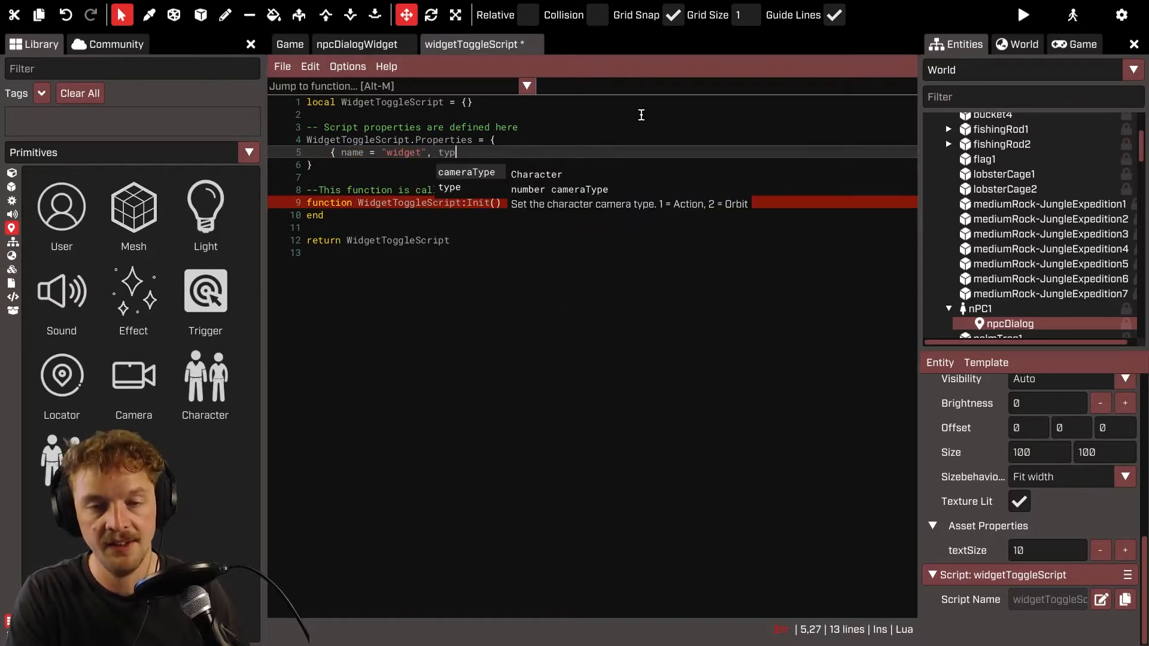
pyautogui.write('e = "widgetasset" }')
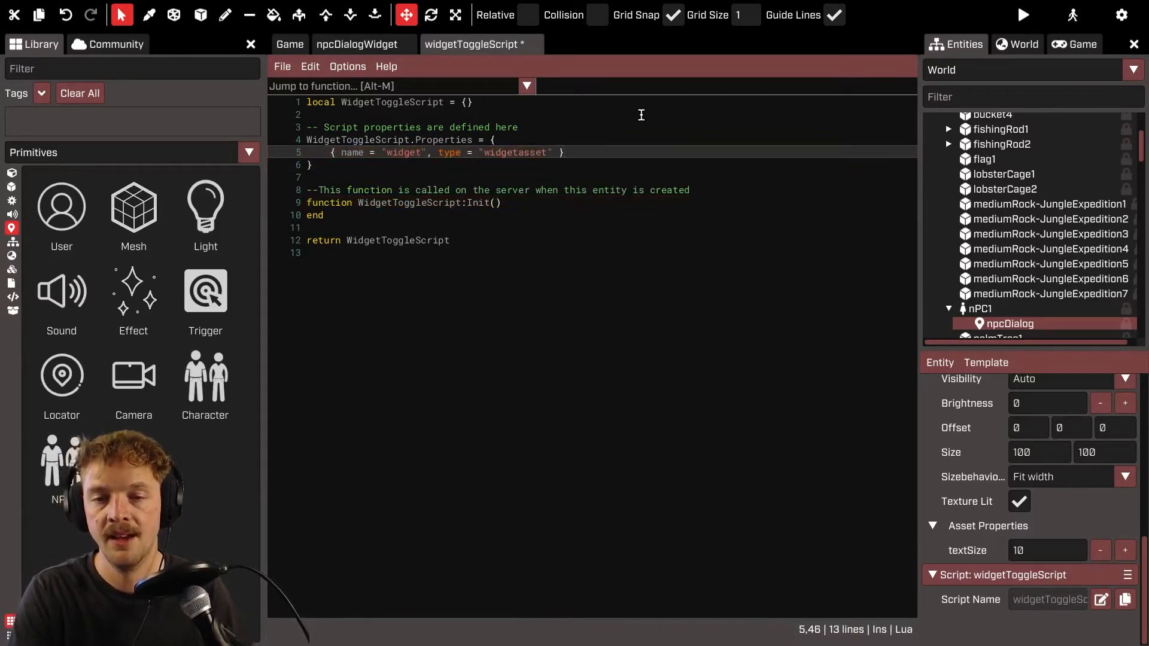
# - Rename the script's Init function to Show and delete the comment line above it
pyautogui.doubleClick(480, 203)
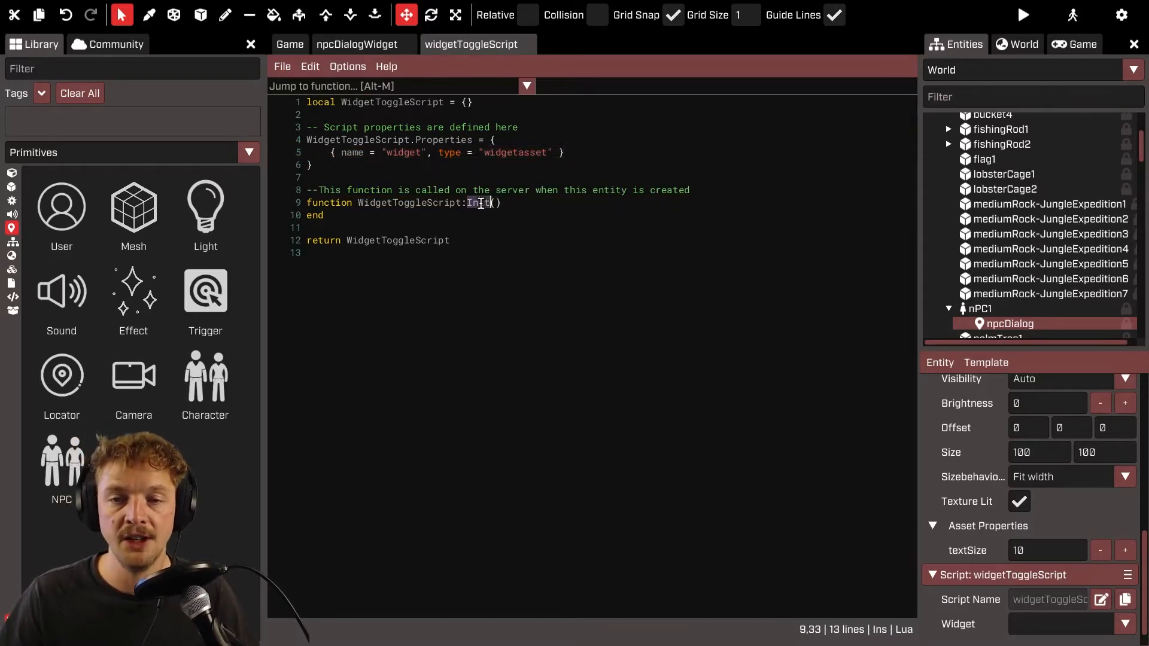
pyautogui.write('Show')
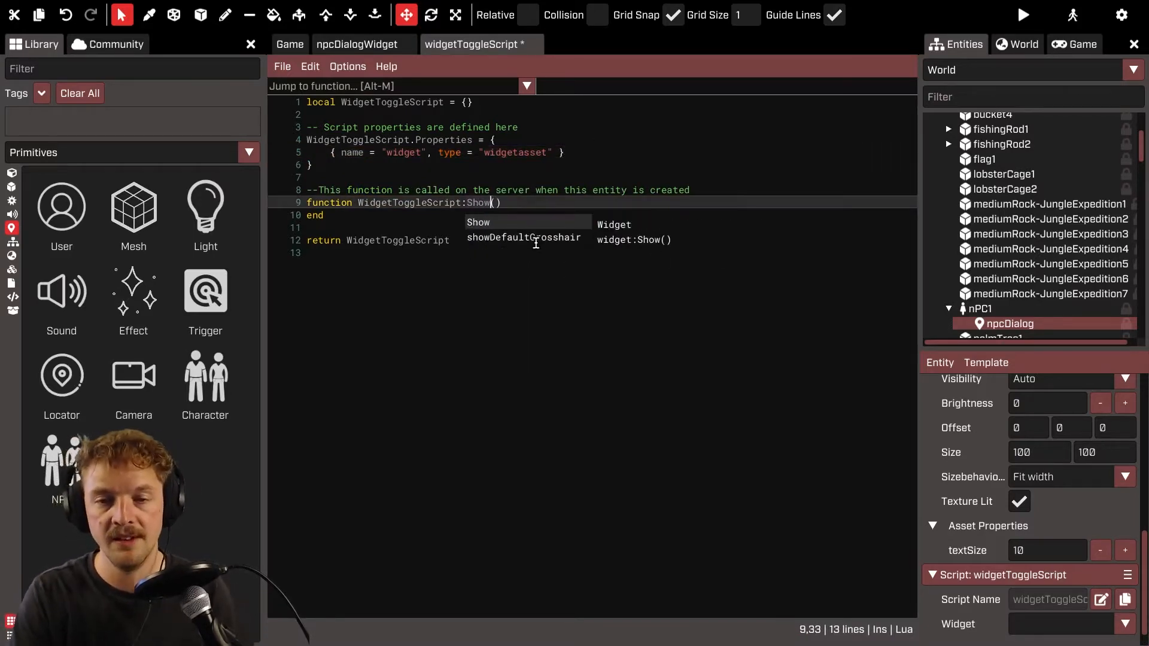
pyautogui.click(710, 191)
pyautogui.hotkey('shift', 'Home')
pyautogui.press('BackSpace')
pyautogui.press('BackSpace')
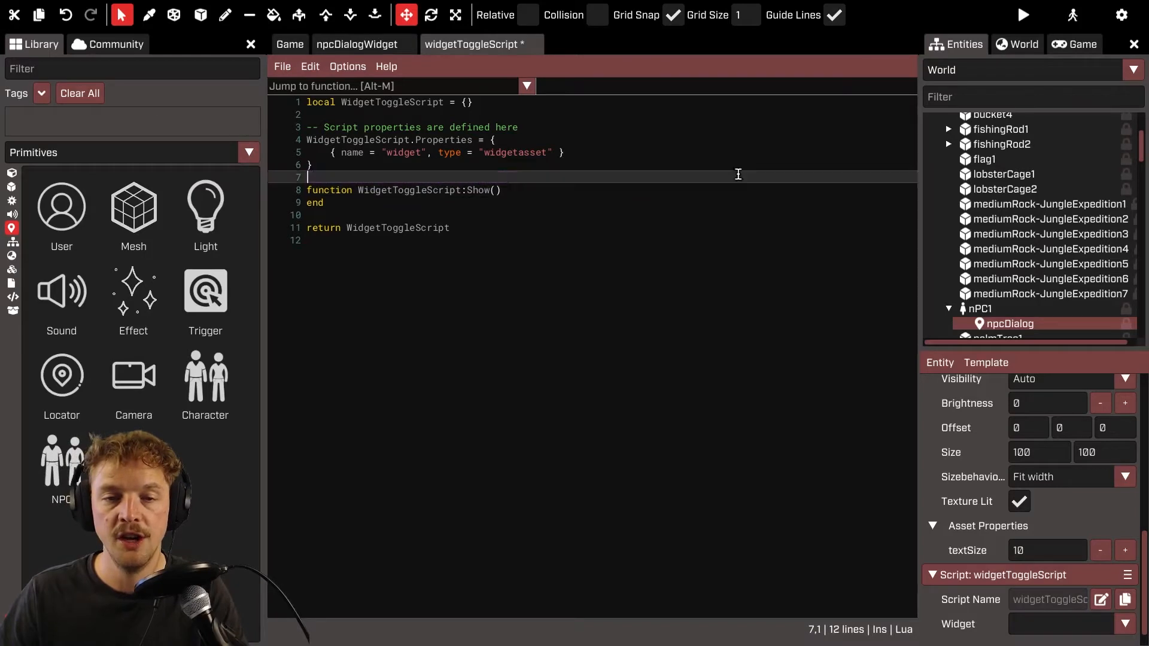
# - Duplicate the Show function below itself and rename the copy to Hide
pyautogui.click(285, 208)
pyautogui.moveTo(285, 209); pyautogui.dragTo(286, 204)
pyautogui.moveTo(358, 202); pyautogui.dragTo(297, 195)
pyautogui.hotkey('ctrl', 'c')
pyautogui.click(496, 204)
pyautogui.press('Return')
pyautogui.press('Return')
pyautogui.hotkey('ctrl', 'v')
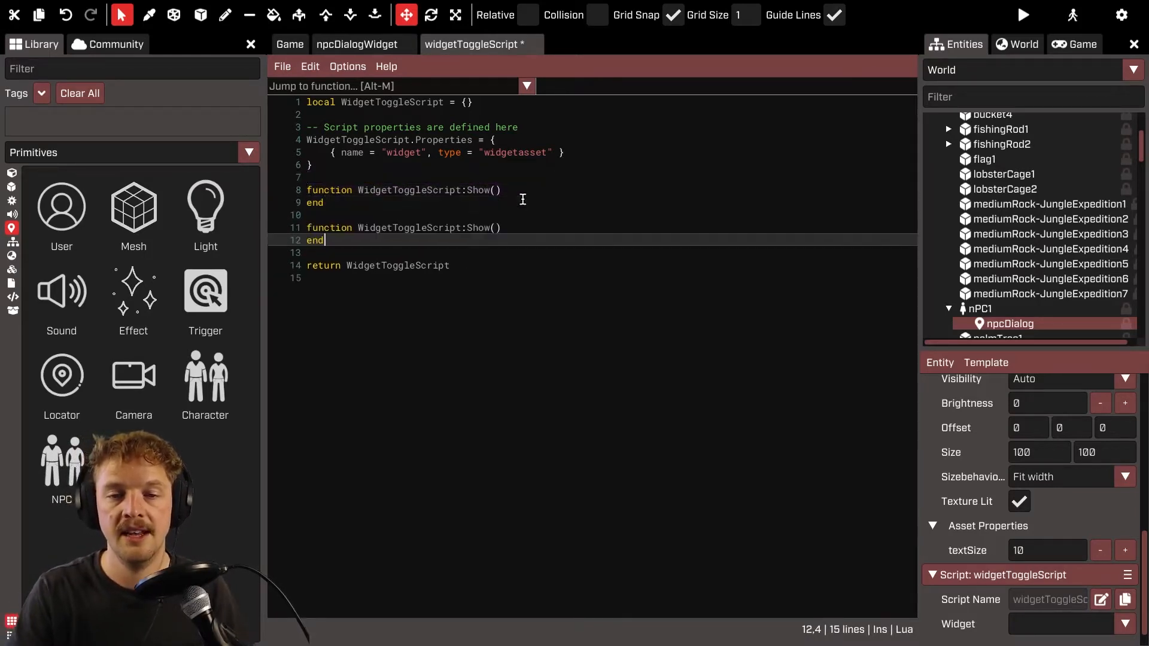
pyautogui.doubleClick(485, 227)
pyautogui.write('Hide')
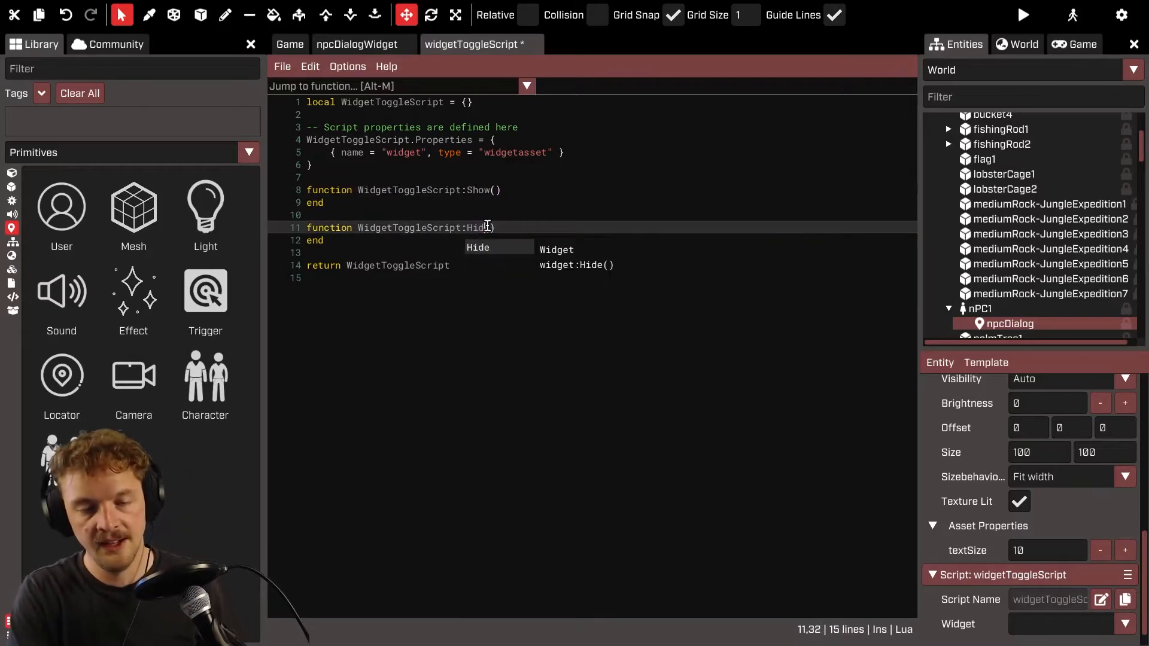
# - Add the line self:GetEntity():FindWidget(self.properties.widget) to the body of the Show function and save the script
pyautogui.click(520, 190)
pyautogui.hotkey('ctrl', 's')
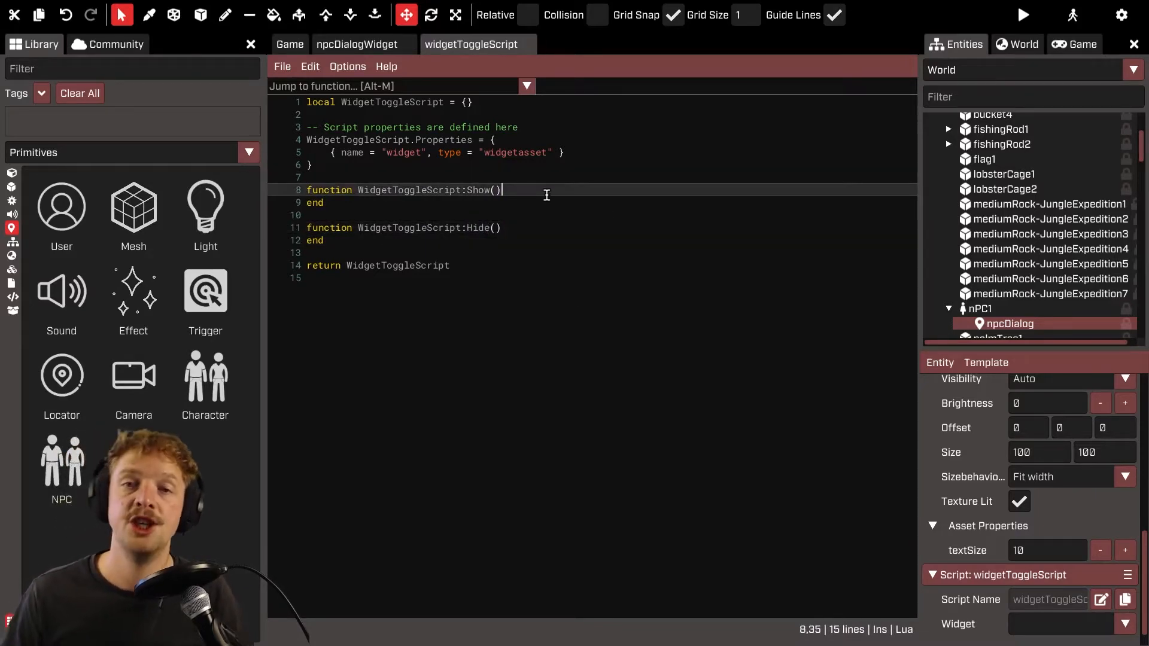
pyautogui.press('Return')
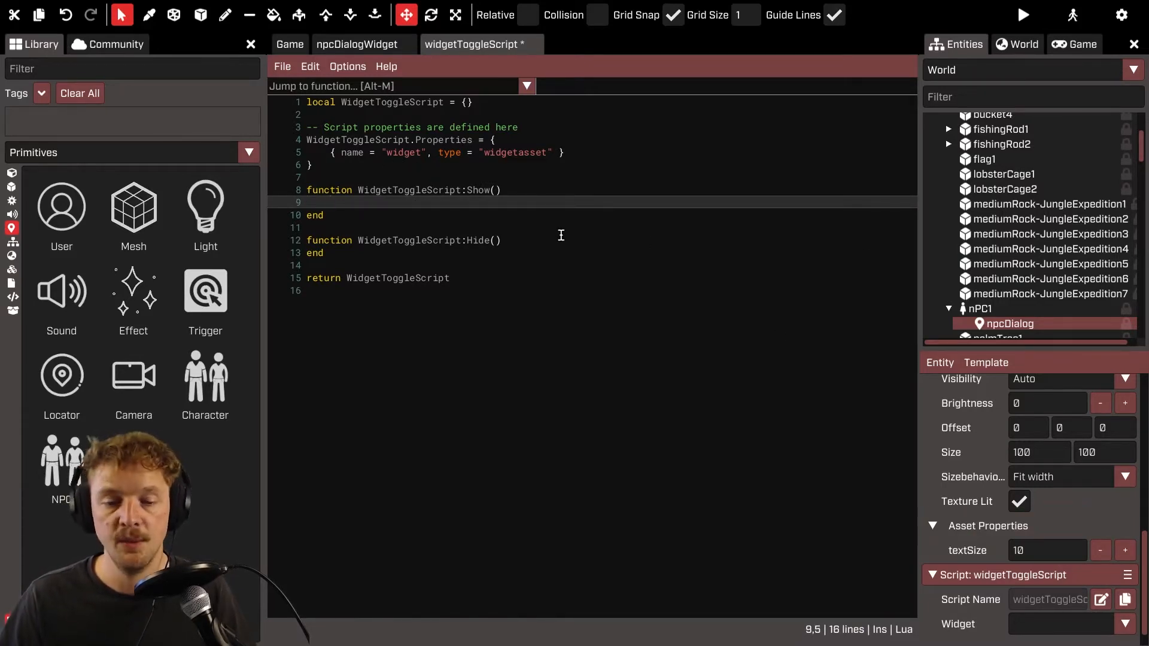
pyautogui.write('self:GetEn')
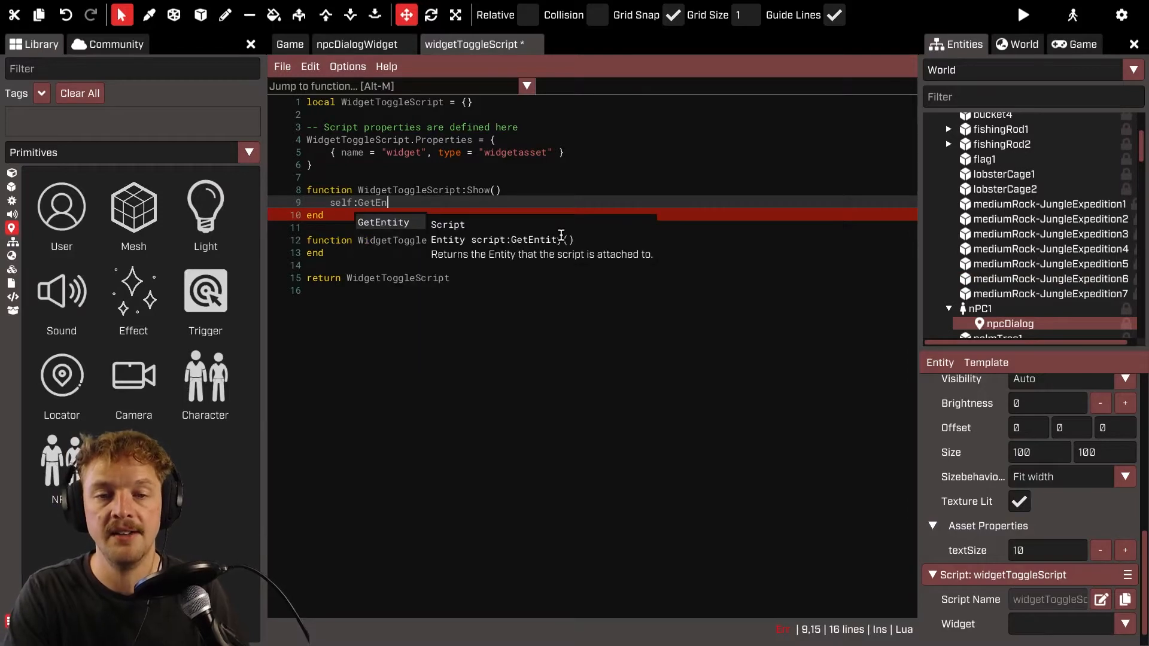
pyautogui.write('tity()')
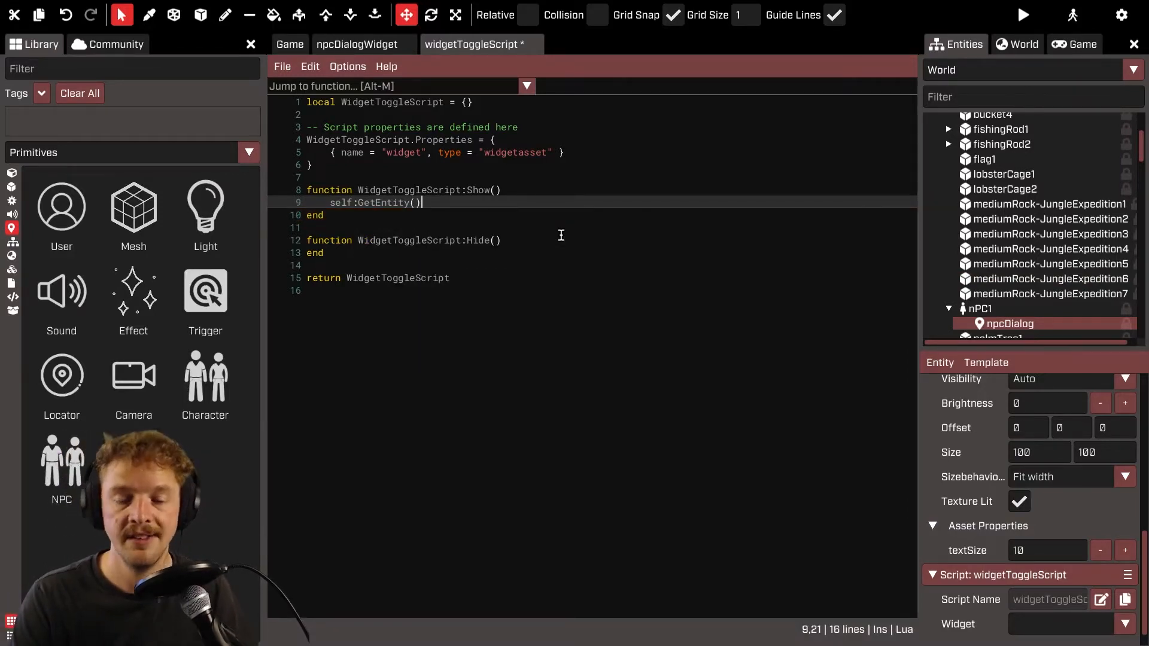
pyautogui.write(':Fin')
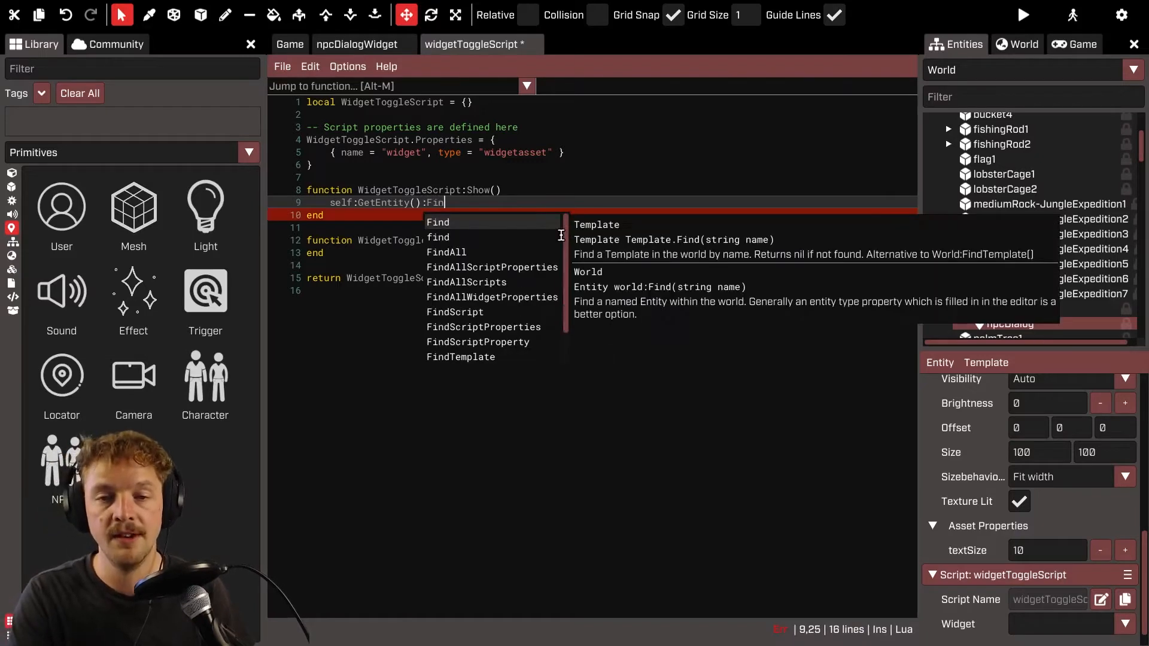
pyautogui.write('dWidget(')
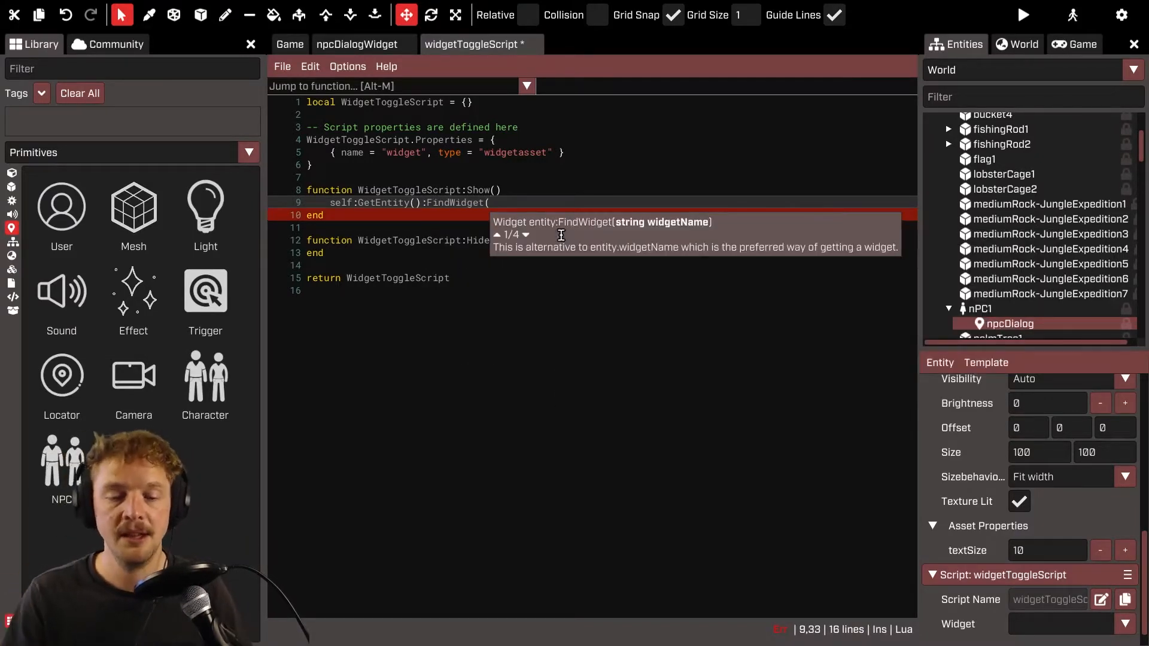
pyautogui.write('self.propertie')
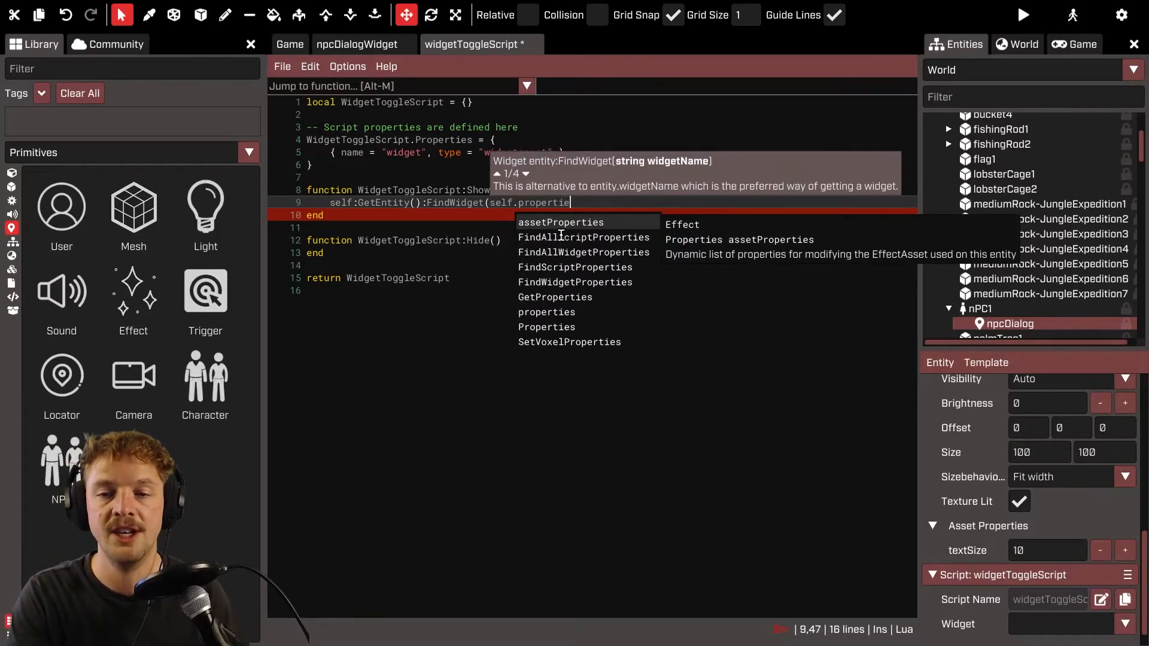
pyautogui.write('s.widget')
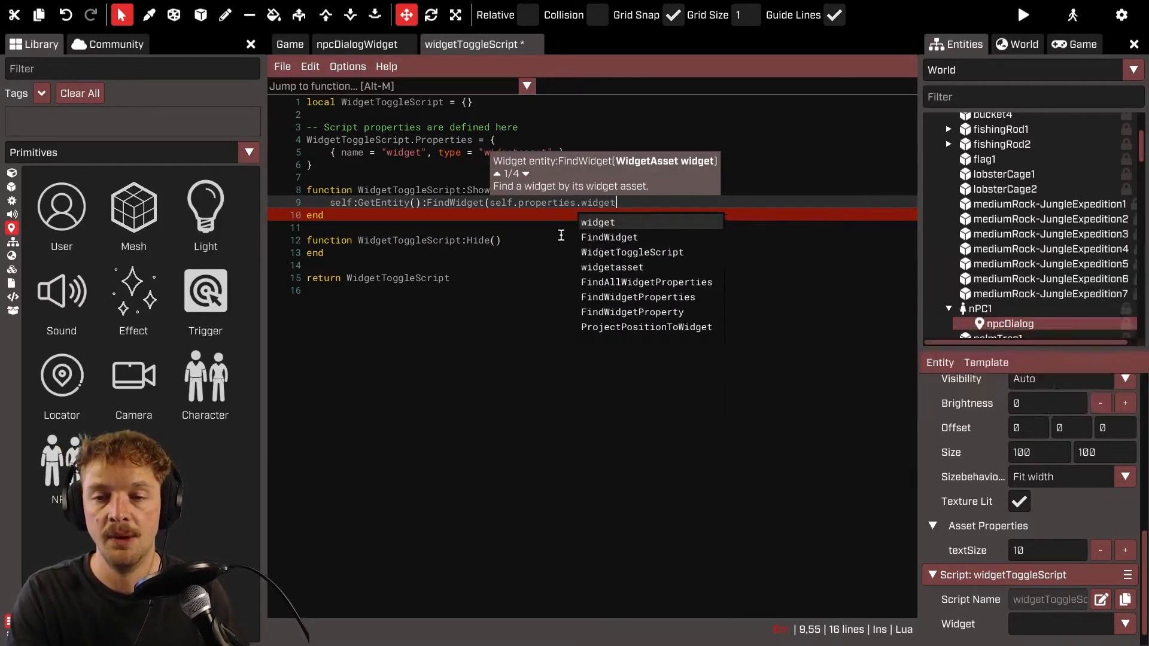
pyautogui.write(')')
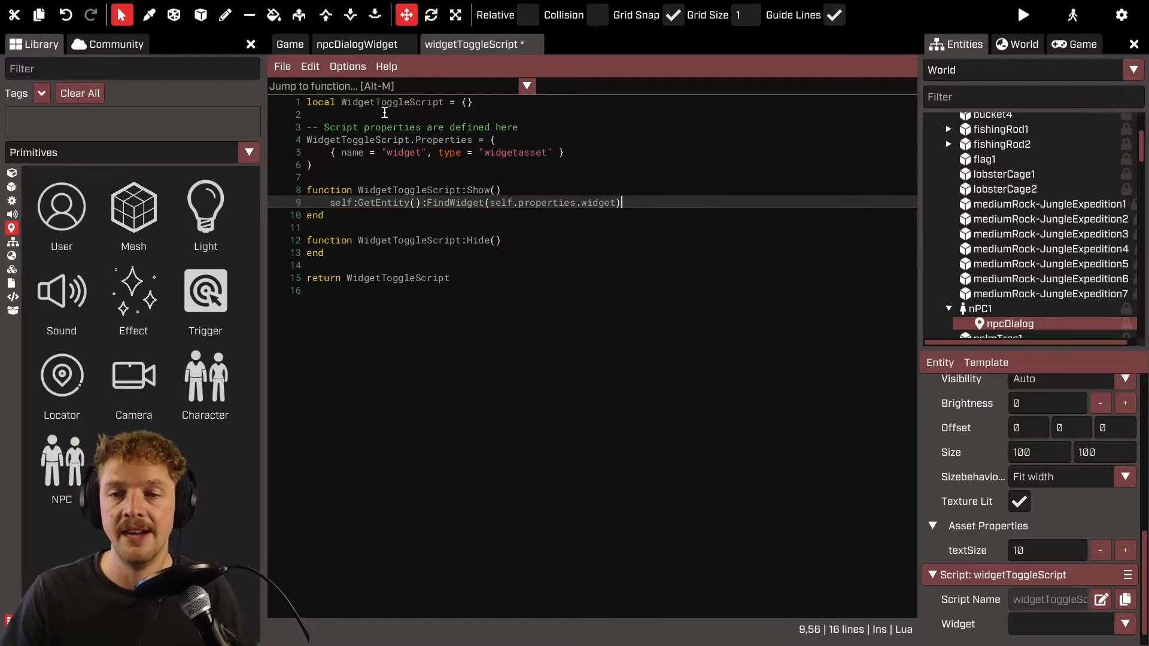
pyautogui.scroll(3, 1030, 502)
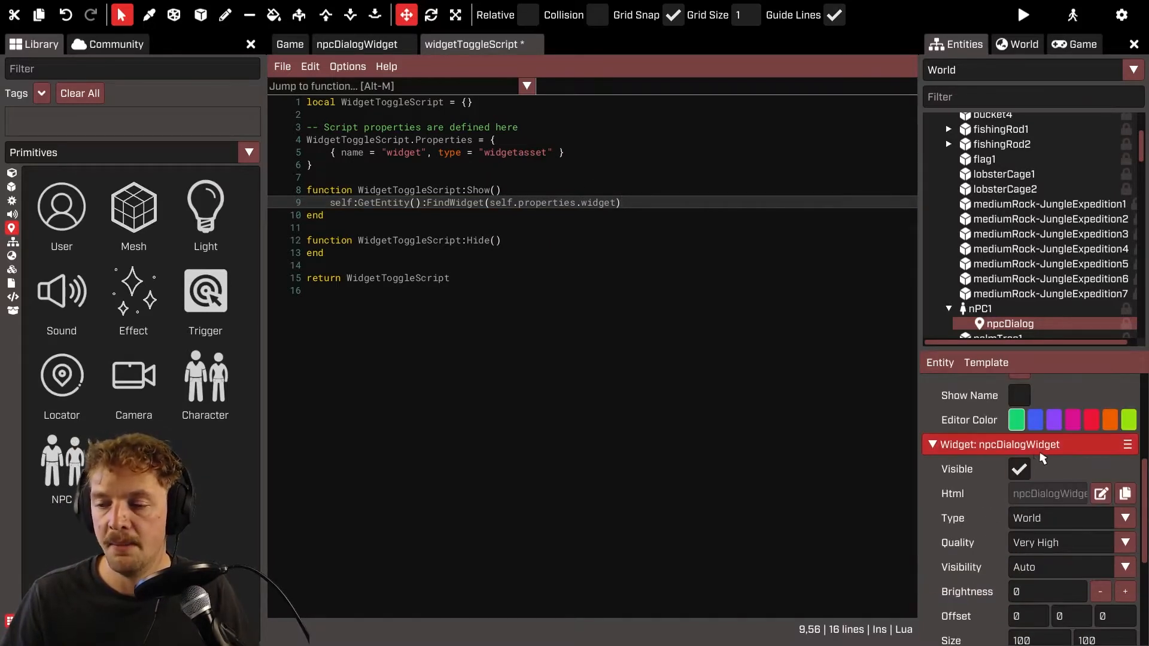
pyautogui.click(588, 263)
pyautogui.hotkey('ctrl', 's')
pyautogui.click(516, 203)
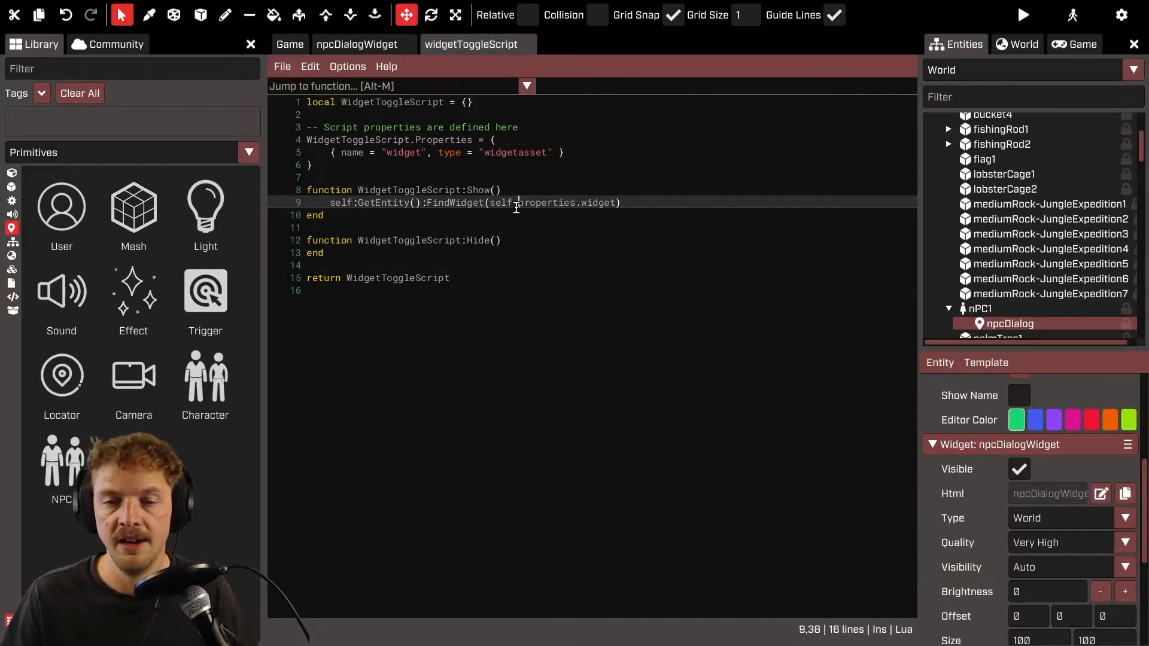
pyautogui.scroll(-3, 1130, 634)
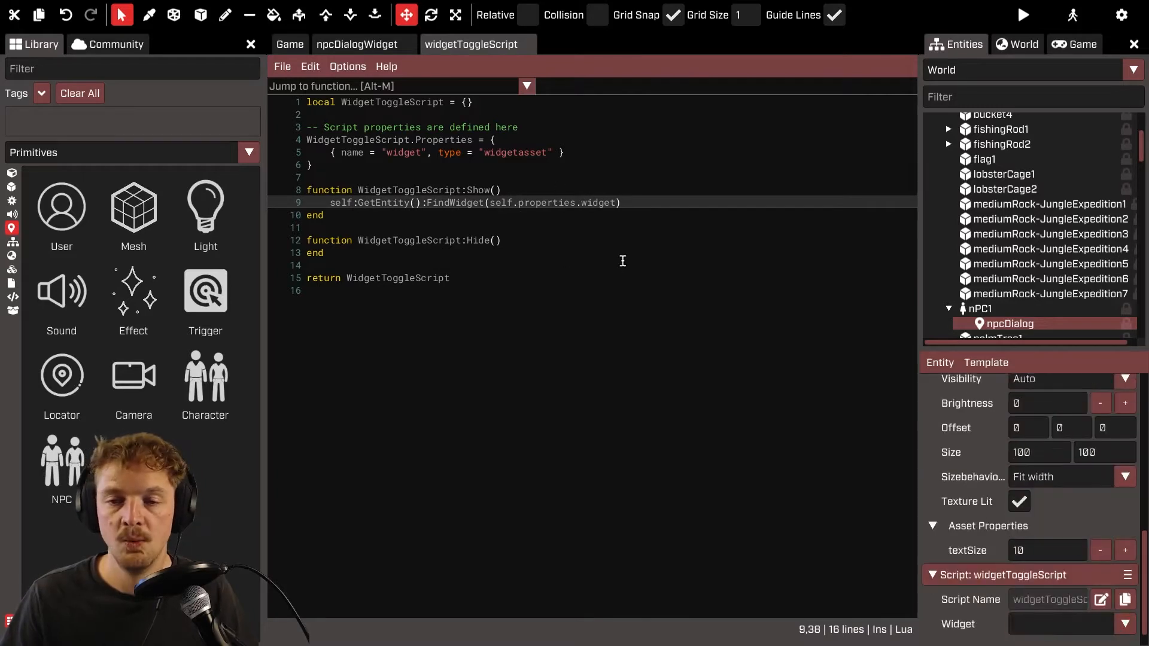
pyautogui.moveTo(640, 205); pyautogui.dragTo(341, 208)
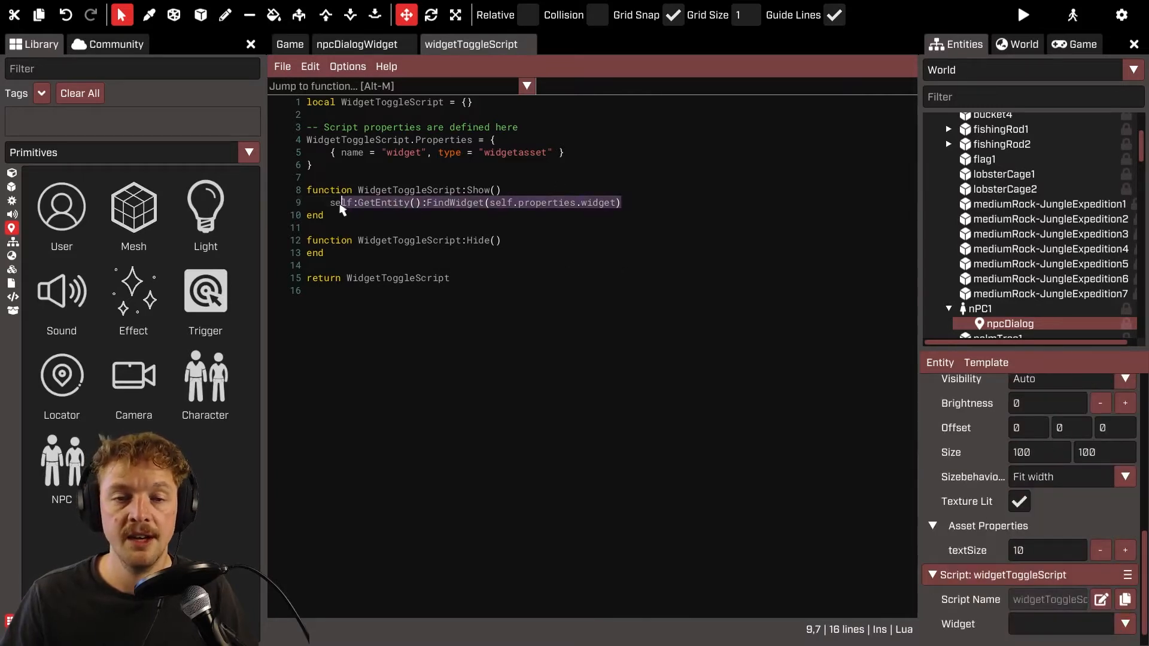
pyautogui.click(632, 206)
pyautogui.doubleClick(482, 190)
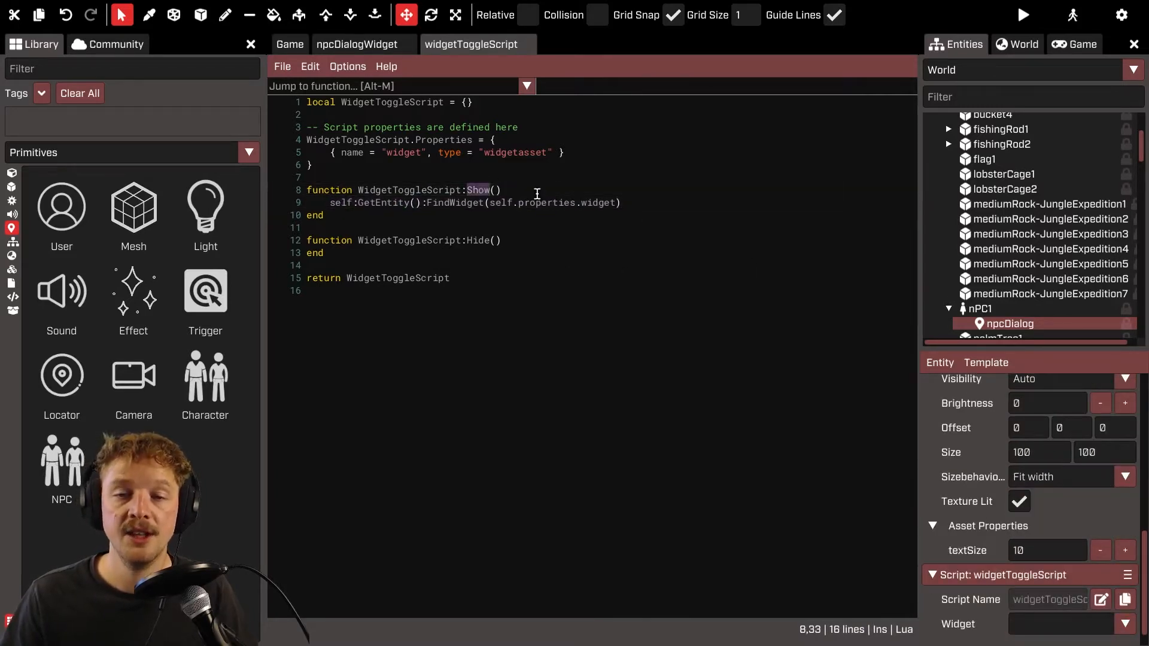
# - Append :Show() to the FindWidget call inside the Show function and save the script
pyautogui.click(718, 199)
pyautogui.write(':S')
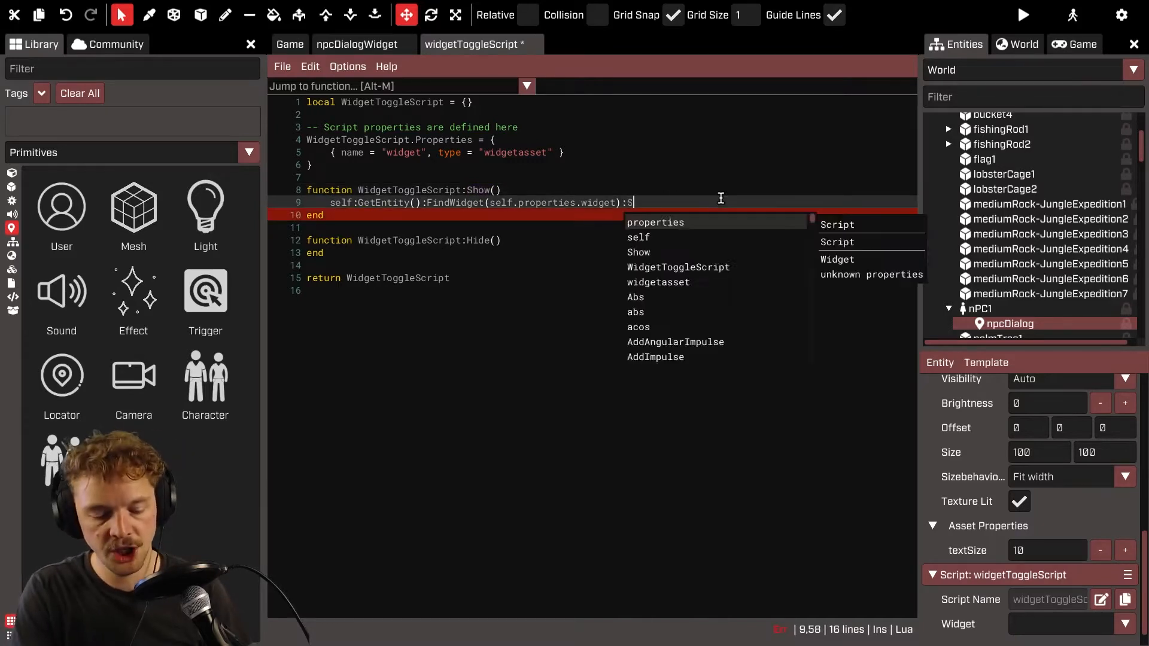
pyautogui.write('how()')
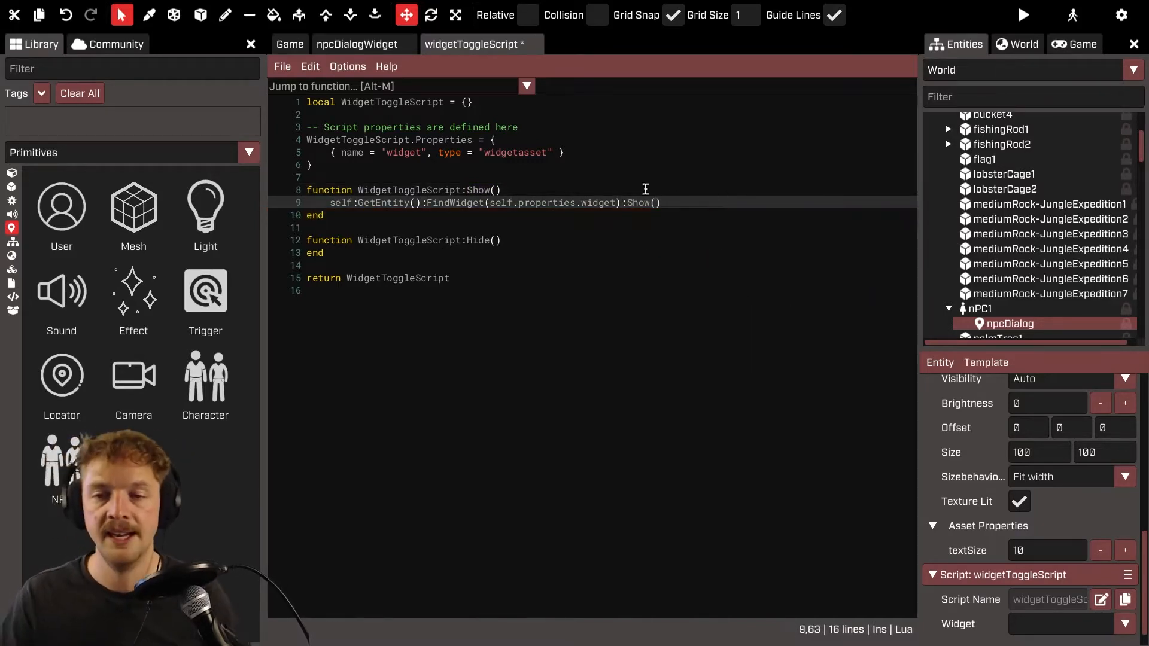
pyautogui.hotkey('ctrl', 'End')
pyautogui.click(673, 203)
pyautogui.hotkey('ctrl', 's')
pyautogui.hotkey('shift', 'Left')
pyautogui.hotkey('shift', 'Left')
pyautogui.hotkey('shift', 'Left')
pyautogui.hotkey('shift', 'Left')
pyautogui.hotkey('shift', 'Left')
pyautogui.hotkey('shift', 'Left')
pyautogui.hotkey('shift', 'Left')
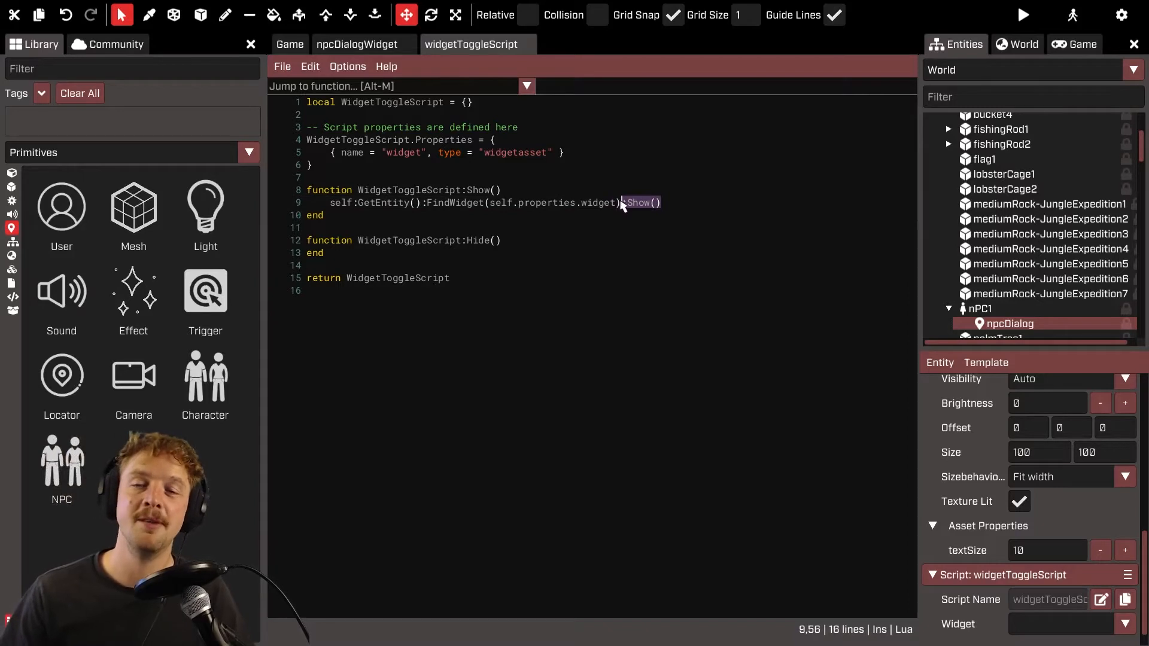
pyautogui.click(682, 164)
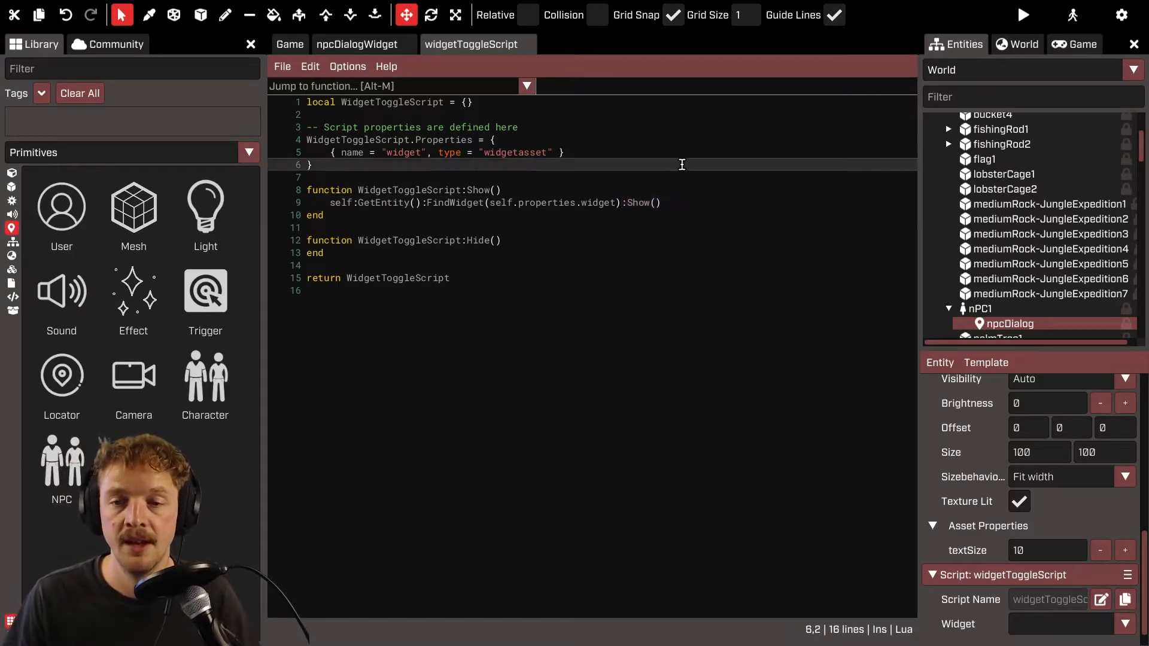
# - Copy the widget call line from the Show function into the body of the Hide function
pyautogui.moveTo(691, 197); pyautogui.dragTo(330, 204)
pyautogui.hotkey('ctrl', 'c')
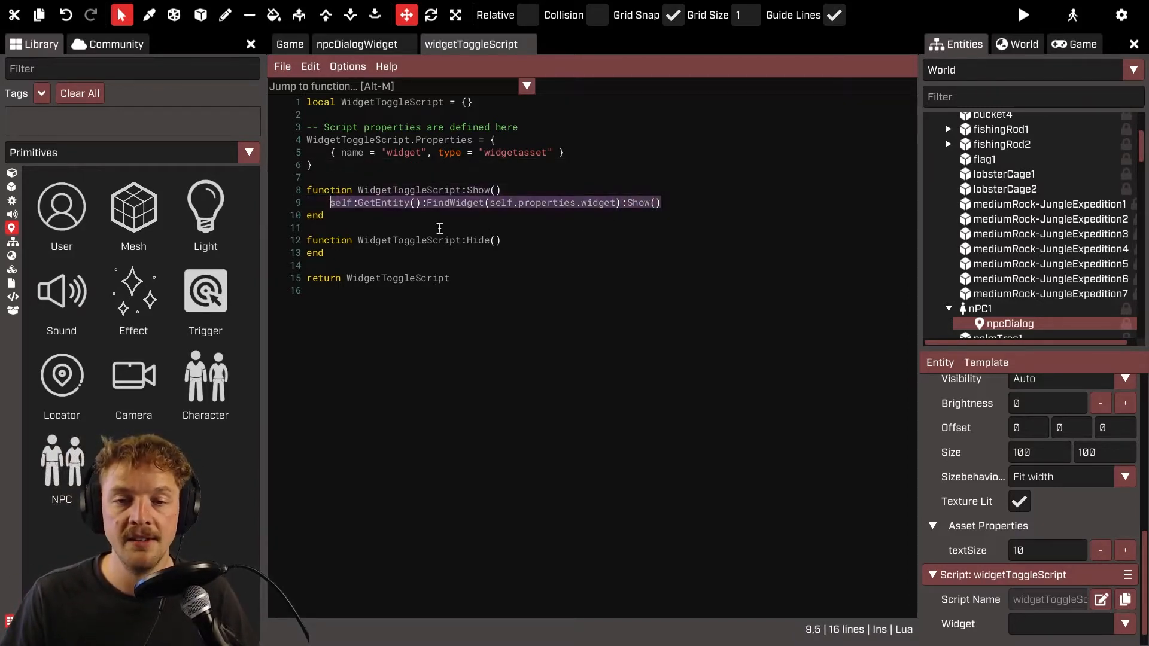
pyautogui.click(518, 240)
pyautogui.press('Return')
pyautogui.hotkey('ctrl', 'v')
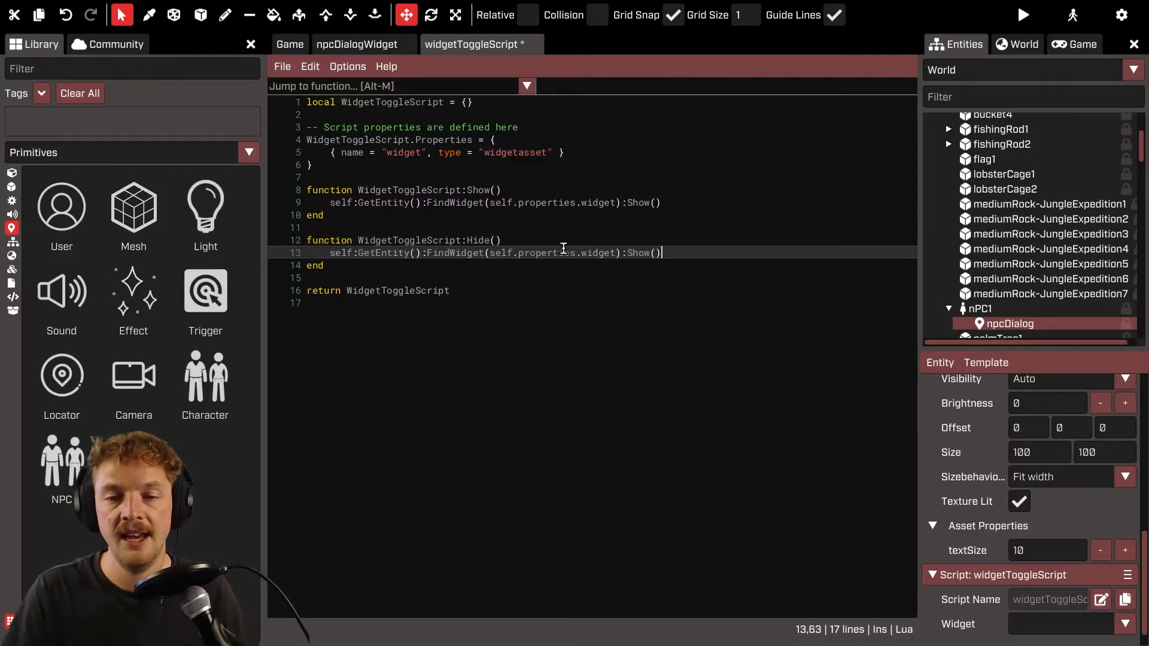
pyautogui.click(473, 239)
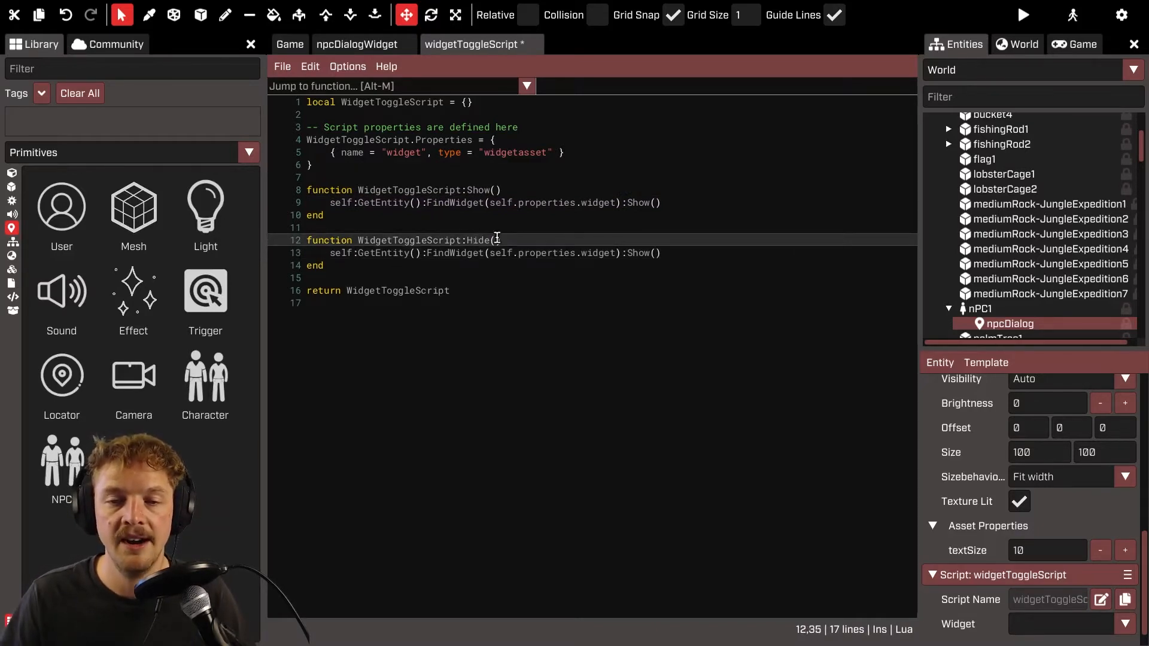
pyautogui.moveTo(497, 238); pyautogui.dragTo(471, 244)
pyautogui.moveTo(351, 262); pyautogui.dragTo(305, 267)
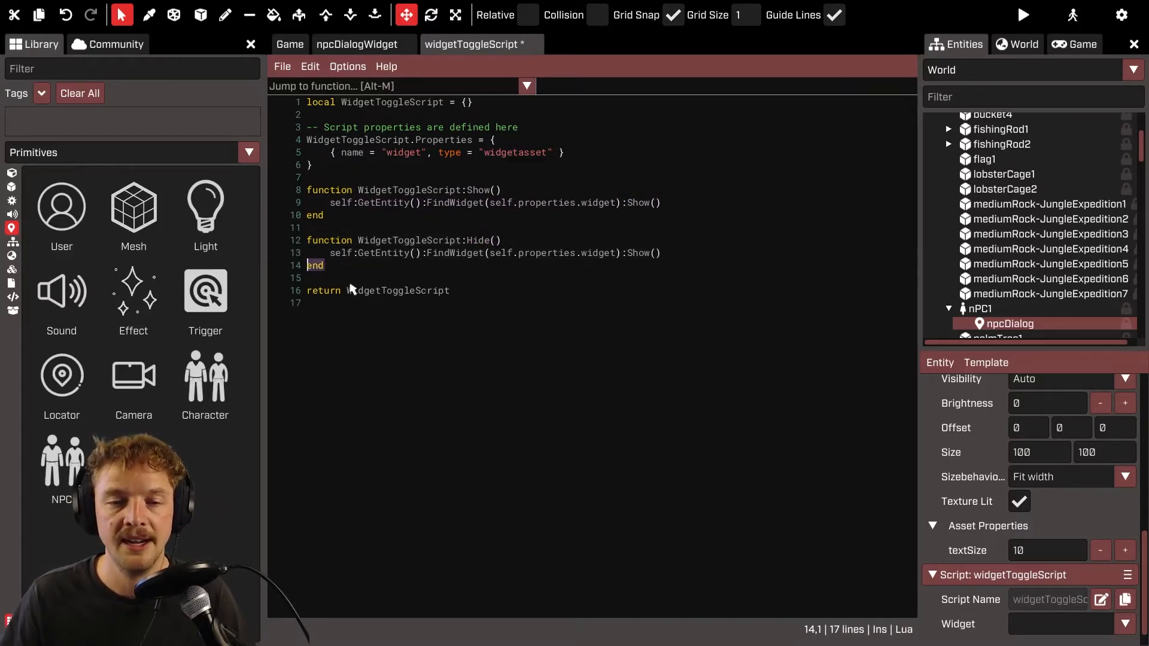
pyautogui.moveTo(712, 249); pyautogui.dragTo(328, 254)
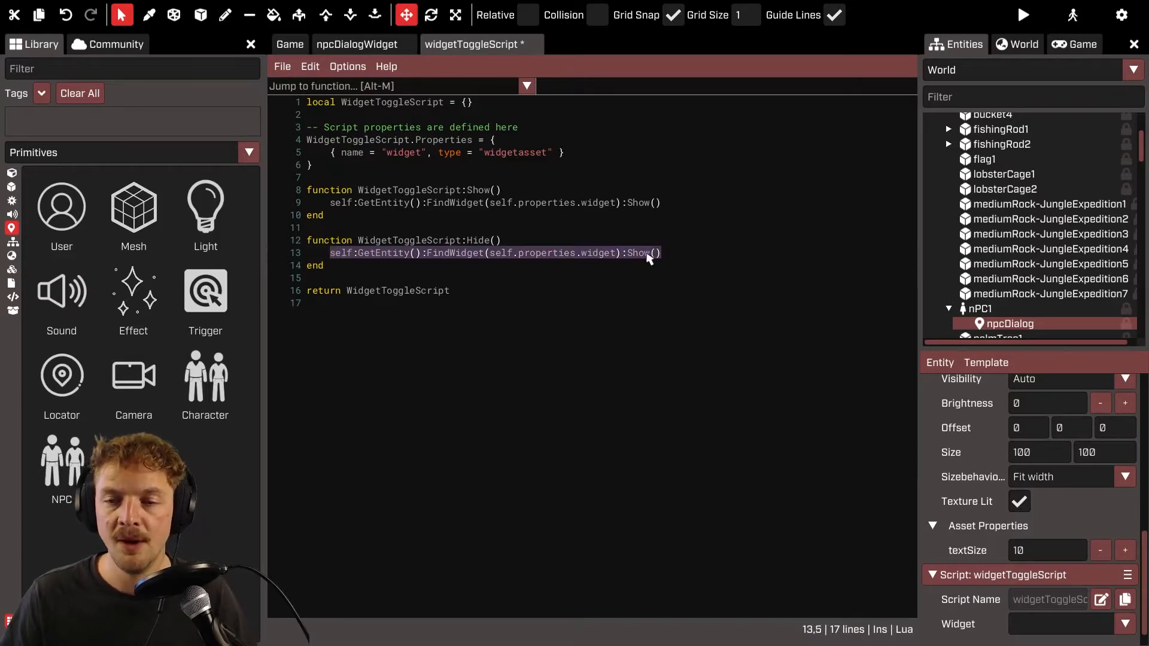
# - Change the pasted call in the Hide function from Show to Hide and save the script
pyautogui.doubleClick(638, 253)
pyautogui.write('Hide')
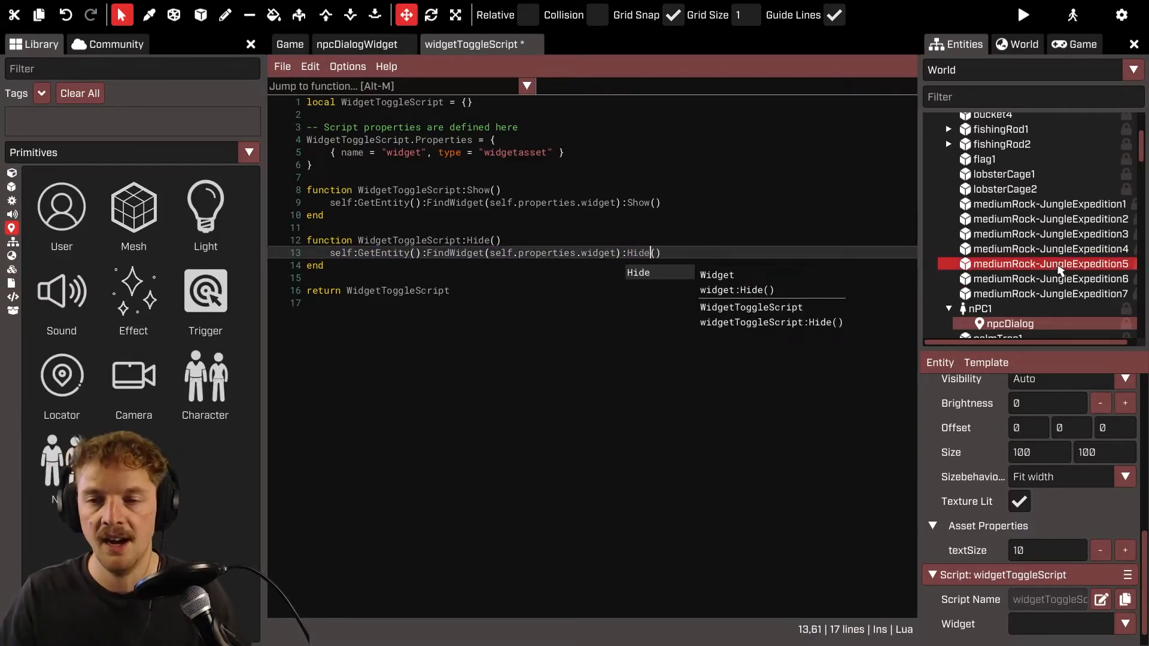
pyautogui.click(556, 414)
pyautogui.hotkey('ctrl', 's')
pyautogui.click(639, 203)
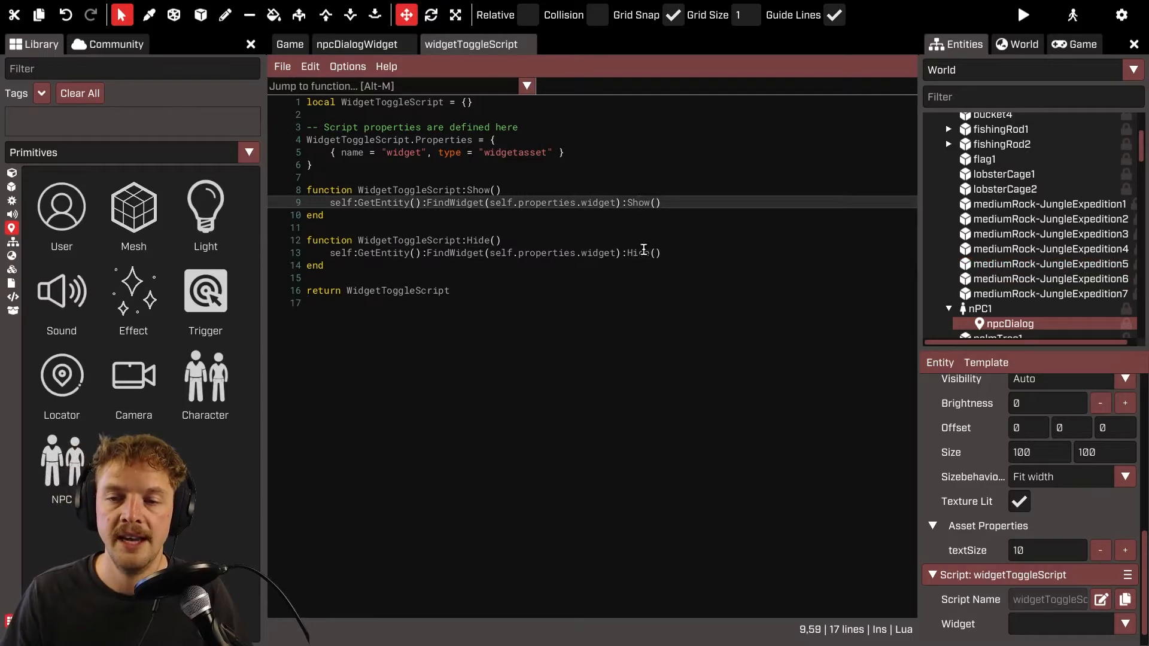
pyautogui.click(644, 251)
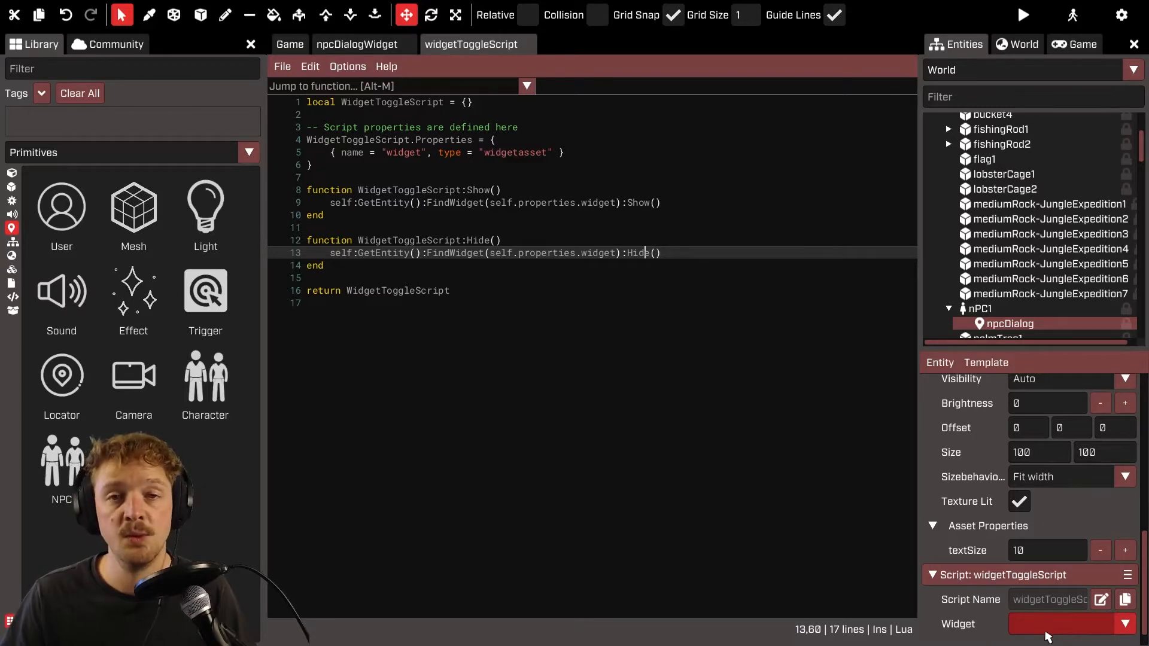
# - Set the Widget property of widgetToggleScript on the npcDialog locator to npcDialogWidget
pyautogui.scroll(3, 1047, 636)
pyautogui.scroll(-4, 1095, 635)
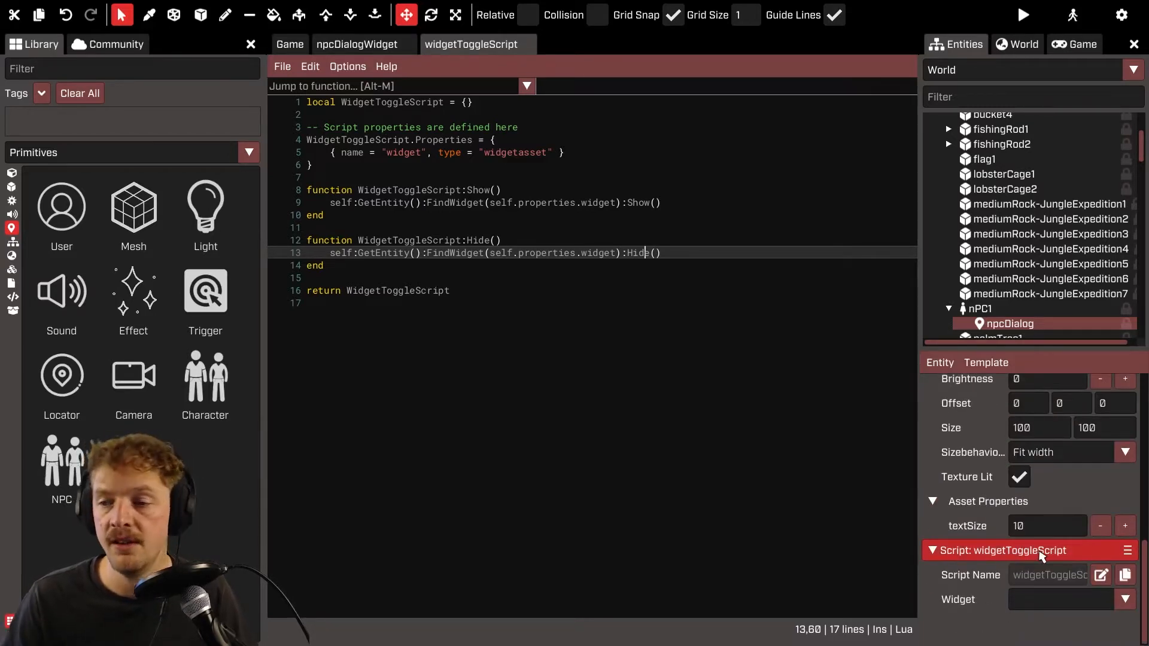
pyautogui.click(1090, 609)
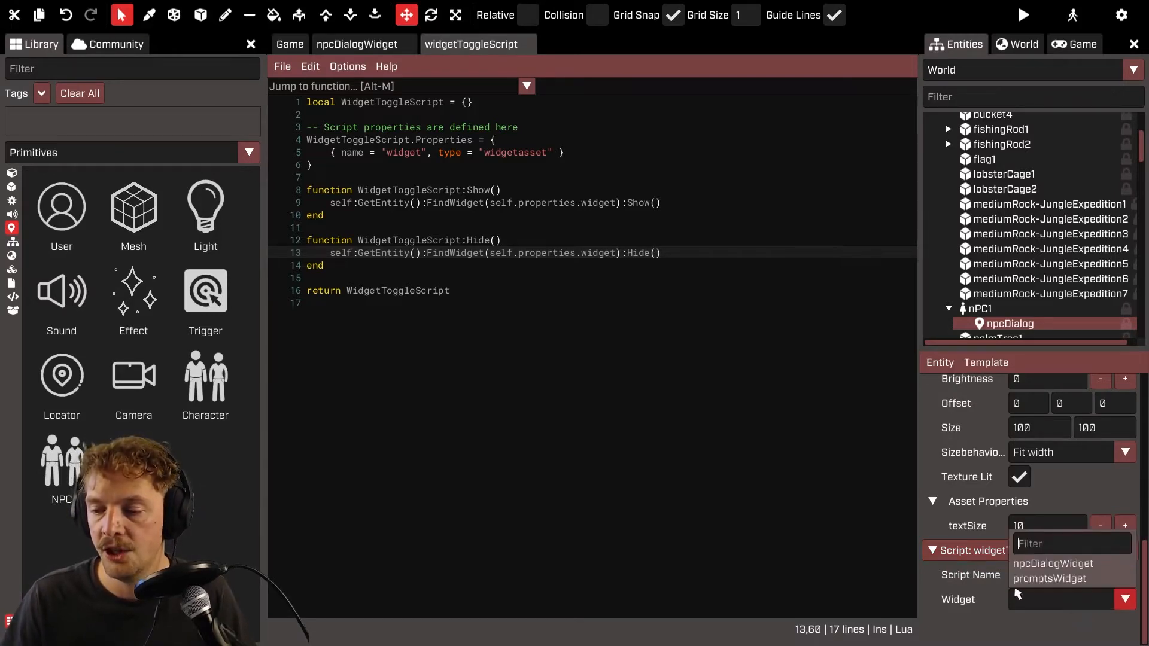
pyautogui.click(1054, 564)
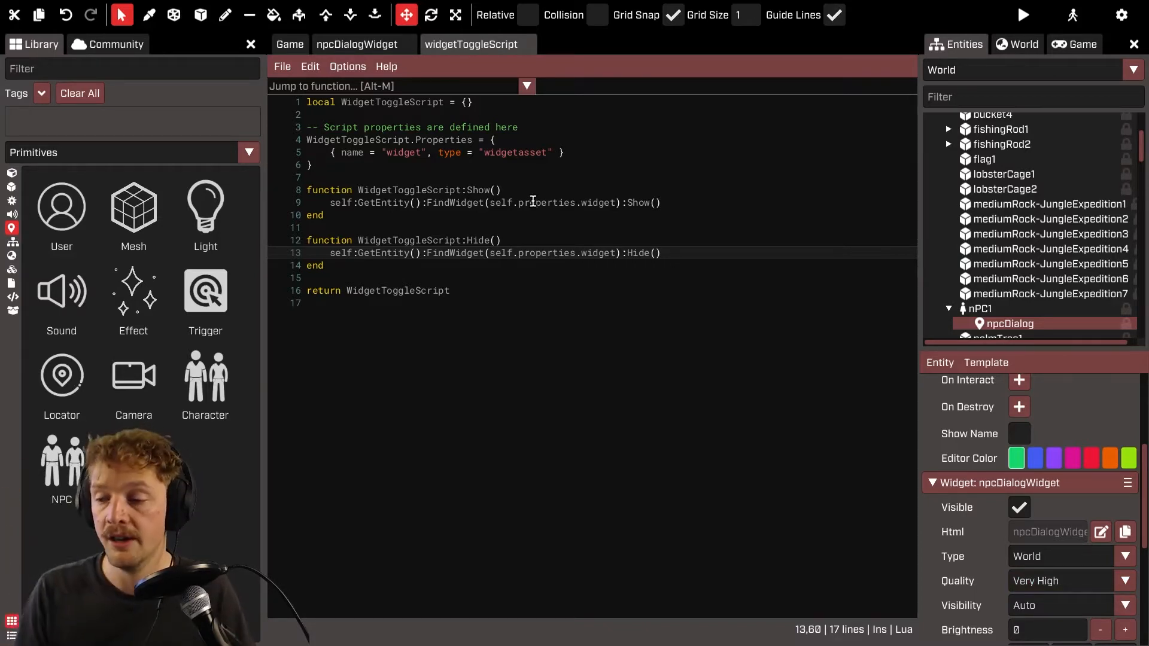
# - Return to the game view with nPC1 selected and add an On Interact event binding to it
pyautogui.scroll(3, 1015, 575)
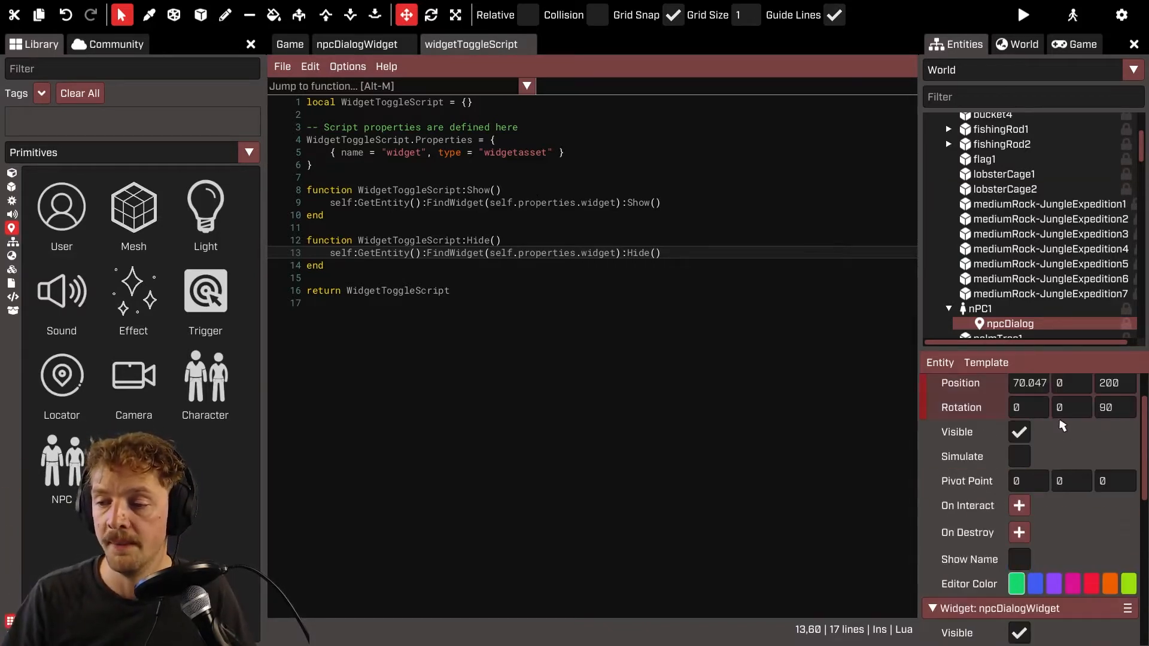
pyautogui.click(996, 310)
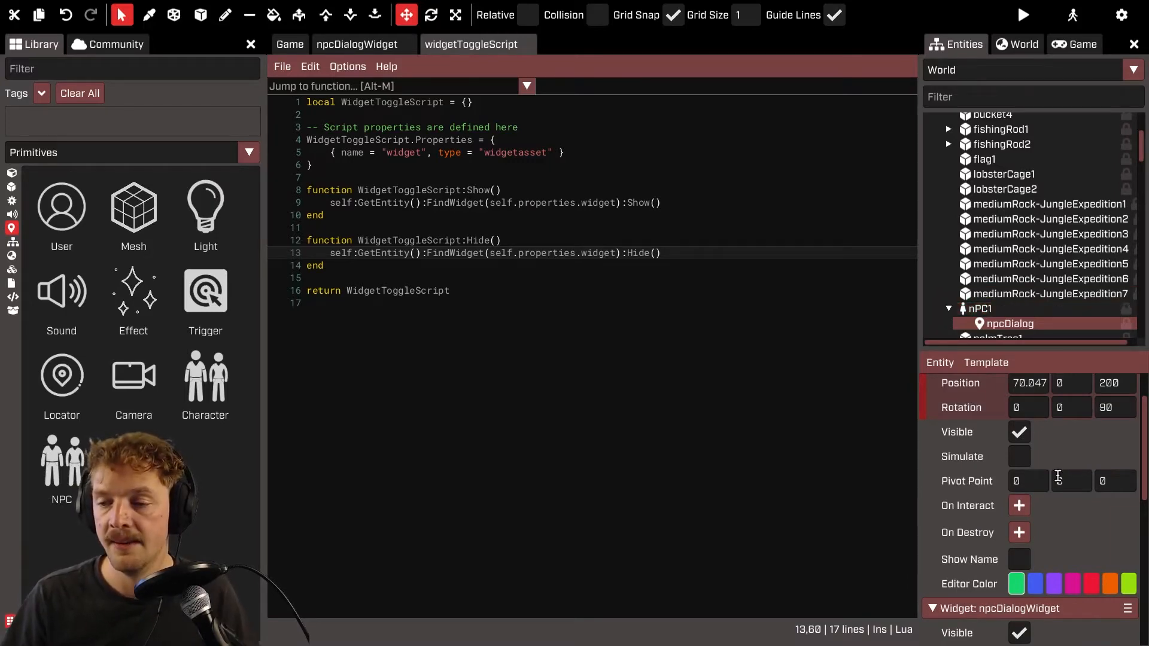
pyautogui.click(969, 308)
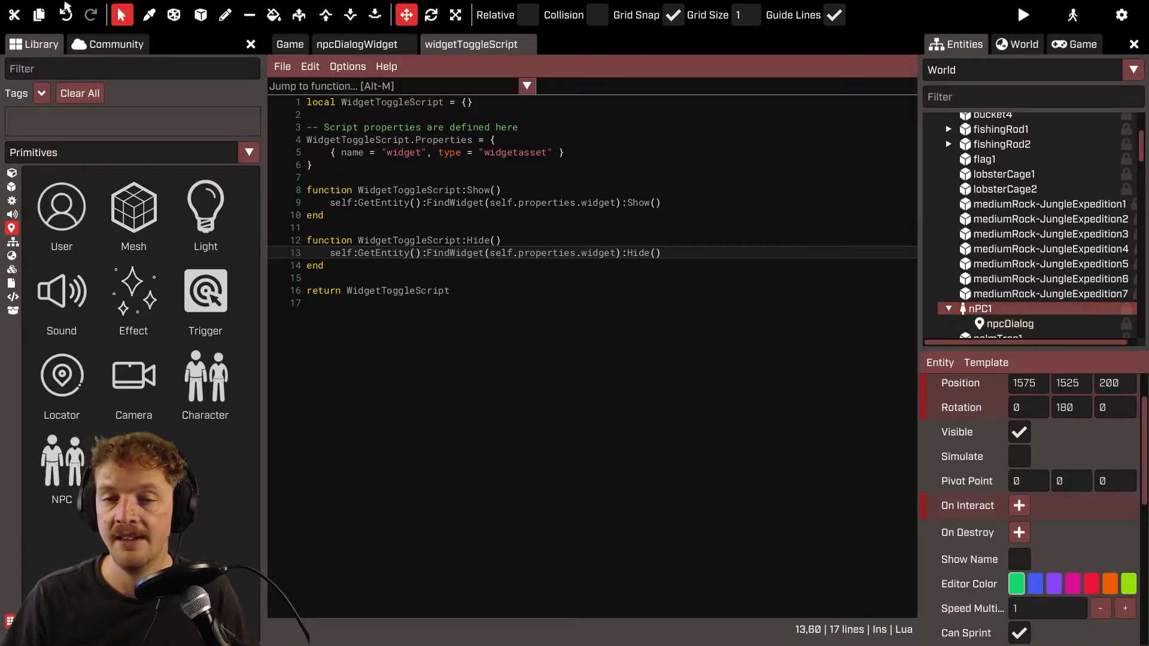
pyautogui.click(290, 44)
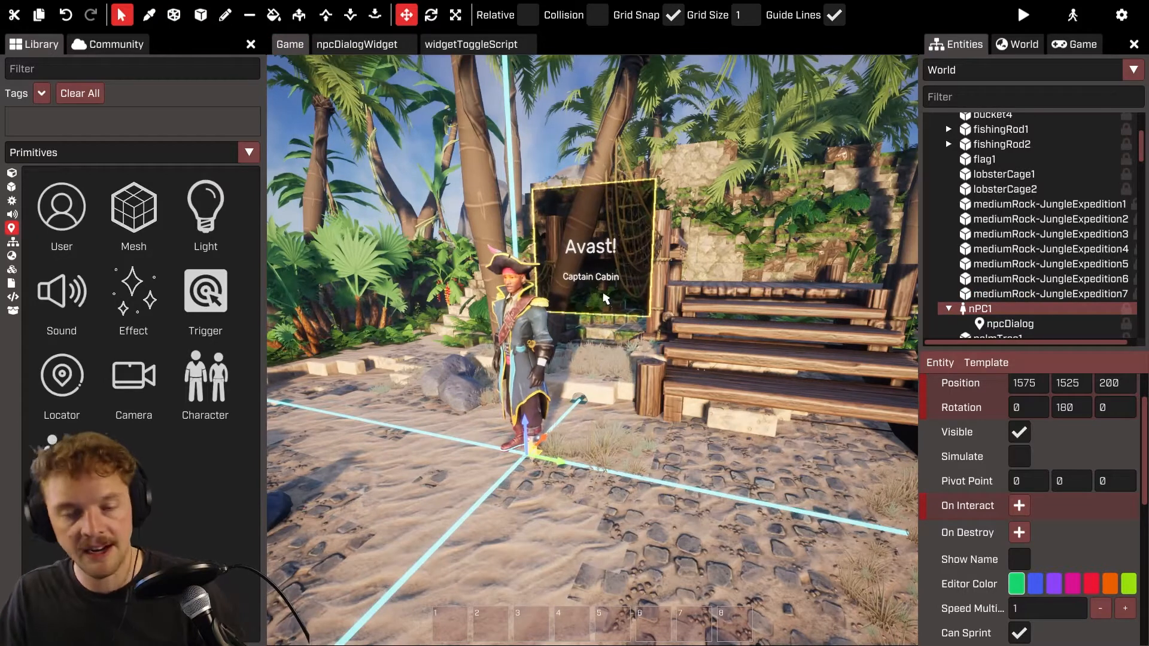
pyautogui.click(588, 264)
pyautogui.click(524, 335)
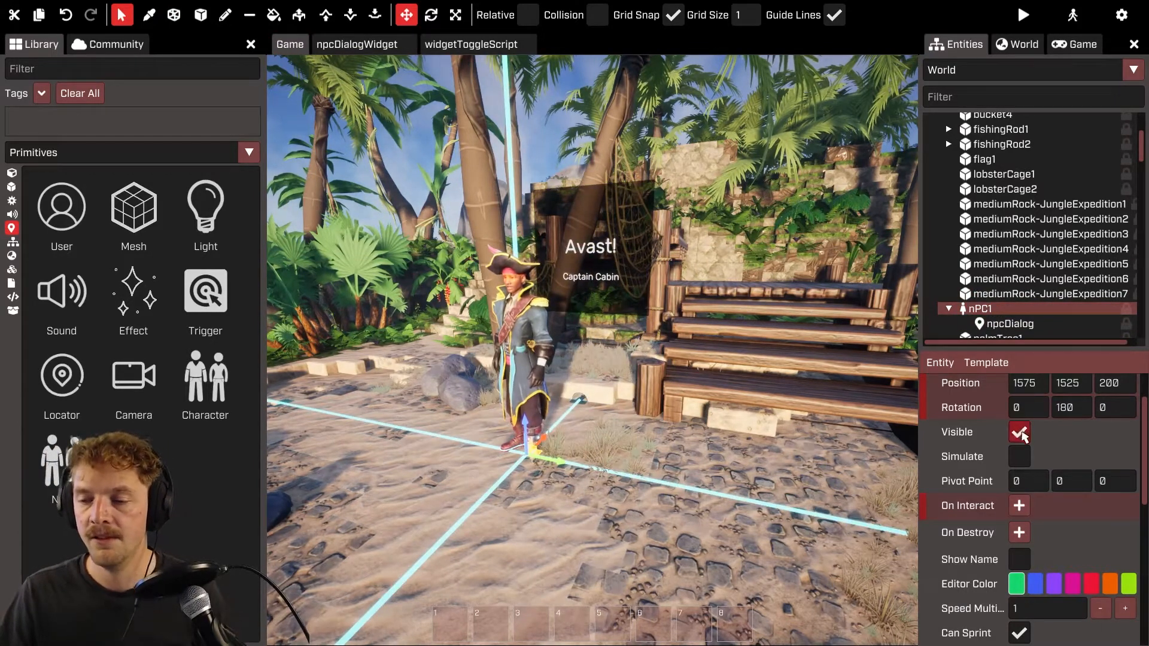
pyautogui.click(1019, 505)
pyautogui.scroll(-2, 1072, 554)
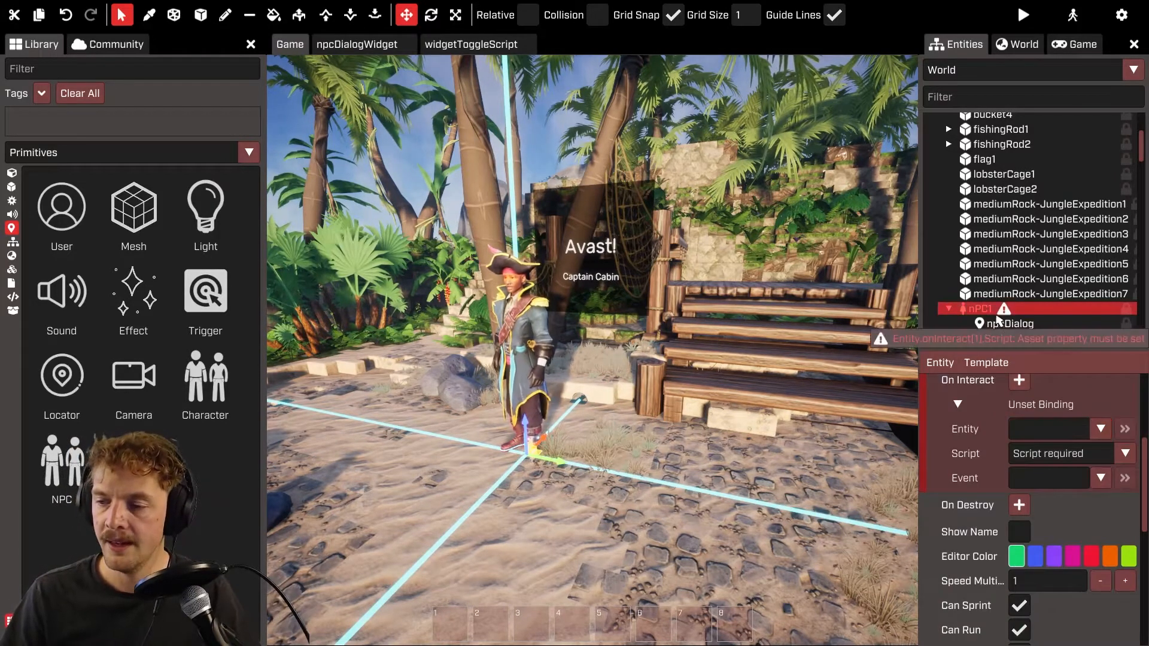
# - Bind nPC1's On Interact event to the Show event of widgetToggleScript on the npcDialog locator
pyautogui.moveTo(1002, 326); pyautogui.dragTo(1048, 437)
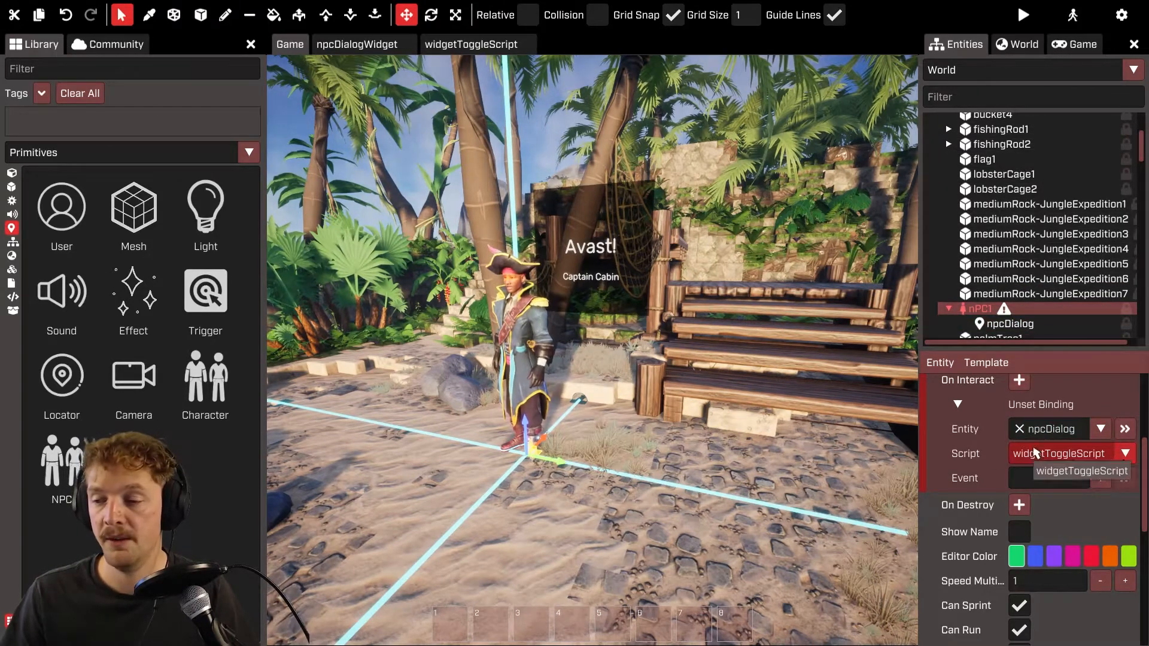
pyautogui.click(1101, 479)
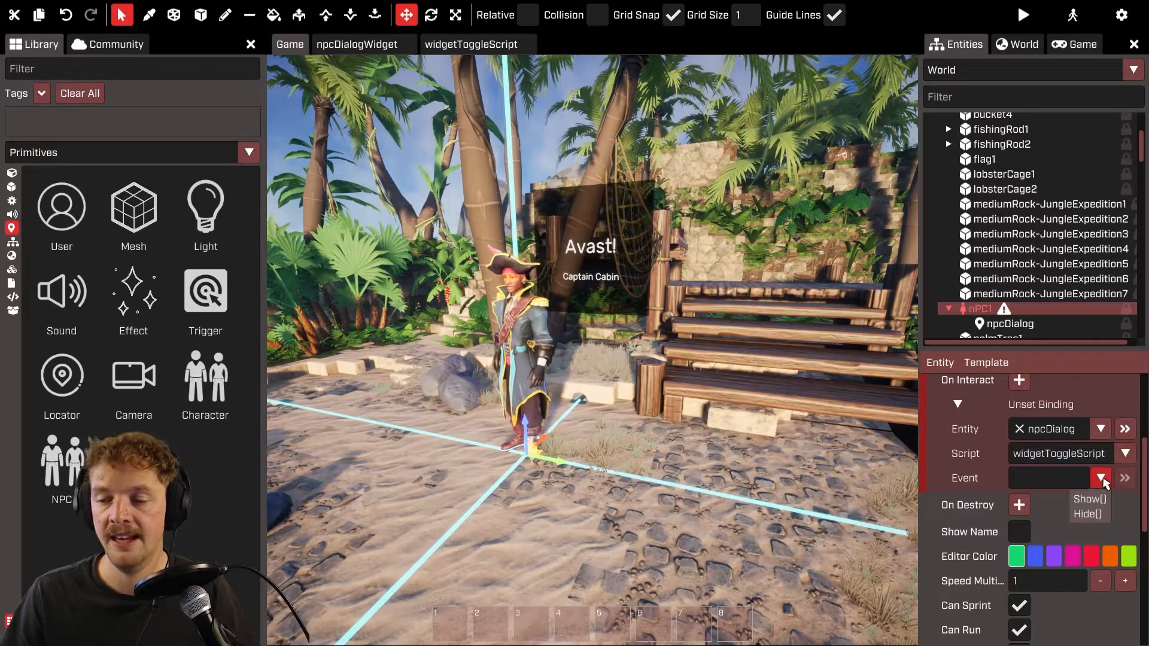
pyautogui.click(1091, 500)
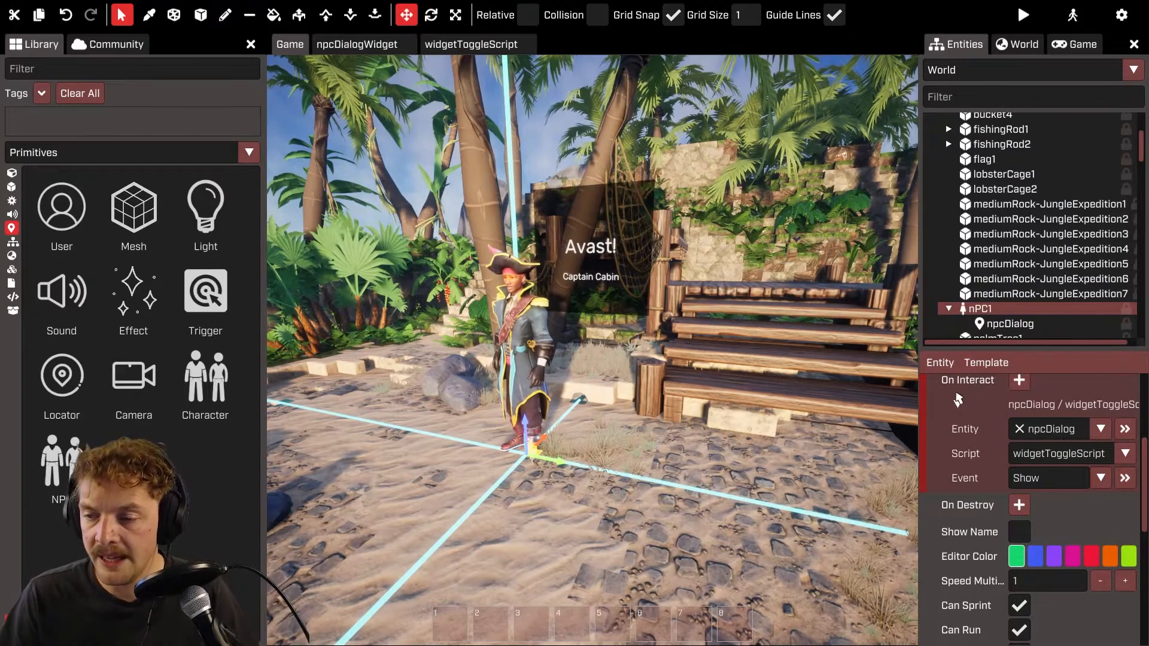
pyautogui.scroll(1, 1029, 461)
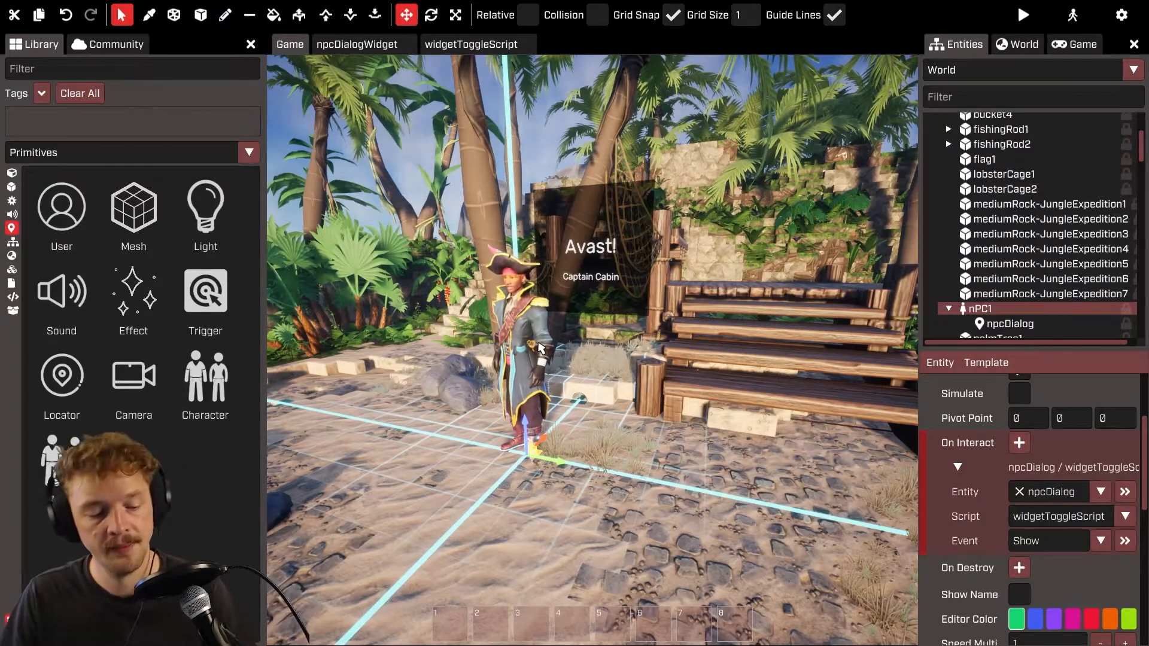
# - Select the npcDialog locator beside the pirate and turn off Visible for its npcDialogWidget
pyautogui.click(651, 210)
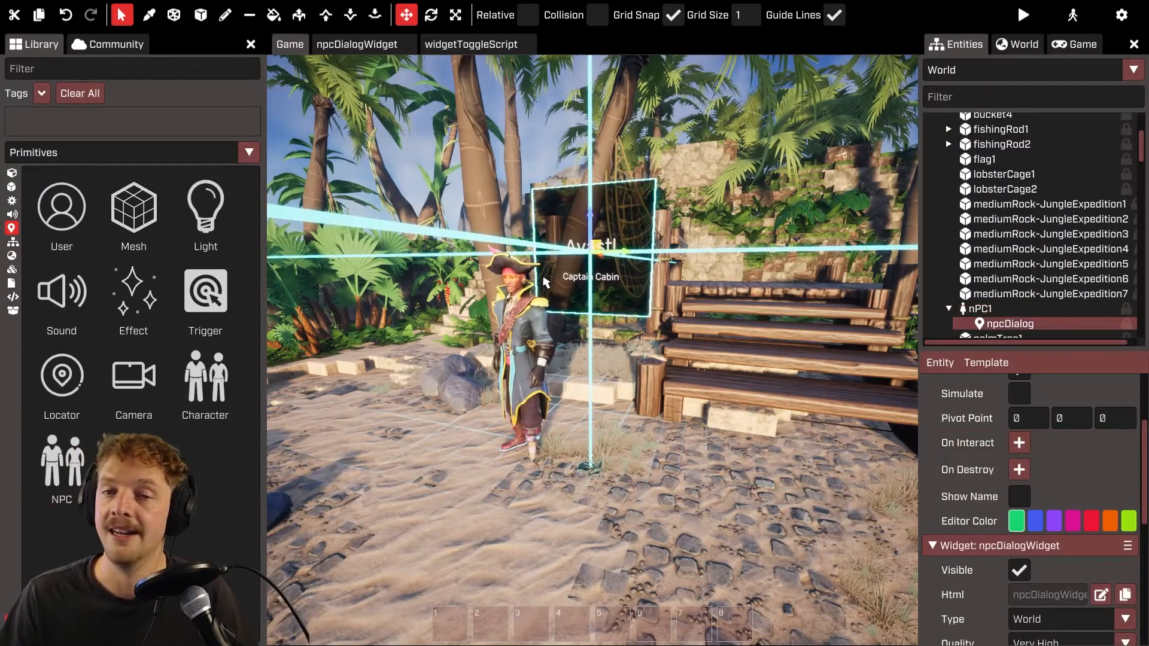
pyautogui.moveTo(651, 209); pyautogui.dragTo(645, 152, button='right')
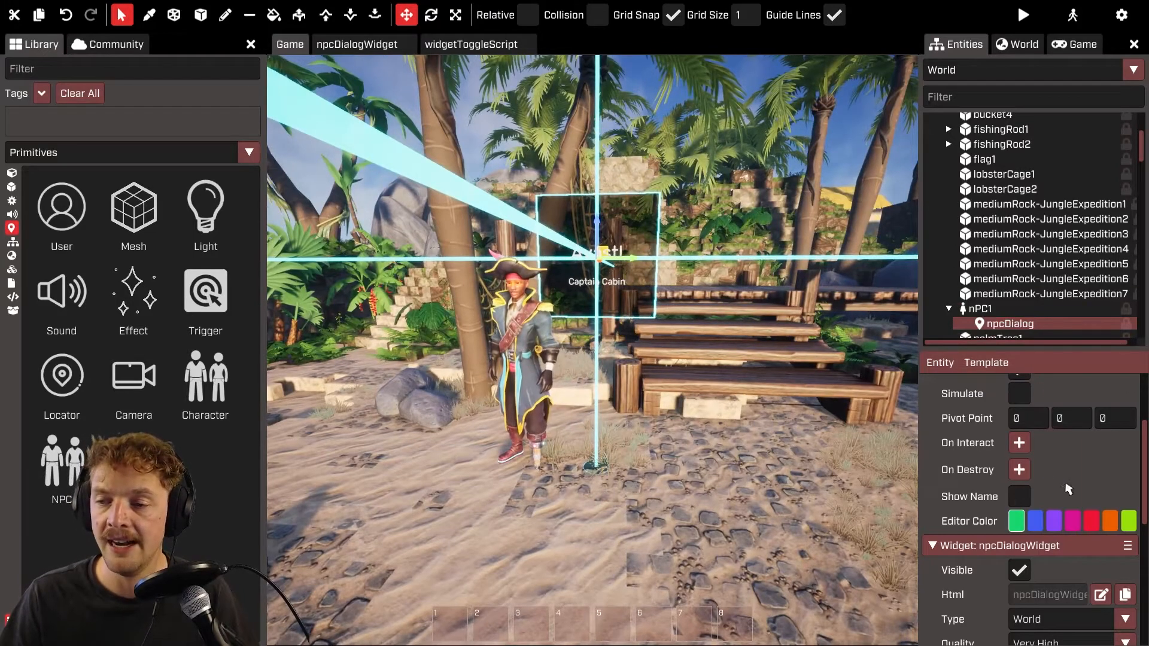
pyautogui.scroll(2, 1060, 534)
pyautogui.scroll(1, 990, 335)
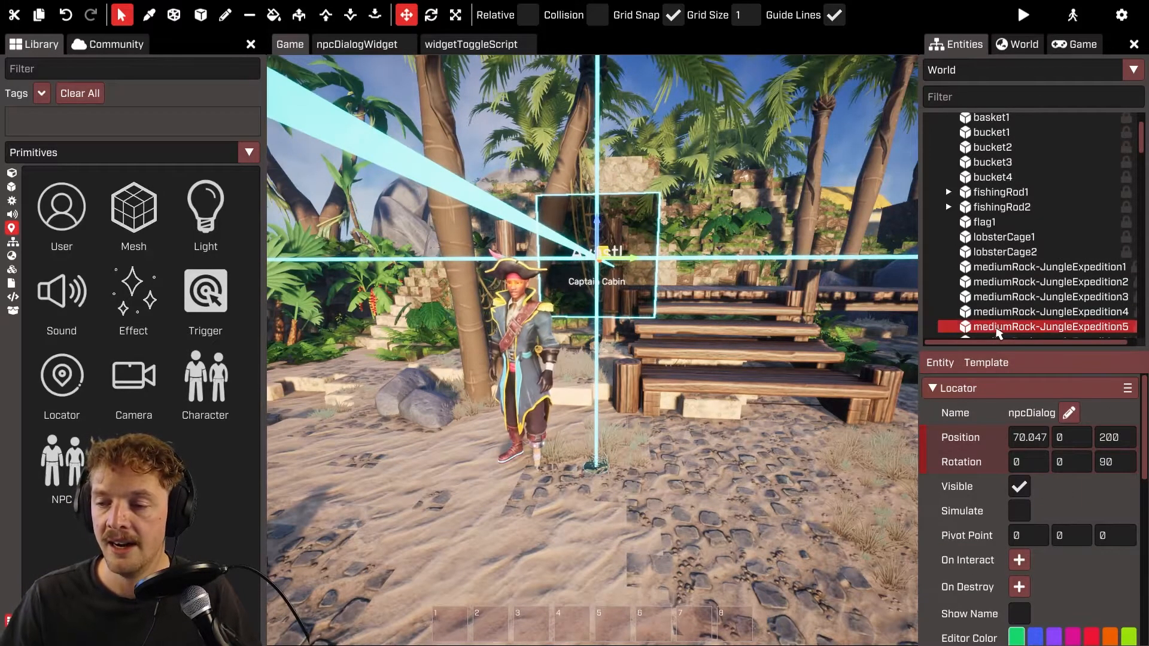
pyautogui.scroll(-3, 991, 272)
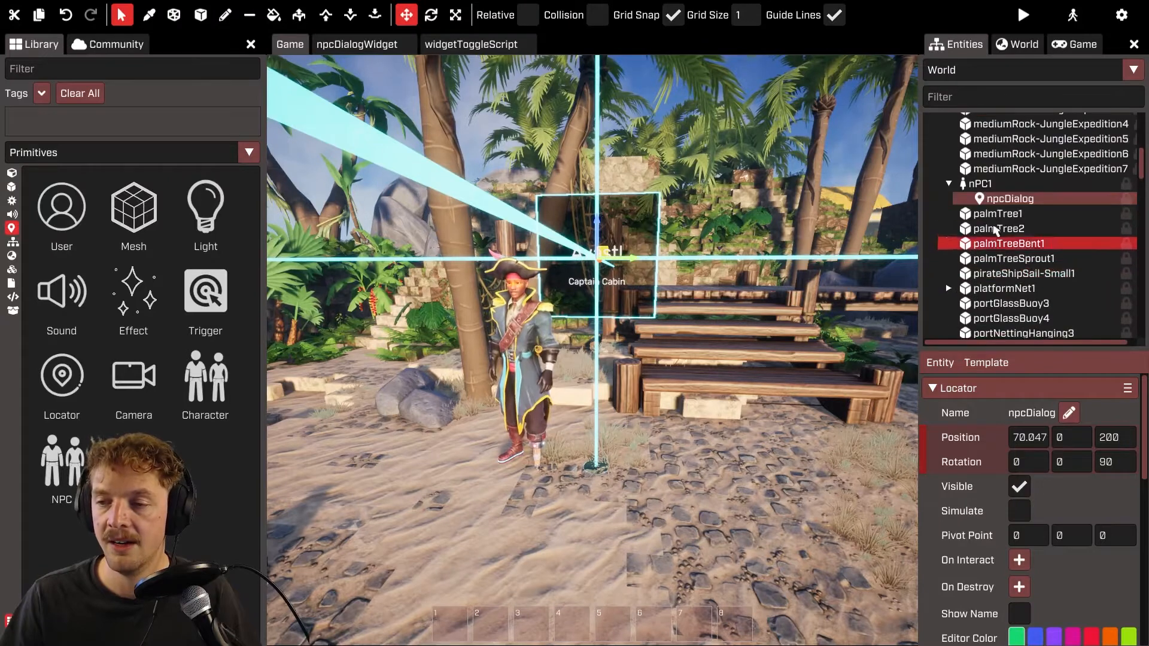
pyautogui.scroll(-3, 1113, 479)
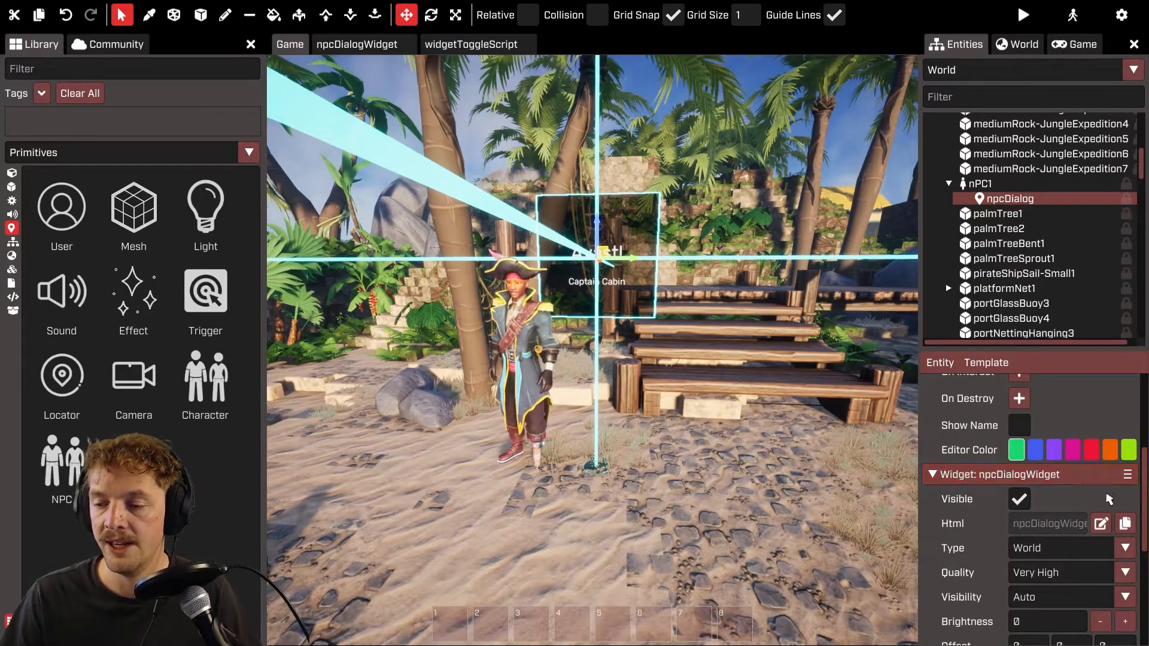
pyautogui.scroll(-1, 1055, 481)
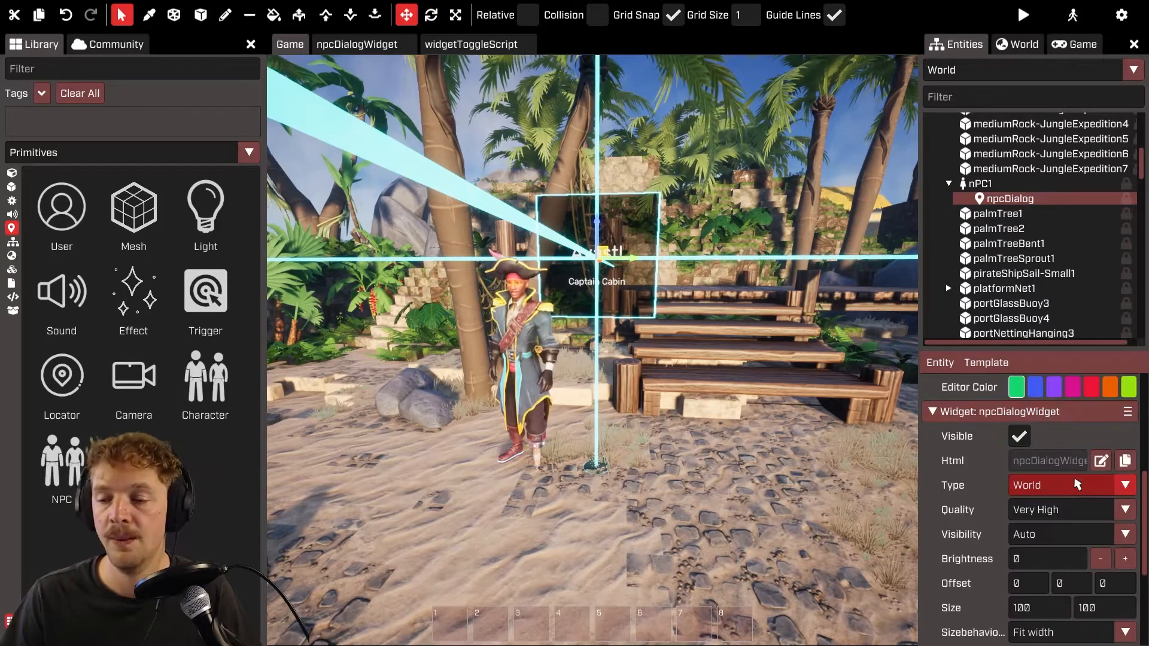
pyautogui.click(1021, 439)
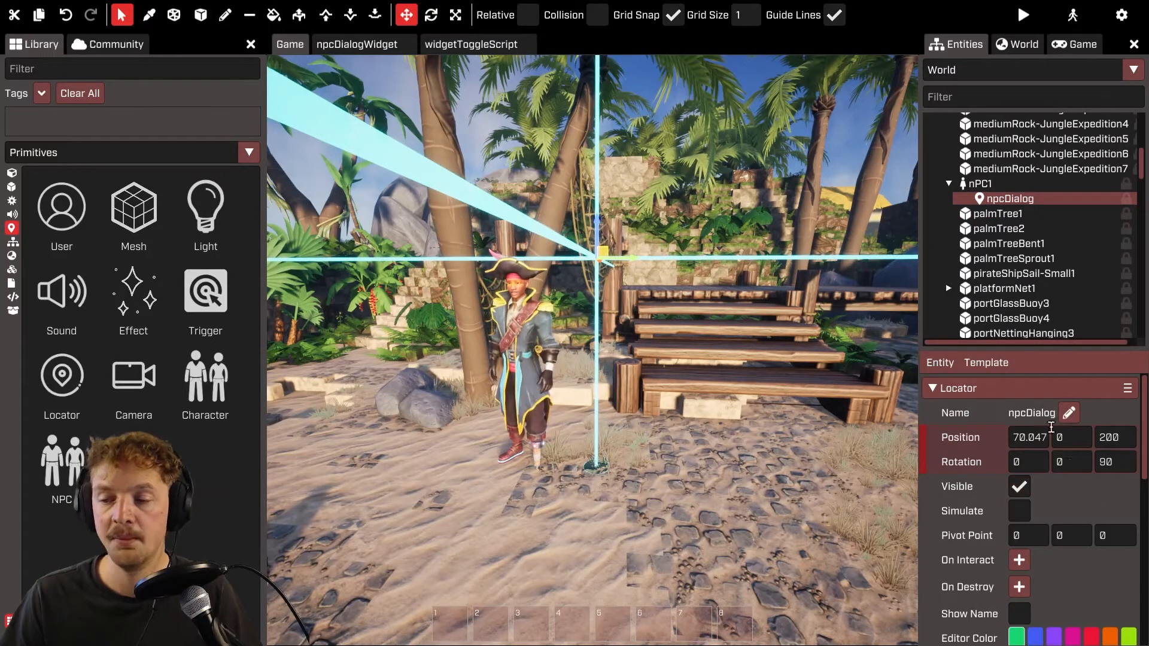
pyautogui.scroll(-4, 1070, 485)
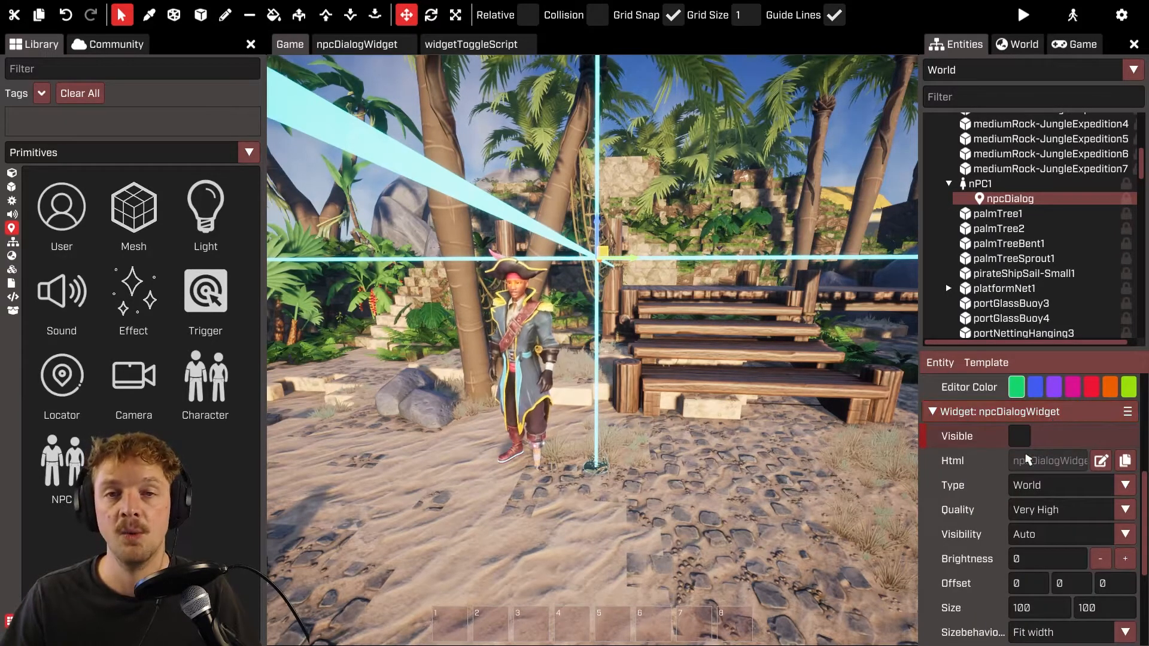
pyautogui.click(1019, 436)
pyautogui.click(1018, 436)
pyautogui.scroll(1, 1035, 455)
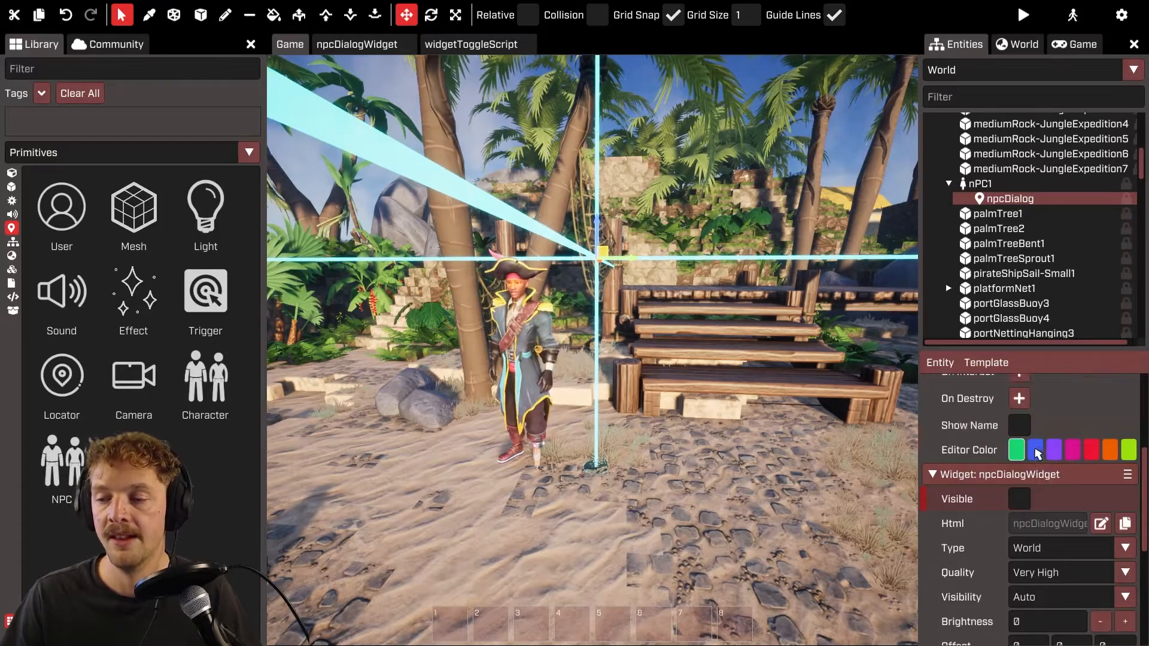
pyautogui.scroll(3, 1017, 442)
pyautogui.scroll(-5, 1003, 488)
pyautogui.scroll(1, 1032, 440)
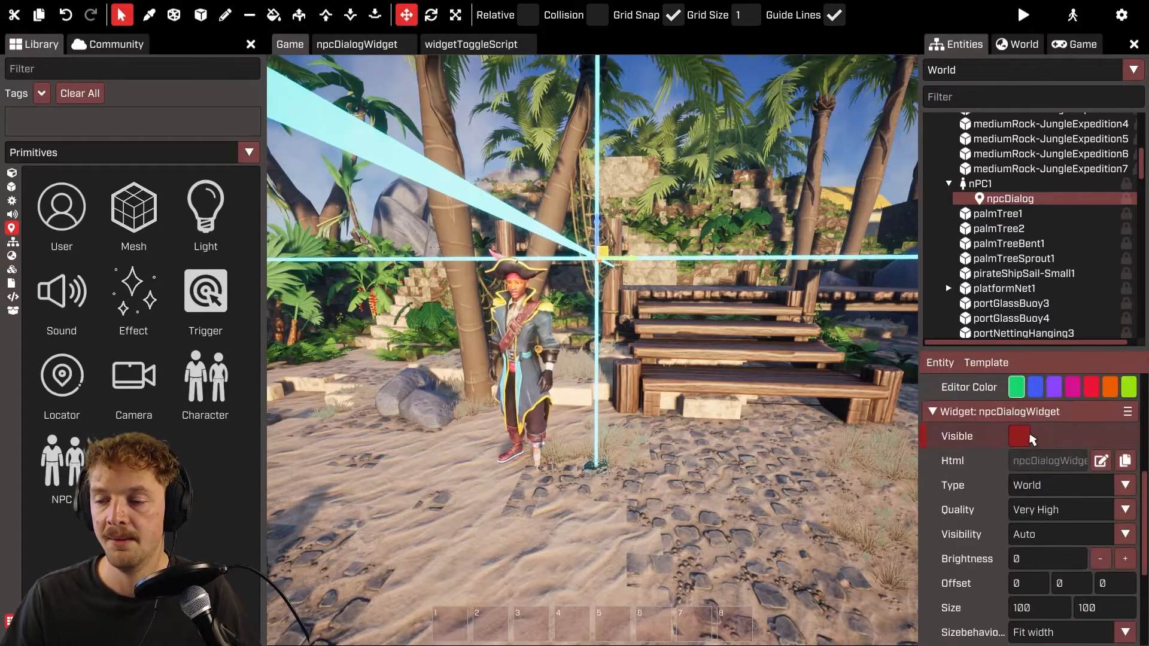
pyautogui.click(1025, 436)
pyautogui.click(1026, 436)
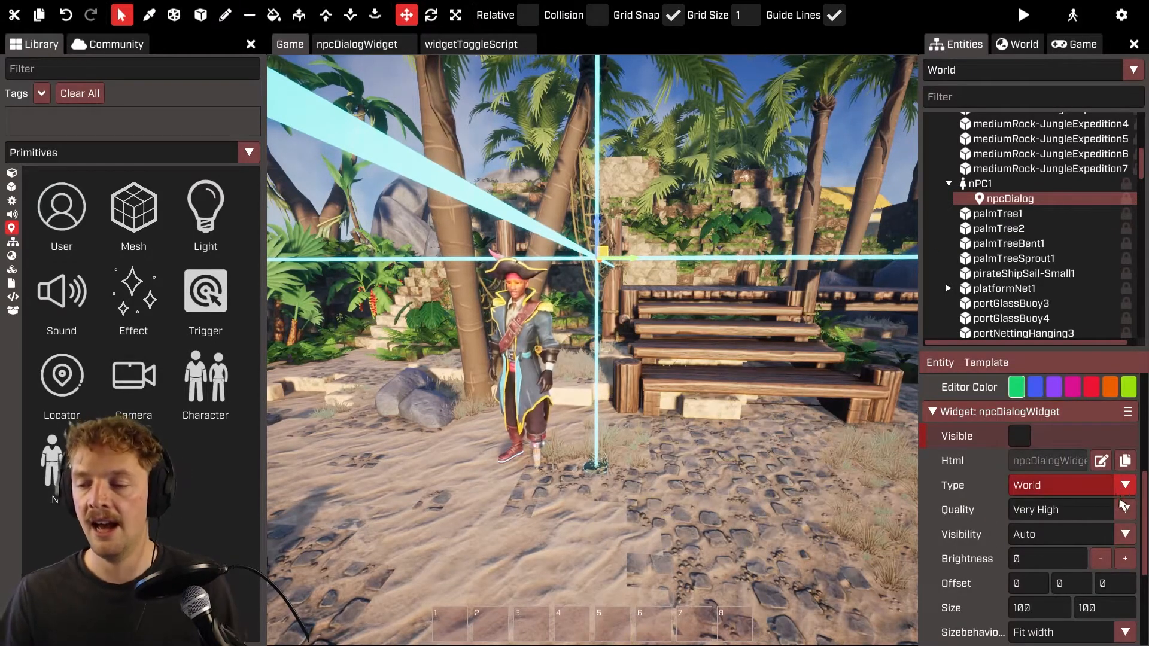
pyautogui.scroll(-3, 1077, 479)
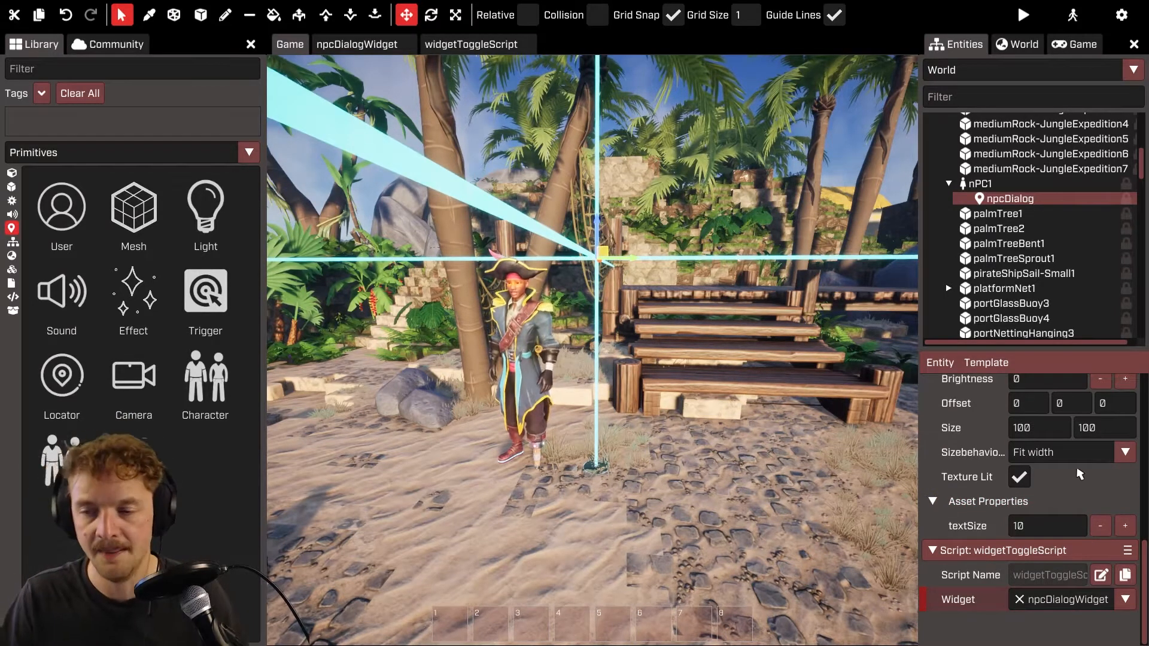
# - Playtest the game by running to the pirate, interacting with him and walking away from the dialog, and return to editing
pyautogui.press('F5')
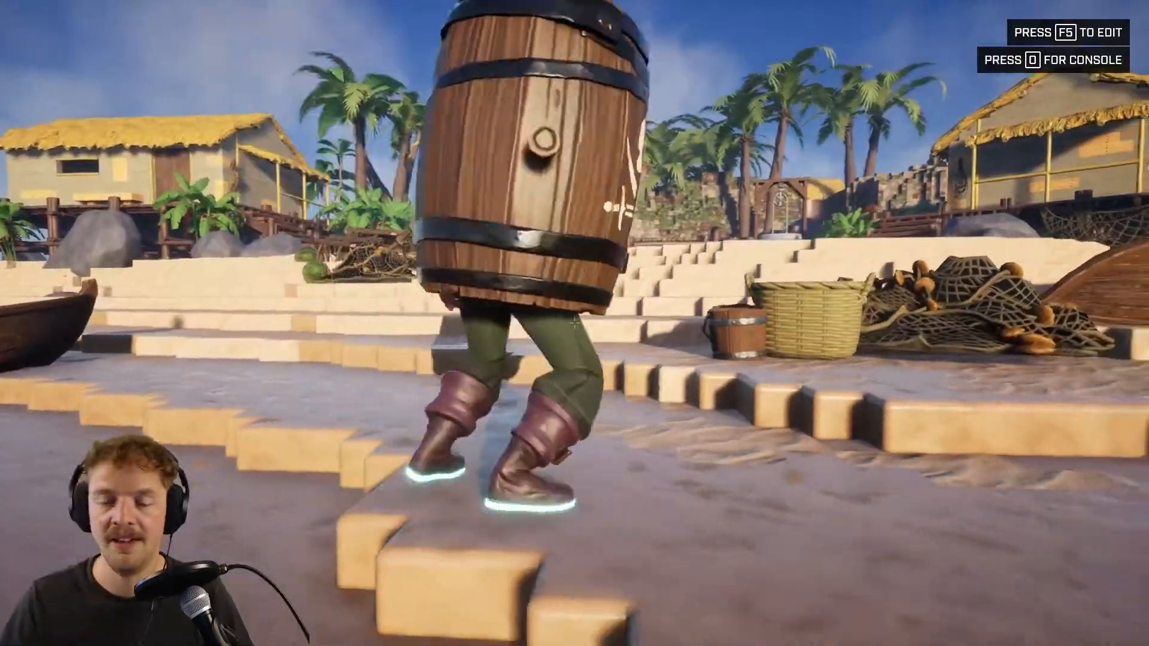
pyautogui.press('w')
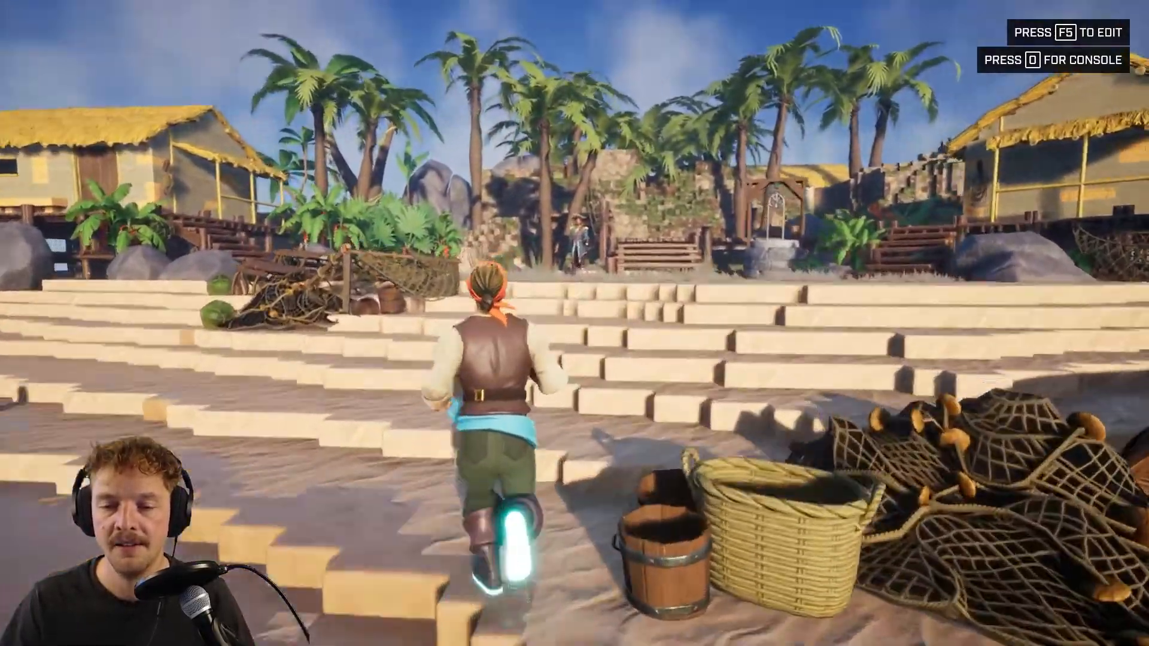
pyautogui.press('w')
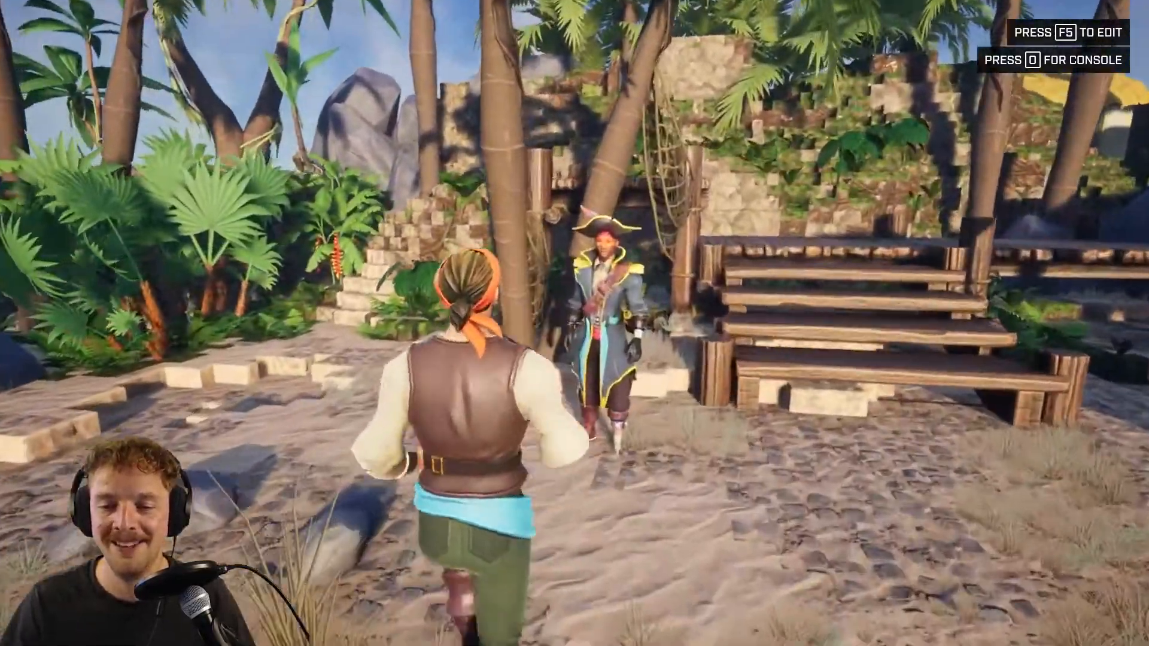
pyautogui.press('w')
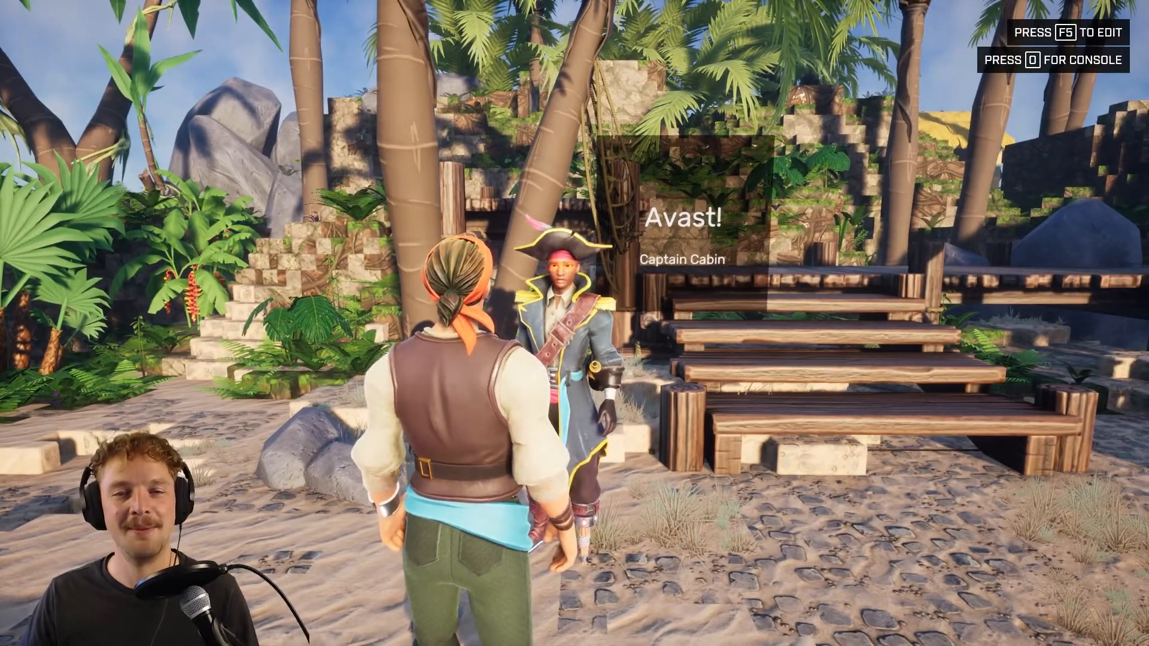
pyautogui.press('s')
pyautogui.press('d')
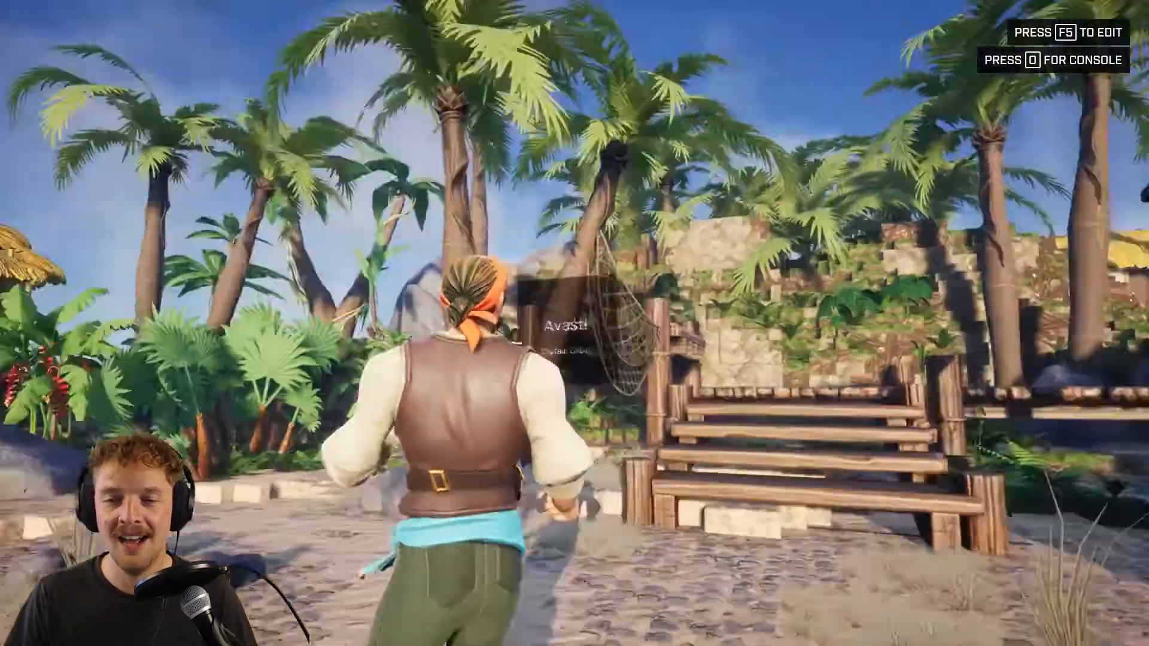
pyautogui.press('a')
pyautogui.press('w')
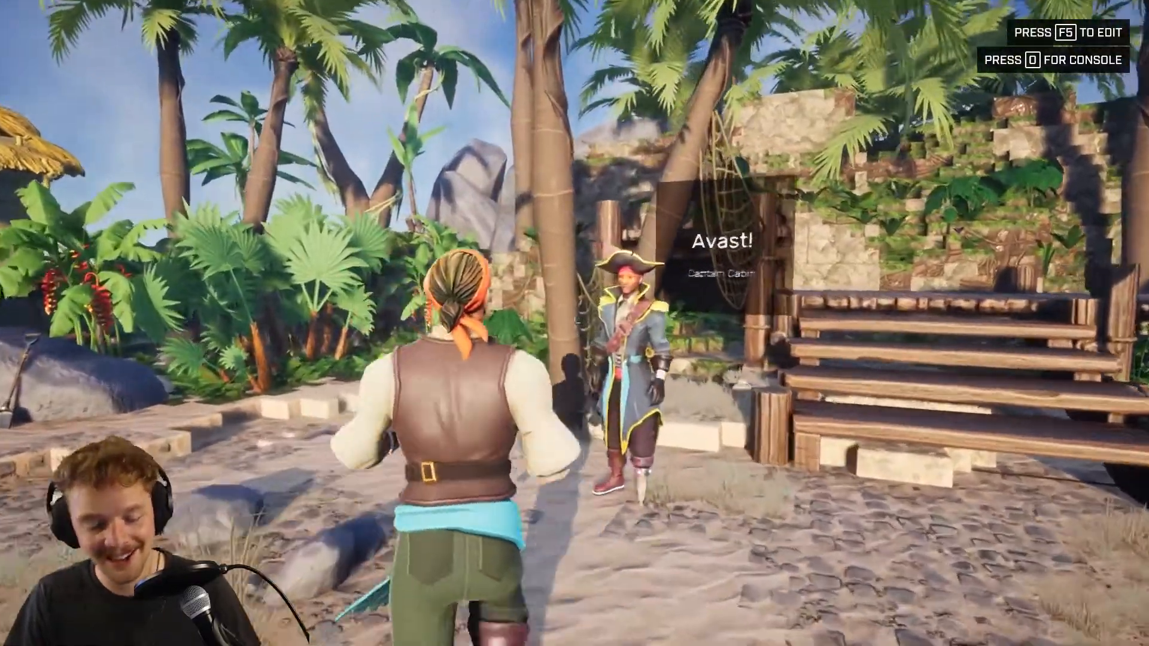
pyautogui.press('F5')
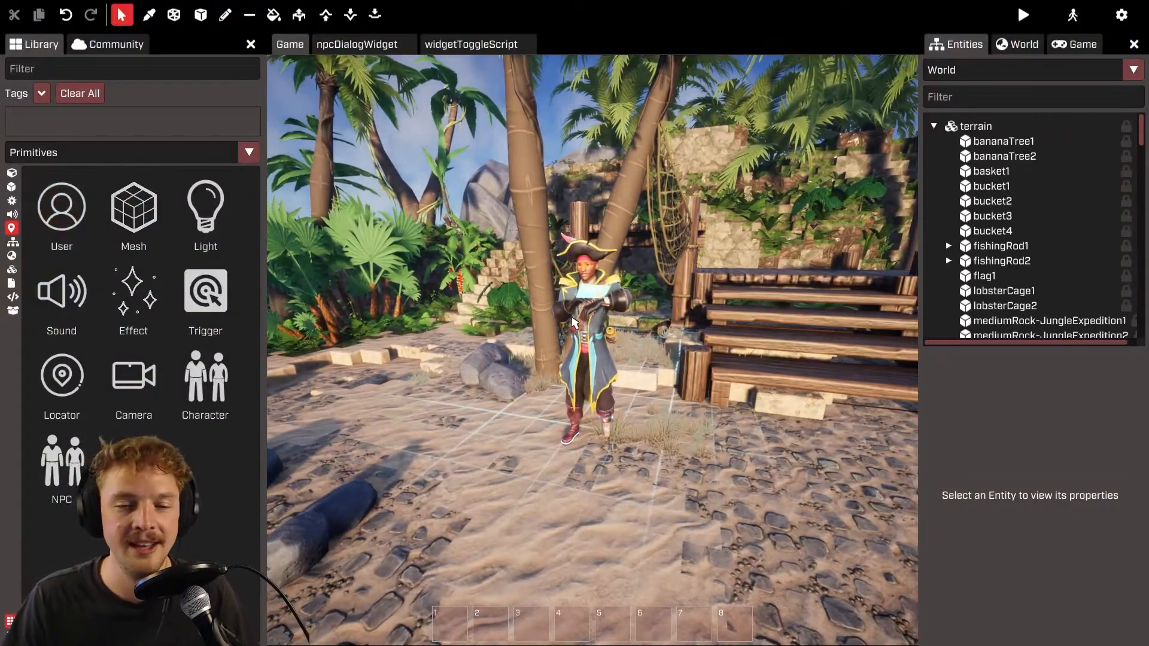
# - Add a trigger volume as a child of nPC1 and set its size to 400 × 400 × 200
pyautogui.click(573, 323)
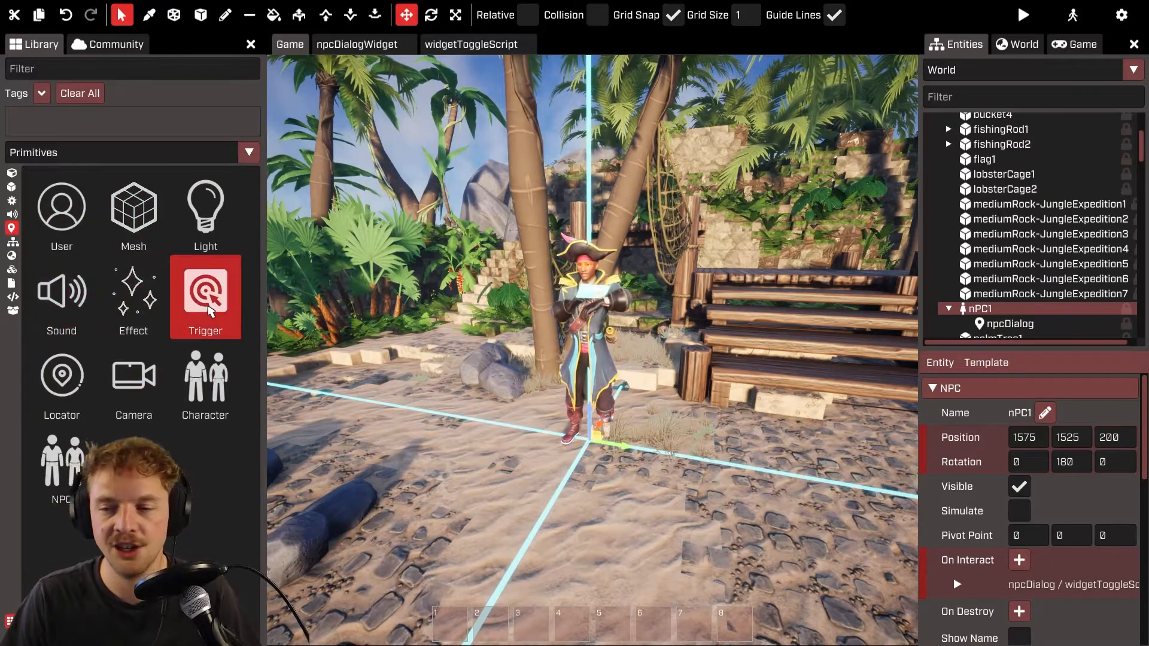
pyautogui.moveTo(210, 310); pyautogui.dragTo(598, 419)
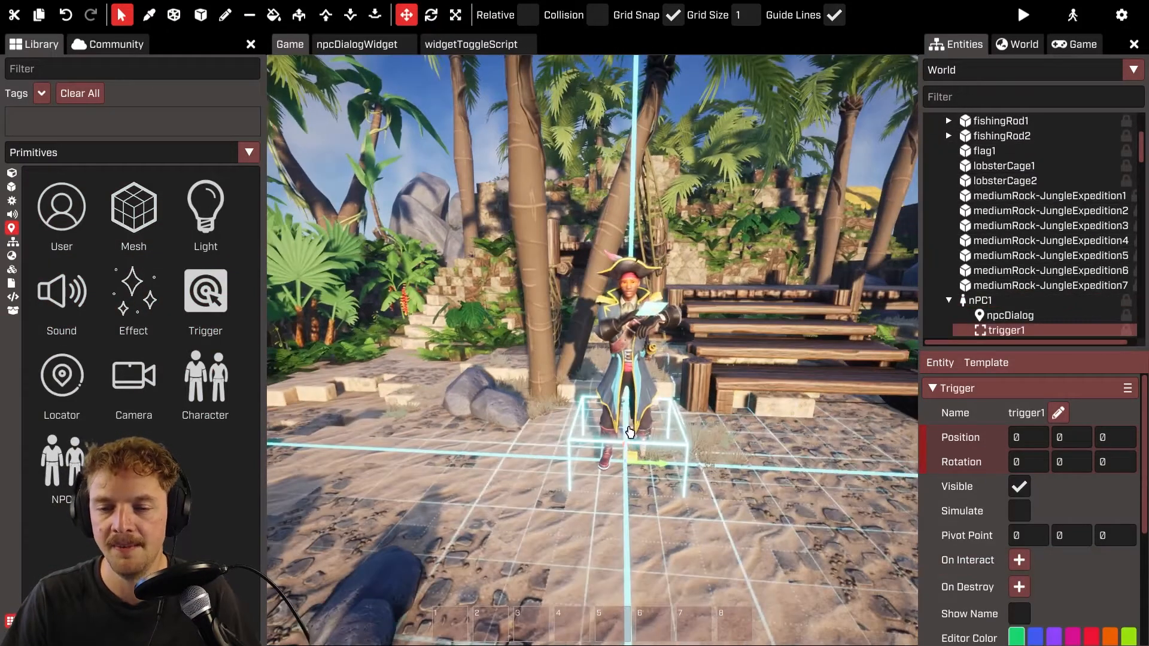
pyautogui.scroll(-3, 1047, 542)
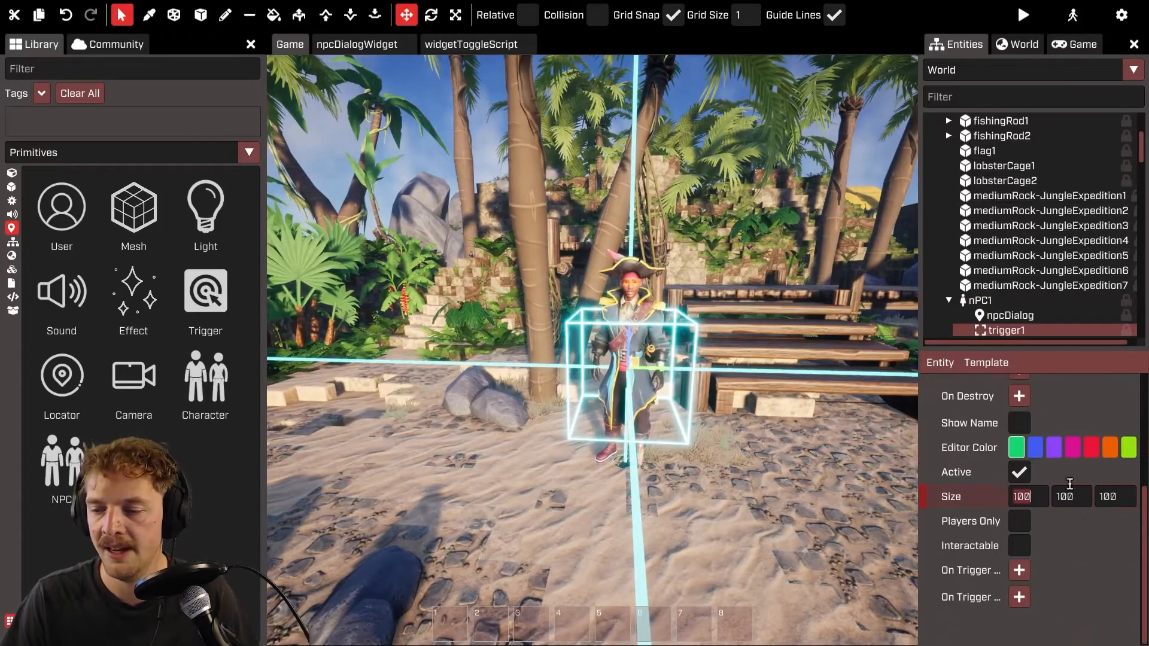
pyautogui.write('400')
pyautogui.press('Tab')
pyautogui.write('400')
pyautogui.press('Tab')
pyautogui.write('200')
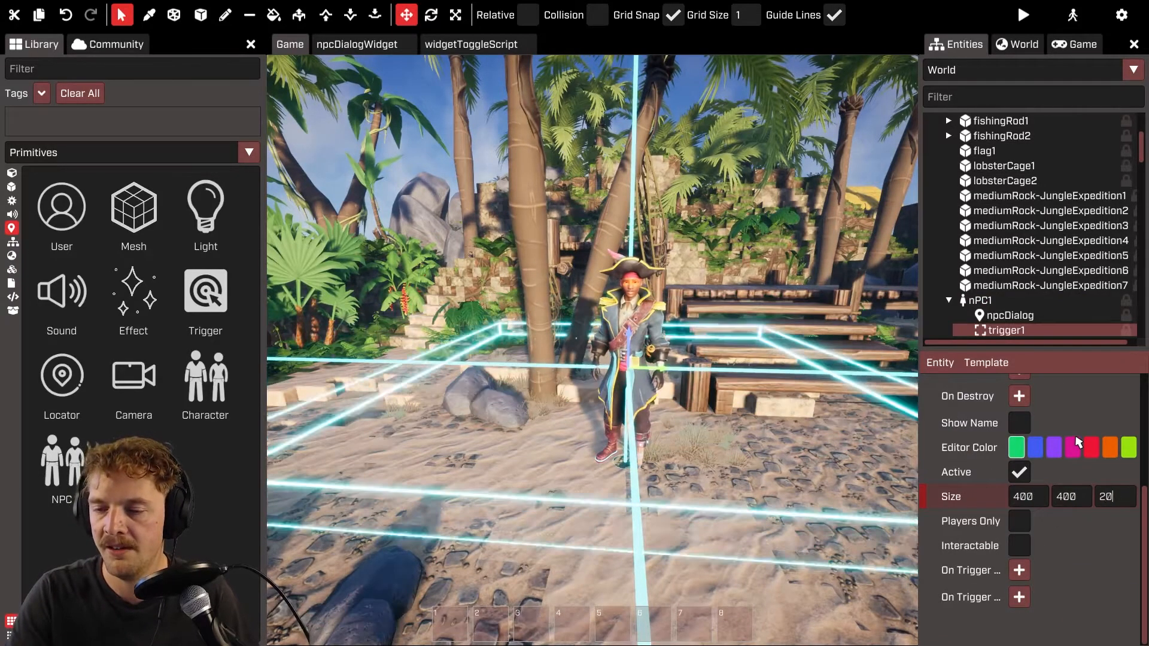
pyautogui.press('Return')
pyautogui.press('s')
pyautogui.moveTo(778, 434); pyautogui.dragTo(739, 425, button='right')
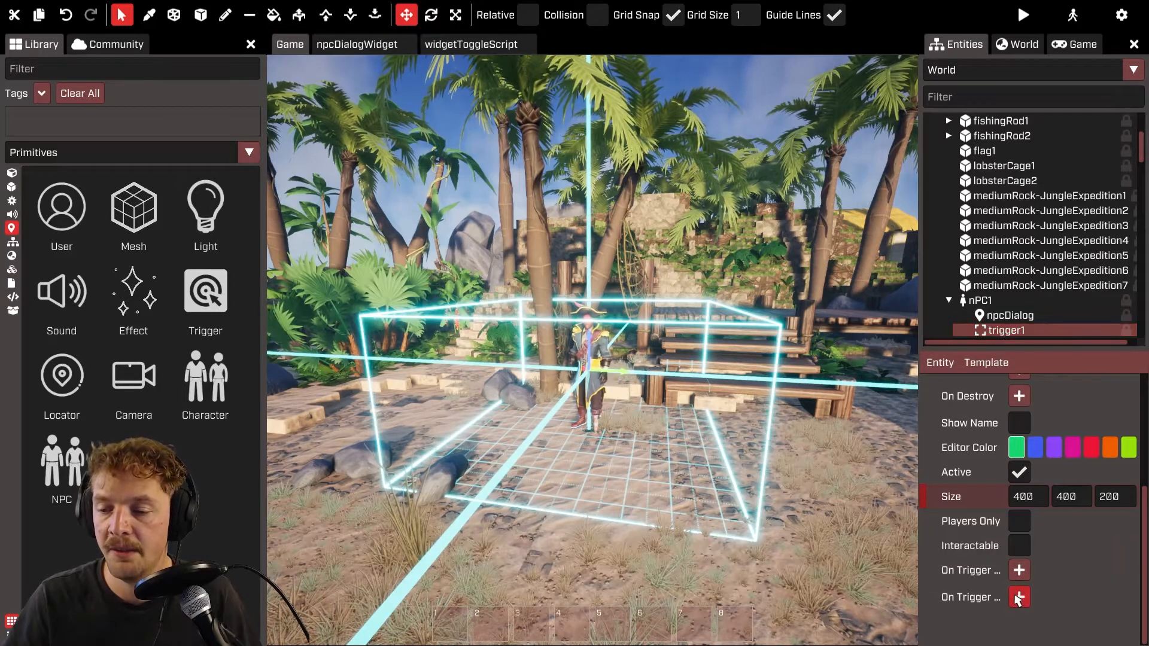
# - Bind the trigger's On Trigger Exit event to the Hide event of widgetToggleScript on the npcDialog locator
pyautogui.moveTo(986, 602)
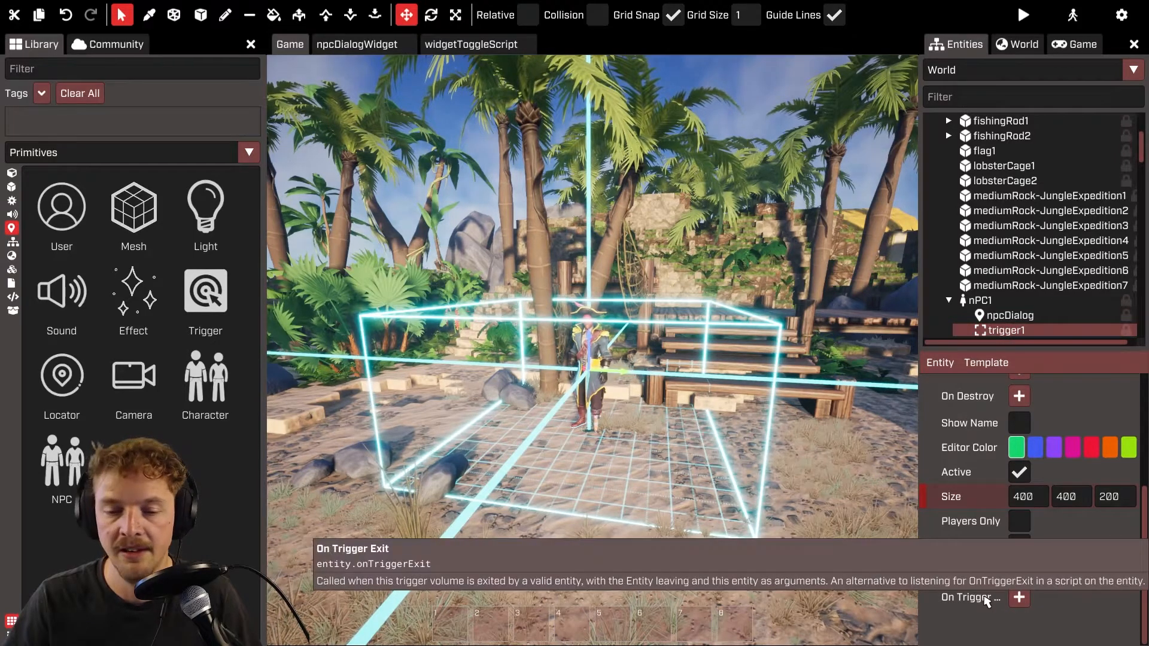
pyautogui.click(1019, 597)
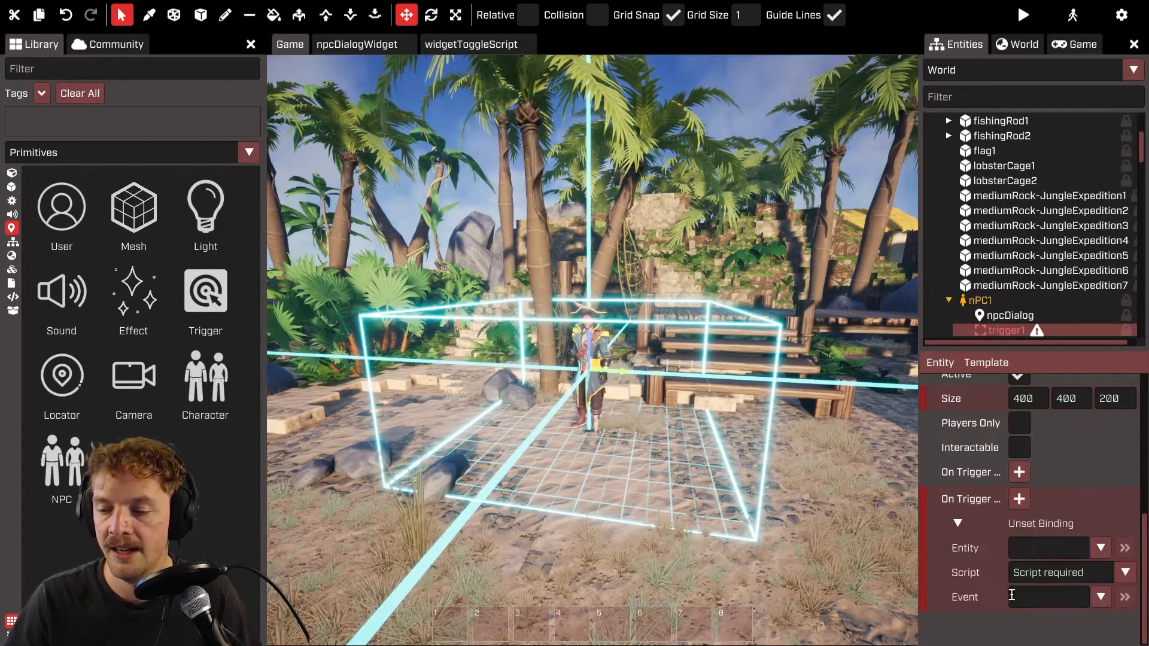
pyautogui.moveTo(1022, 313); pyautogui.dragTo(1018, 548)
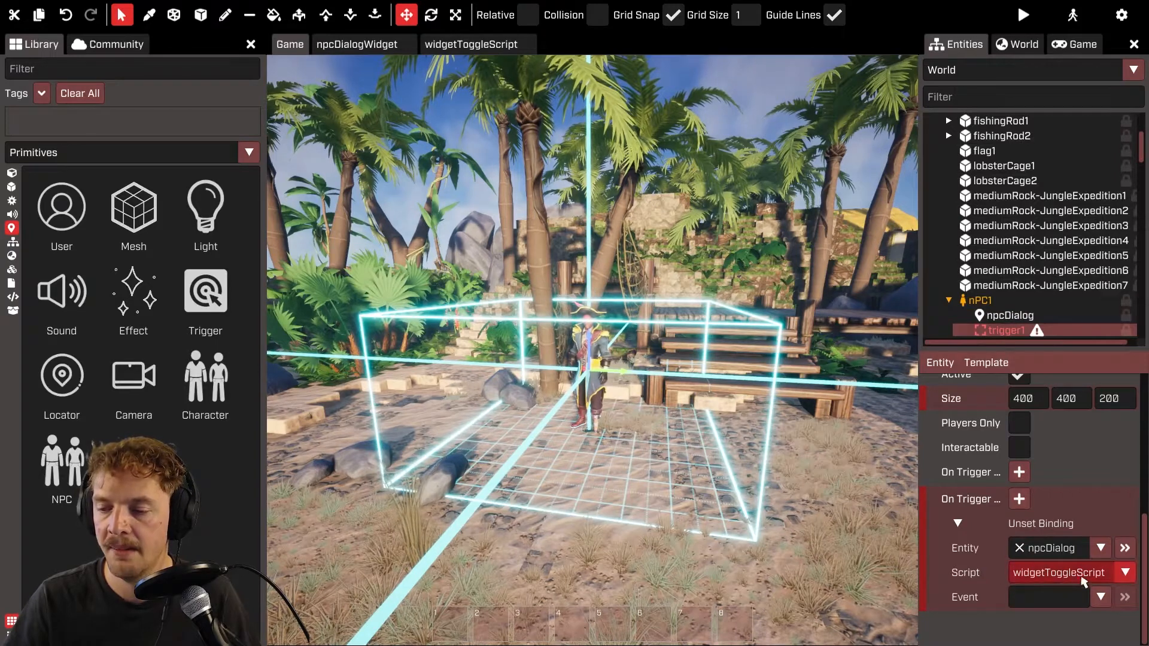
pyautogui.click(1101, 597)
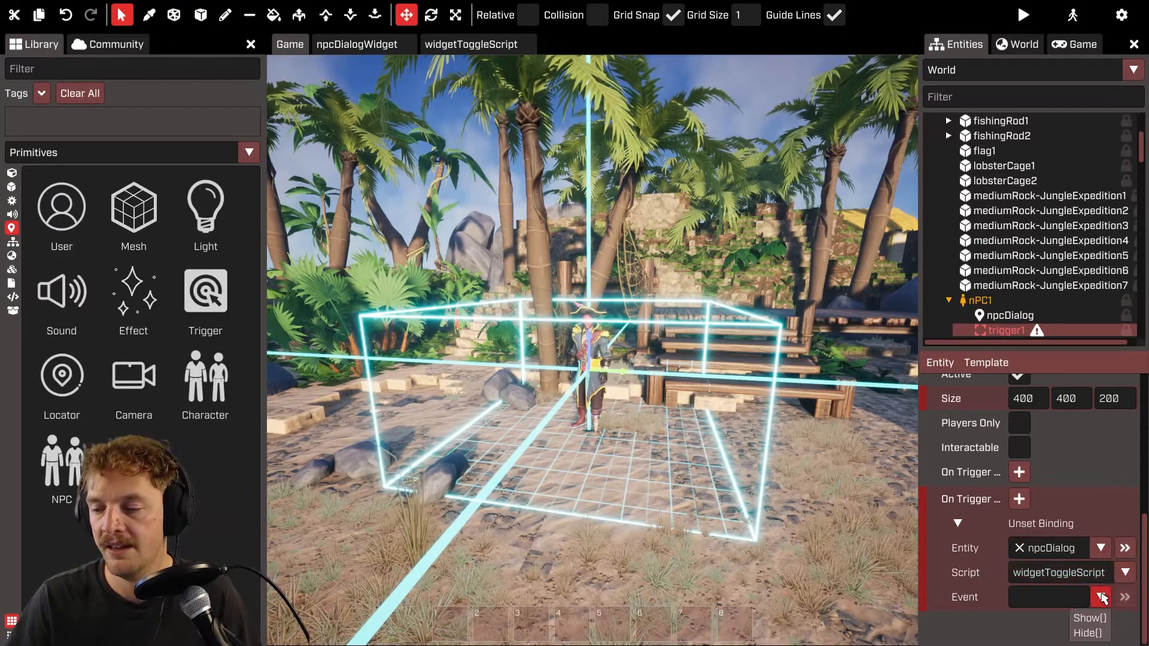
pyautogui.click(1088, 633)
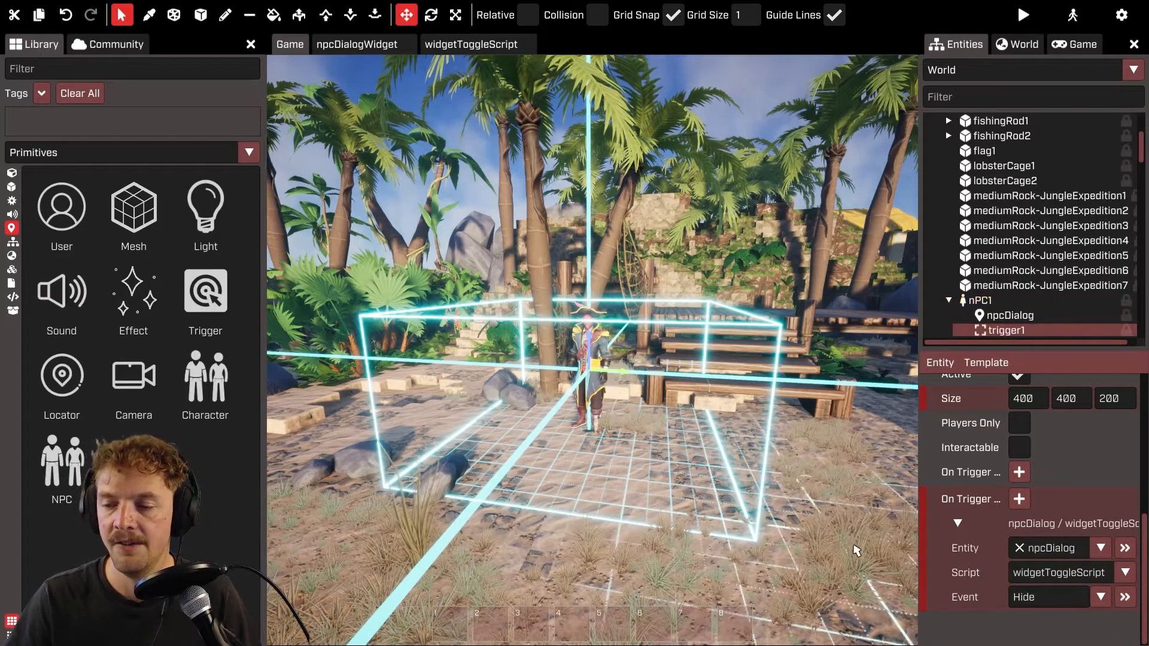
# - Playtest the game by approaching the pirate, interacting with him and moving in and out of the trigger volume, and return to editing
pyautogui.press('F5')
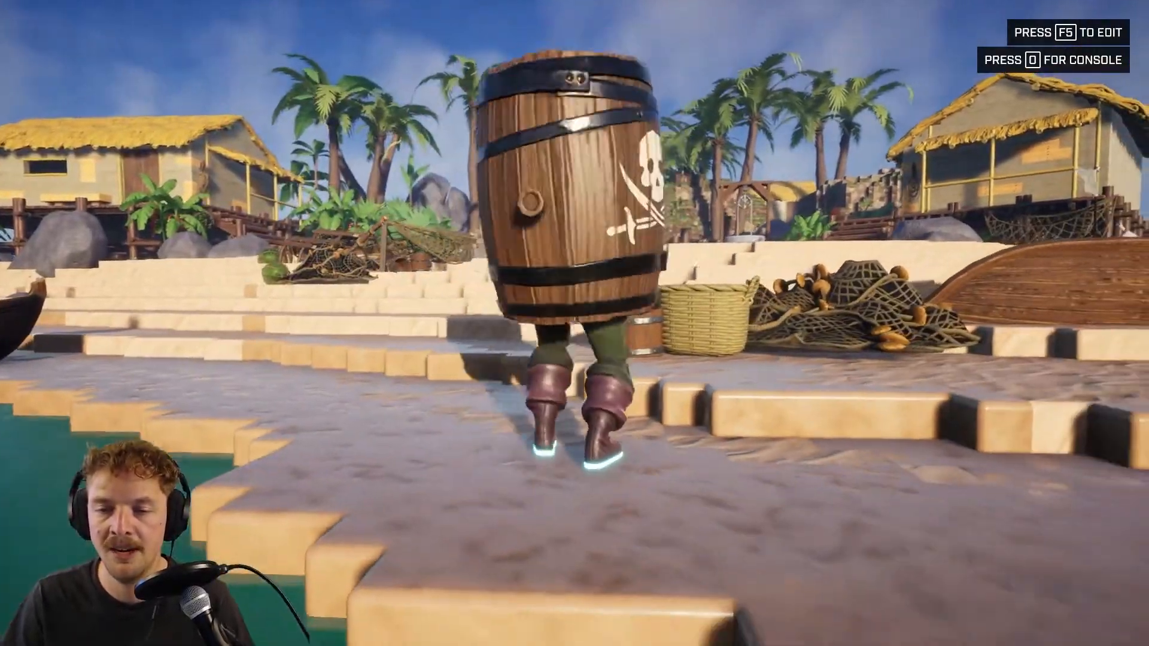
pyautogui.press('w')
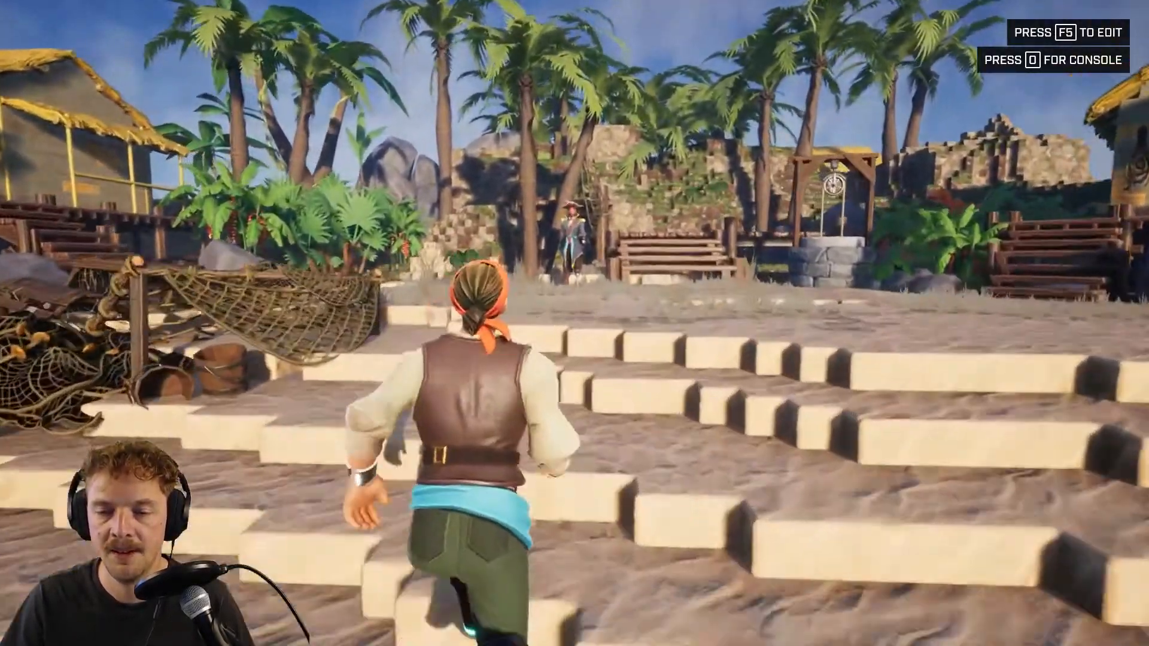
pyautogui.press('w')
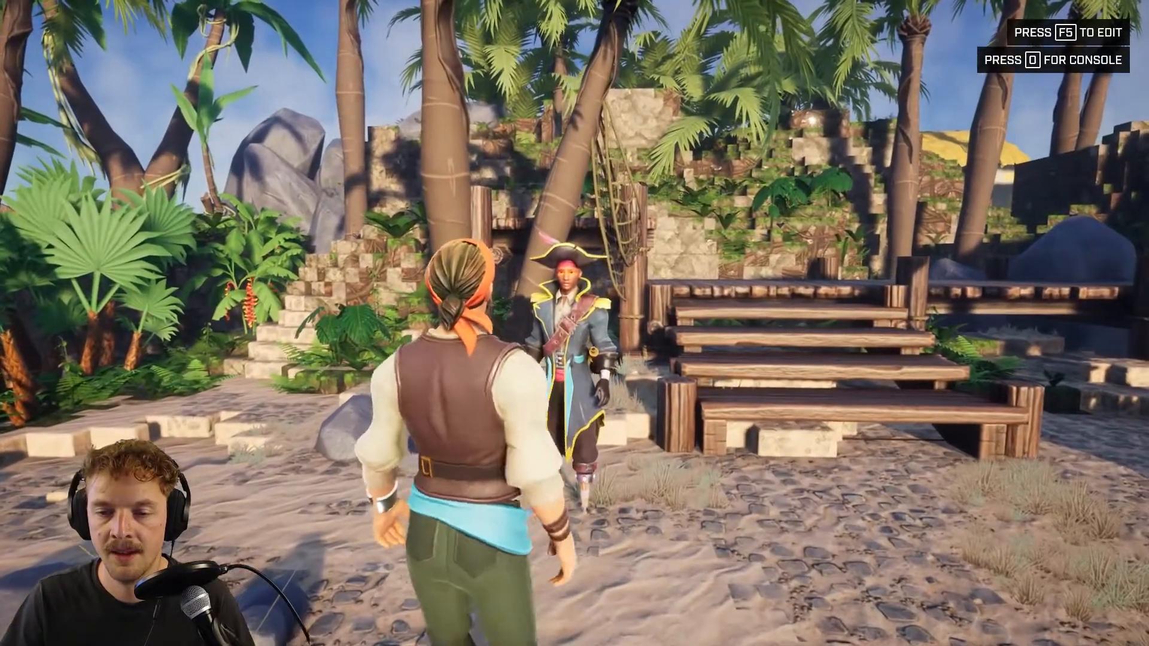
pyautogui.press('w')
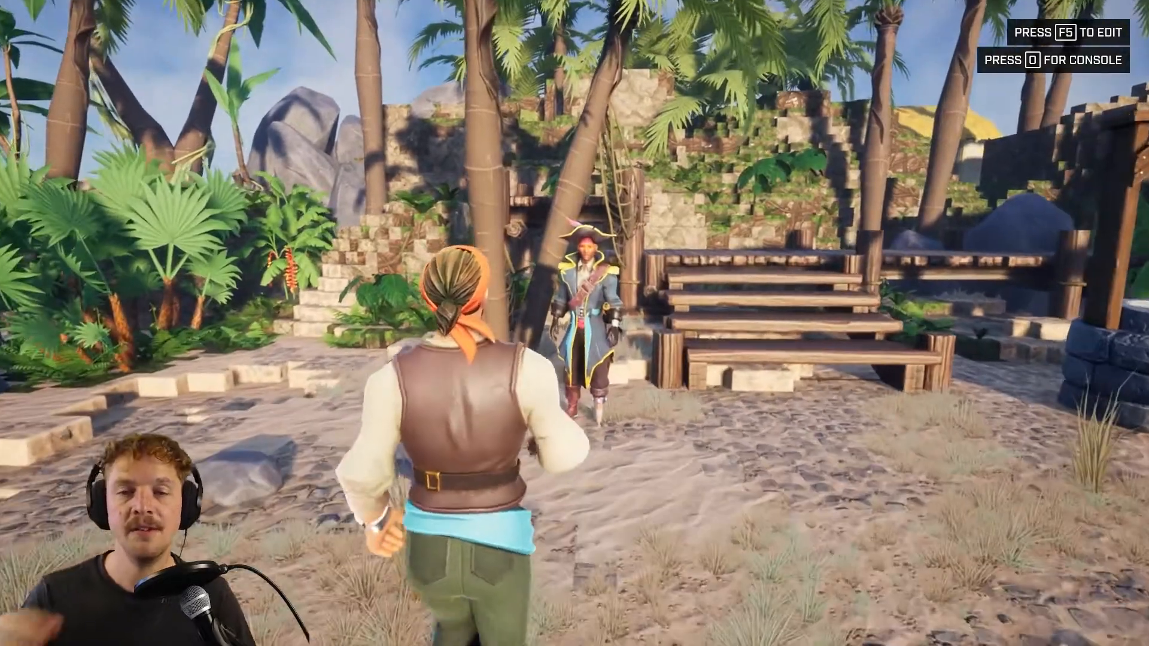
pyautogui.press('w')
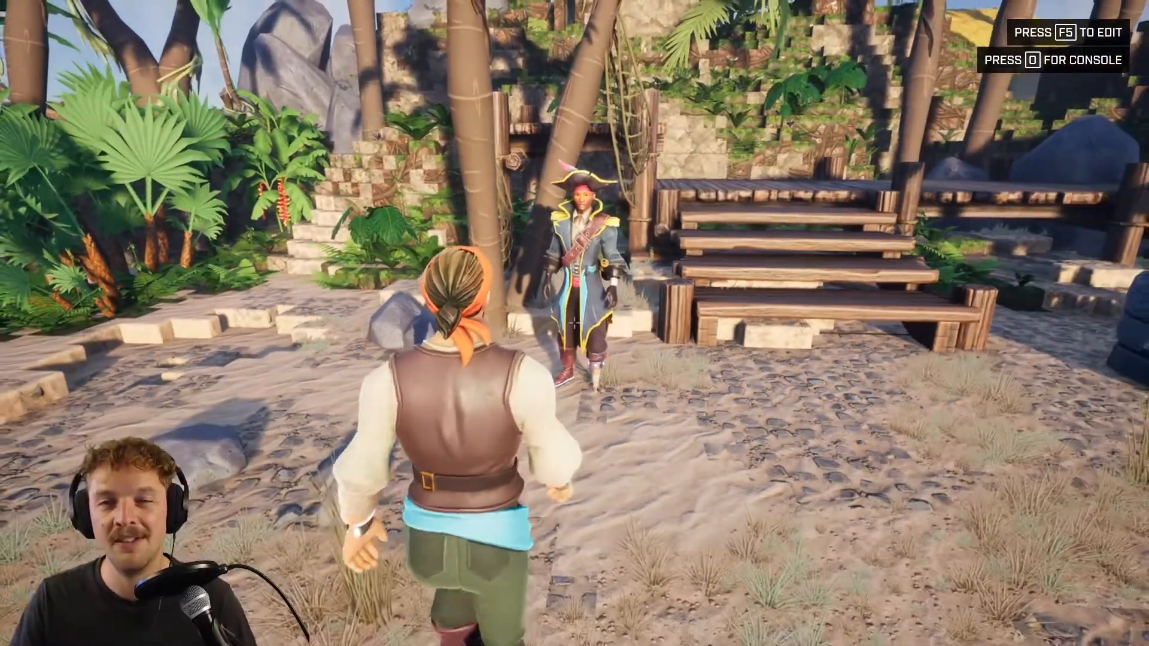
pyautogui.press('w')
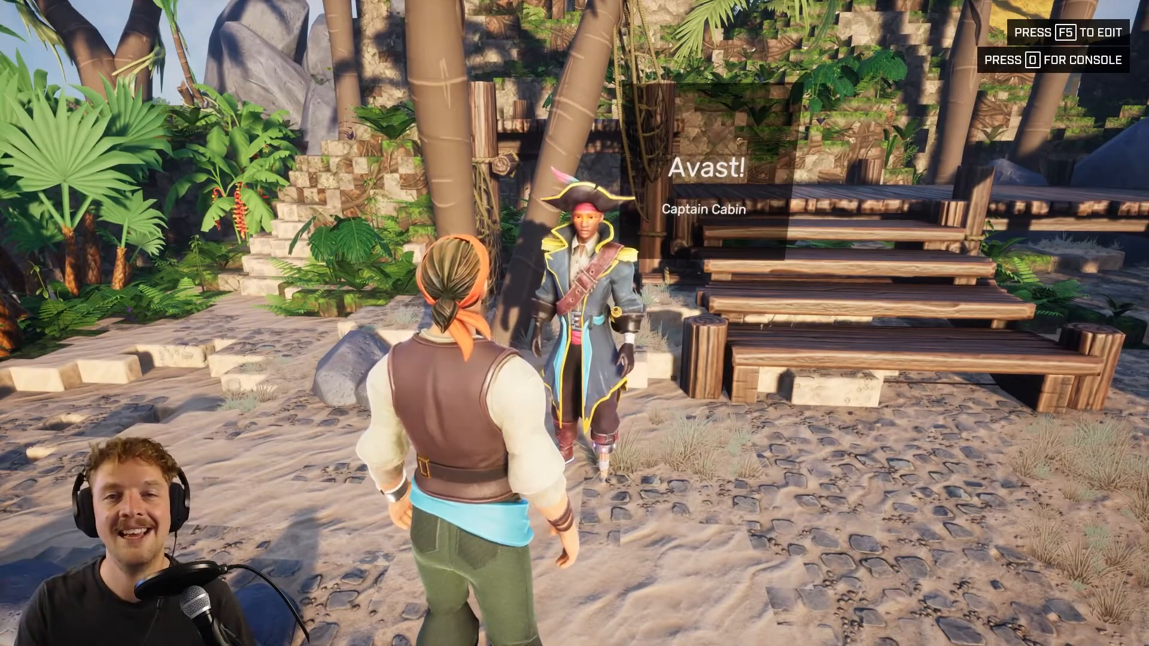
pyautogui.press('s')
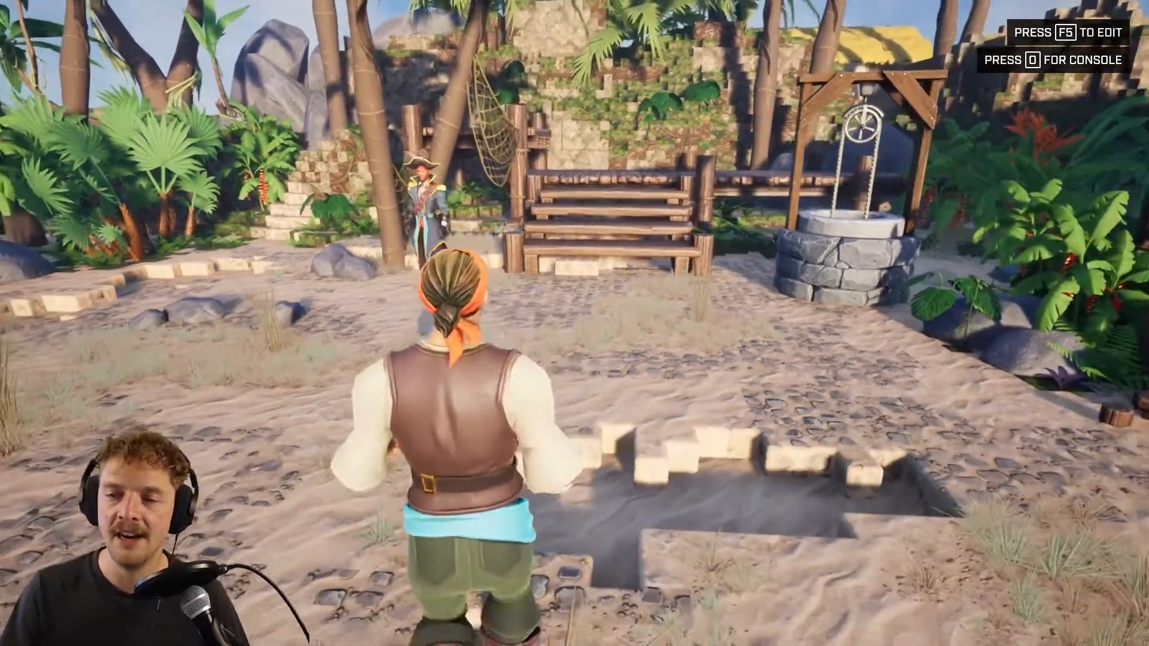
pyautogui.press('w')
pyautogui.press('w')
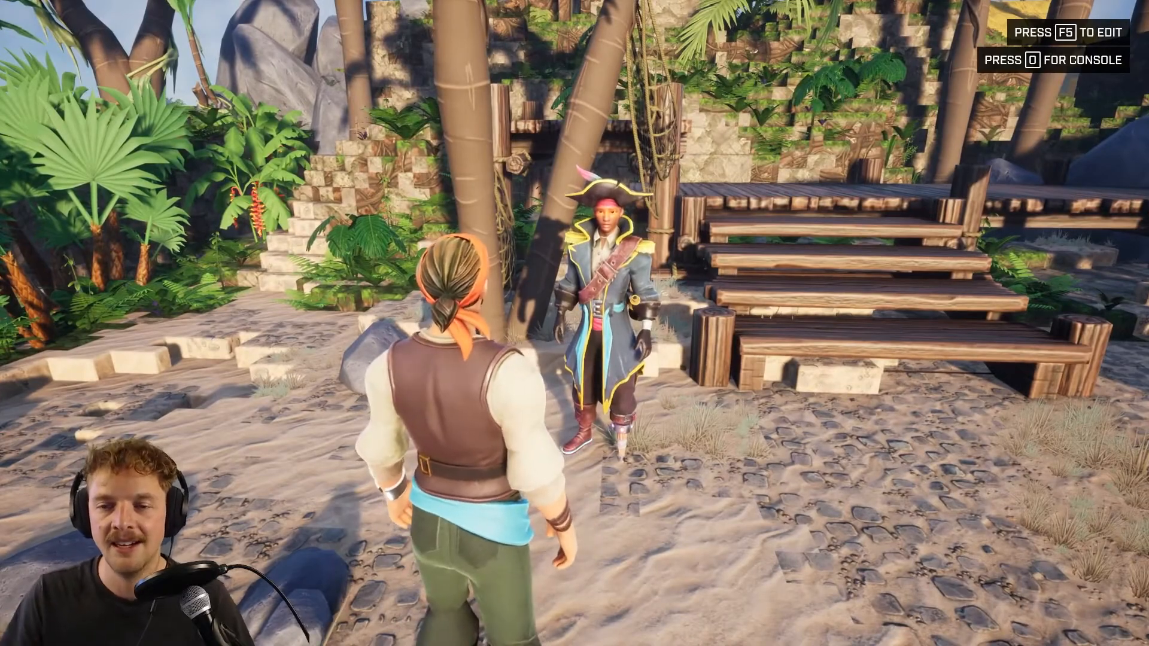
pyautogui.press('s')
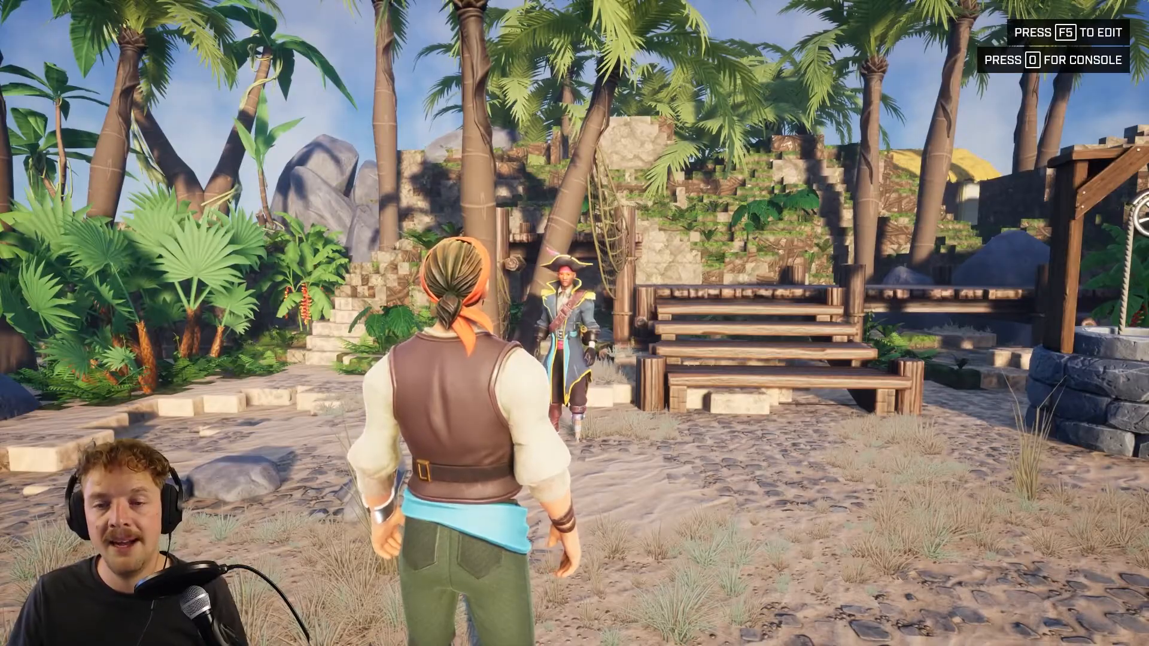
pyautogui.press('w')
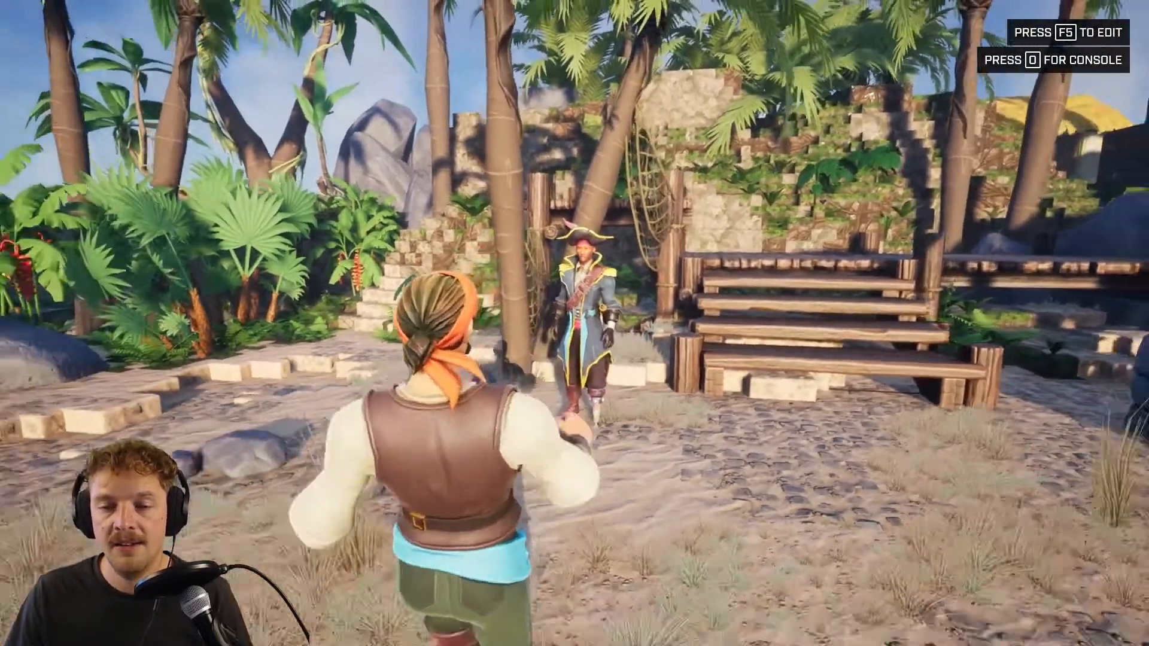
pyautogui.press('s')
pyautogui.press('a')
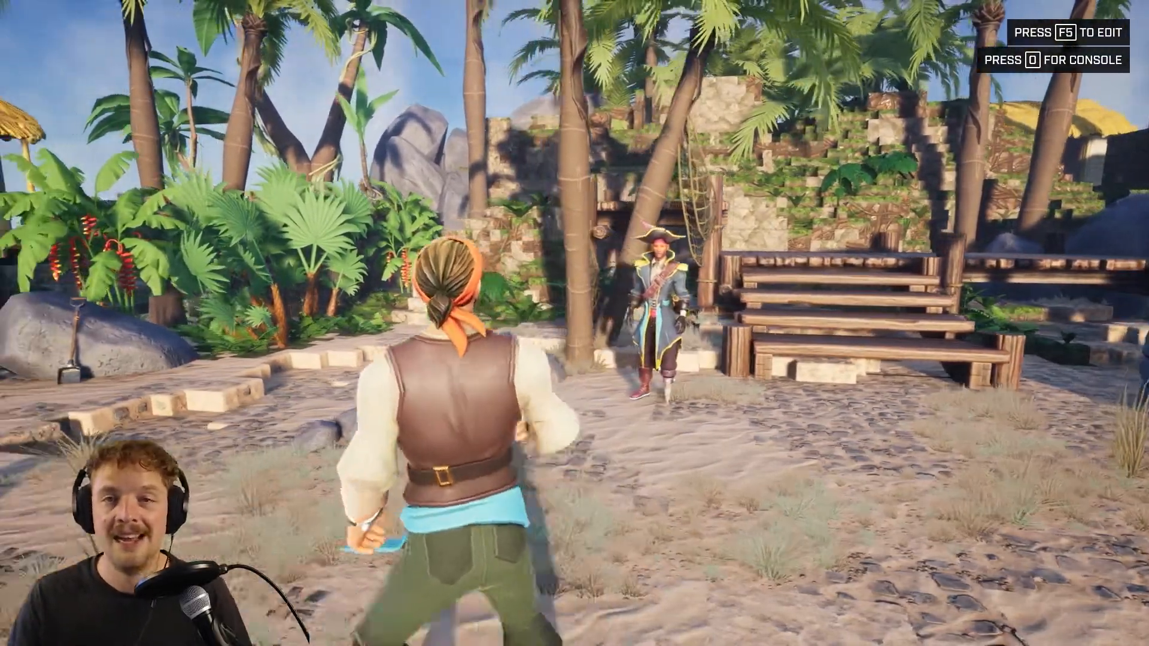
pyautogui.press('w')
pyautogui.press('w')
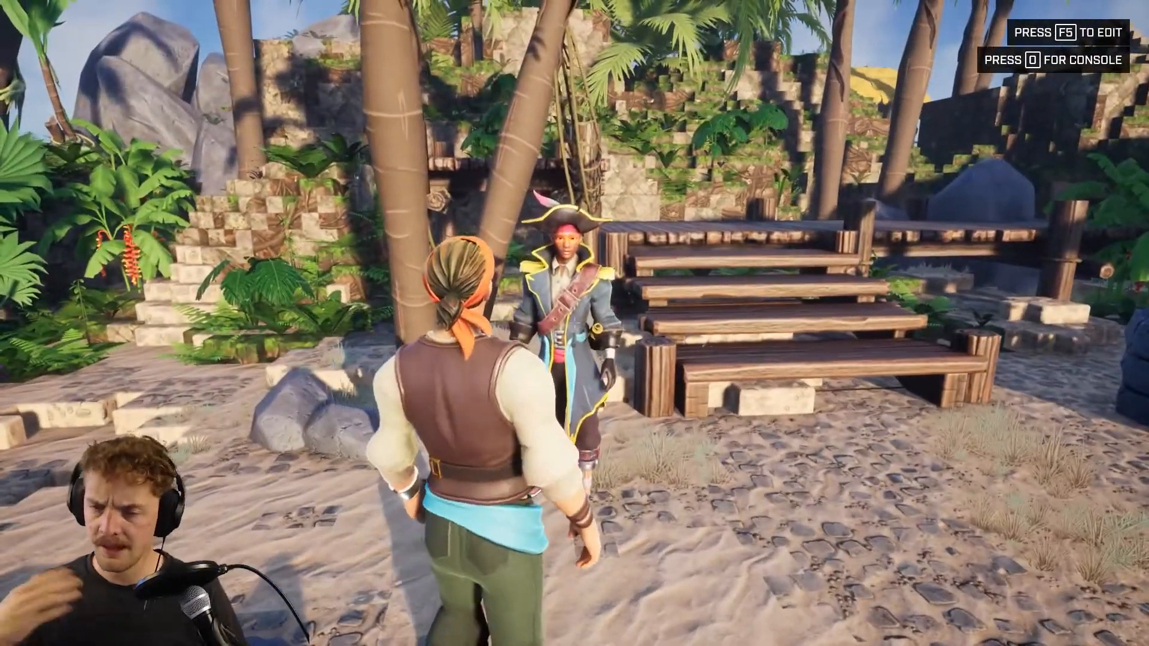
pyautogui.press('w')
pyautogui.press('s')
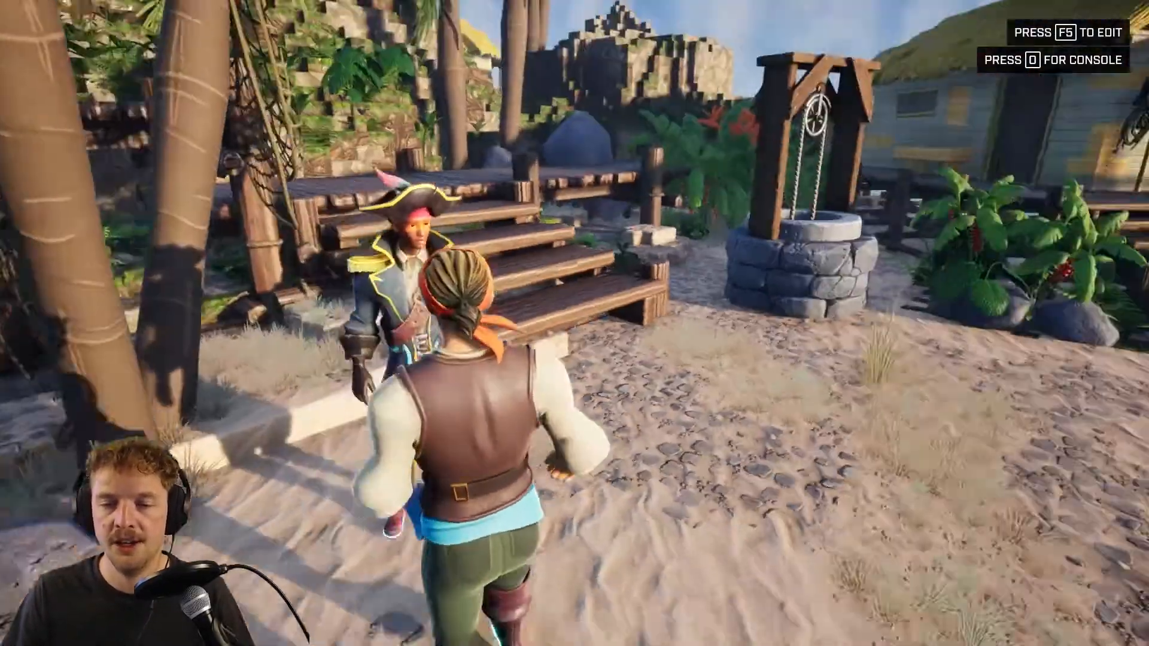
pyautogui.press('F5')
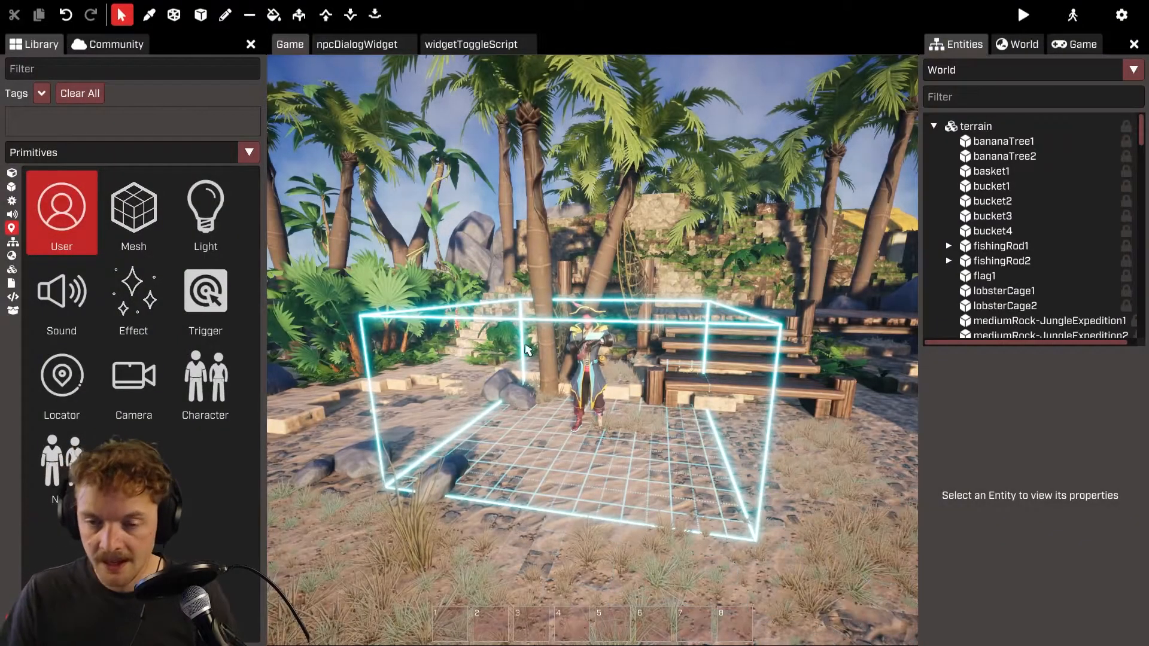
# - Duplicate the pirate NPC, move the copy to about 1325, 1025, 201 and rotate it to 0, 90, 0
pyautogui.click(632, 411)
pyautogui.moveTo(633, 411); pyautogui.dragTo(583, 427, button='right')
pyautogui.press('s')
pyautogui.hotkey('ctrl', 'd')
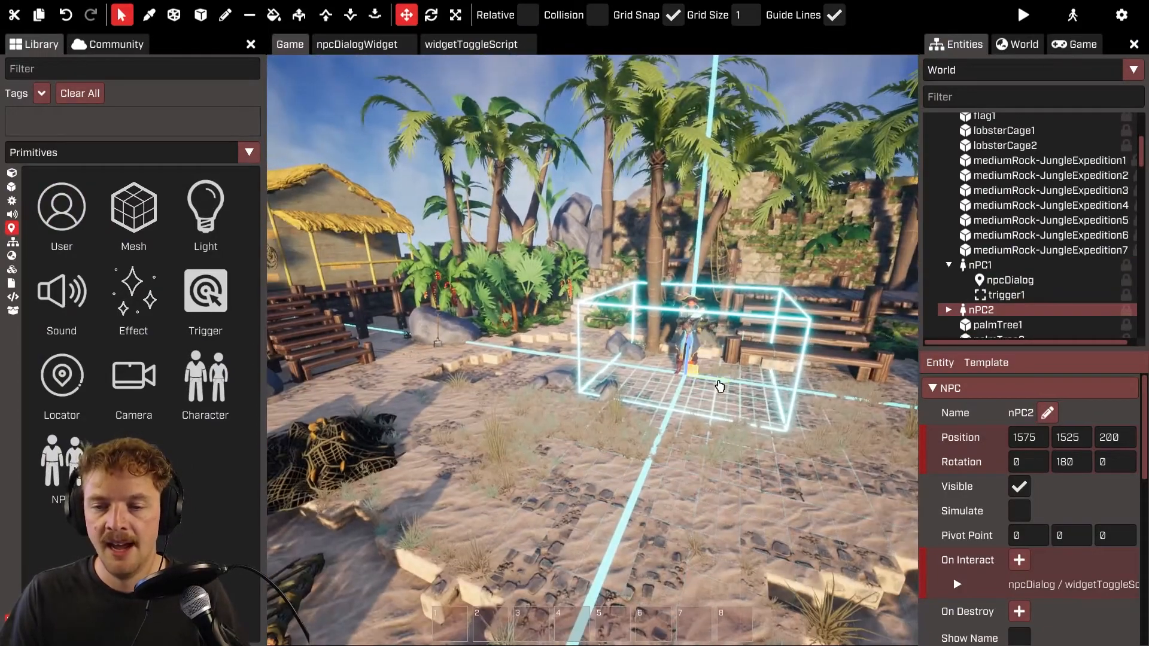
pyautogui.moveTo(721, 386); pyautogui.dragTo(505, 380)
pyautogui.press('r')
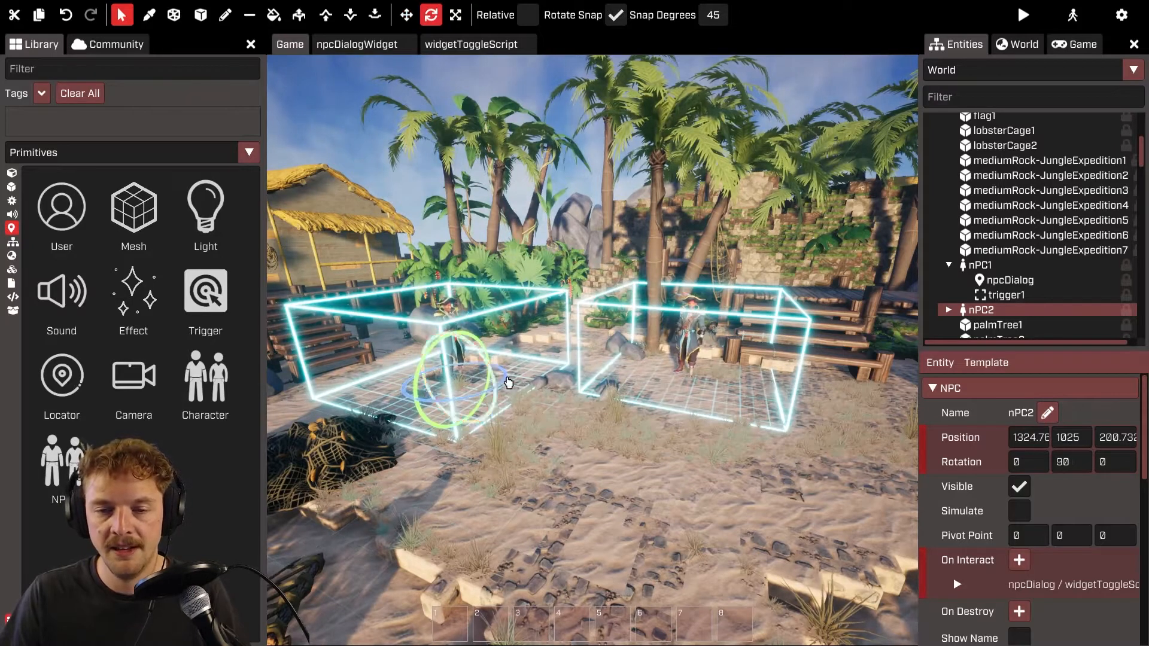
# - Set the outfit of nPC2 to Cook
pyautogui.scroll(-10, 1038, 479)
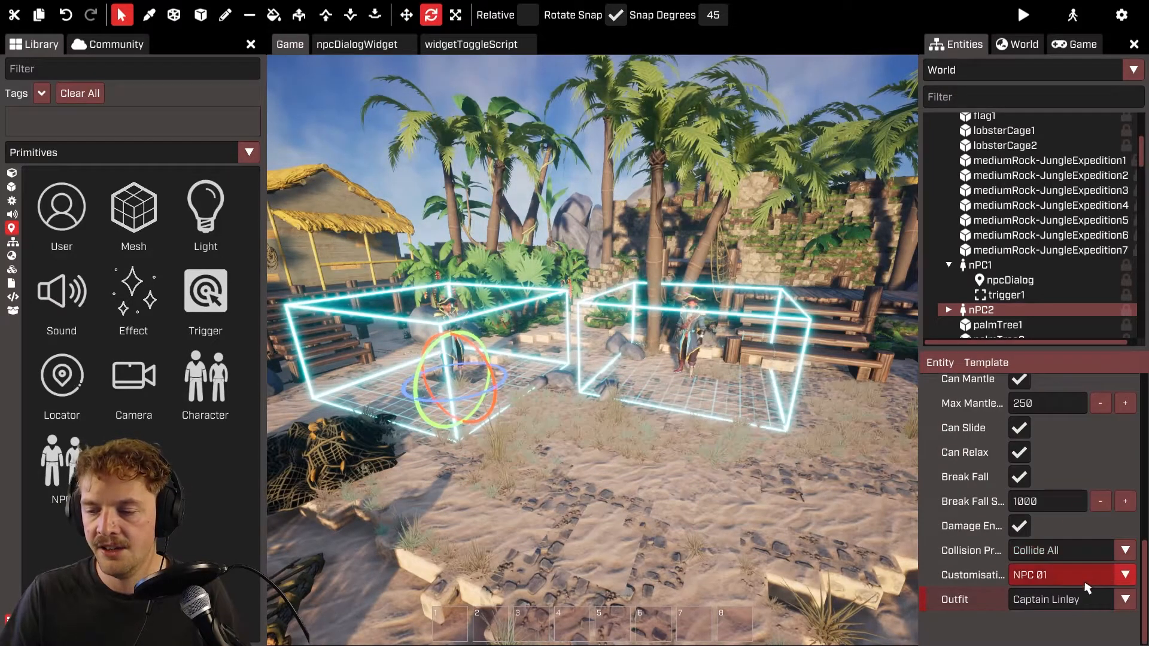
pyautogui.click(1082, 600)
pyautogui.scroll(-3, 1077, 527)
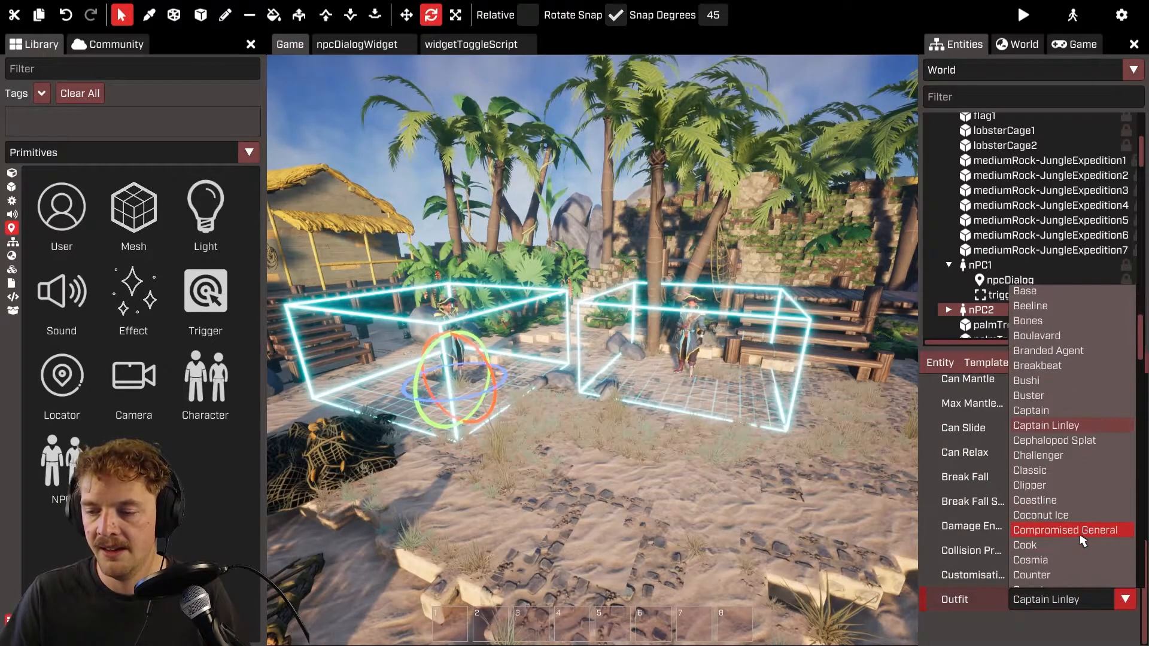
pyautogui.click(1071, 545)
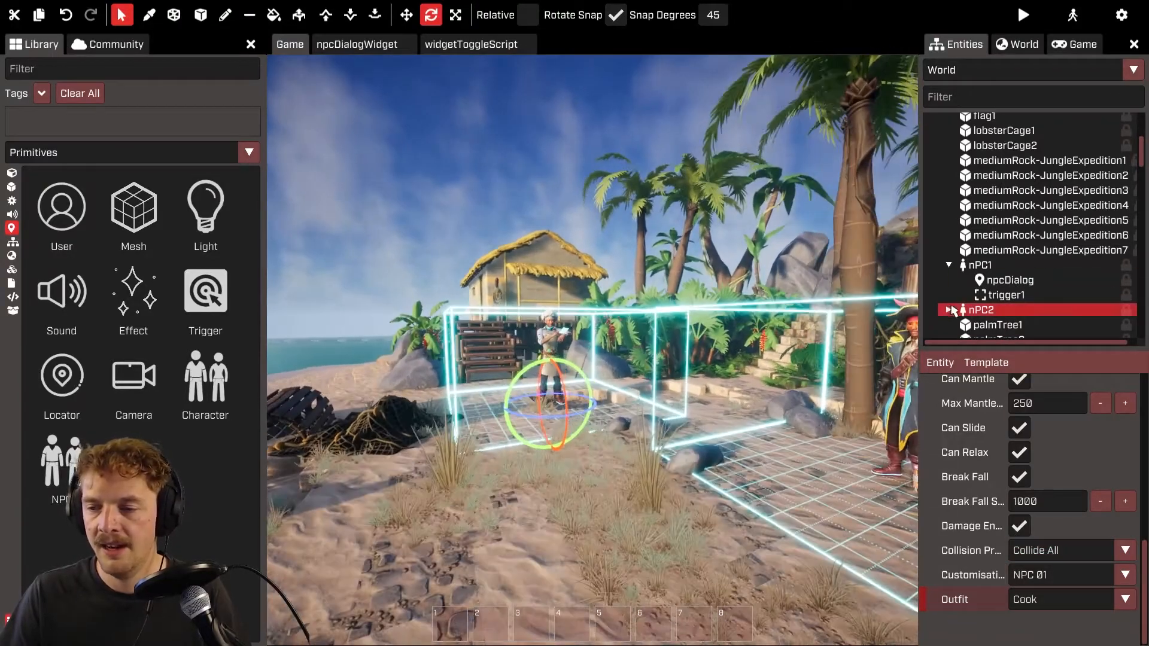
# - Select the npcDialog locator under nPC2 and turn on Visible for its npcDialogWidget
pyautogui.click(964, 311)
pyautogui.scroll(-2, 1017, 287)
pyautogui.click(1010, 262)
pyautogui.scroll(3, 1041, 490)
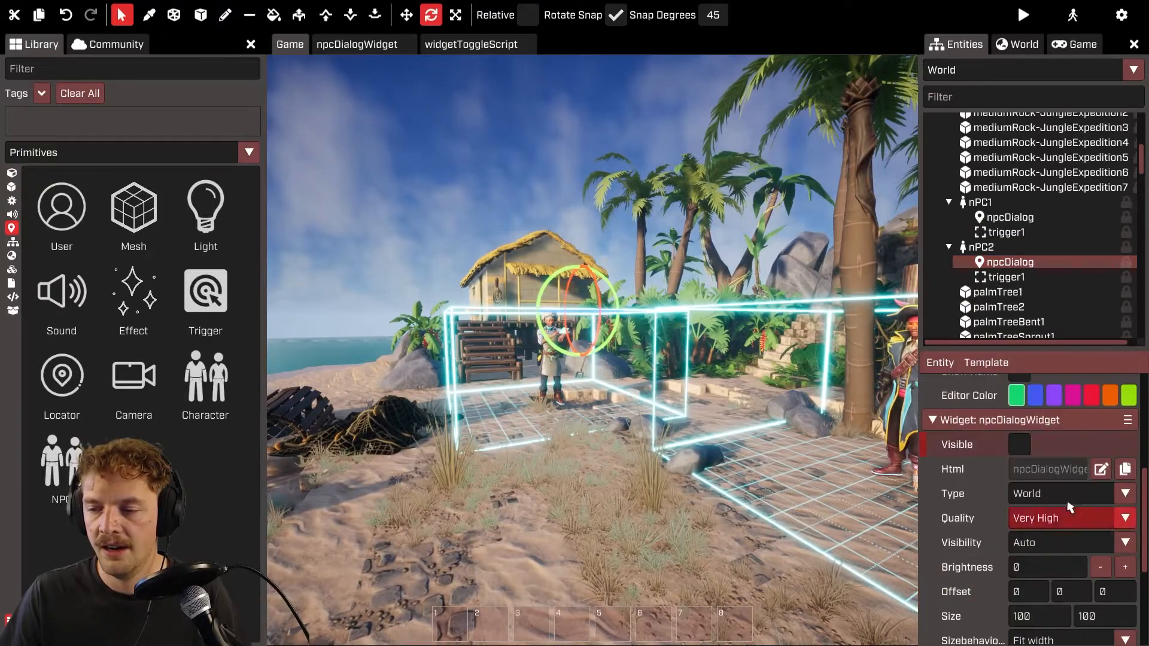
pyautogui.click(1024, 444)
pyautogui.click(1020, 444)
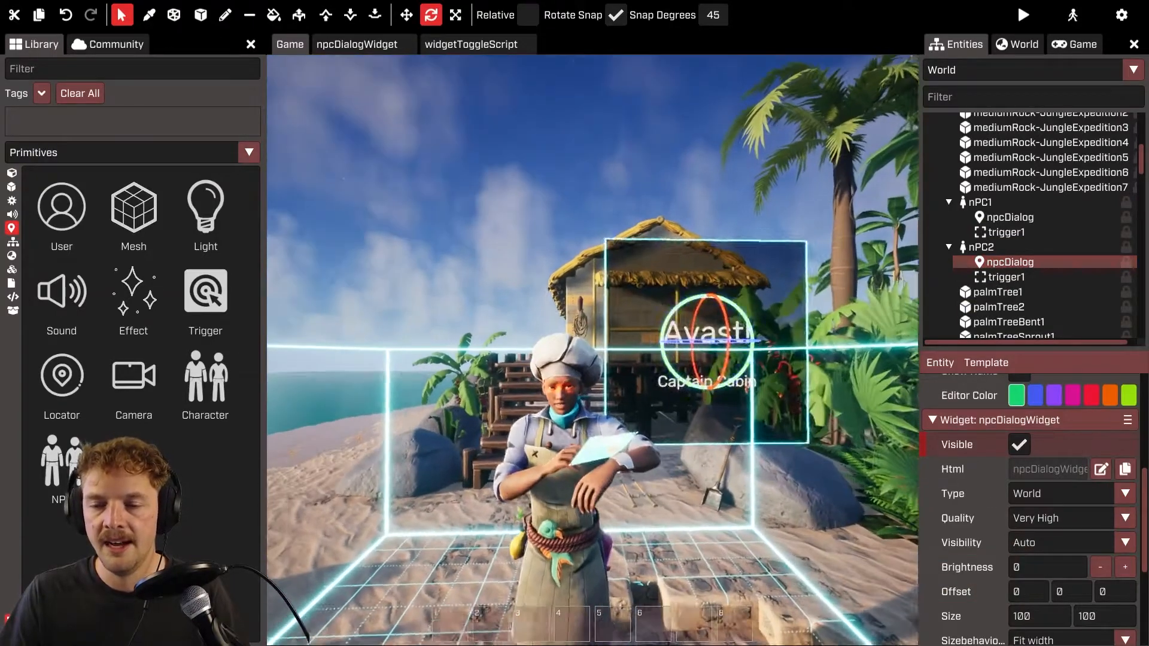
# - Select the npcDialog locator under nPC1 and turn on Visible for its npcDialogWidget
pyautogui.moveTo(718, 418); pyautogui.dragTo(771, 418, button='right')
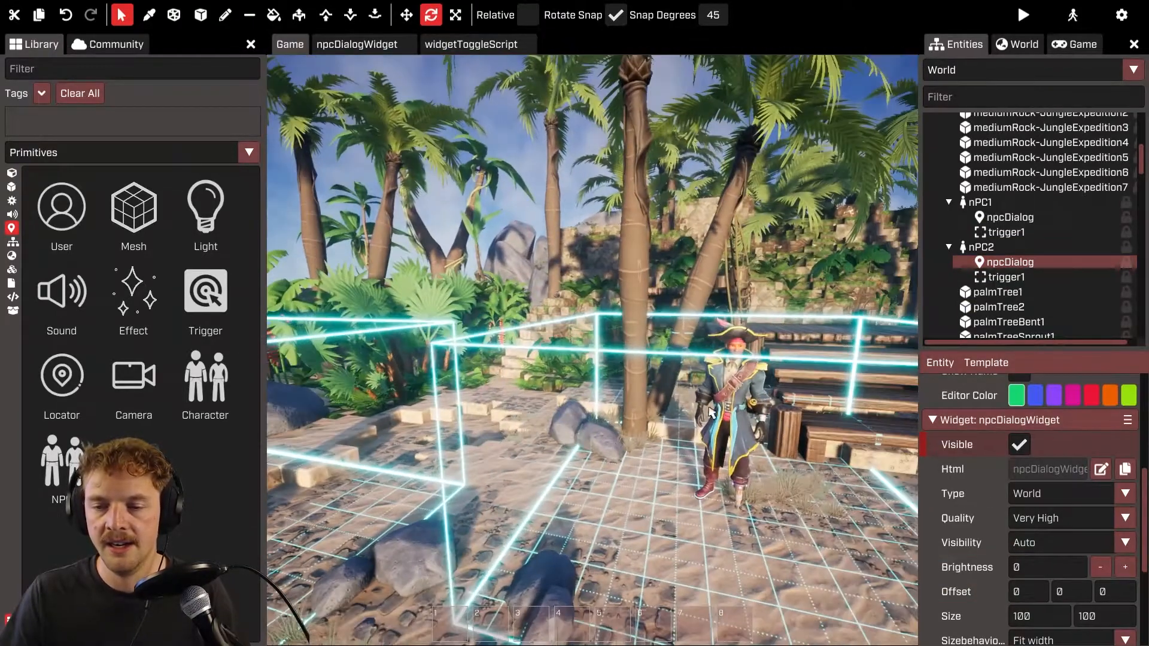
pyautogui.click(769, 417)
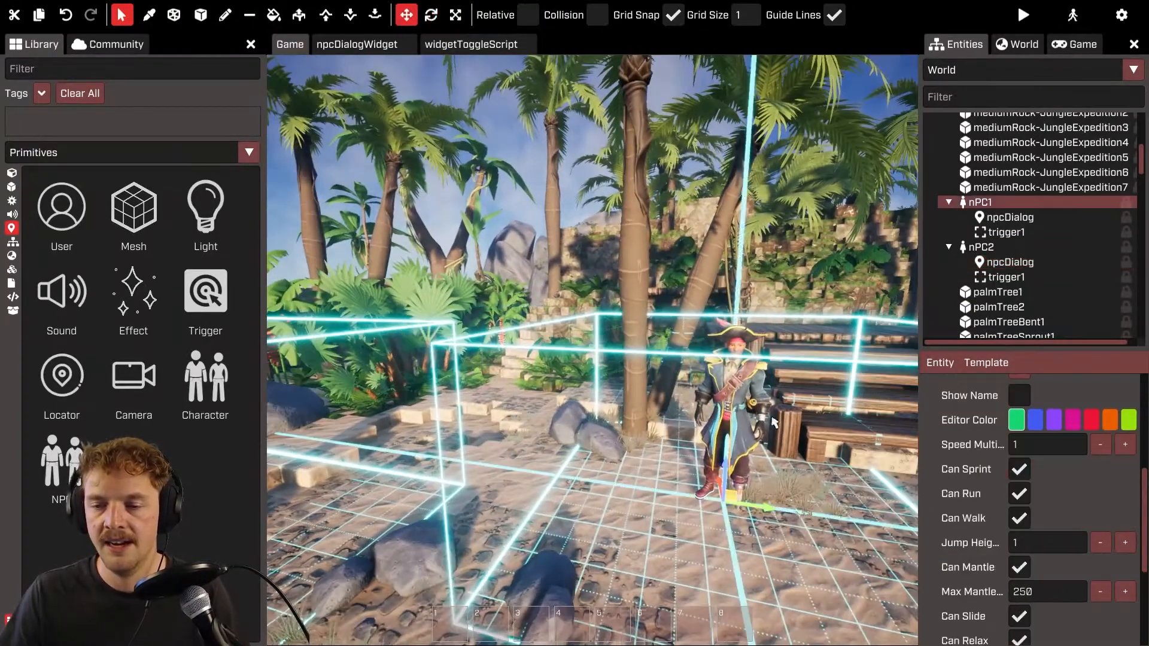
pyautogui.click(1011, 216)
pyautogui.click(1019, 444)
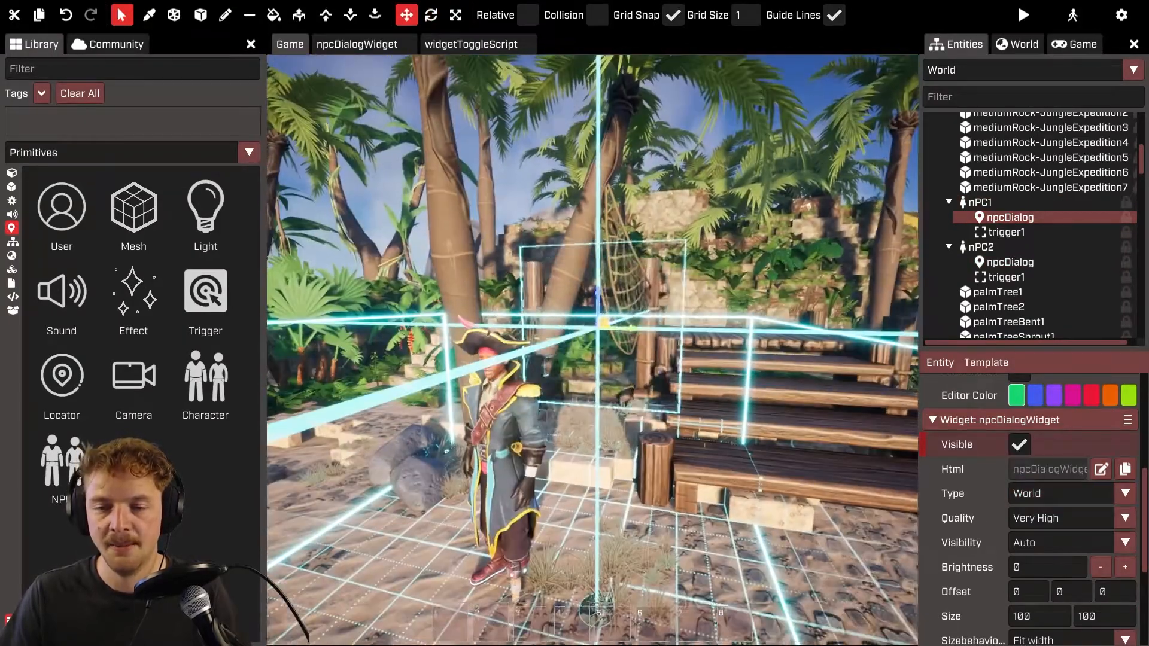
pyautogui.moveTo(592, 350); pyautogui.dragTo(478, 350, button='right')
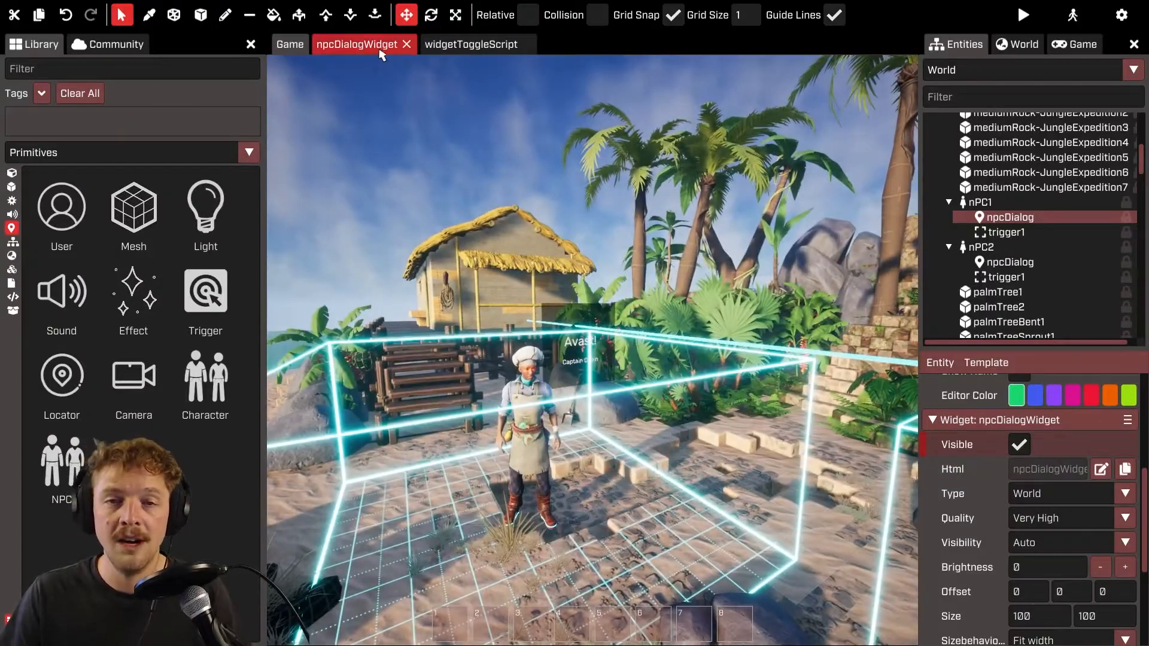
# - Change the text value in the npcDialogWidget data model to "Cookie The Cook" and save the file
pyautogui.click(359, 47)
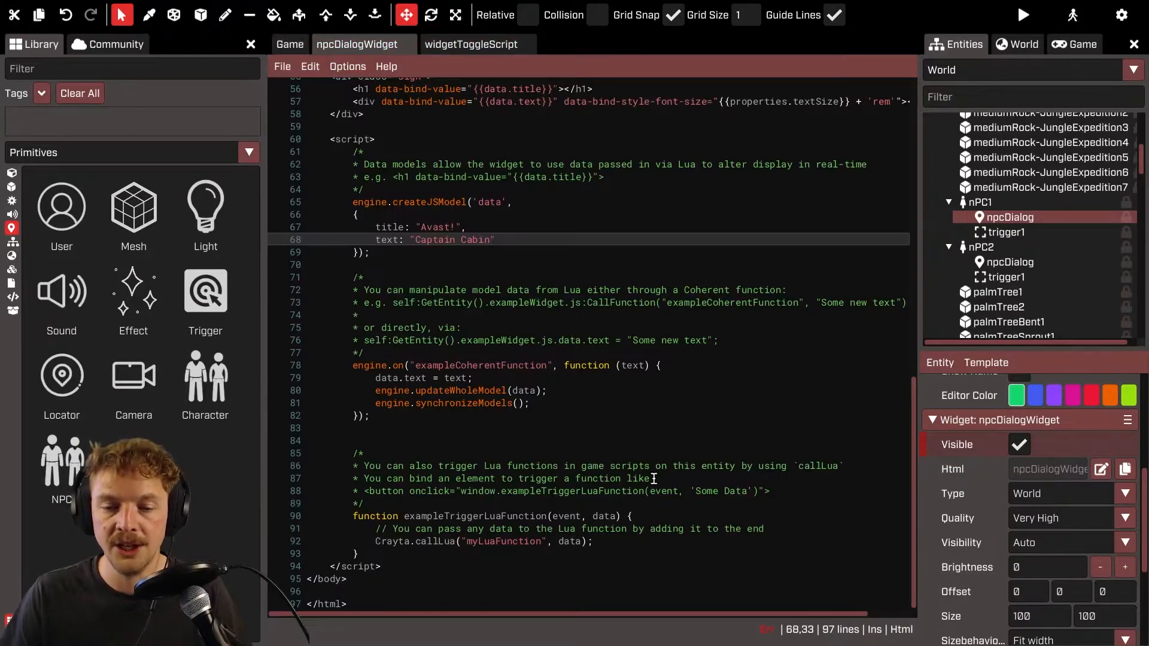
pyautogui.moveTo(490, 238); pyautogui.dragTo(415, 239)
pyautogui.write('c')
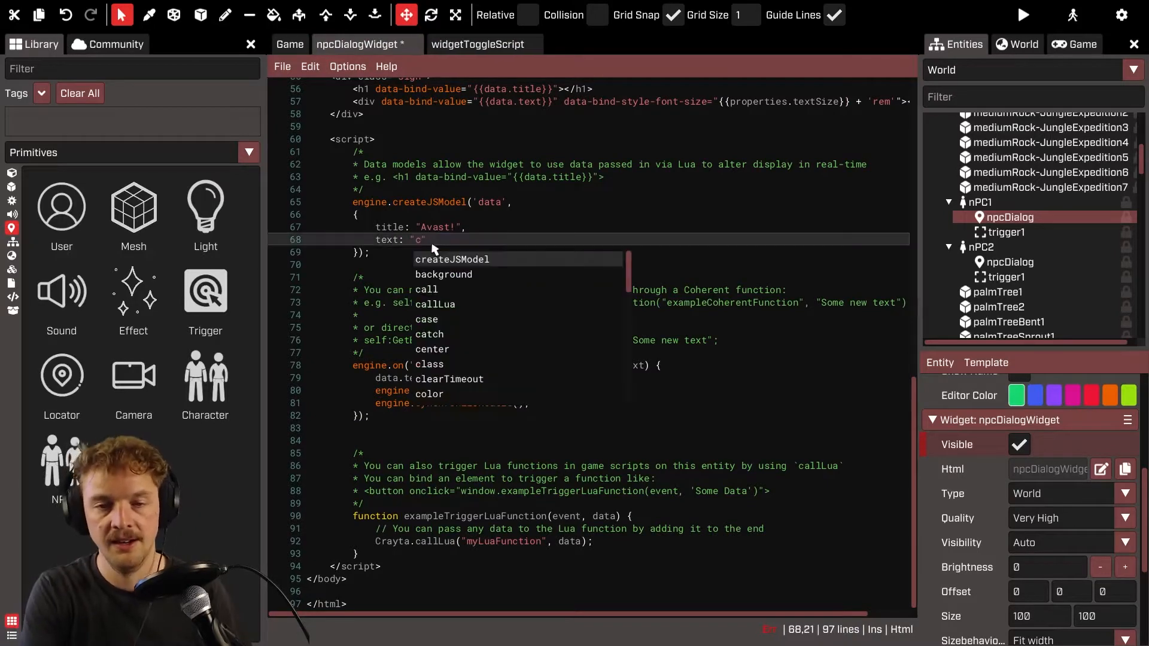
pyautogui.write('ookie The Cook')
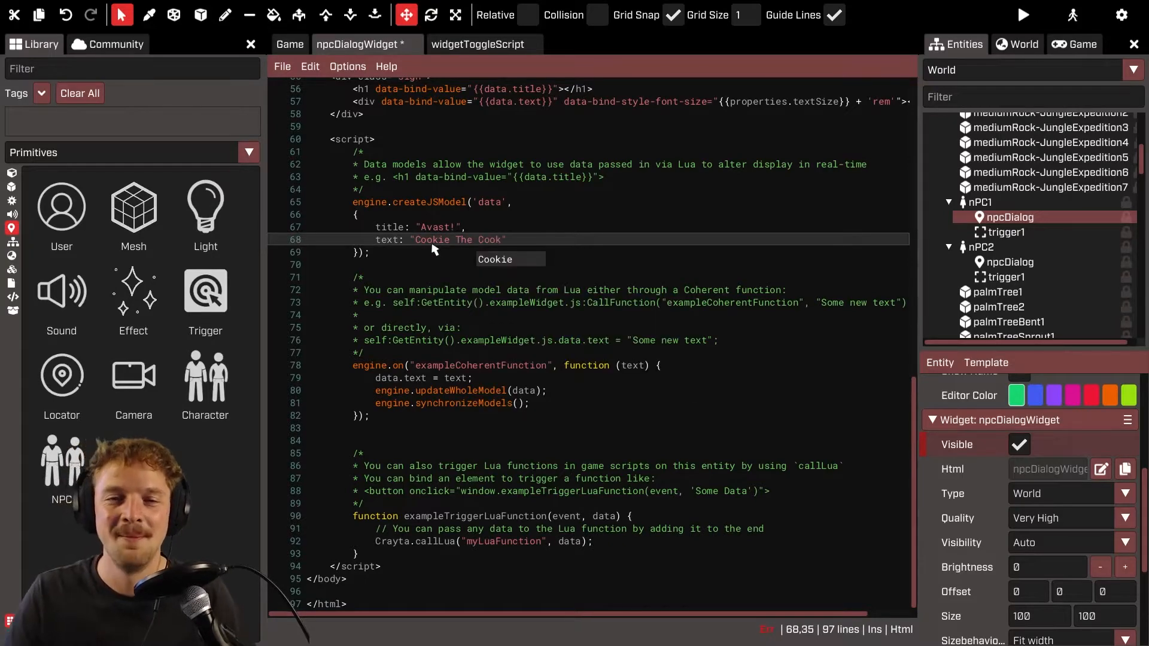
pyautogui.hotkey('ctrl', 's')
# - Compare the dialog text shown beside the cook and beside the pirate in the game view
pyautogui.click(290, 44)
pyautogui.press('w')
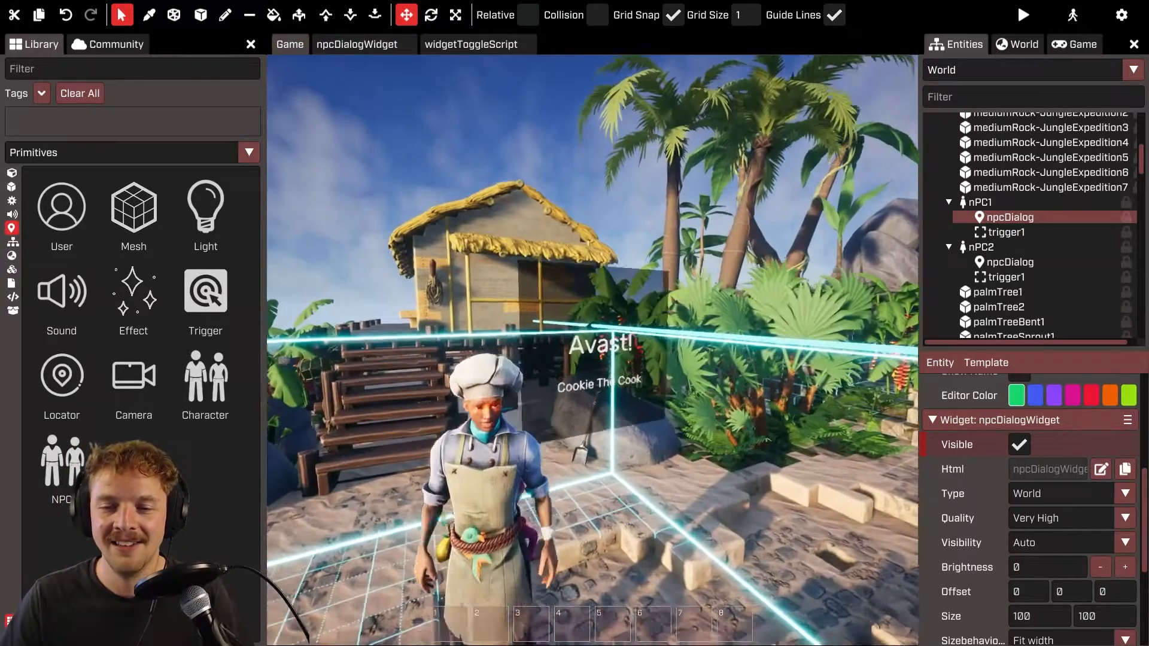
pyautogui.moveTo(740, 555); pyautogui.dragTo(519, 494, button='right')
pyautogui.press('w')
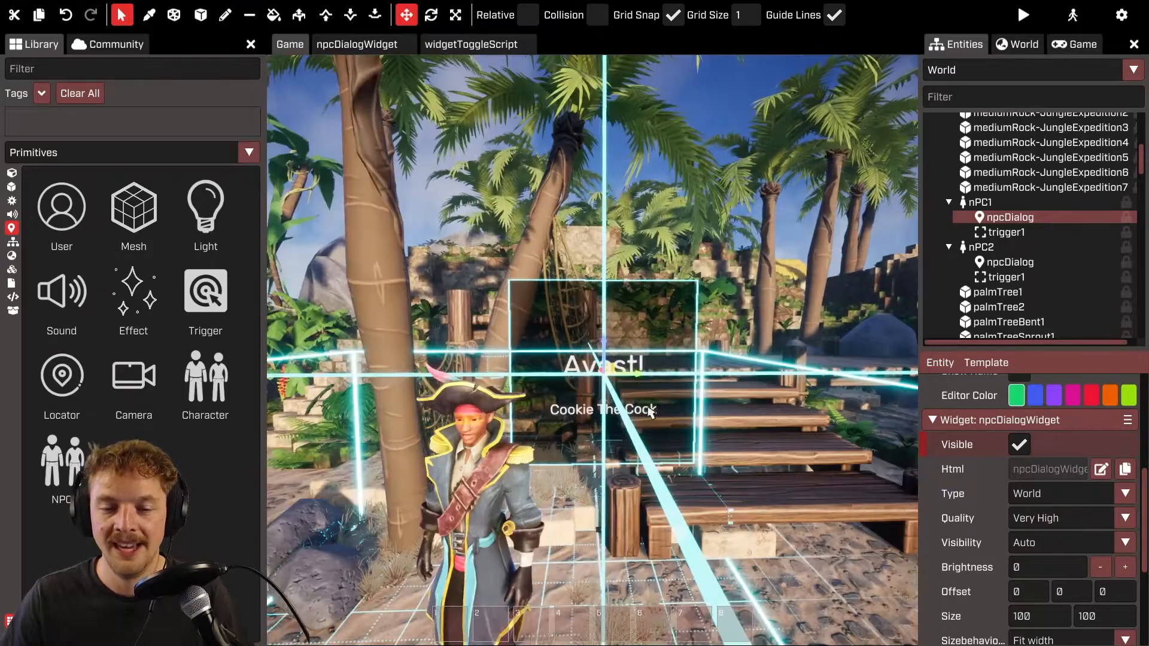
# - Restore the text value in the npcDialogWidget data model to "Captain Cabin" and save the file
pyautogui.click(357, 44)
pyautogui.click(539, 262)
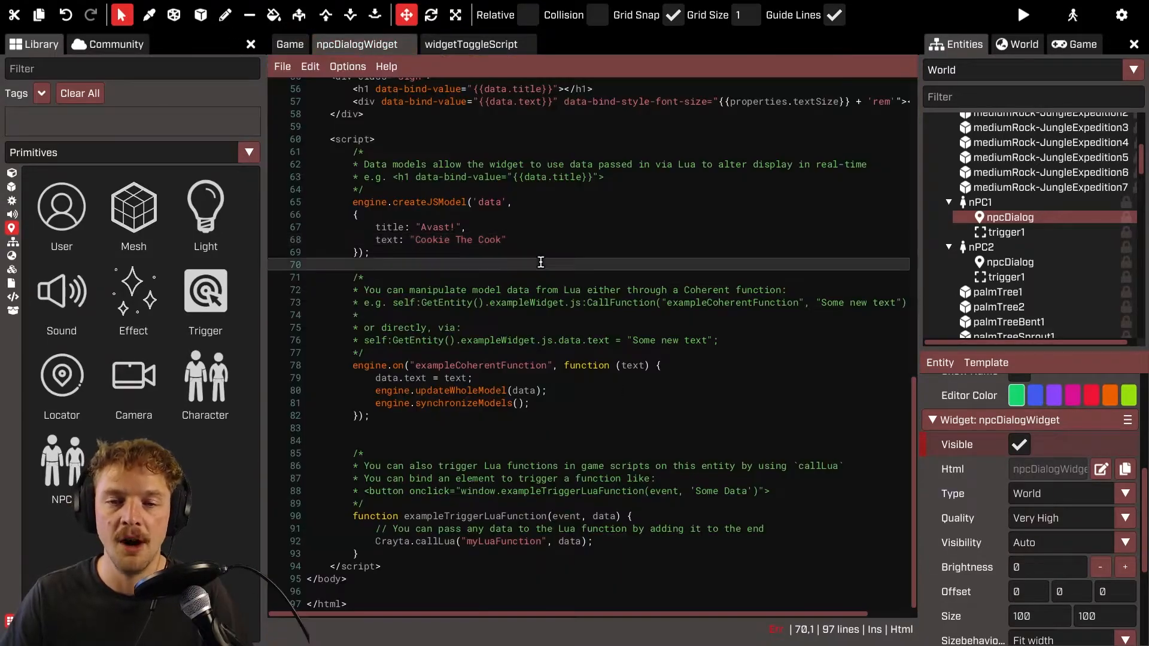
pyautogui.hotkey('ctrl', 'z')
pyautogui.hotkey('ctrl', 'z')
pyautogui.hotkey('ctrl', 'z')
pyautogui.hotkey('ctrl', 'z')
pyautogui.hotkey('ctrl', 'z')
pyautogui.press('BackSpace')
pyautogui.press('BackSpace')
pyautogui.press('BackSpace')
pyautogui.press('BackSpace')
pyautogui.press('BackSpace')
pyautogui.press('BackSpace')
pyautogui.press('BackSpace')
pyautogui.press('BackSpace')
pyautogui.press('BackSpace')
pyautogui.press('BackSpace')
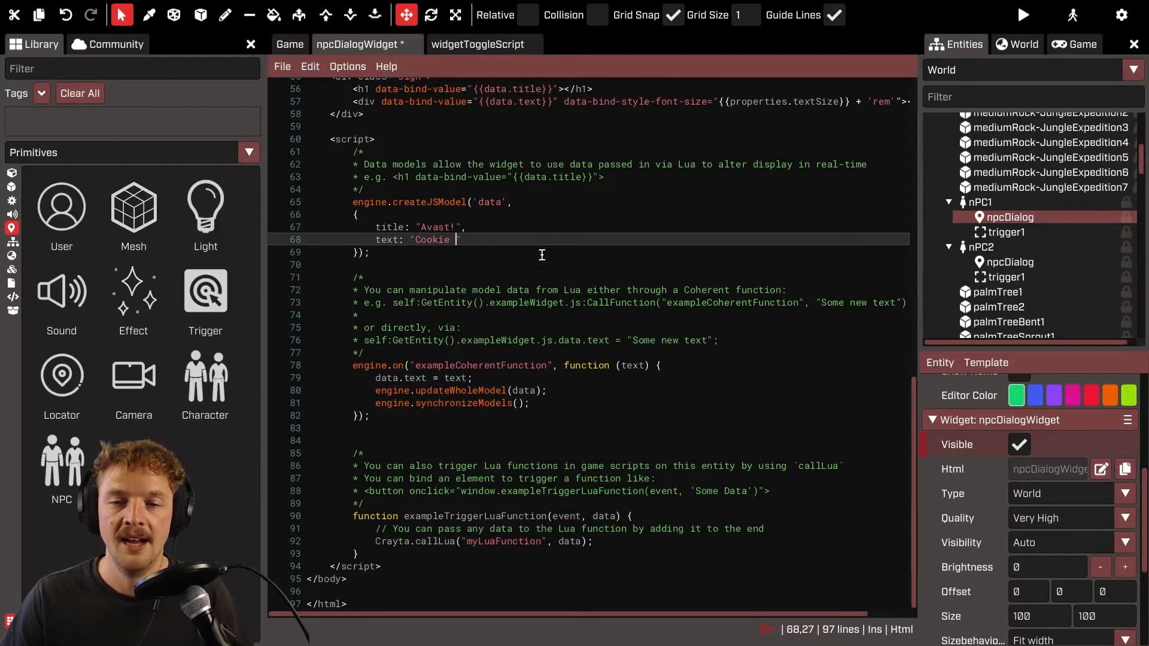
pyautogui.write('Captain Cabi')
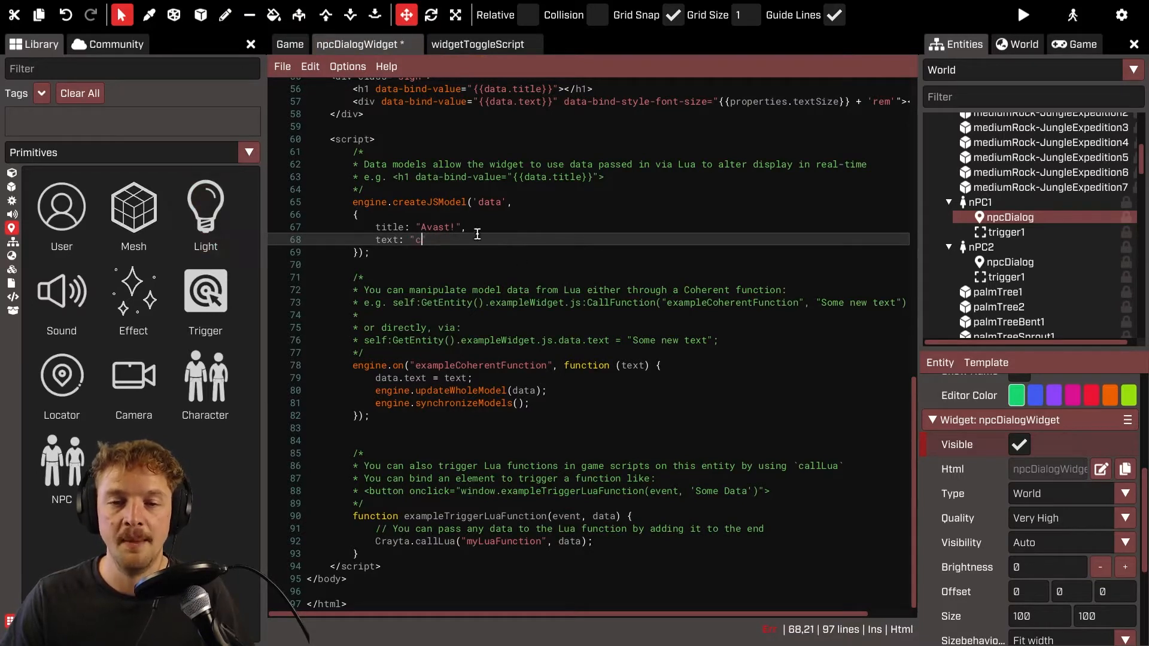
pyautogui.write('n')
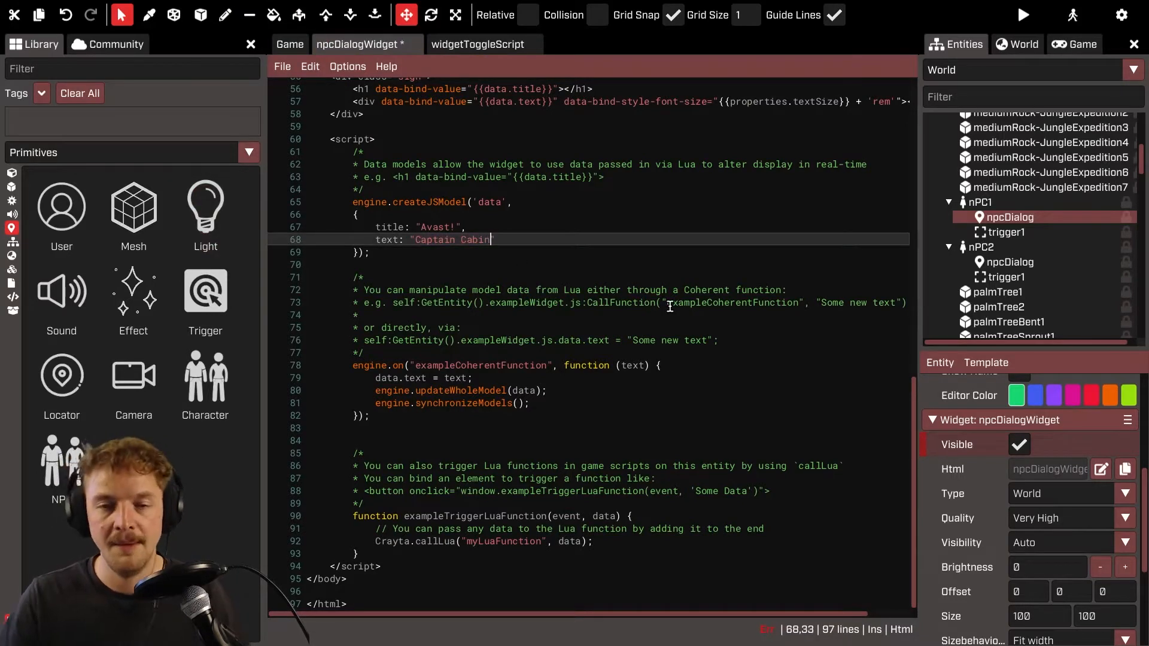
pyautogui.hotkey('ctrl', 's')
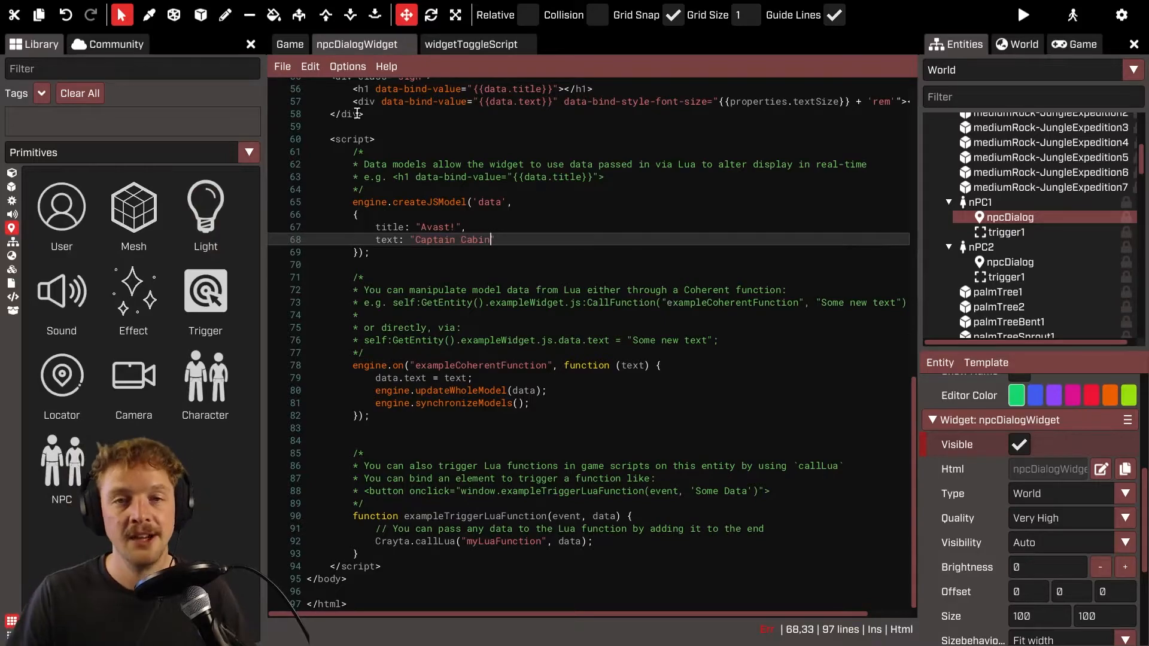
# - Check the dialog text in the game view and examine the createJSModel data block in npcDialogWidget
pyautogui.click(290, 44)
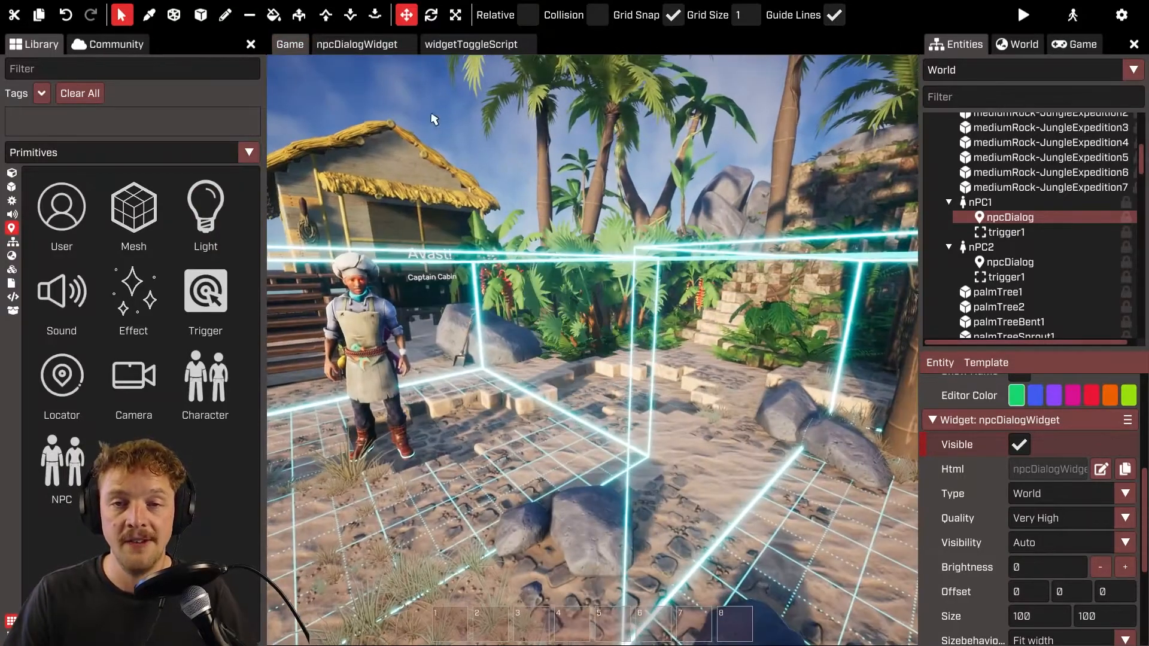
pyautogui.click(357, 44)
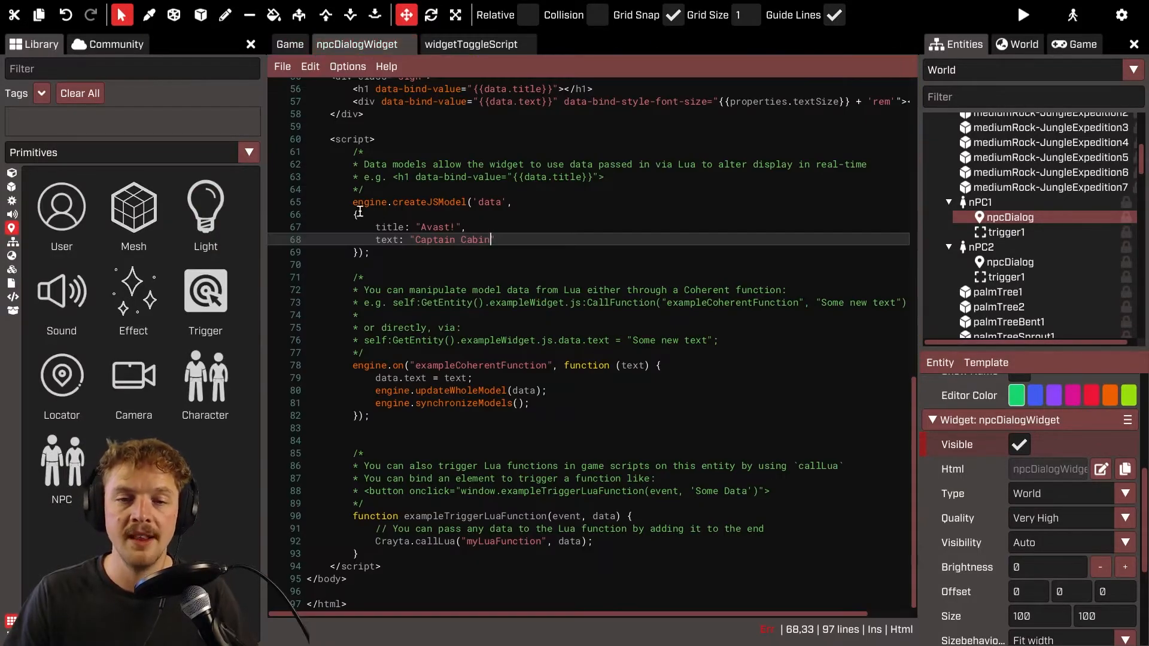
pyautogui.moveTo(354, 203); pyautogui.dragTo(595, 265)
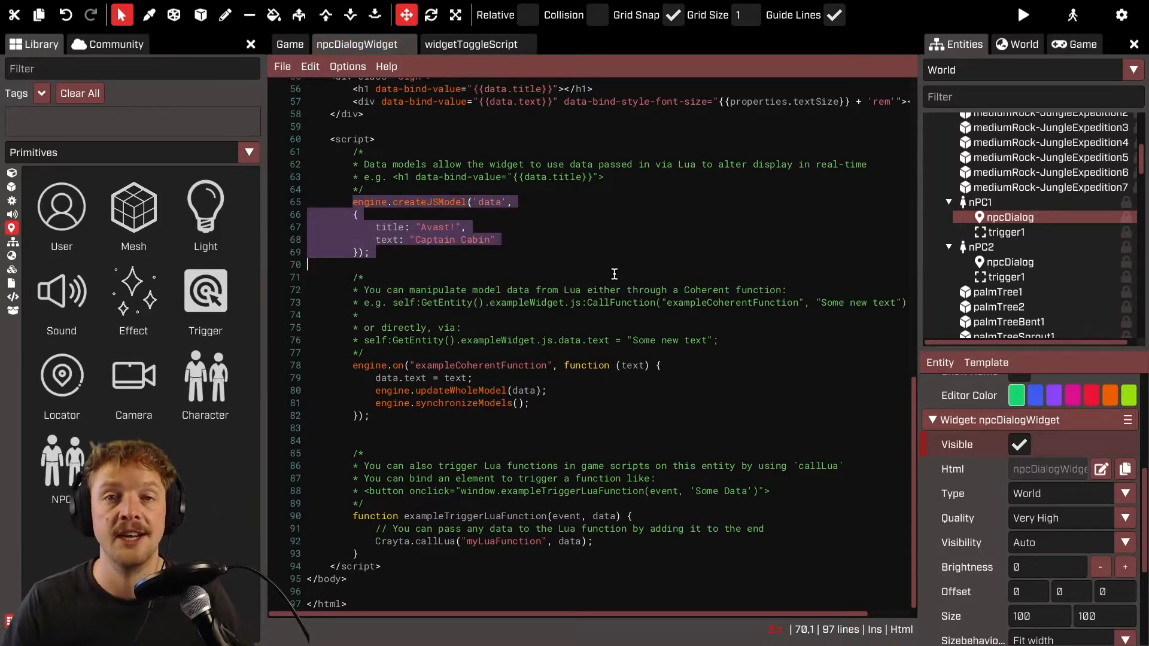
# - Delete the textSize property from the properties block of npcDialogWidget
pyautogui.scroll(15, 576, 370)
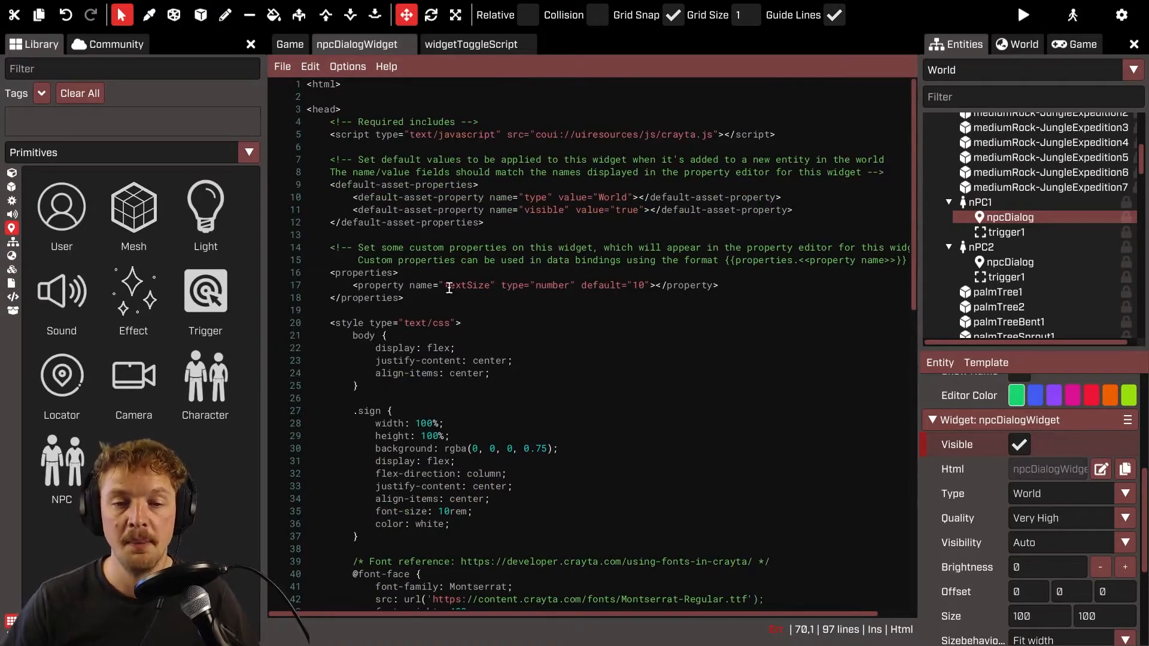
pyautogui.click(739, 287)
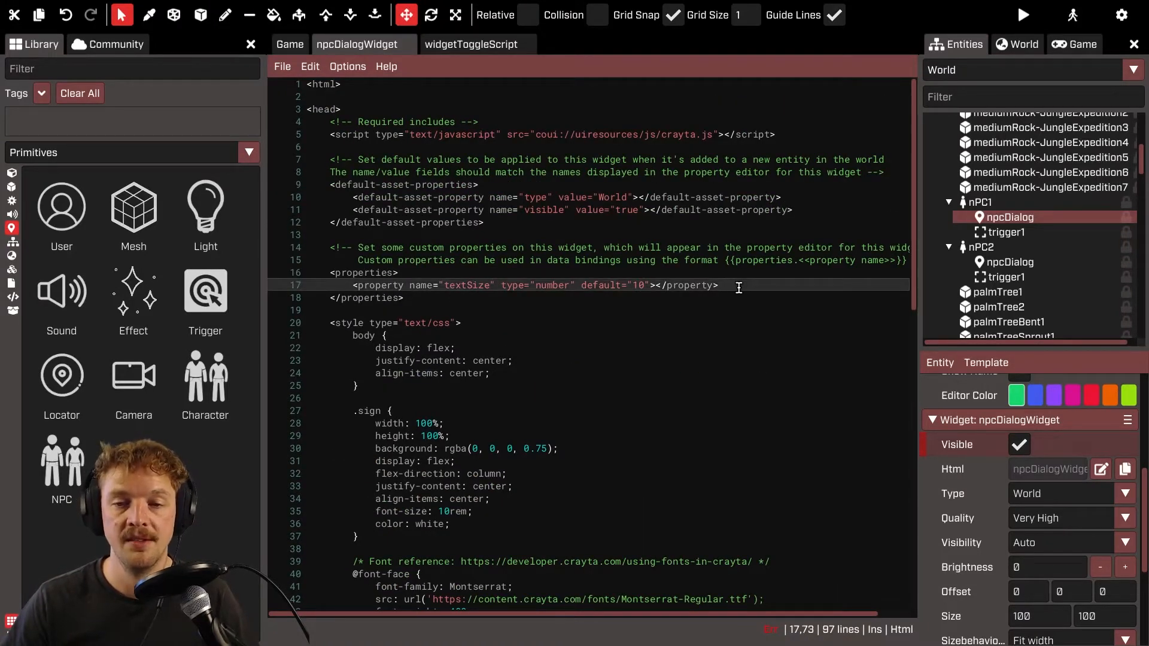
pyautogui.moveTo(738, 288); pyautogui.dragTo(353, 286)
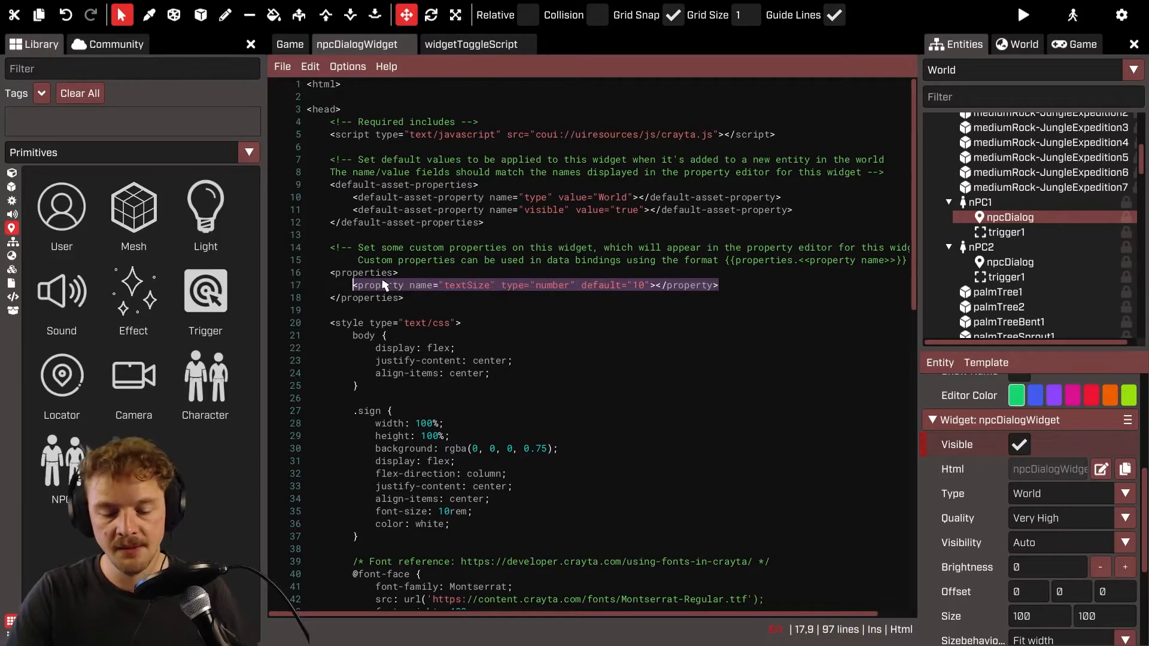
pyautogui.press('BackSpace')
# - Write a property named "npcDialog" of type "string" with its closing tag inside the properties block, and save the file
pyautogui.write('<property')
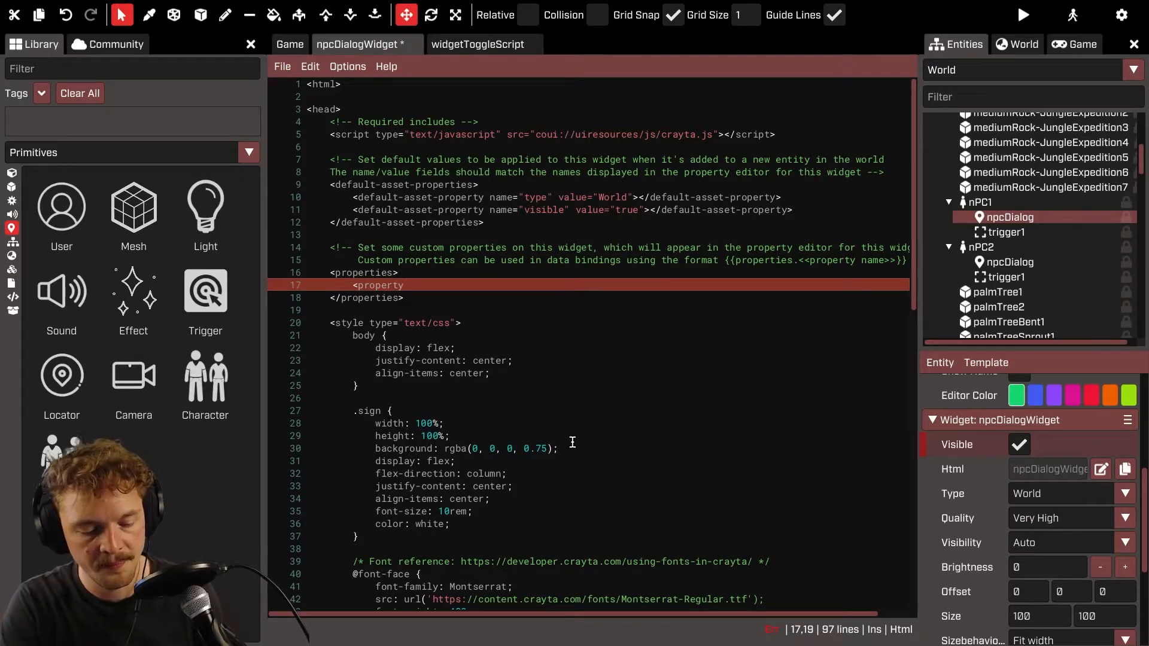
pyautogui.write(' npc')
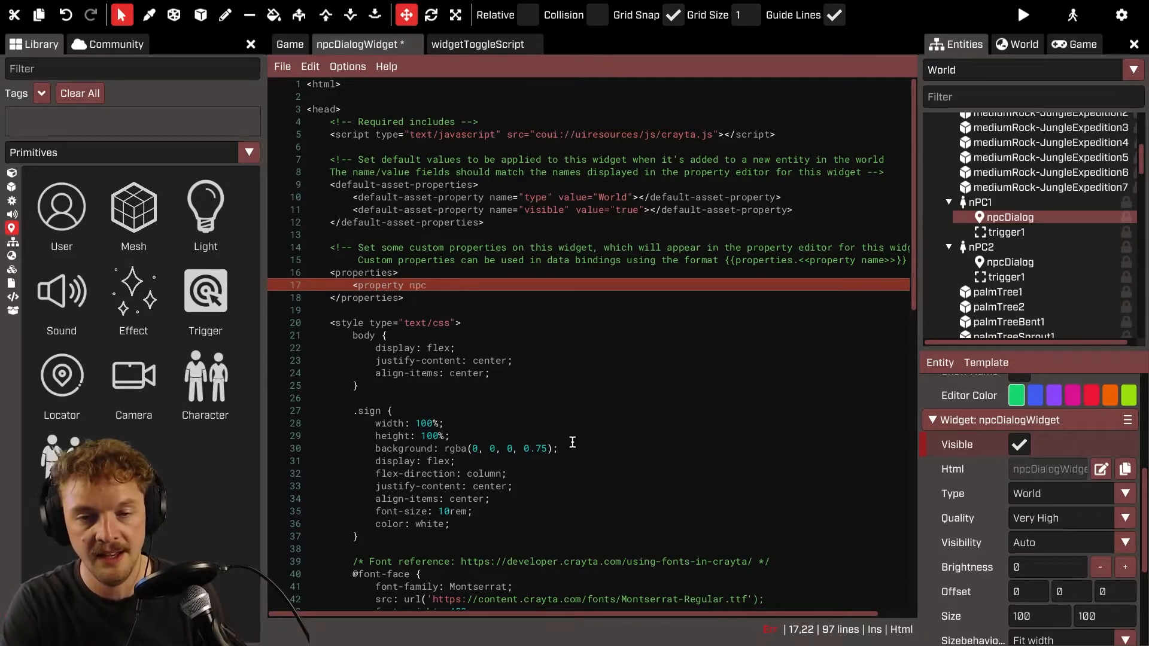
pyautogui.press('BackSpace')
pyautogui.press('BackSpace')
pyautogui.press('BackSpace')
pyautogui.write('name')
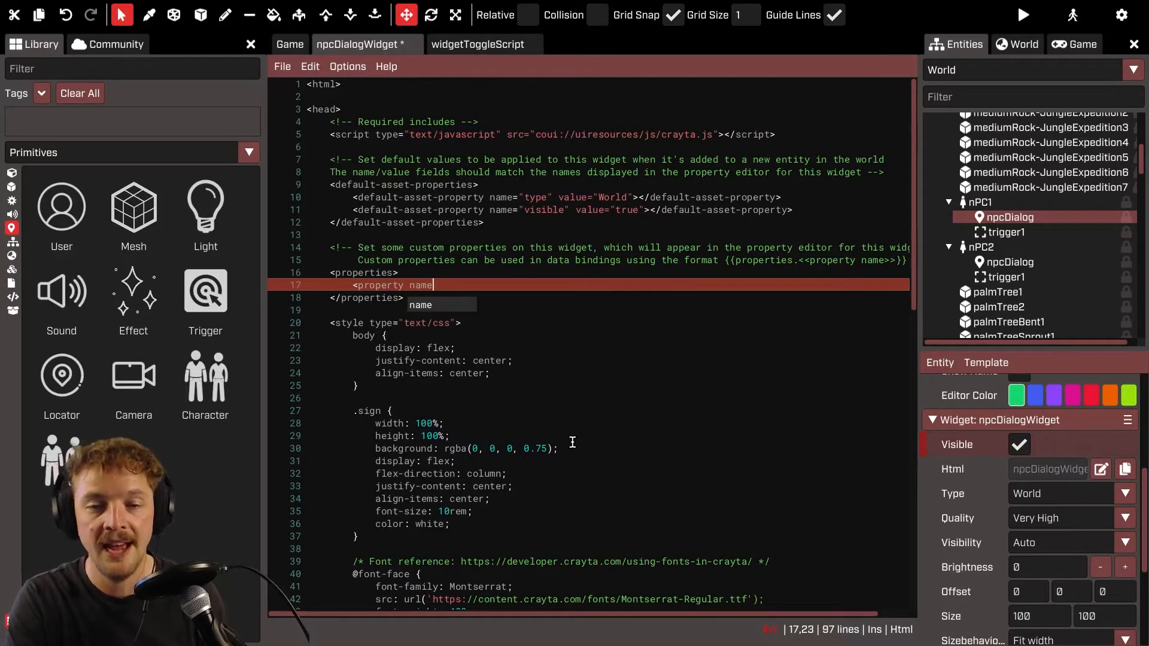
pyautogui.write('="')
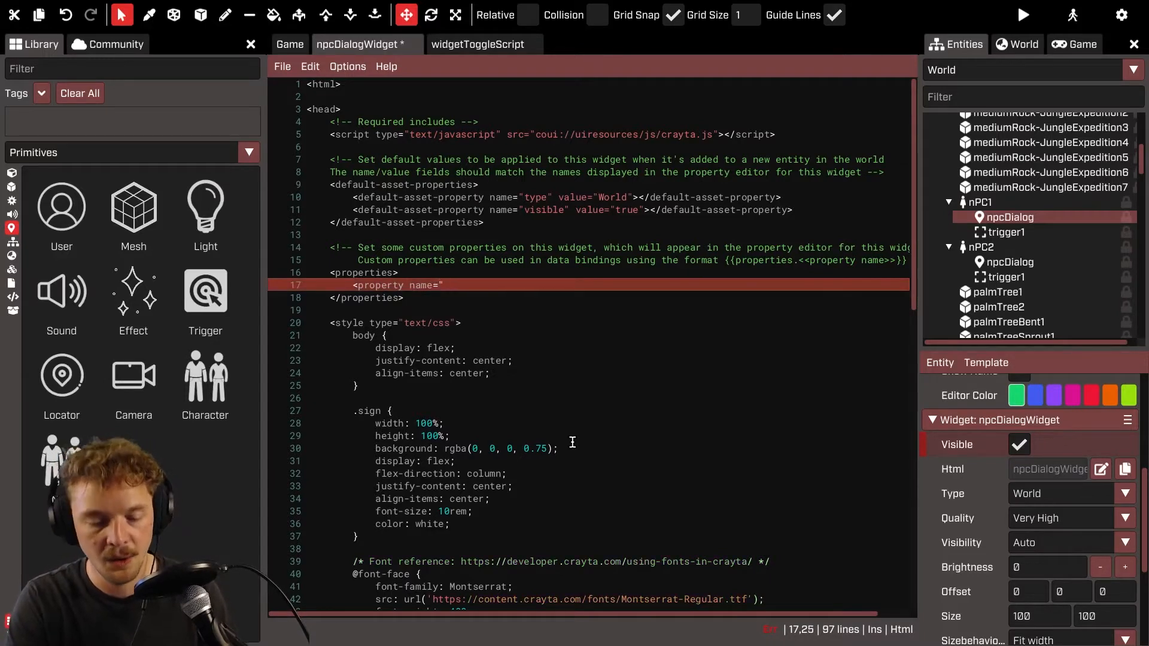
pyautogui.write('npc')
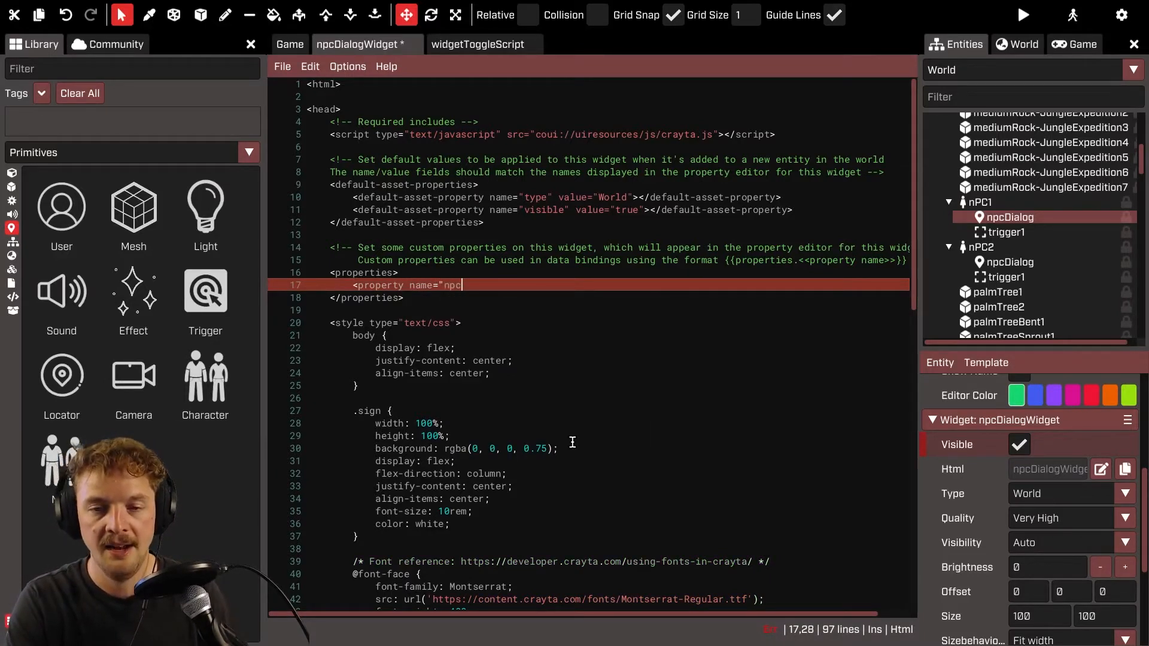
pyautogui.write('Dialog" type="')
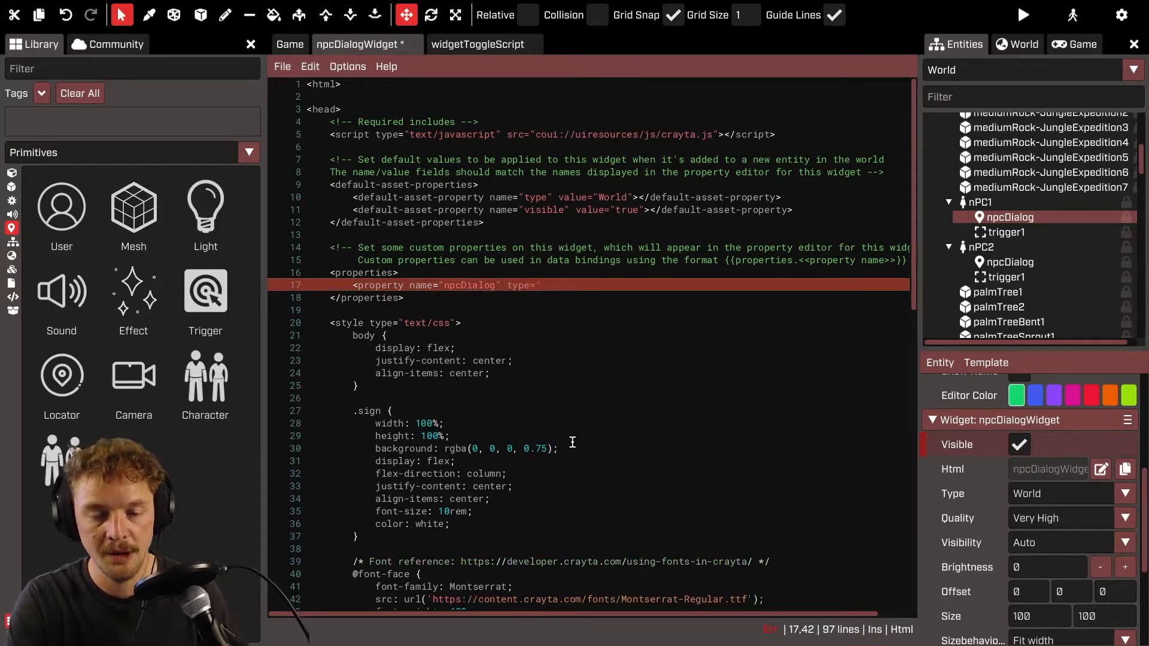
pyautogui.write('string')
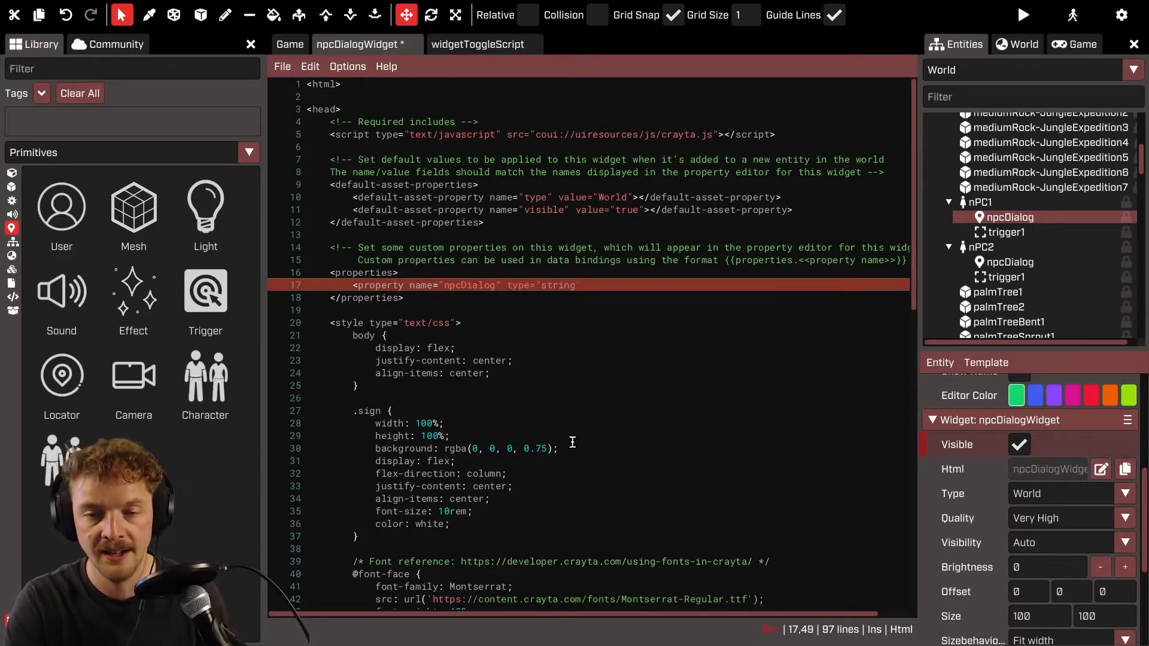
pyautogui.write('">')
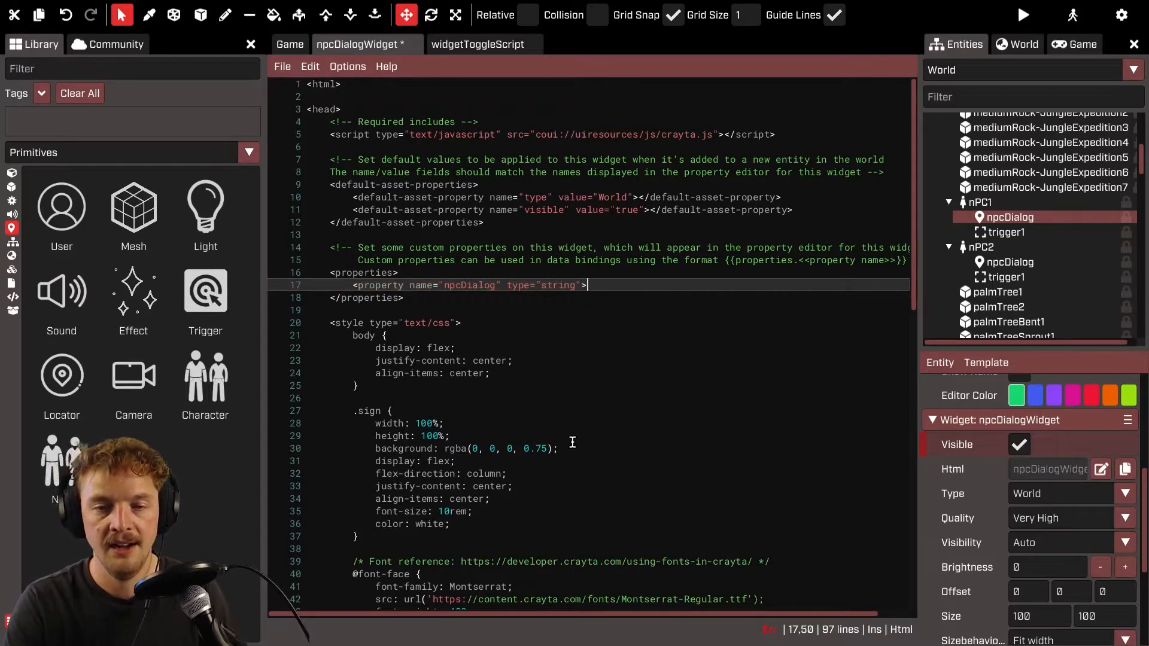
pyautogui.write('<')
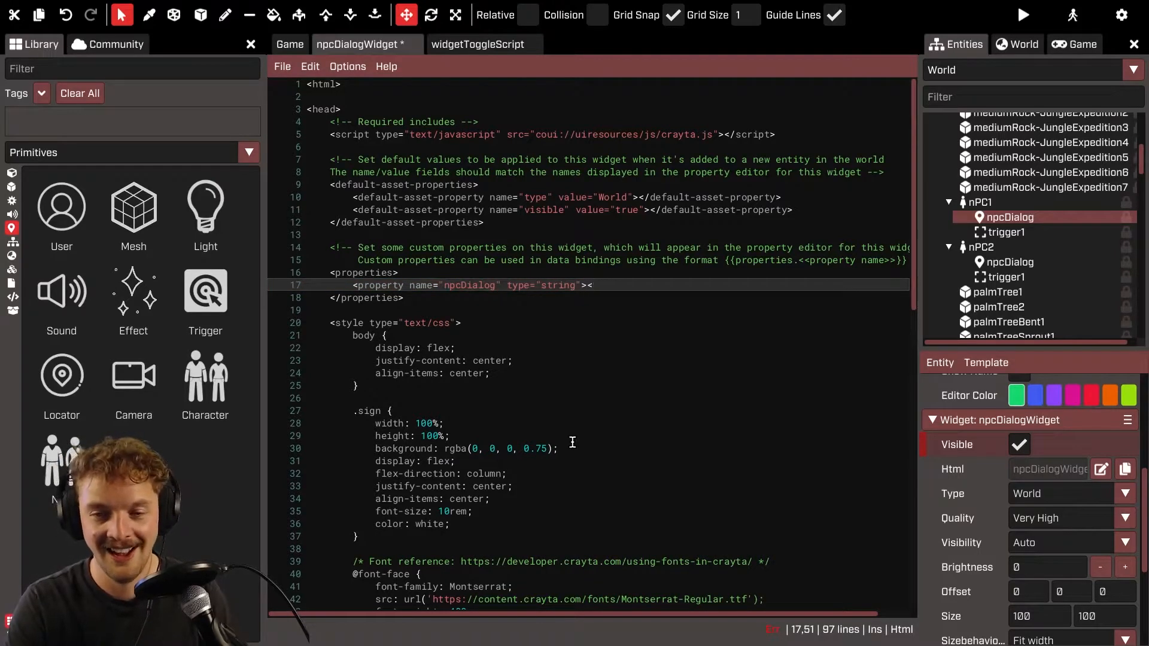
pyautogui.write('/property>')
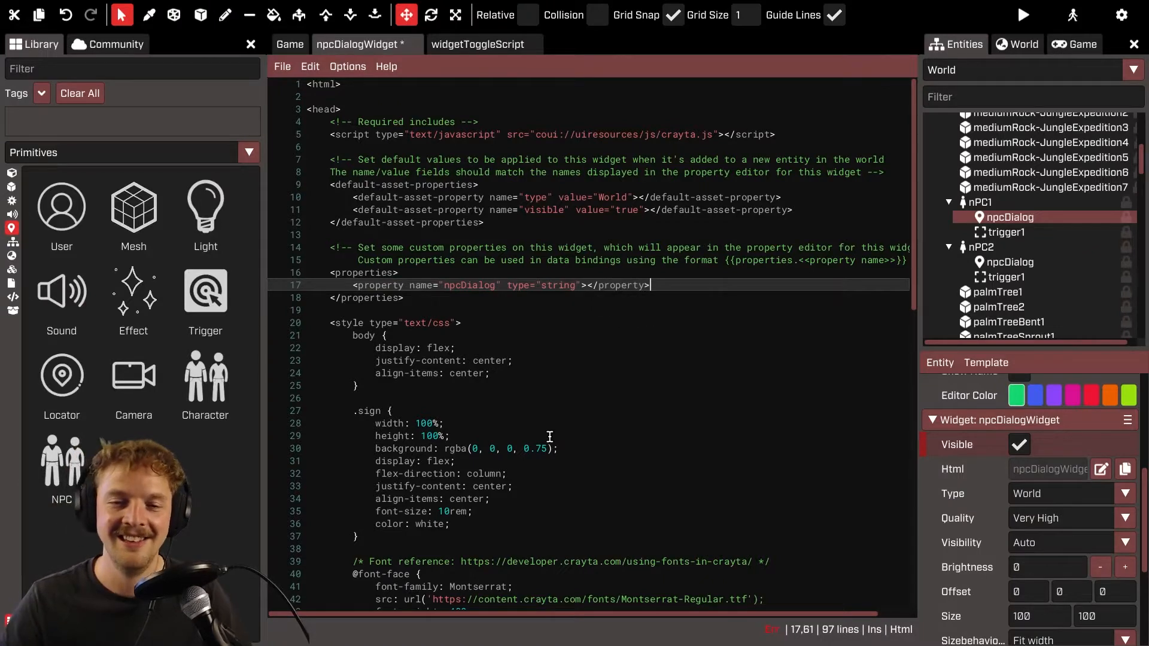
pyautogui.hotkey('ctrl', 's')
# - Review the name, type and closing tag of the npcDialog property line
pyautogui.click(358, 286)
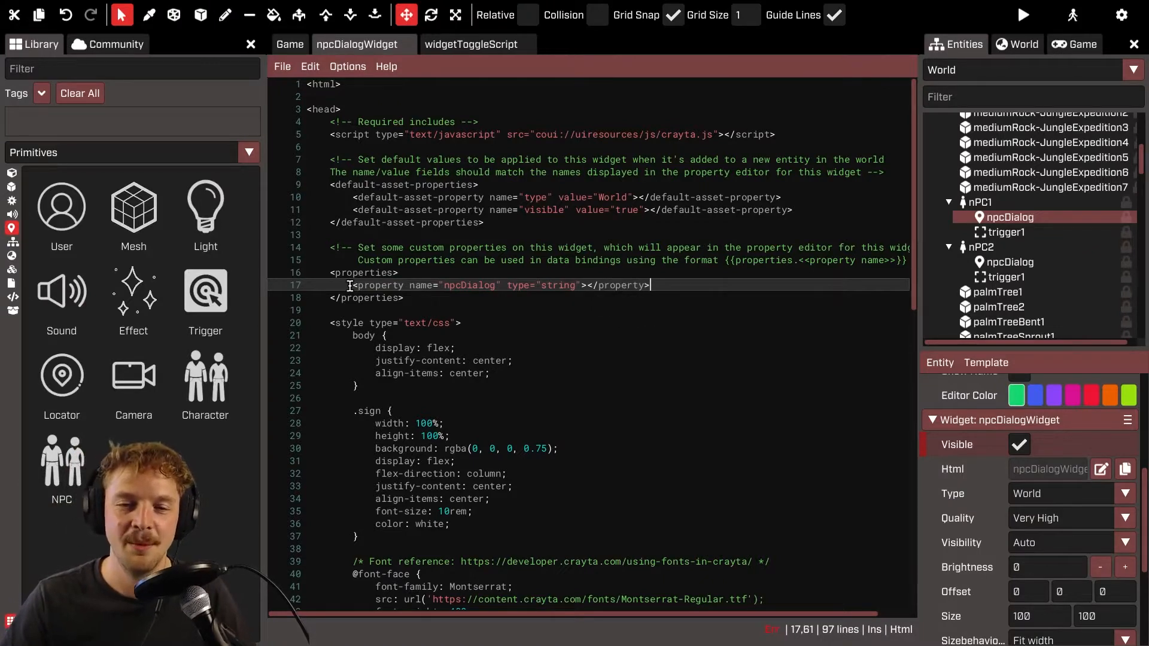
pyautogui.doubleClick(422, 286)
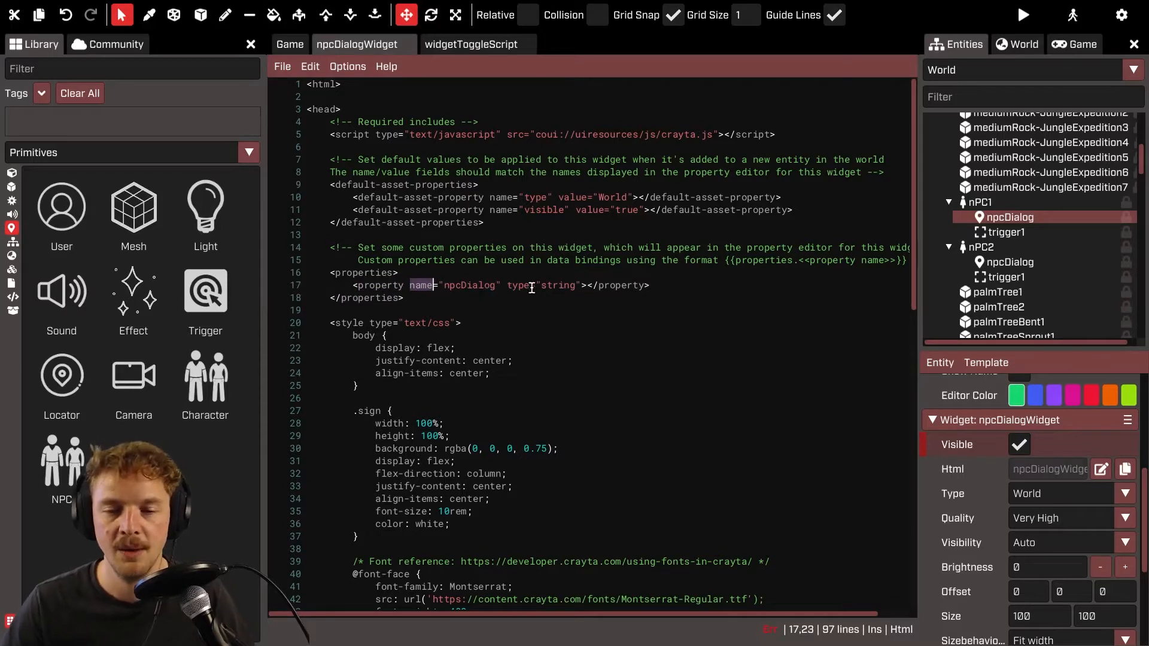
pyautogui.click(584, 285)
pyautogui.click(429, 308)
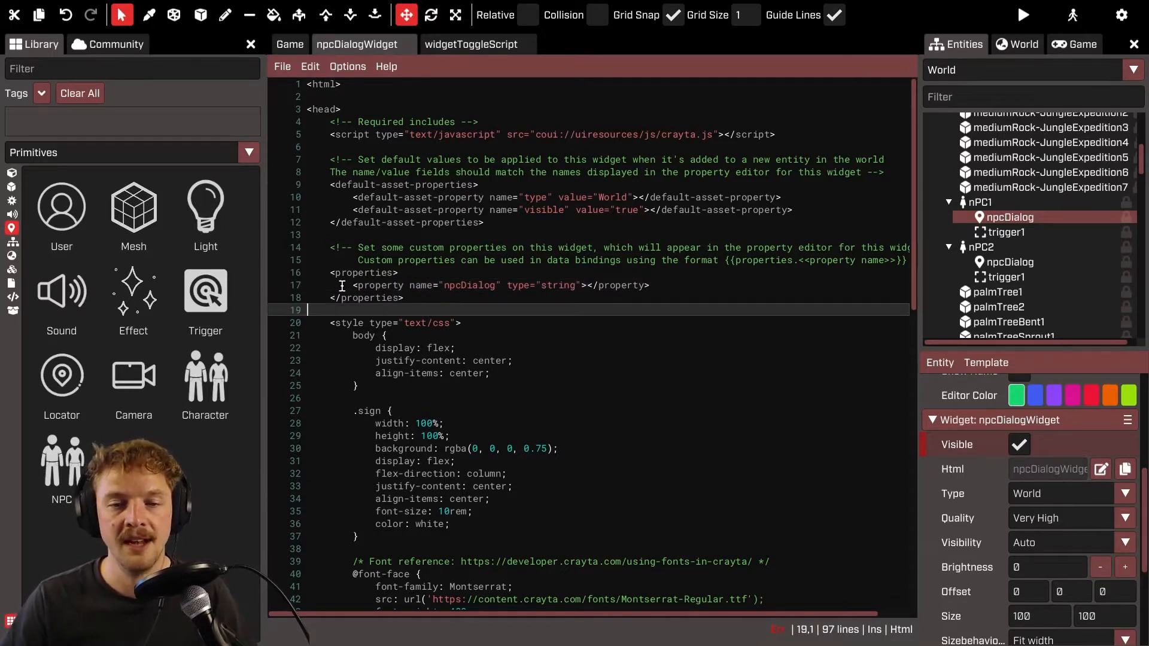
pyautogui.moveTo(353, 285); pyautogui.dragTo(590, 288)
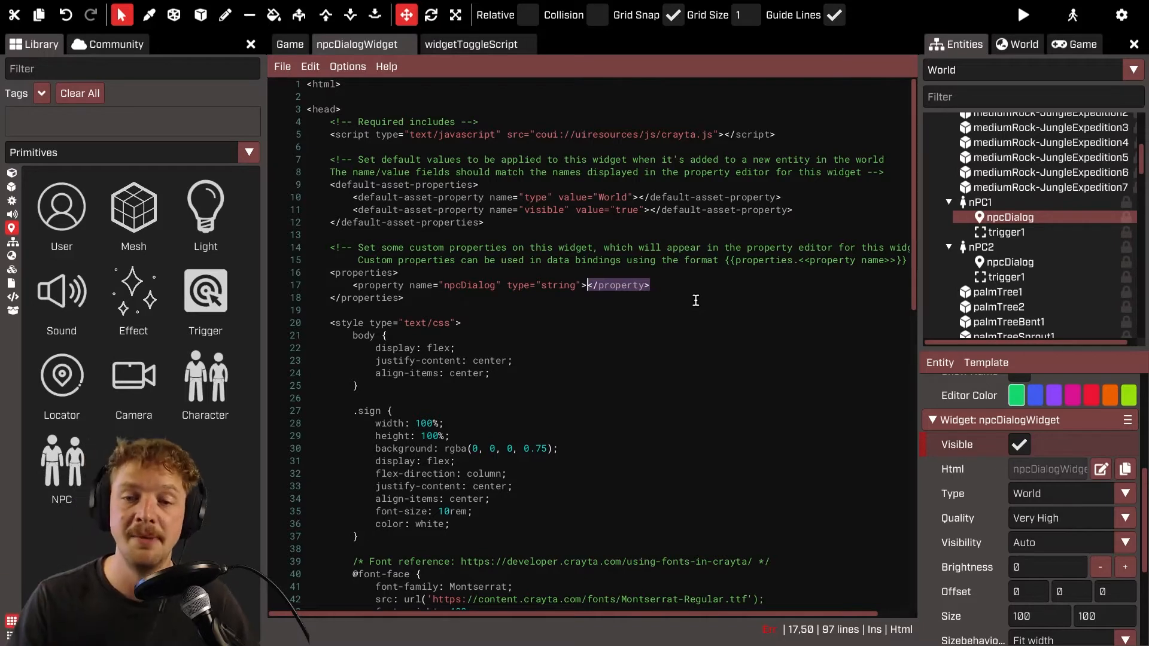
# - Duplicate the npcDialog property line directly below itself and save the file
pyautogui.moveTo(352, 286)
pyautogui.mouseDown()
pyautogui.moveTo(704, 285)
pyautogui.moveTo(352, 285)
pyautogui.mouseUp()
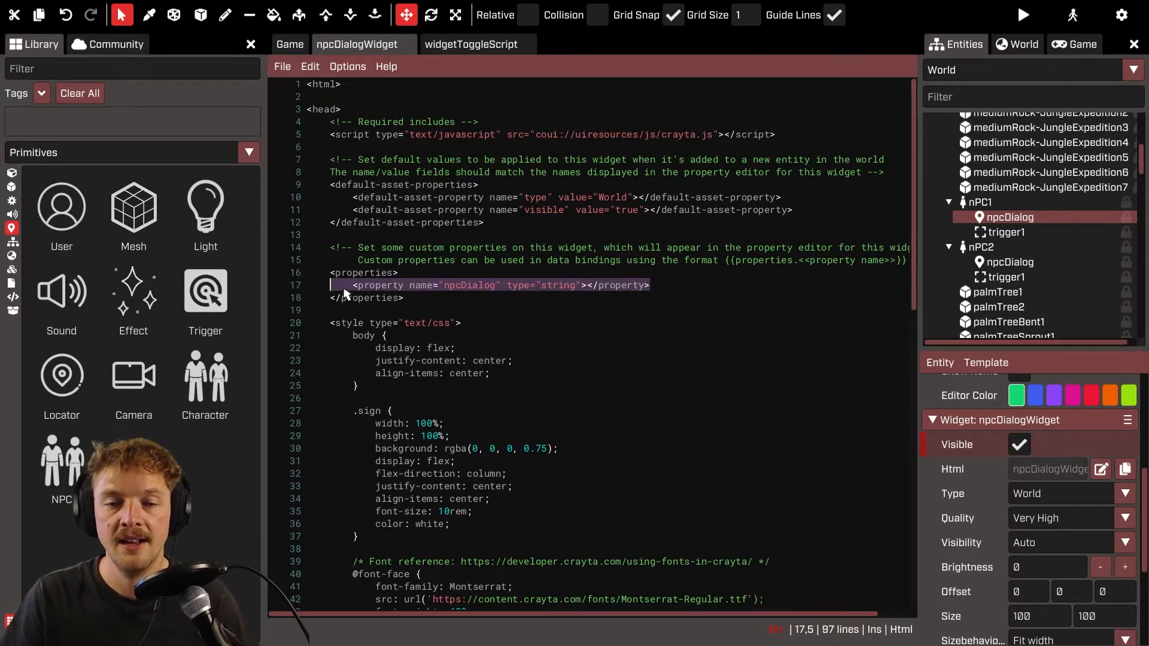
pyautogui.hotkey('ctrl', 'c')
pyautogui.click(656, 280)
pyautogui.press('Return')
pyautogui.hotkey('ctrl', 'v')
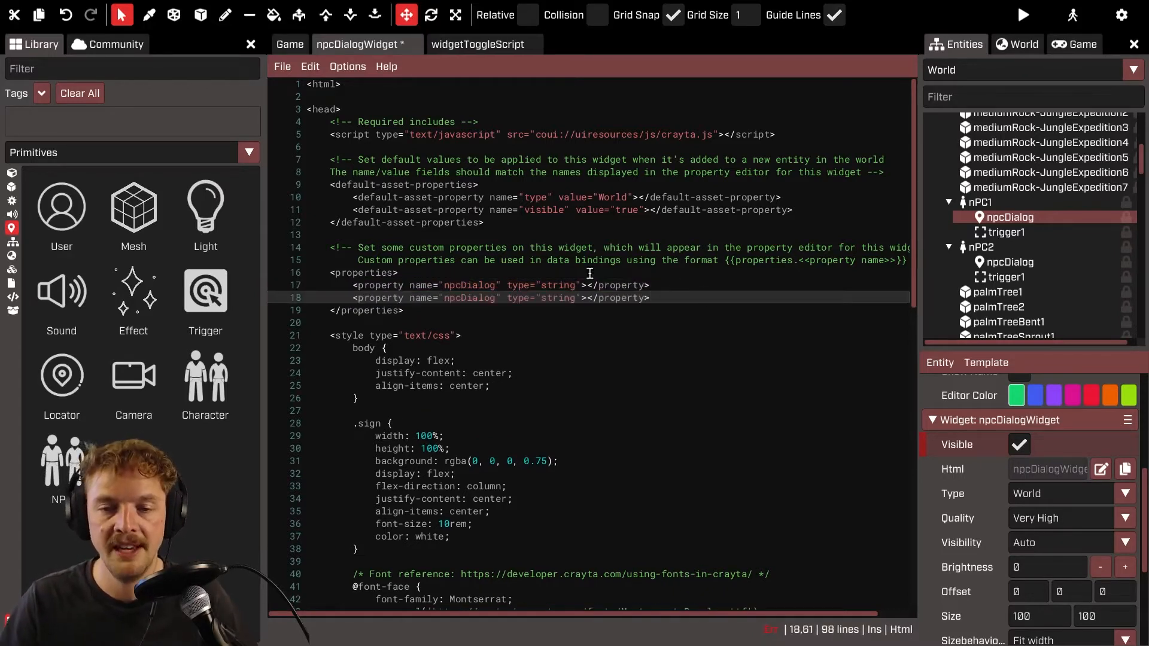
pyautogui.hotkey('ctrl', 's')
# - Rename the duplicated property to "npcName" and save the file
pyautogui.doubleClick(470, 297)
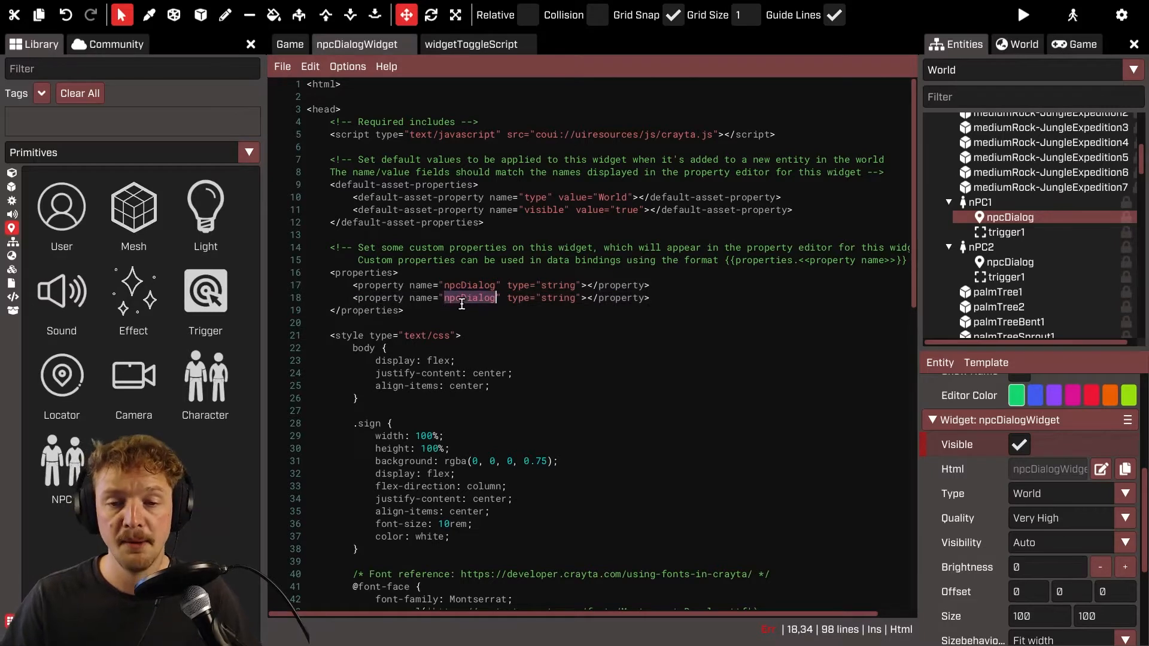
pyautogui.write('npcN')
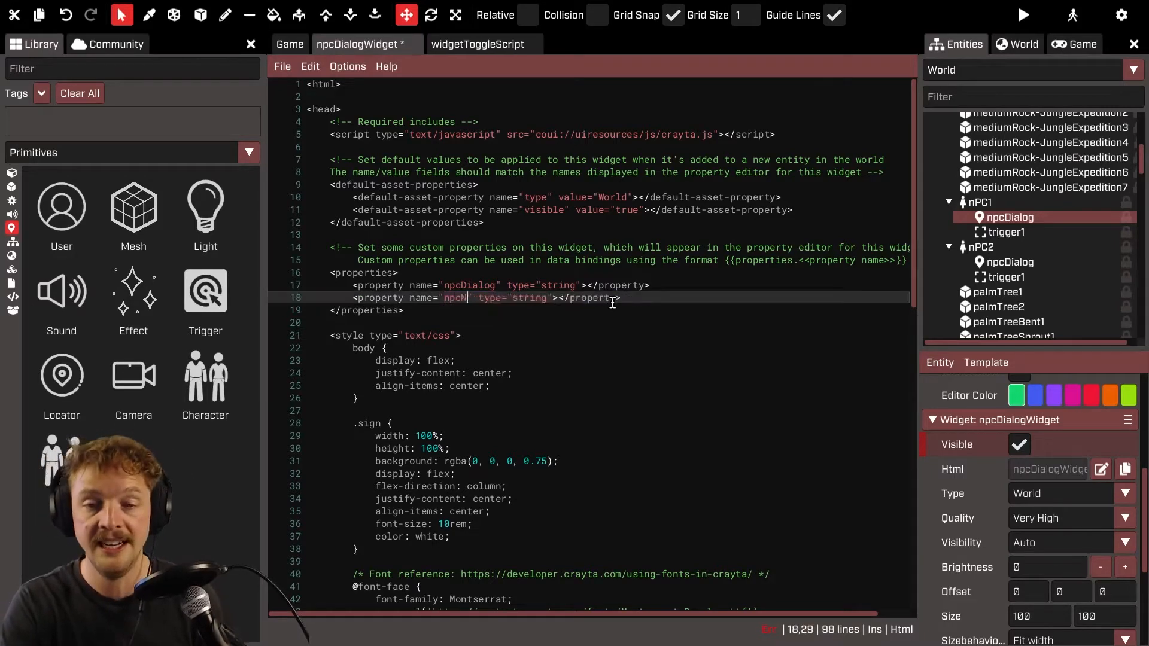
pyautogui.write('ame')
pyautogui.click(764, 261)
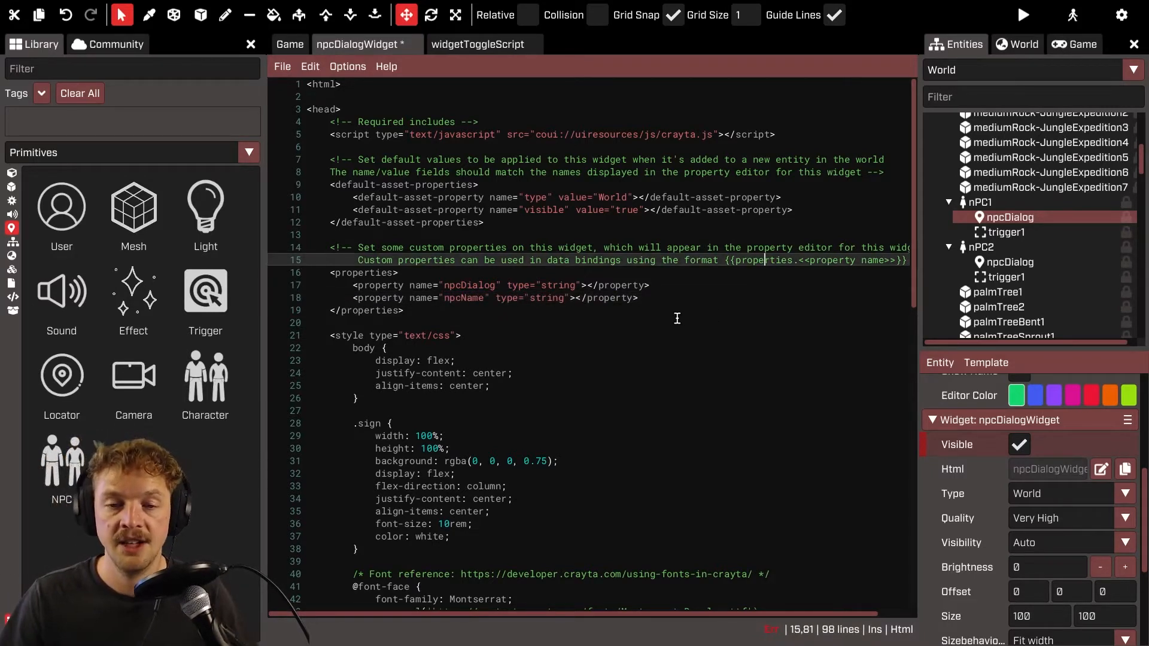
pyautogui.hotkey('ctrl', 's')
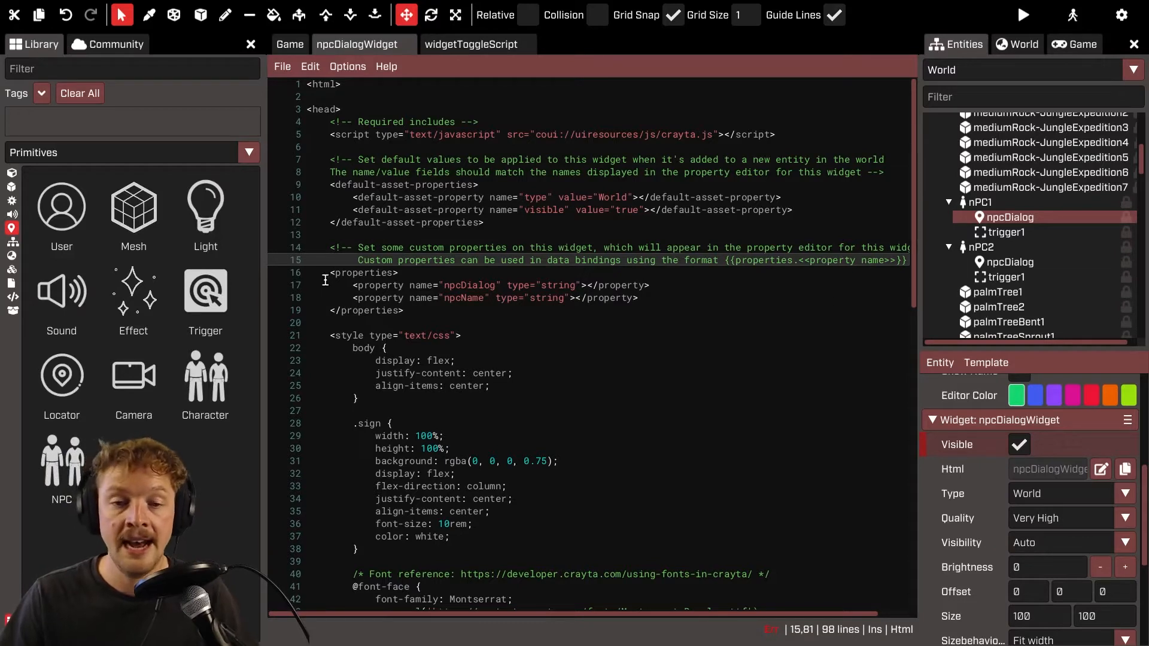
# - Select the npcDialog locator under nPC1 and set its widget's Npc Dialog property to "Avast!"
pyautogui.click(1009, 220)
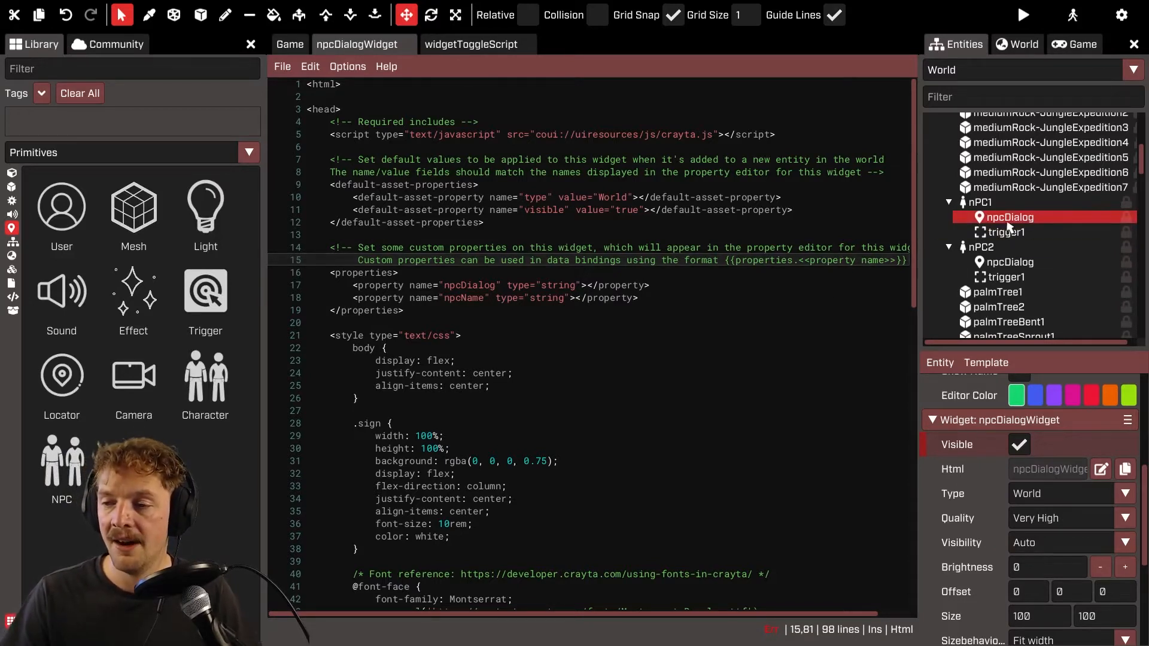
pyautogui.scroll(-2, 1084, 489)
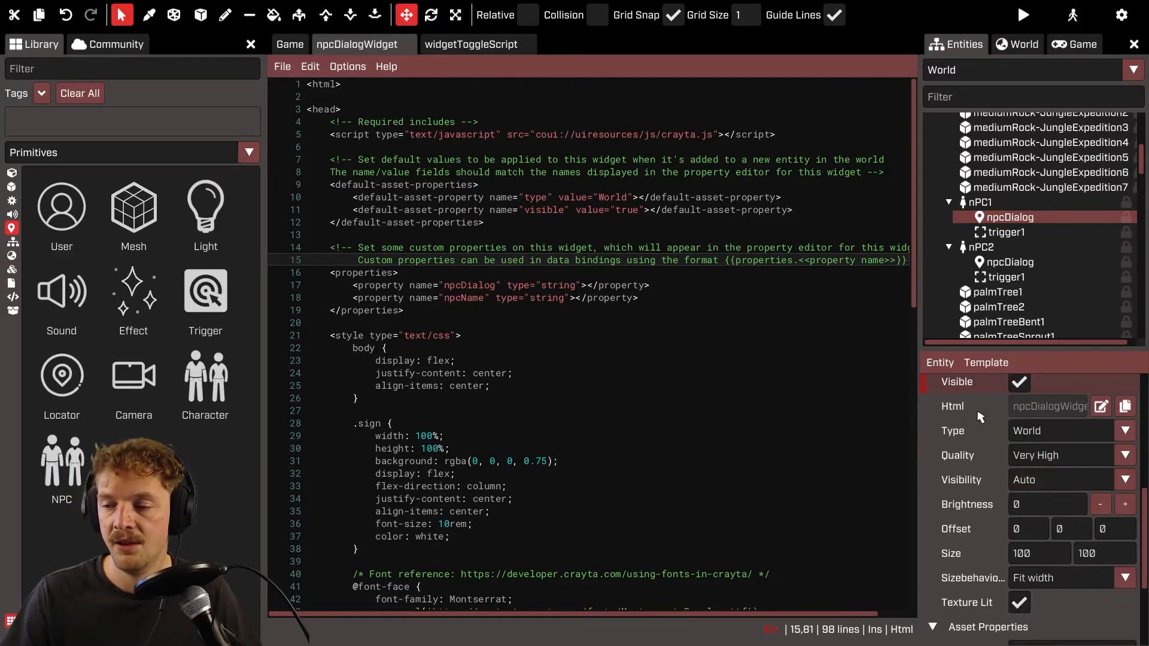
pyautogui.scroll(5, 1145, 562)
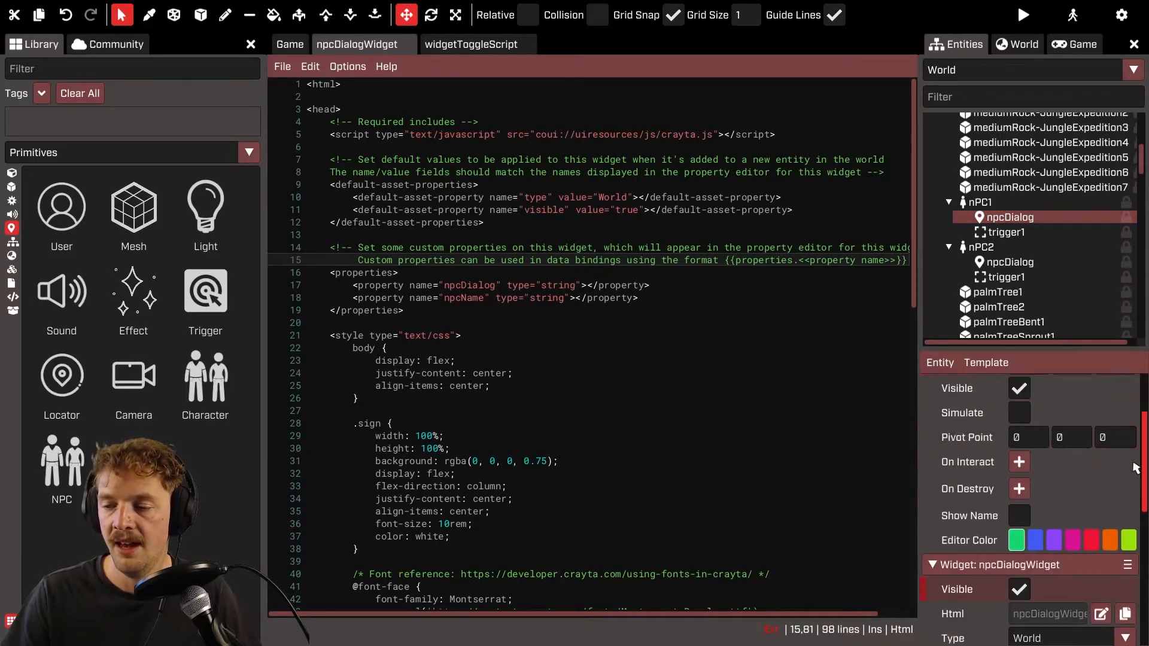
pyautogui.scroll(-4, 1145, 562)
pyautogui.scroll(1, 975, 436)
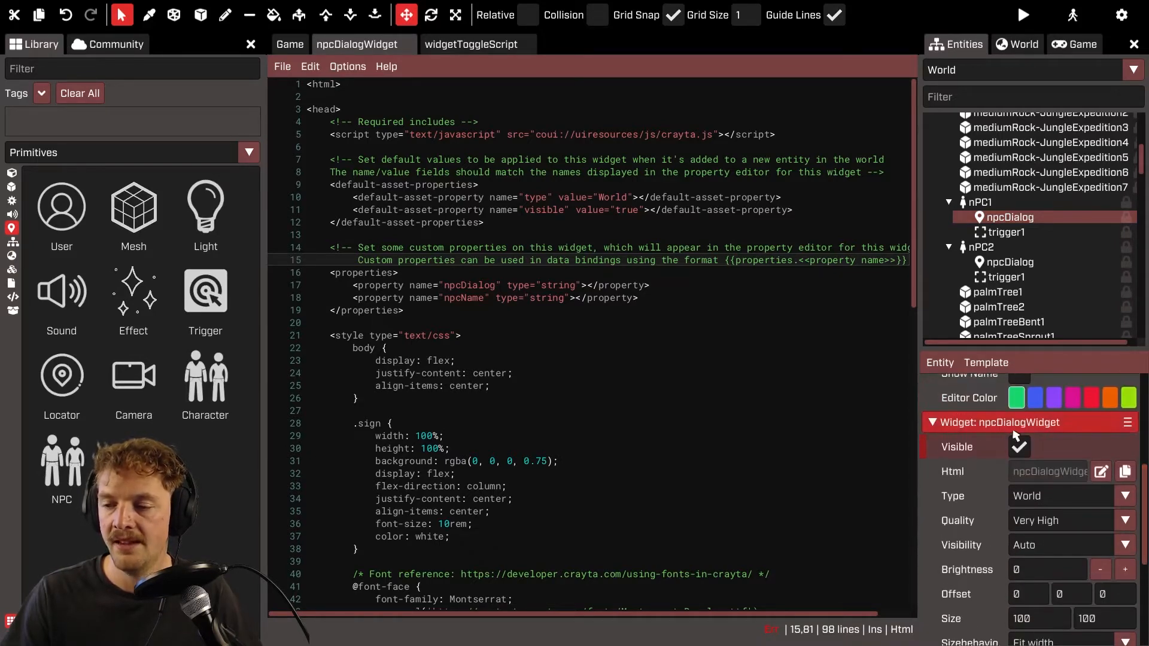
pyautogui.scroll(-2, 964, 584)
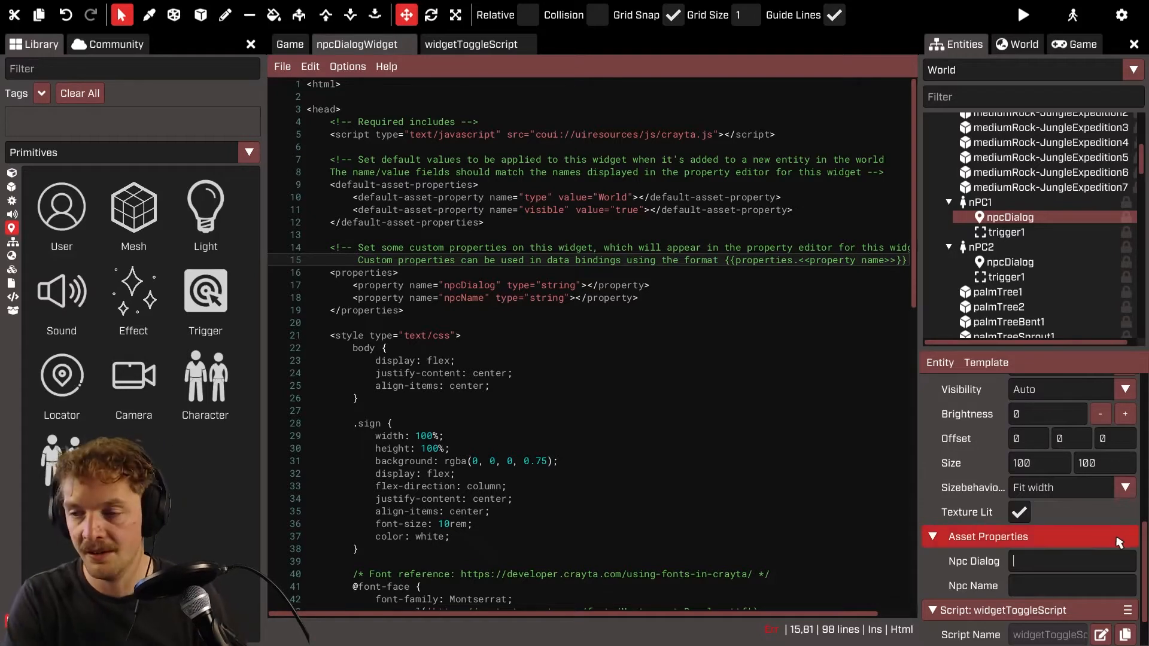
pyautogui.write('Avast')
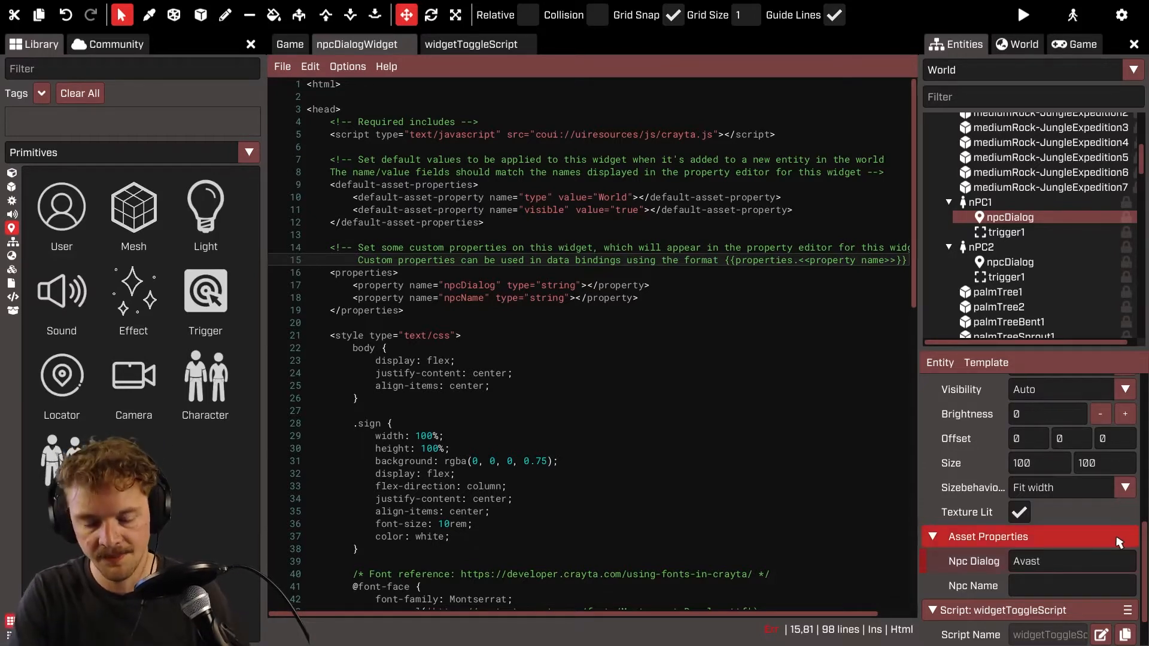
pyautogui.write('!')
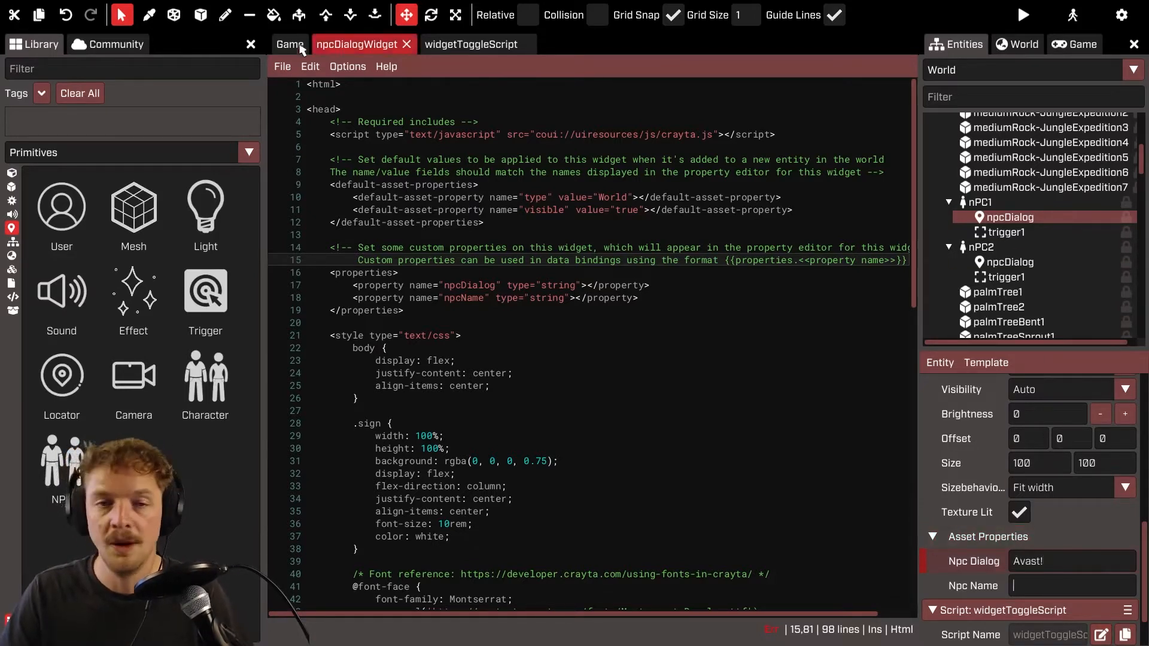
# - Return to the game world view and set the Npc Name property of nPC1's npcDialog widget to "Captain Cabin"
pyautogui.click(292, 45)
pyautogui.moveTo(593, 350); pyautogui.dragTo(772, 377, button='right')
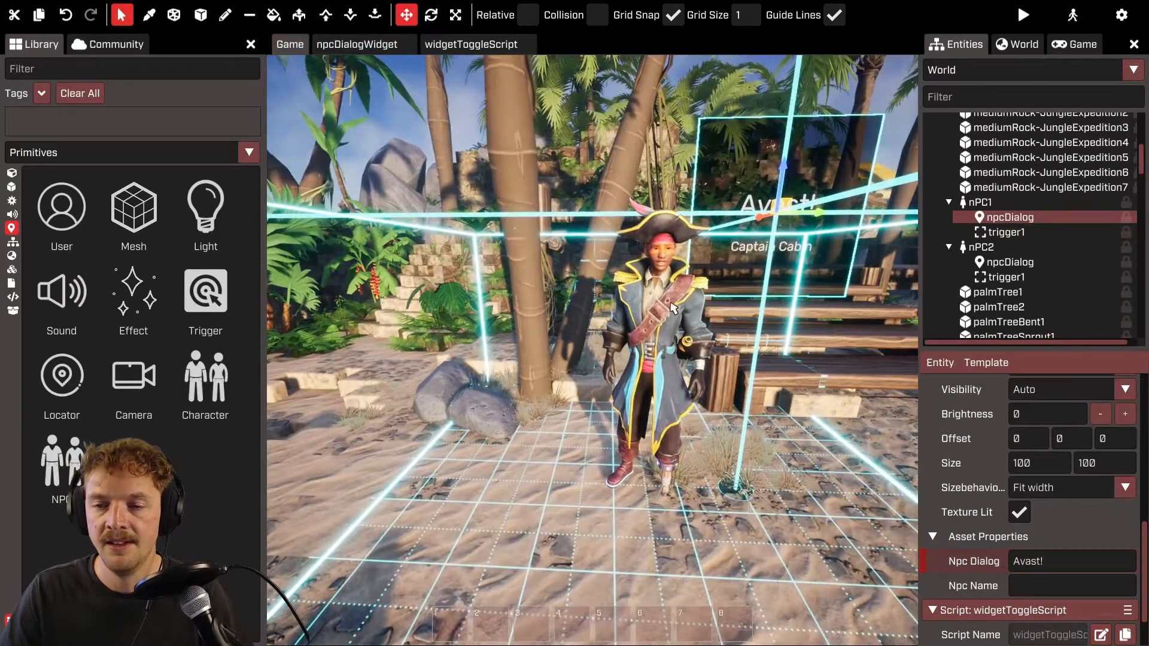
pyautogui.click(1076, 582)
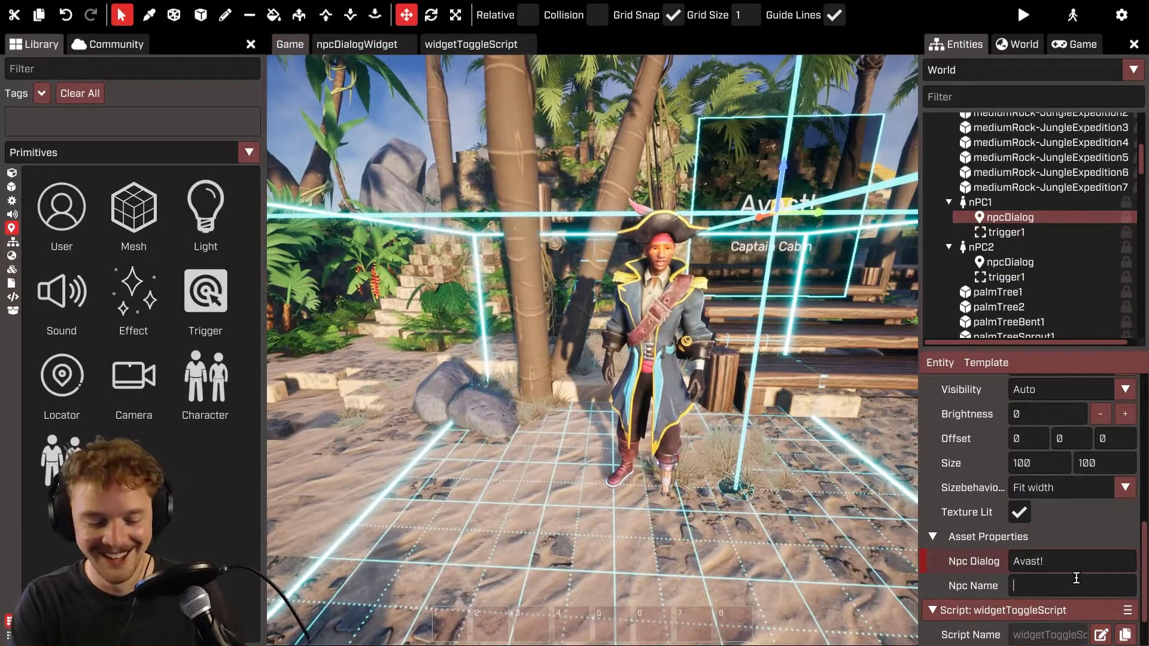
pyautogui.write('Captain Ca')
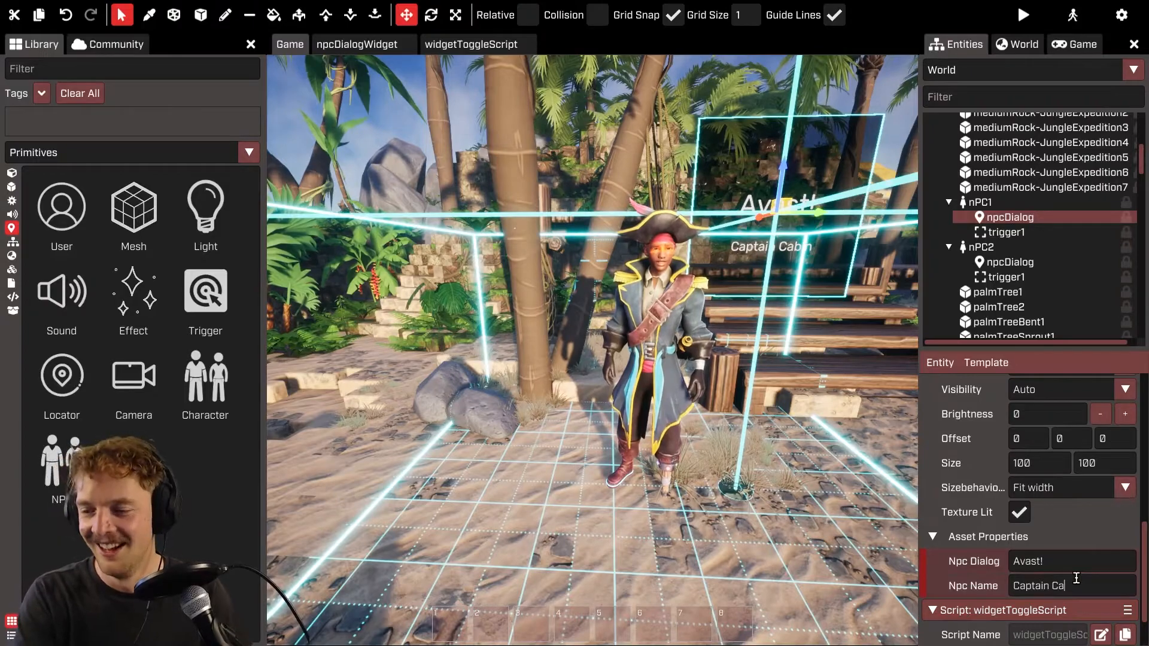
pyautogui.write('bin')
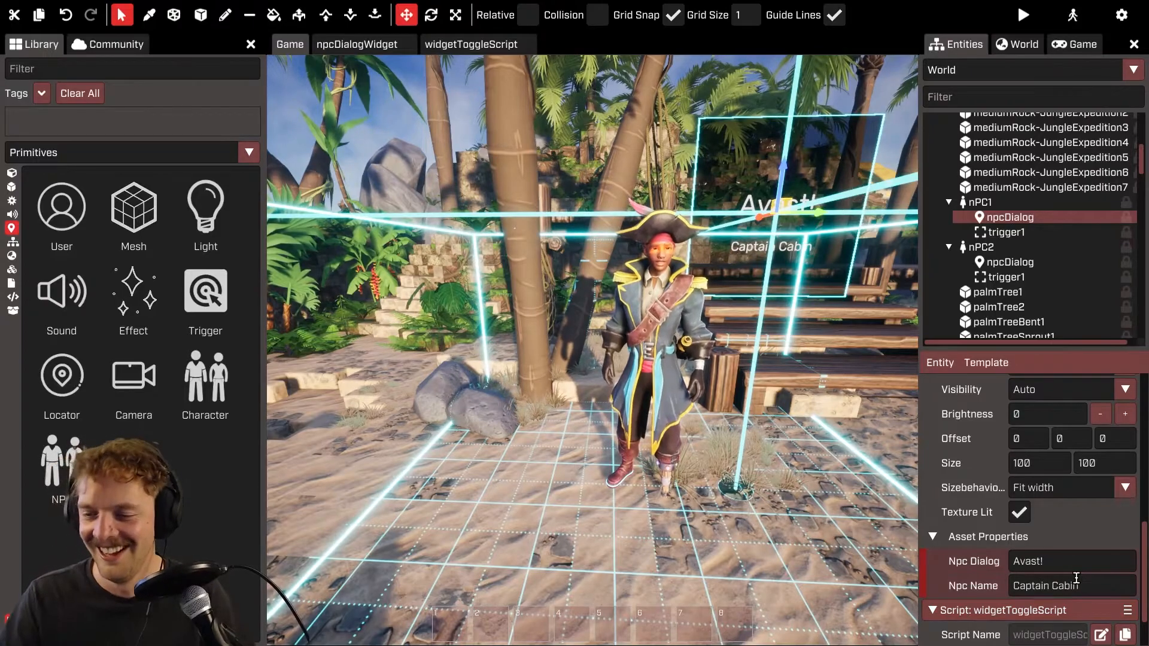
# - Select the npcDialog locator under the cook, nPC2, and set its Npc Dialog property to "Hello there me hearty"
pyautogui.moveTo(838, 430); pyautogui.dragTo(538, 418, button='right')
pyautogui.press('w')
pyautogui.press('s')
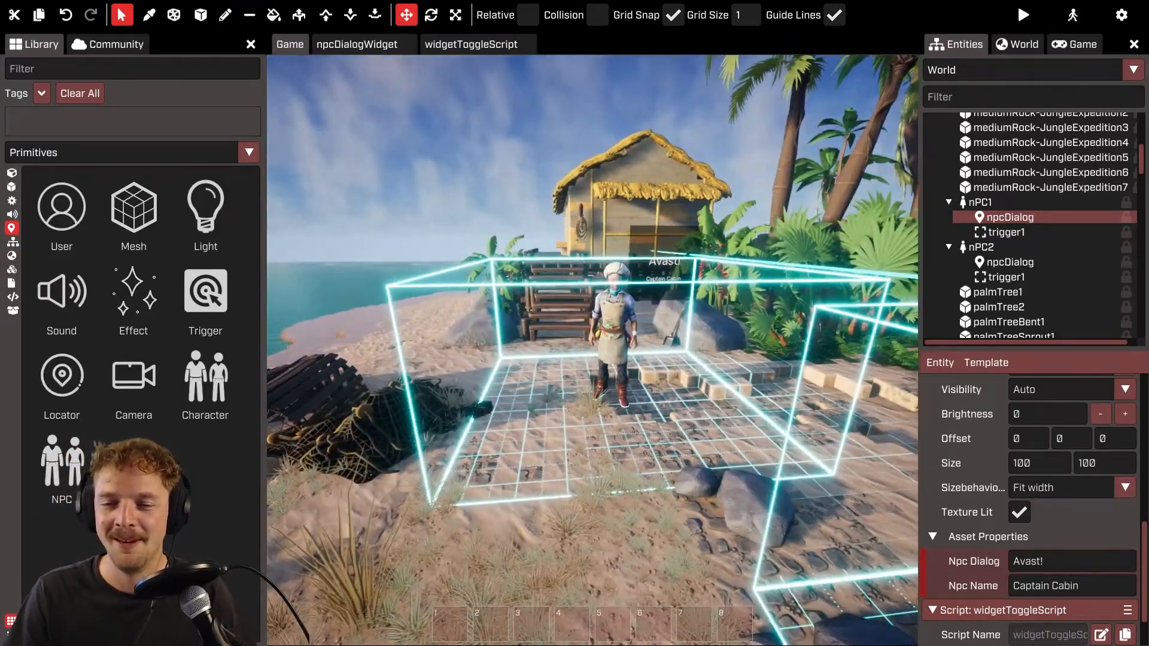
pyautogui.click(610, 320)
pyautogui.press('w')
pyautogui.moveTo(610, 320); pyautogui.dragTo(586, 323, button='right')
pyautogui.moveTo(701, 383); pyautogui.dragTo(709, 362, button='right')
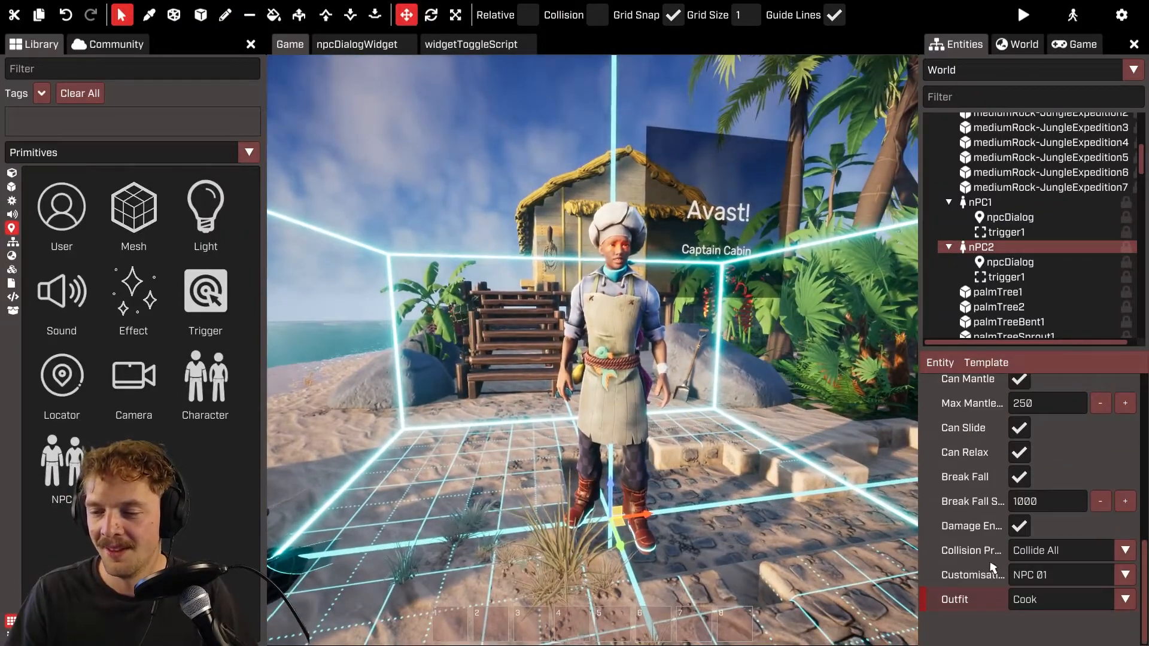
pyautogui.click(1010, 265)
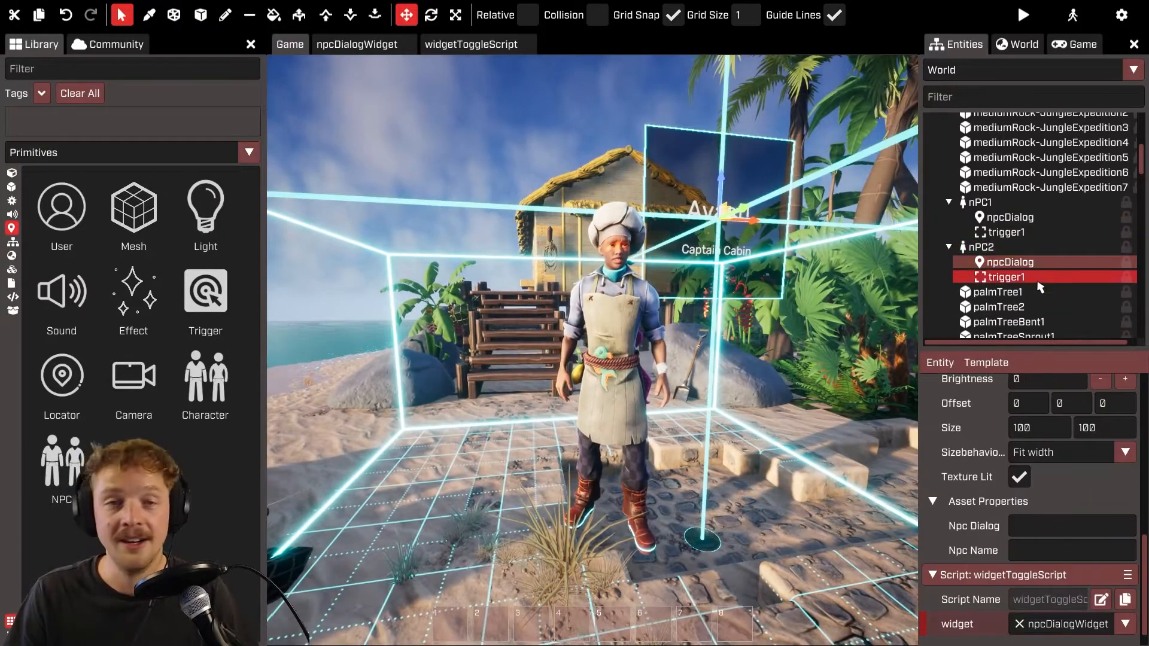
pyautogui.scroll(-1, 1054, 589)
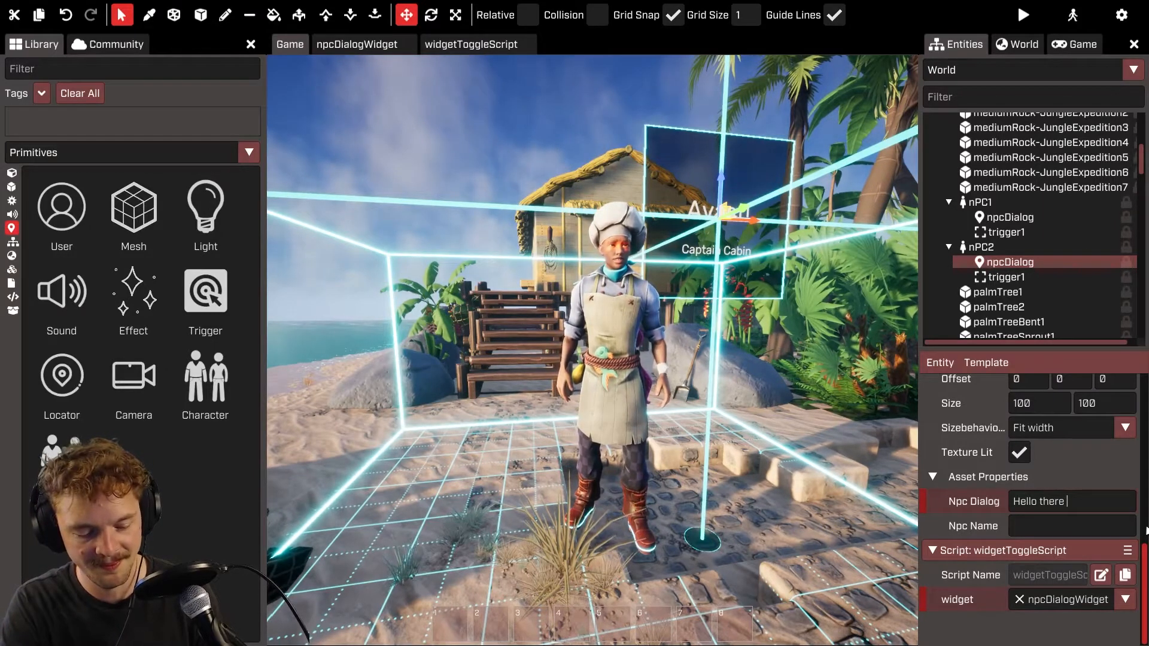
pyautogui.write('arty')
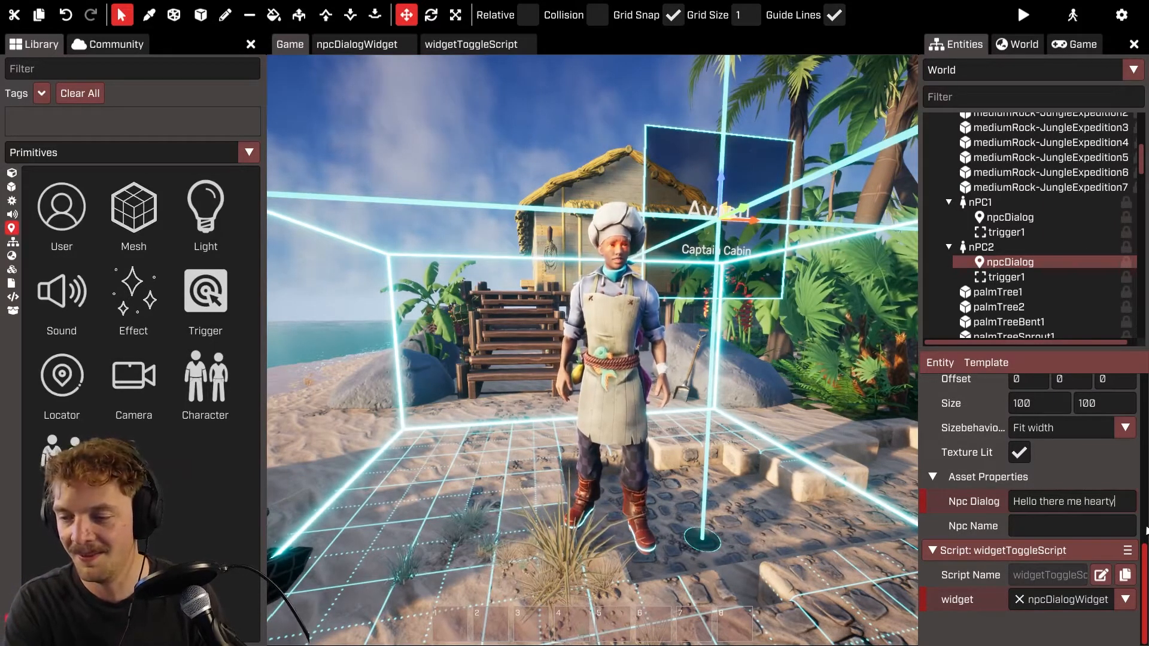
# - Select the opening word "Hello" with its trailing space in the cook's Npc Dialog text
pyautogui.hotkey('shift', 'Left')
pyautogui.hotkey('shift', 'Left')
pyautogui.hotkey('shift', 'Left')
pyautogui.hotkey('shift', 'Left')
pyautogui.hotkey('shift', 'Left')
pyautogui.hotkey('shift', 'Left')
pyautogui.hotkey('shift', 'Left')
pyautogui.hotkey('shift', 'Left')
pyautogui.hotkey('shift', 'Left')
pyautogui.hotkey('shift', 'Left')
pyautogui.hotkey('shift', 'Left')
pyautogui.hotkey('shift', 'Left')
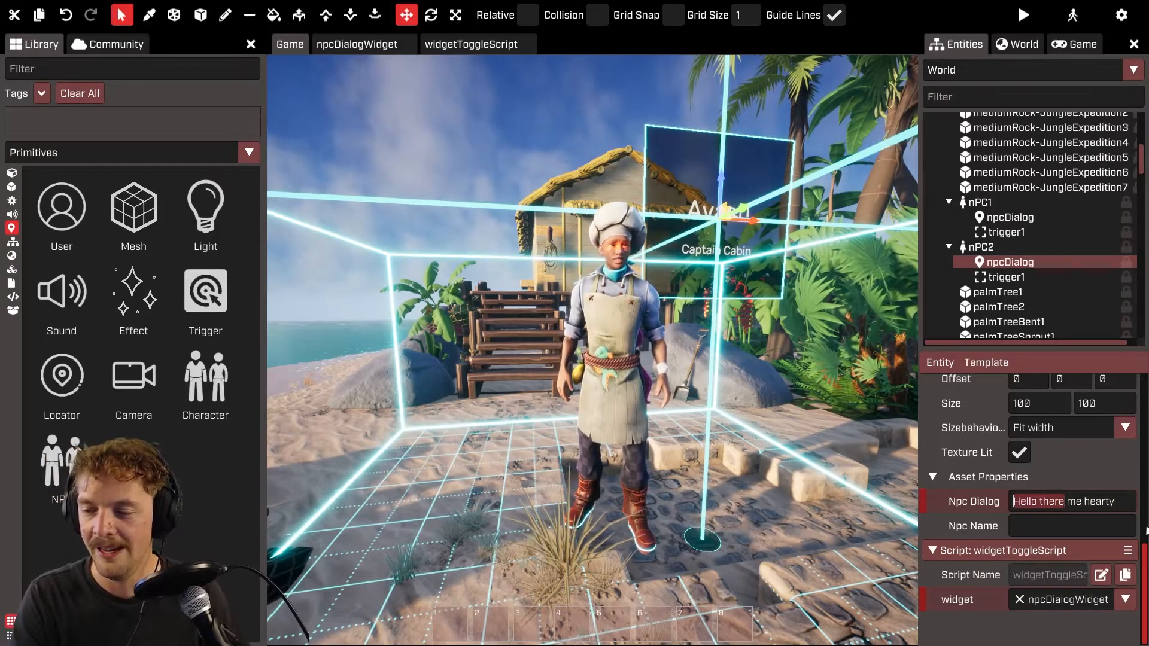
pyautogui.press('Left')
pyautogui.hotkey('shift', 'Right')
pyautogui.hotkey('shift', 'Right')
pyautogui.hotkey('shift', 'Right')
pyautogui.hotkey('shift', 'Right')
pyautogui.hotkey('shift', 'Right')
pyautogui.hotkey('shift', 'Right')
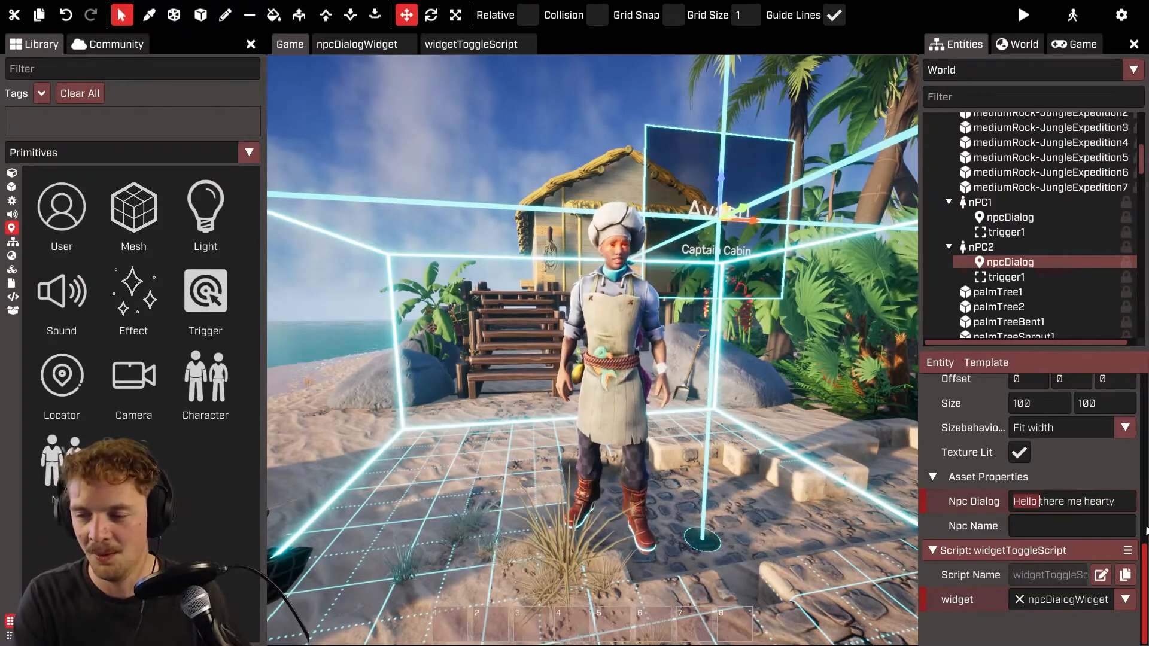
# - Set nPC2's dialog text to "Ahoy there me hearty!" and its NPC name to "Cookie The Cook"
pyautogui.write('Ahoy')
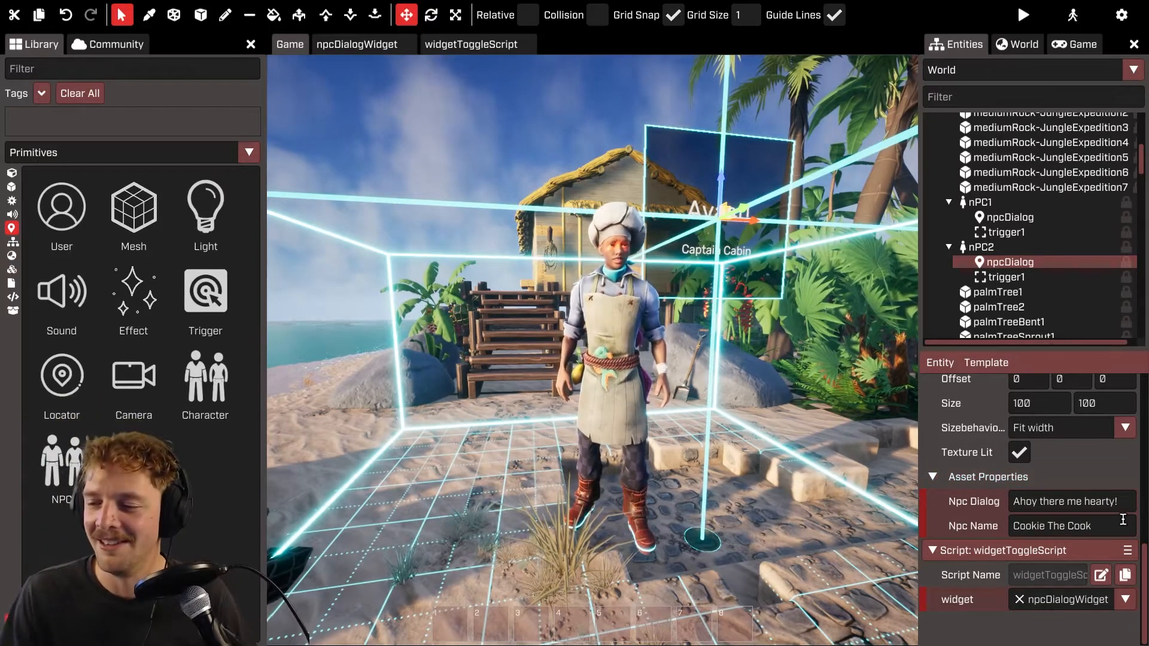
# - Compare the dialog and name properties of the npcDialog widgets on nPC1 and nPC2 with their signs in the world
pyautogui.moveTo(789, 302); pyautogui.dragTo(904, 302, button='right')
pyautogui.press('s')
pyautogui.moveTo(598, 353); pyautogui.dragTo(634, 357, button='right')
pyautogui.press('w')
pyautogui.click(520, 358)
pyautogui.press('s')
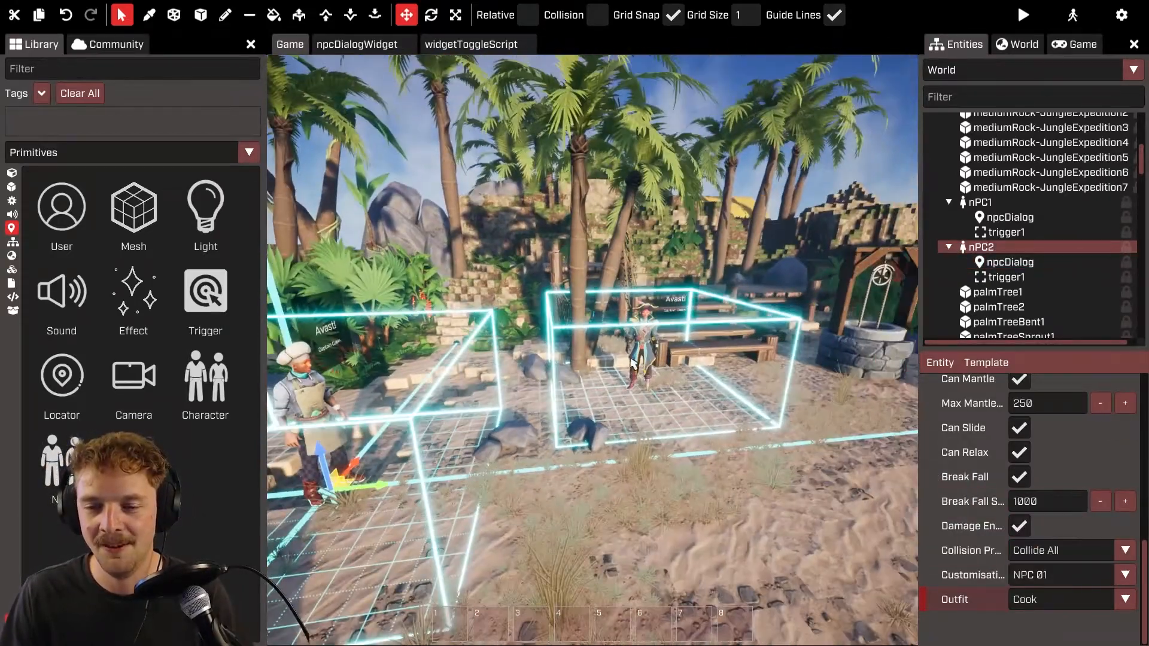
pyautogui.click(640, 355)
pyautogui.click(1056, 262)
pyautogui.click(1010, 218)
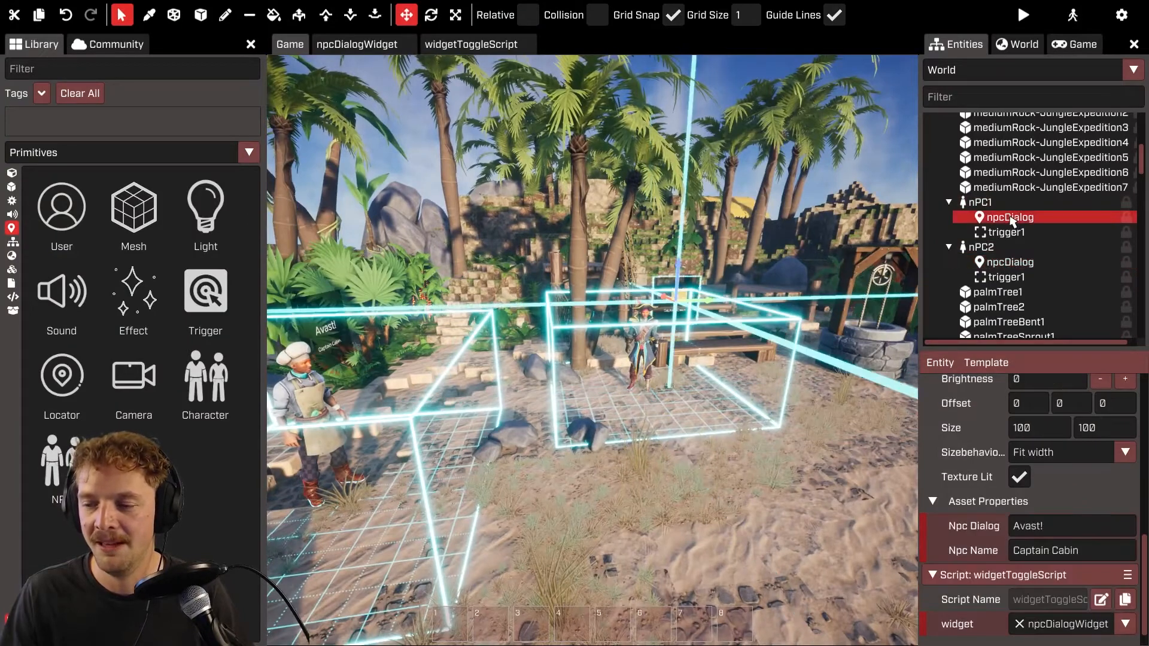
pyautogui.click(1011, 261)
pyautogui.click(1011, 218)
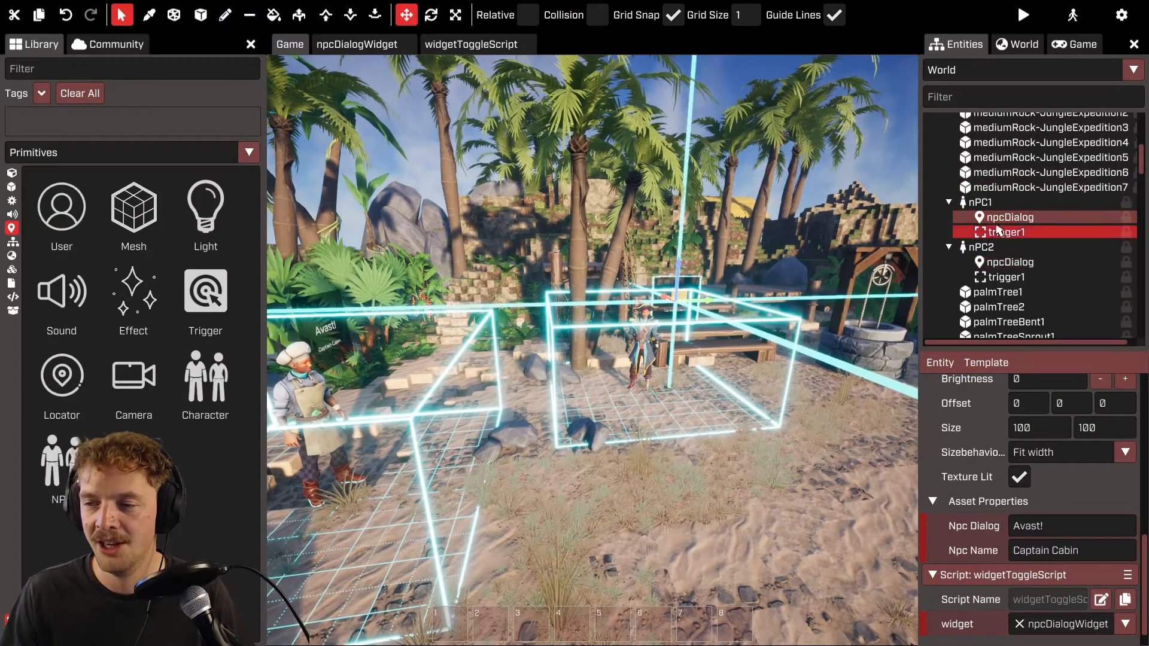
pyautogui.click(1021, 263)
pyautogui.click(1020, 265)
pyautogui.press('w')
pyautogui.moveTo(706, 335); pyautogui.dragTo(478, 335, button='right')
pyautogui.press('s')
pyautogui.press('w')
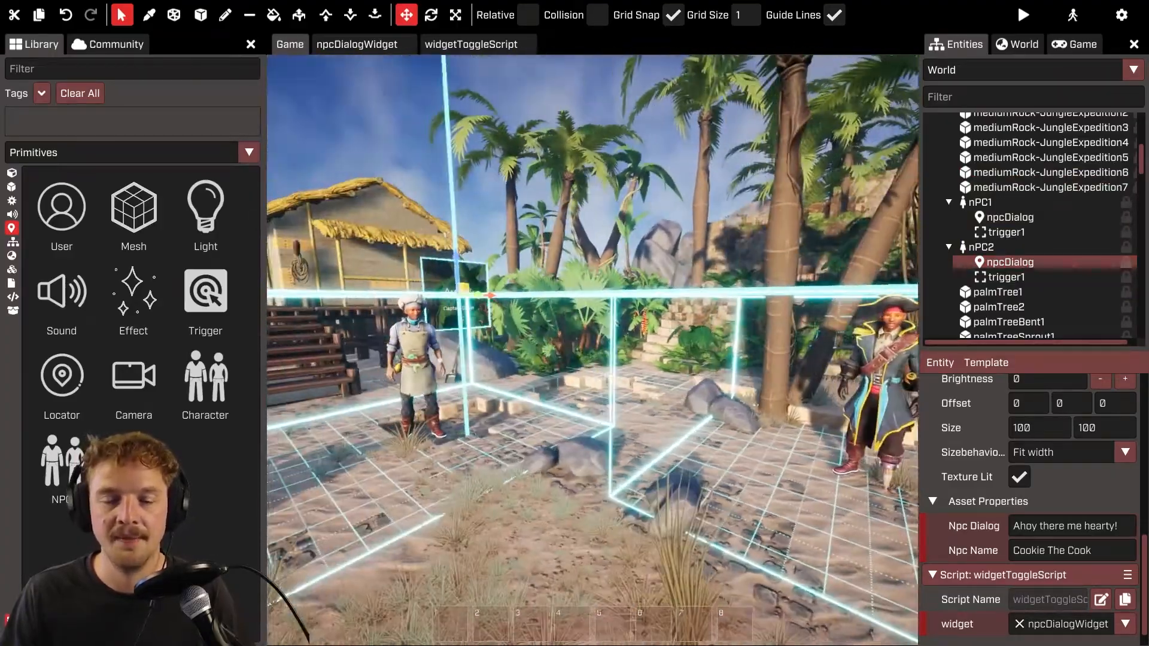
# - In the npcDialogWidget code, change the source of the h1 heading's data binding to properties
pyautogui.click(356, 44)
pyautogui.scroll(-10, 557, 414)
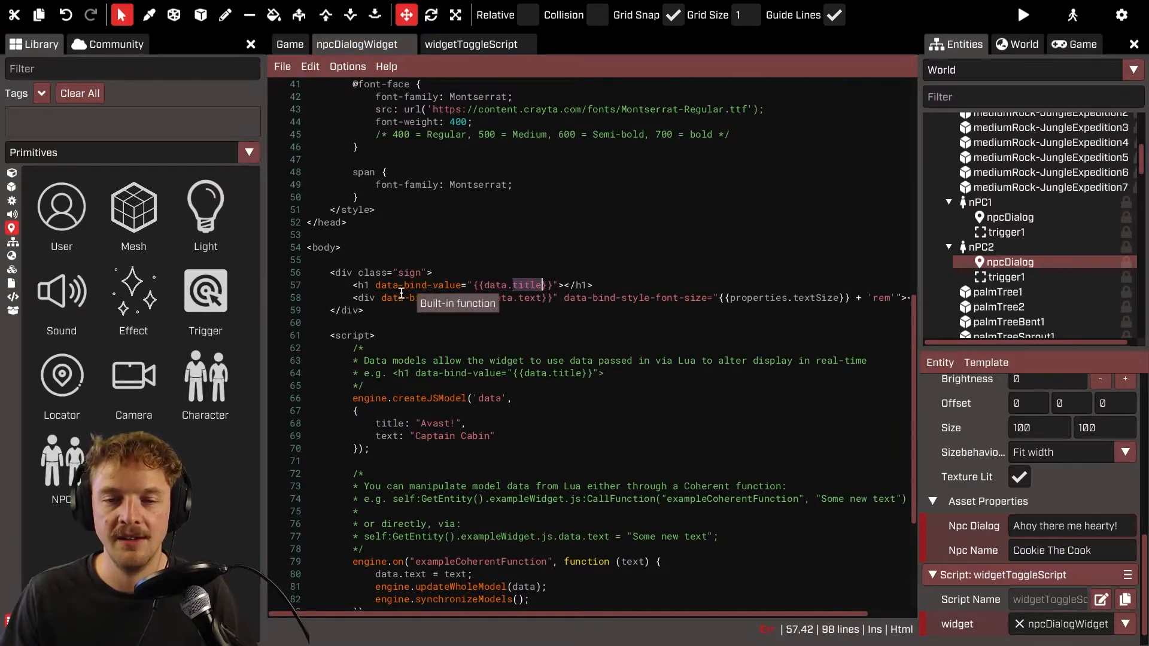
pyautogui.moveTo(353, 284); pyautogui.dragTo(677, 308)
pyautogui.click(512, 284)
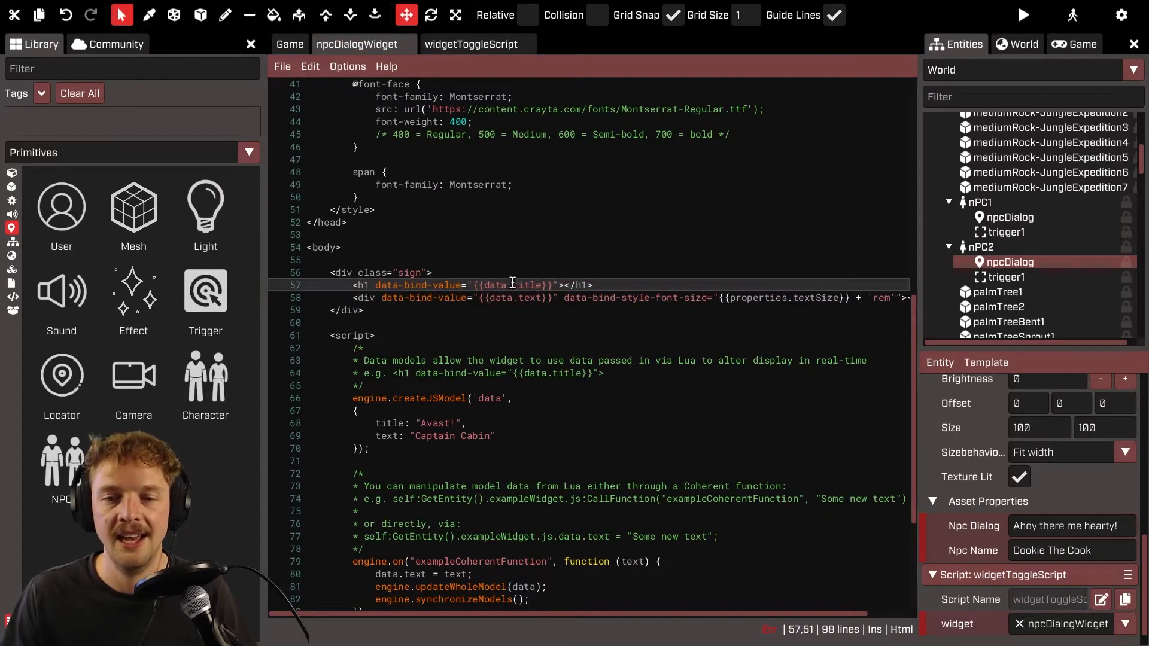
pyautogui.moveTo(467, 285); pyautogui.dragTo(490, 287)
pyautogui.write('properties')
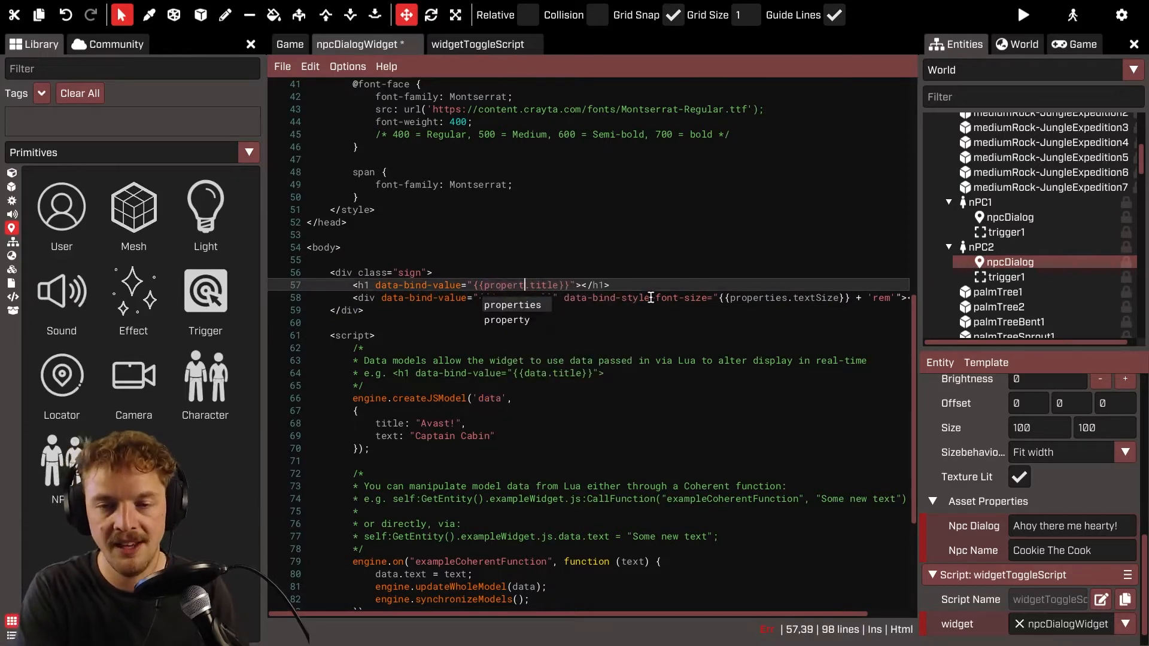
# - Look up the declared property names, complete the h1 binding as {{properties.npcDialog}}, and save the widget
pyautogui.scroll(3, 696, 211)
pyautogui.scroll(6, 687, 221)
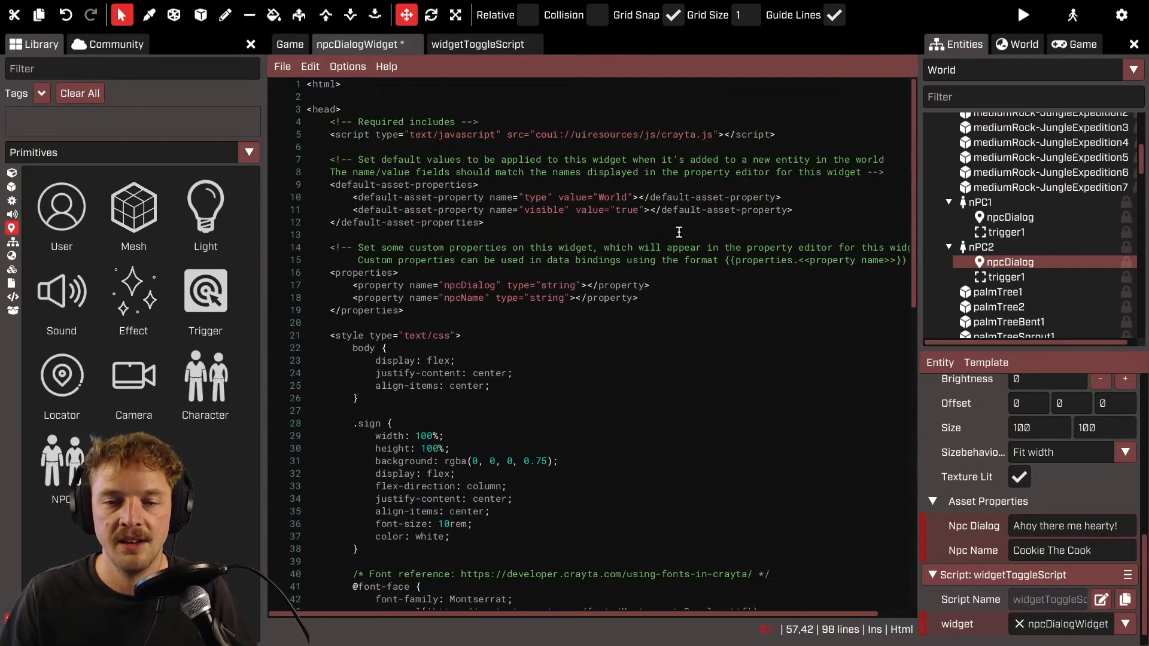
pyautogui.scroll(-10, 611, 331)
pyautogui.doubleClick(562, 285)
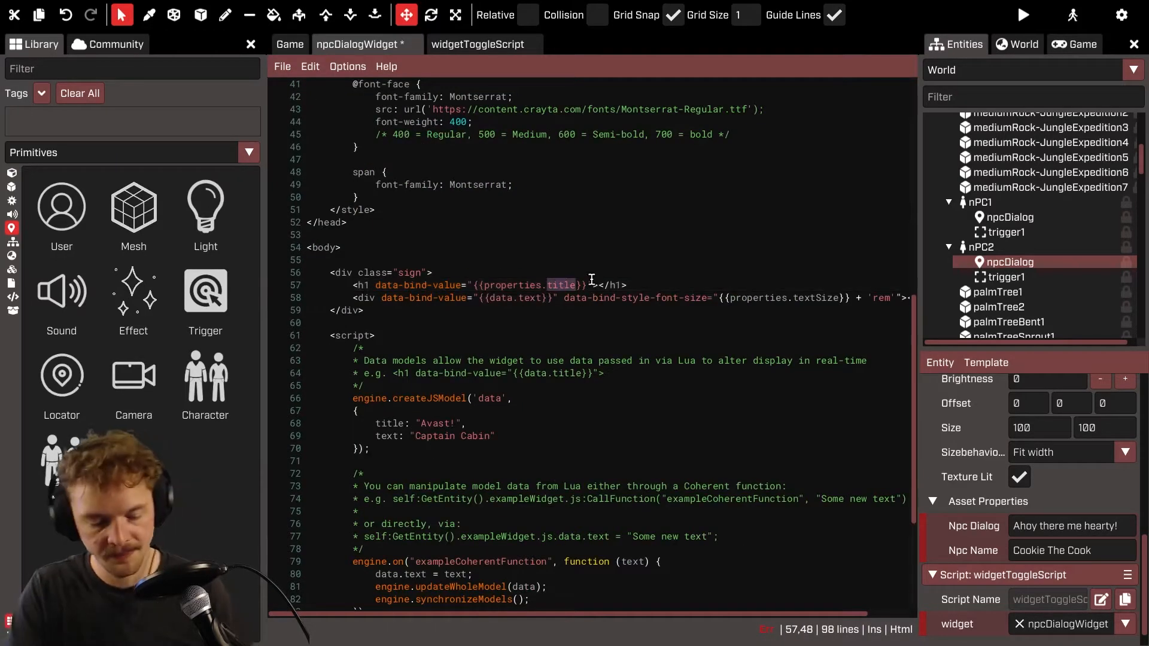
pyautogui.write('npcDialog')
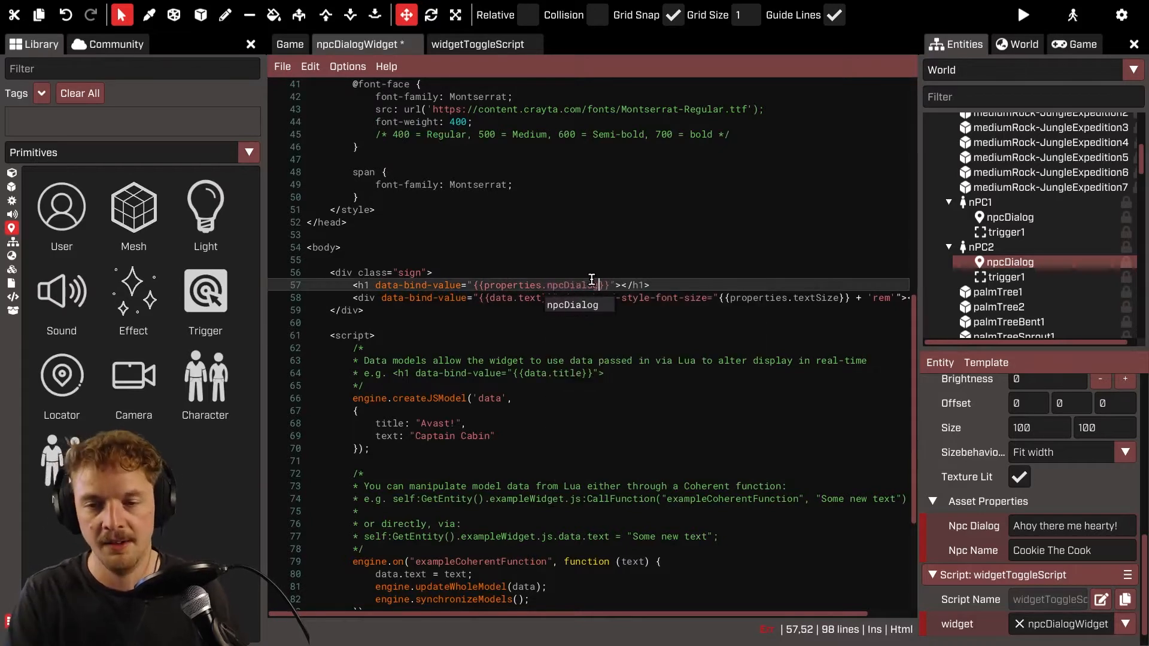
pyautogui.click(652, 398)
pyautogui.hotkey('ctrl', 's')
# - Bind the div below the heading to {{properties.npcName}} and save the widget
pyautogui.press('Up')
pyautogui.press('Up')
pyautogui.press('Up')
pyautogui.press('Up')
pyautogui.press('Up')
pyautogui.press('Up')
pyautogui.press('Up')
pyautogui.press('Up')
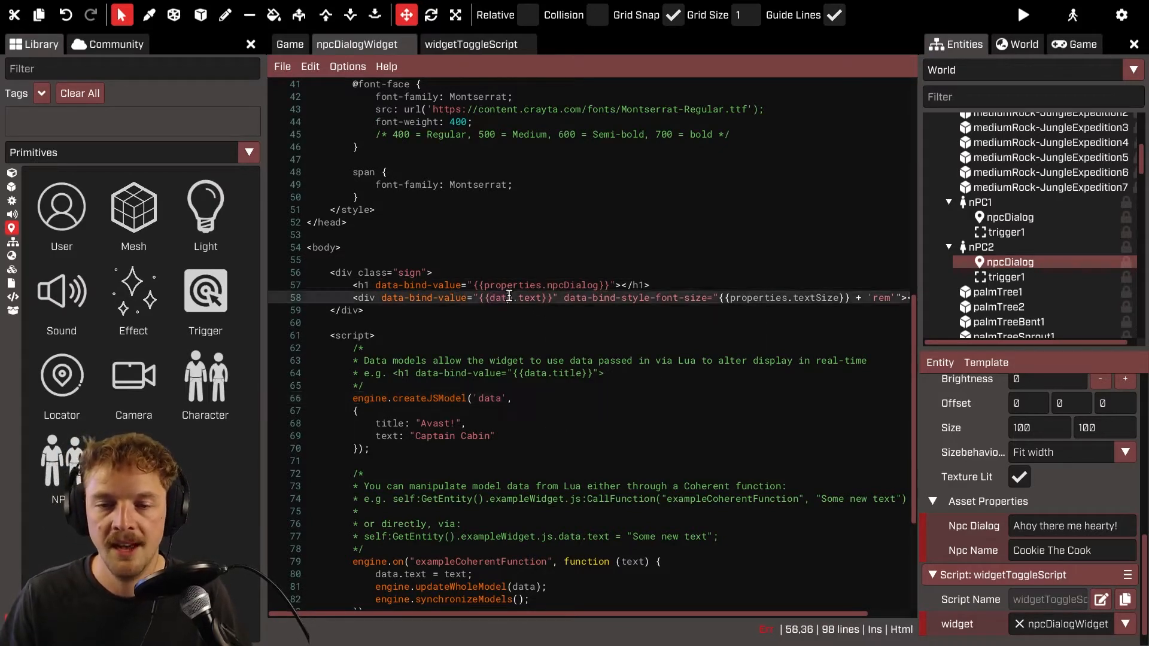
pyautogui.hotkey('ctrl', 'BackSpace')
pyautogui.write('properties')
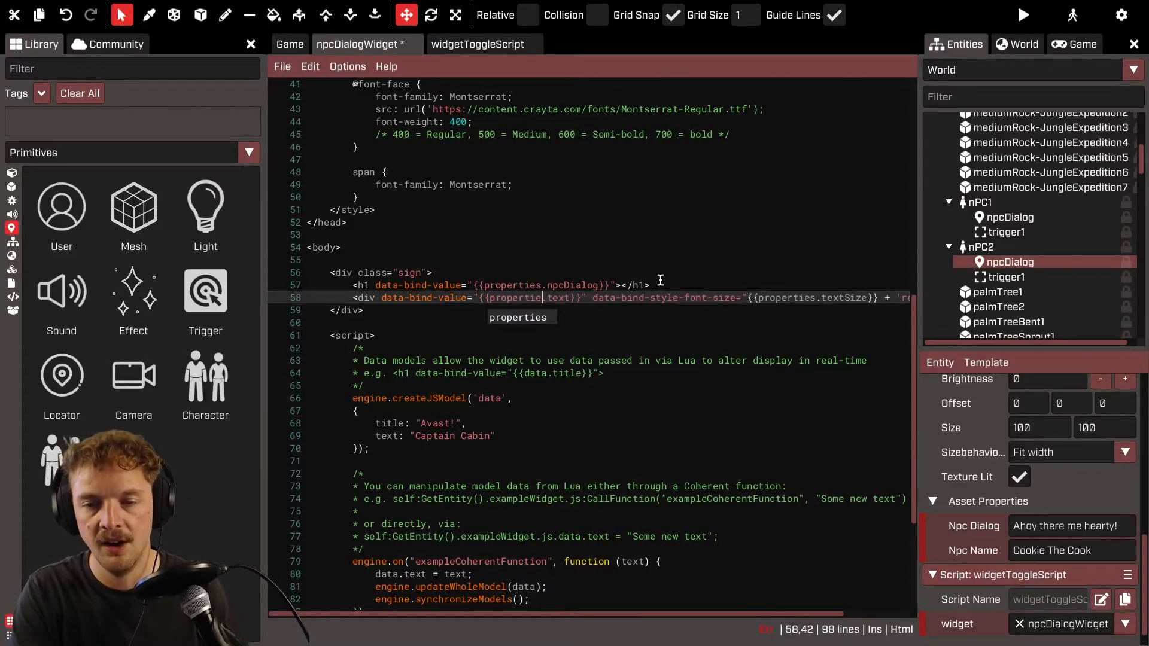
pyautogui.press('Right')
pyautogui.press('Right')
pyautogui.press('Right')
pyautogui.press('Right')
pyautogui.press('Right')
pyautogui.write('npc')
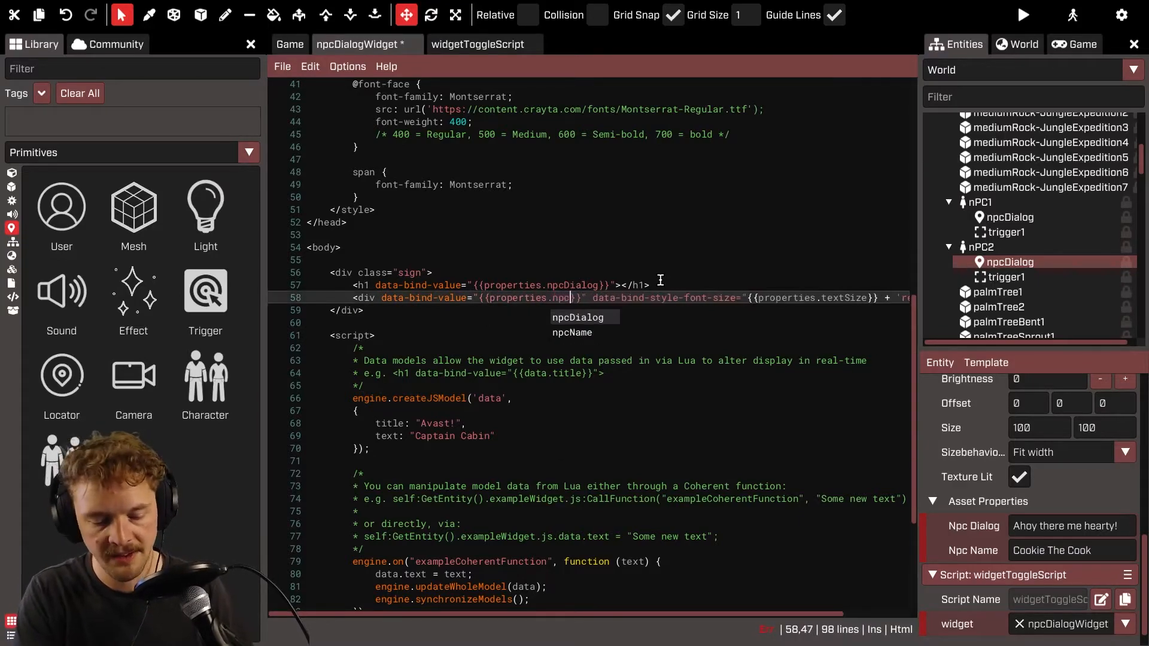
pyautogui.hotkey('ctrl', 's')
# - Return to the game world and inspect the dialog signs beside the captain and the cook
pyautogui.click(289, 44)
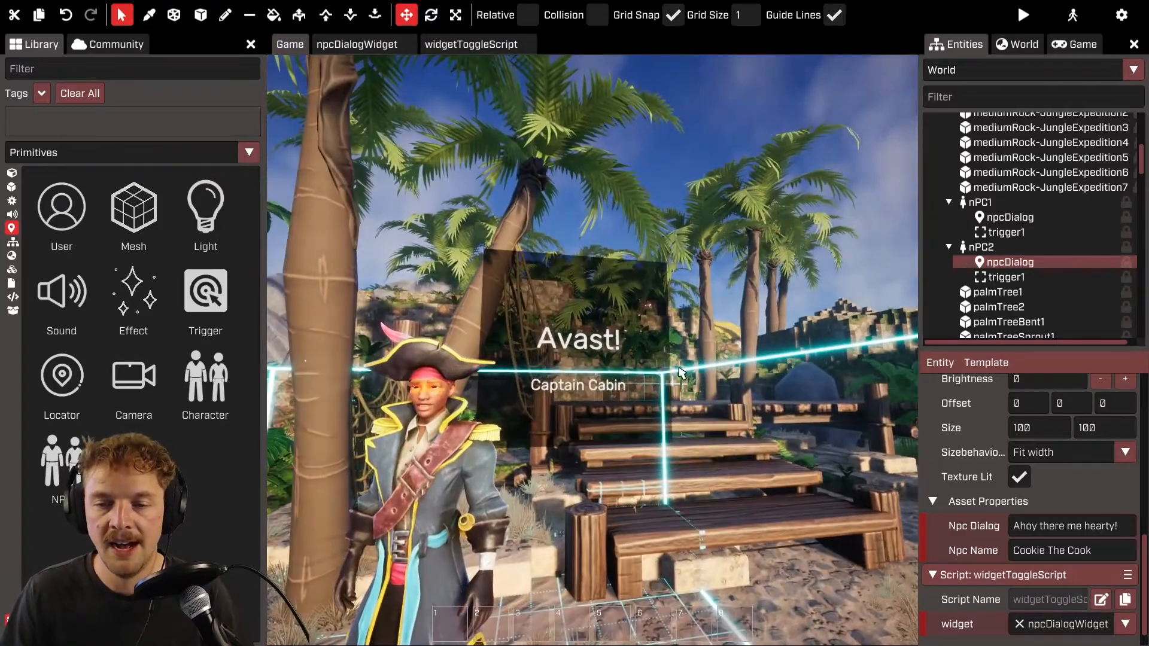
pyautogui.press('f')
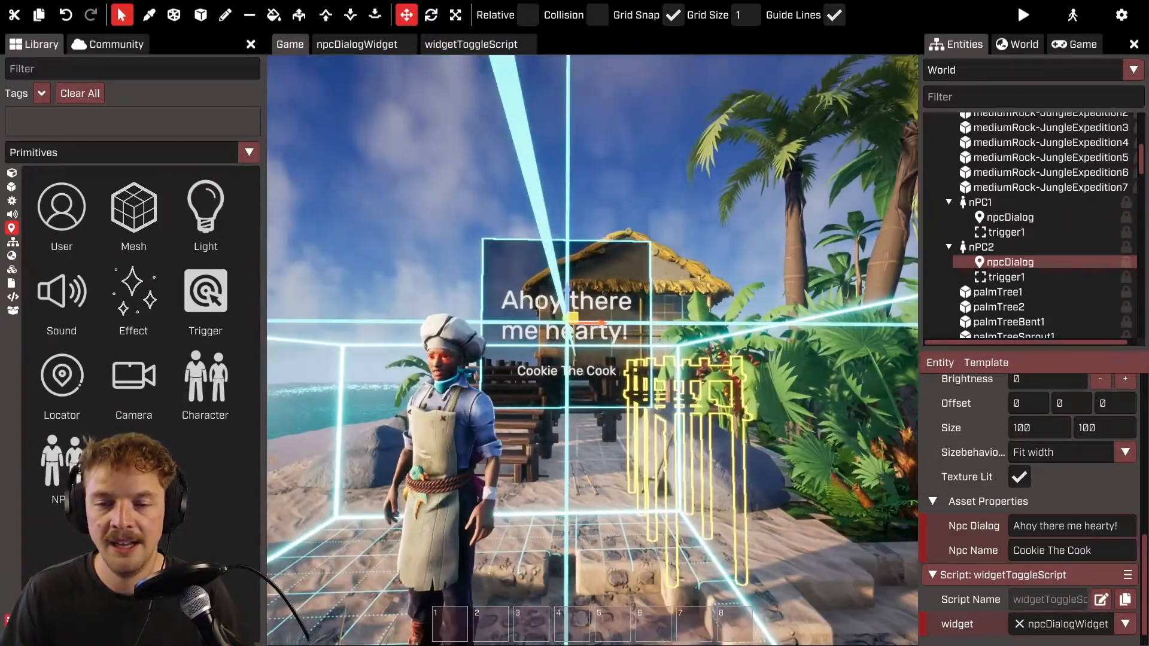
pyautogui.moveTo(685, 389); pyautogui.dragTo(715, 370, button='right')
pyautogui.press('s')
pyautogui.press('w')
# - Playtest the game by running up the beach towards both NPCs, and return to editing
pyautogui.press('F5')
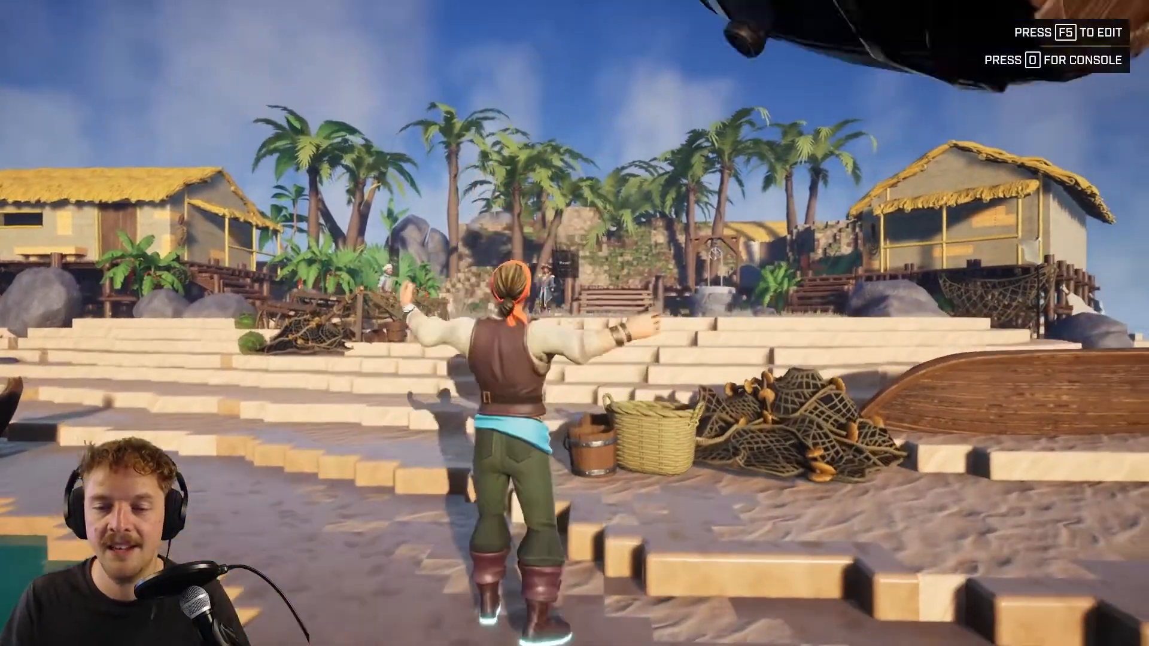
pyautogui.press('w')
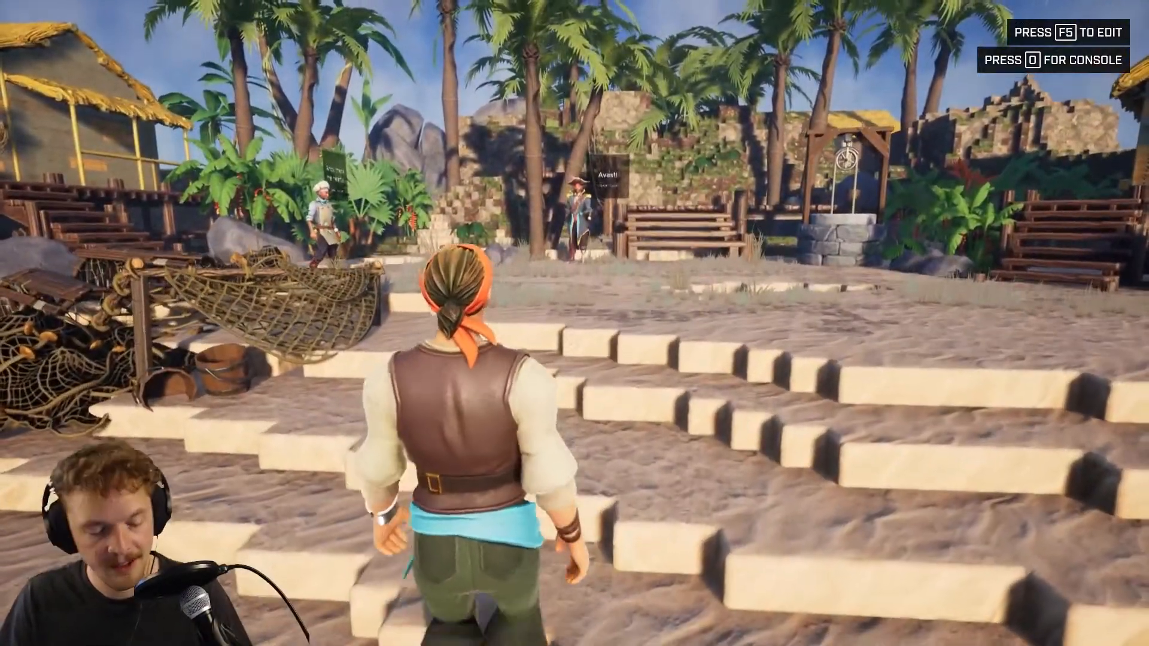
pyautogui.press('w')
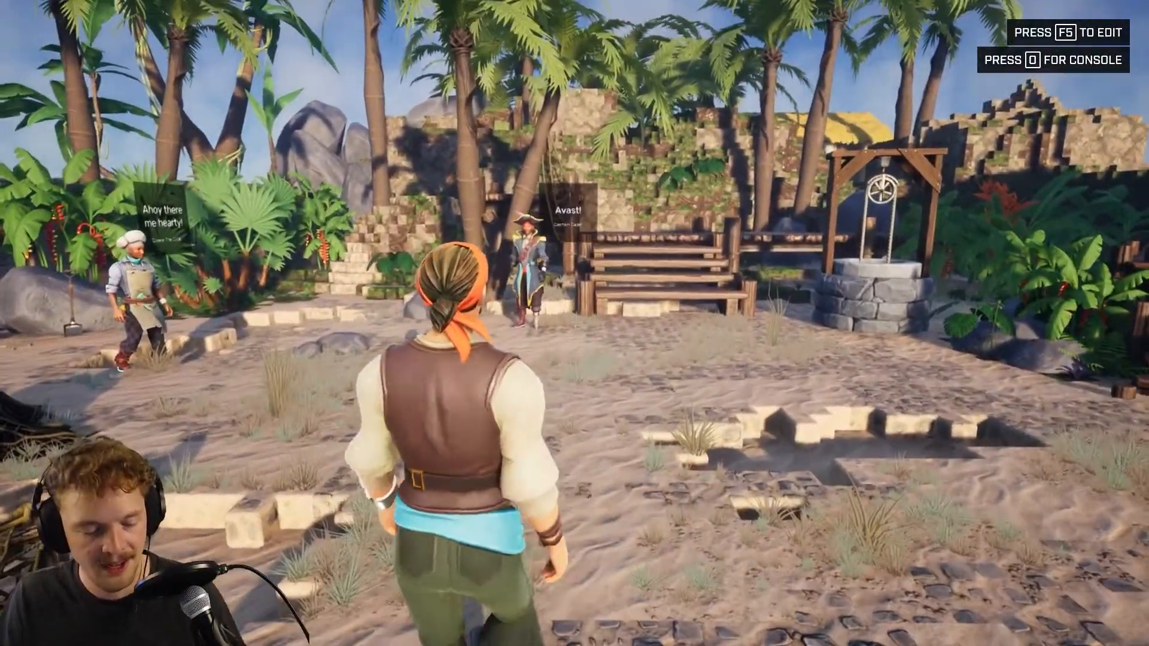
pyautogui.press('F5')
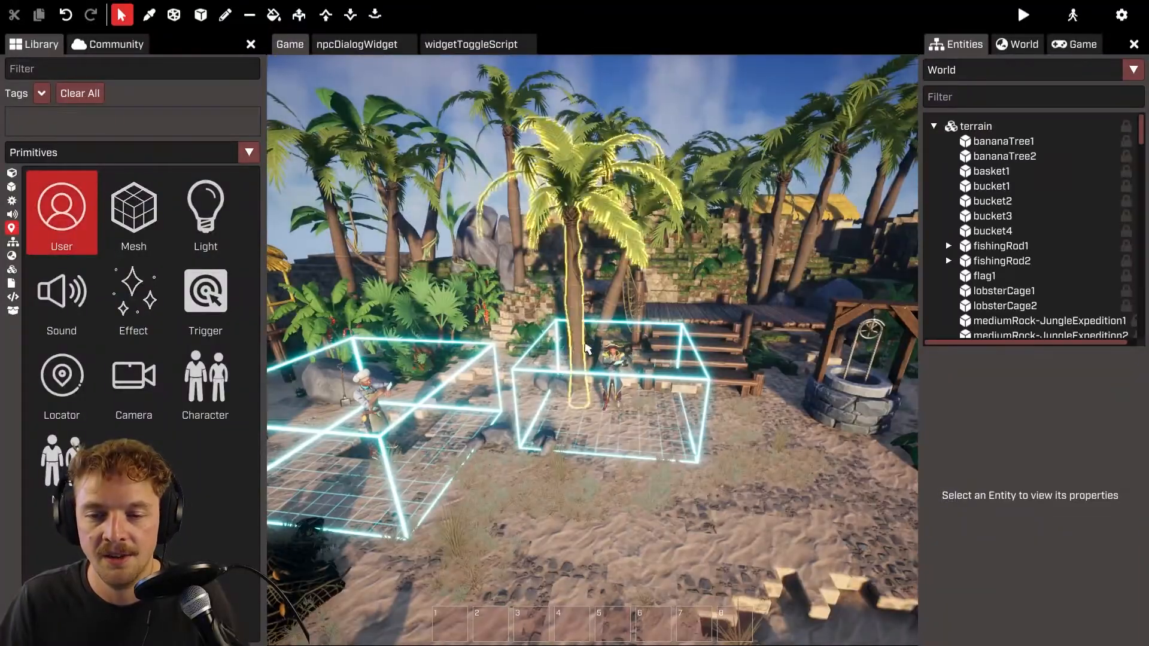
# - Playtest walking up to and away from the captain and the cook to check when their dialogs show, and return to editing
pyautogui.scroll(-2, 1099, 317)
pyautogui.scroll(-3, 1051, 453)
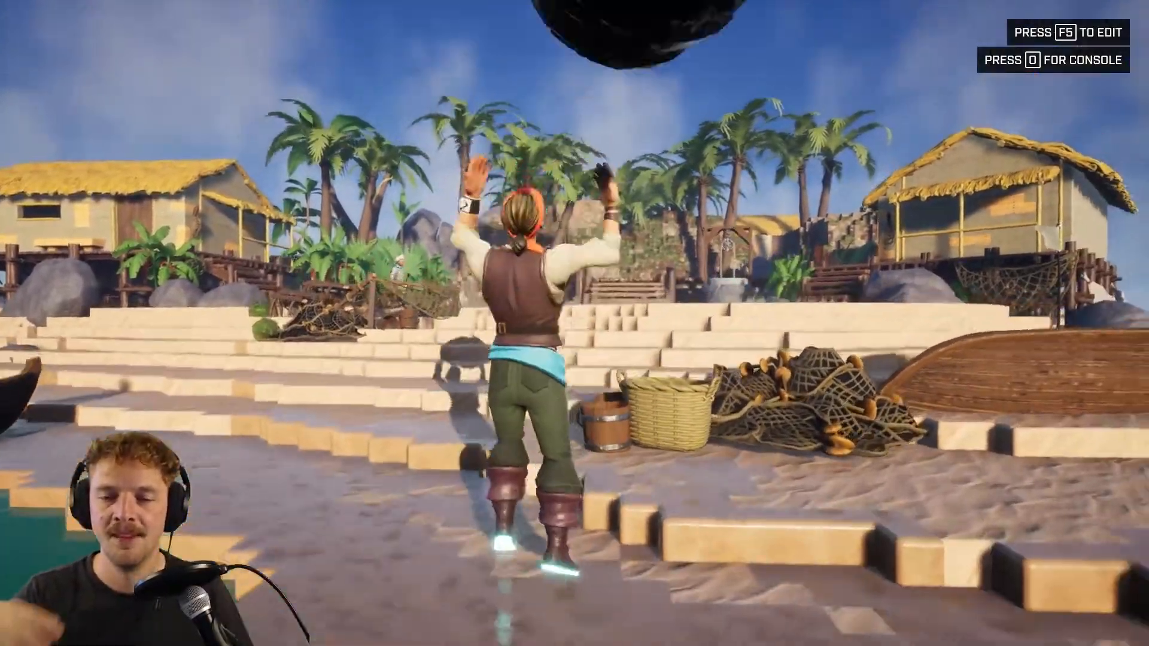
pyautogui.press('w')
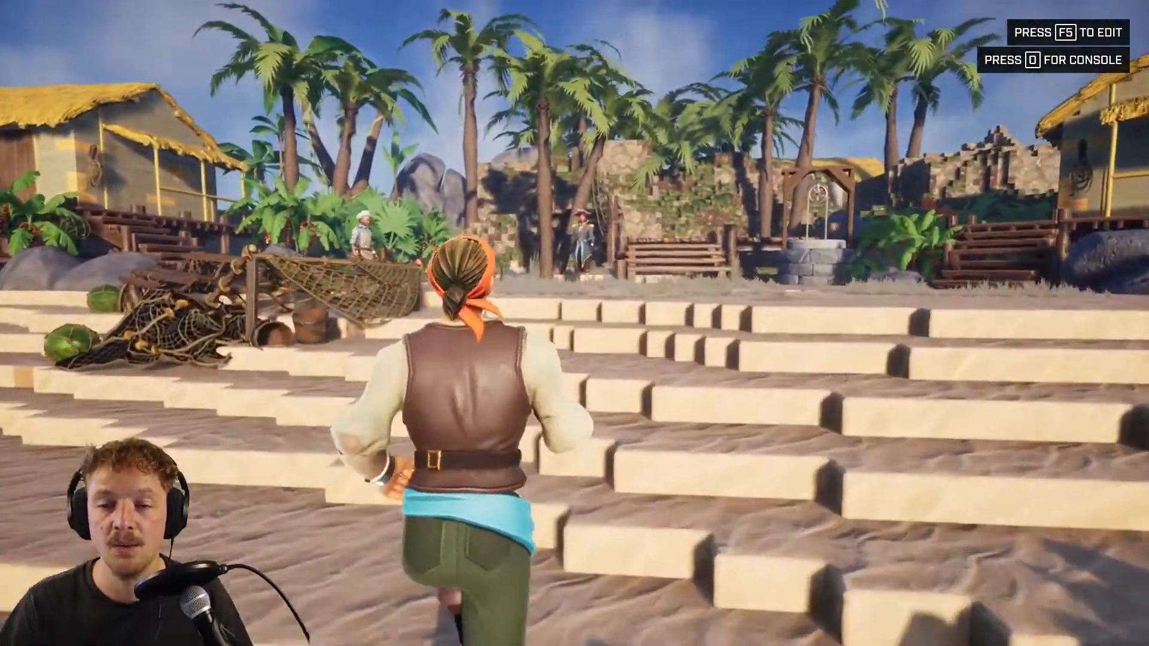
pyautogui.press('w')
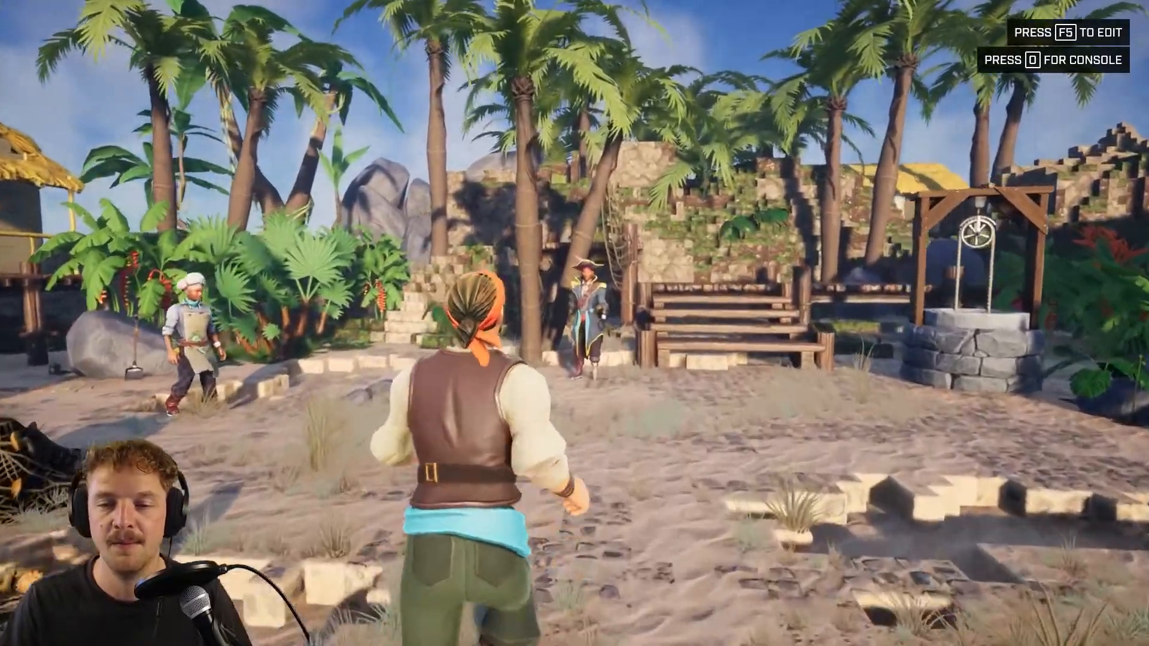
pyautogui.press('w')
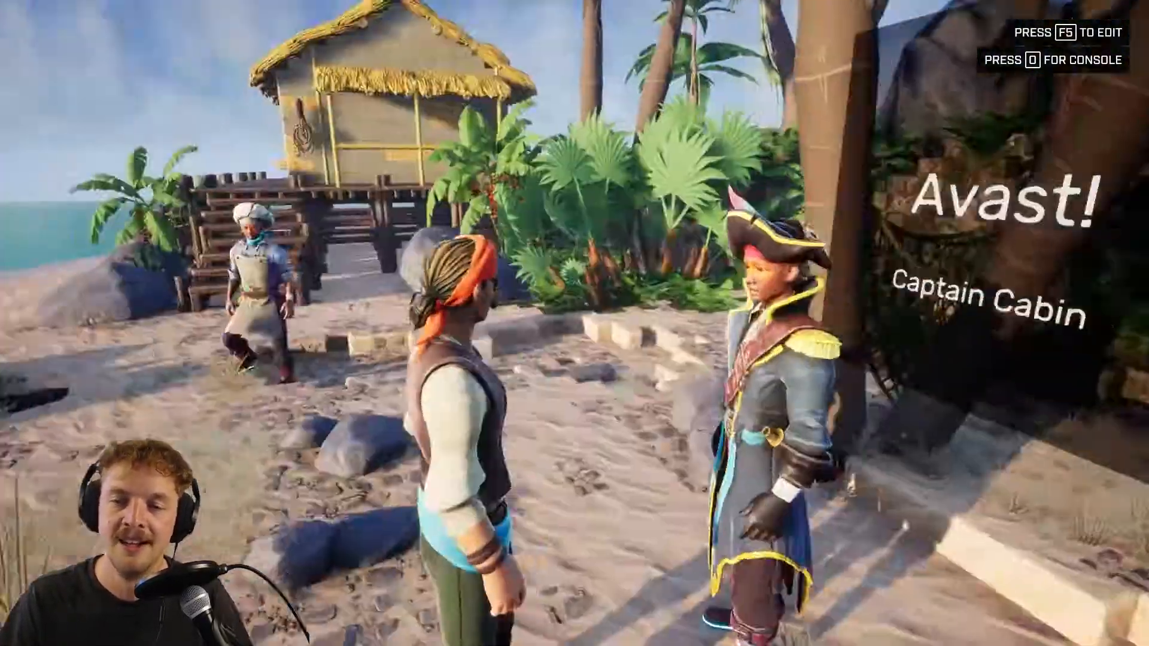
pyautogui.press('s')
pyautogui.press('w')
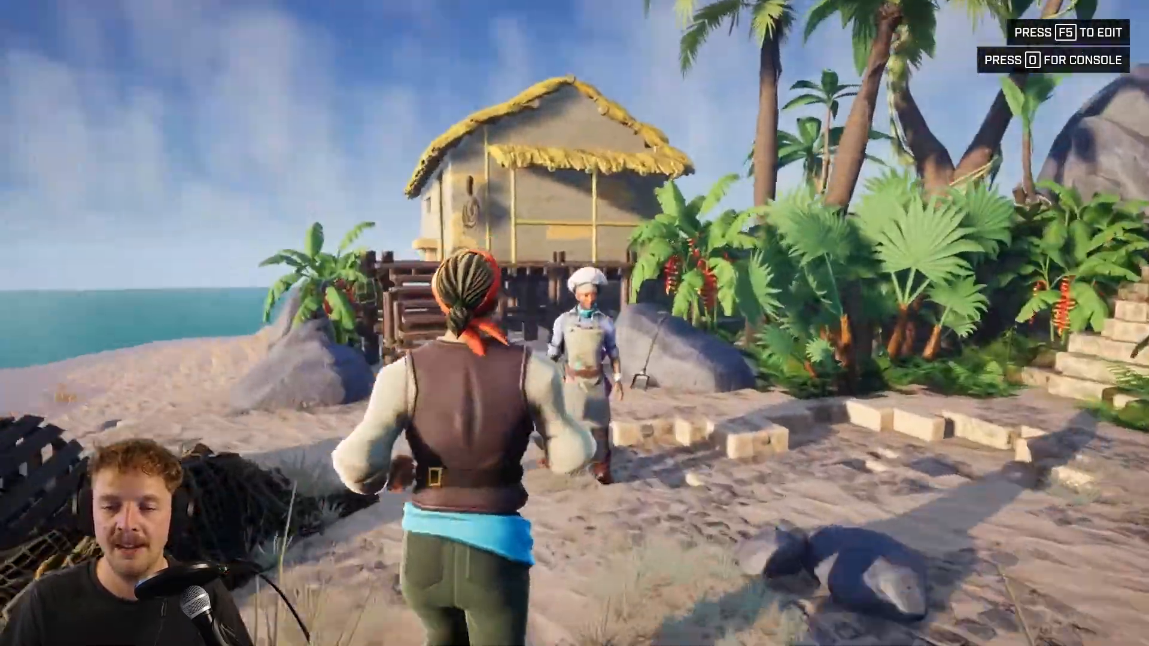
pyautogui.press('s')
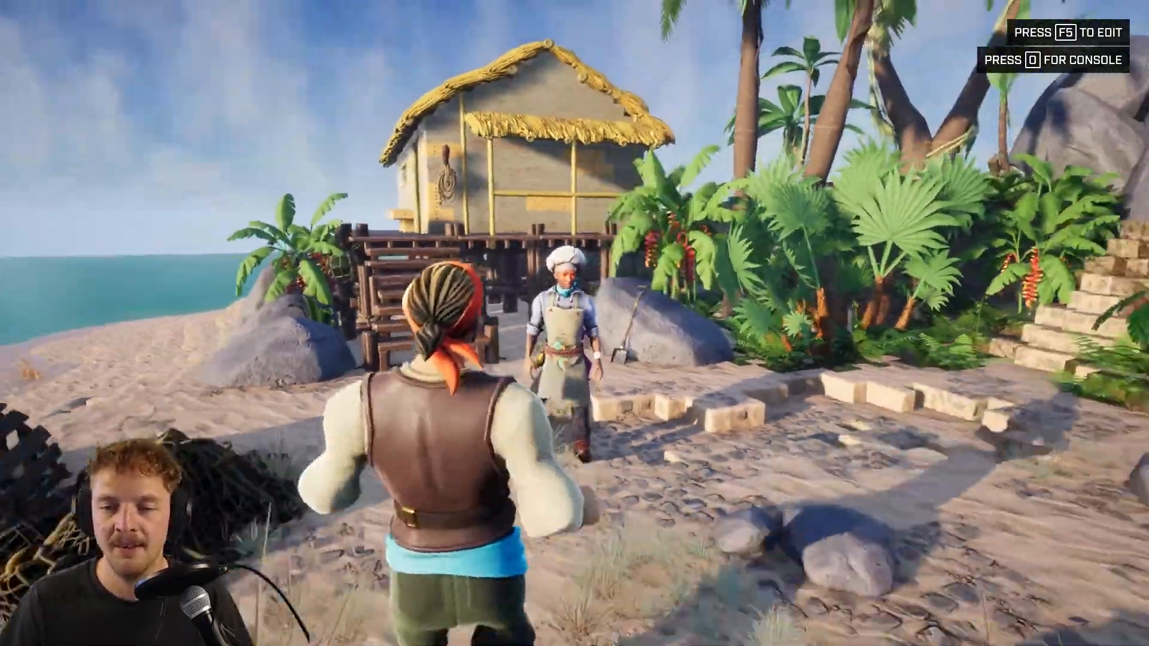
pyautogui.press('w')
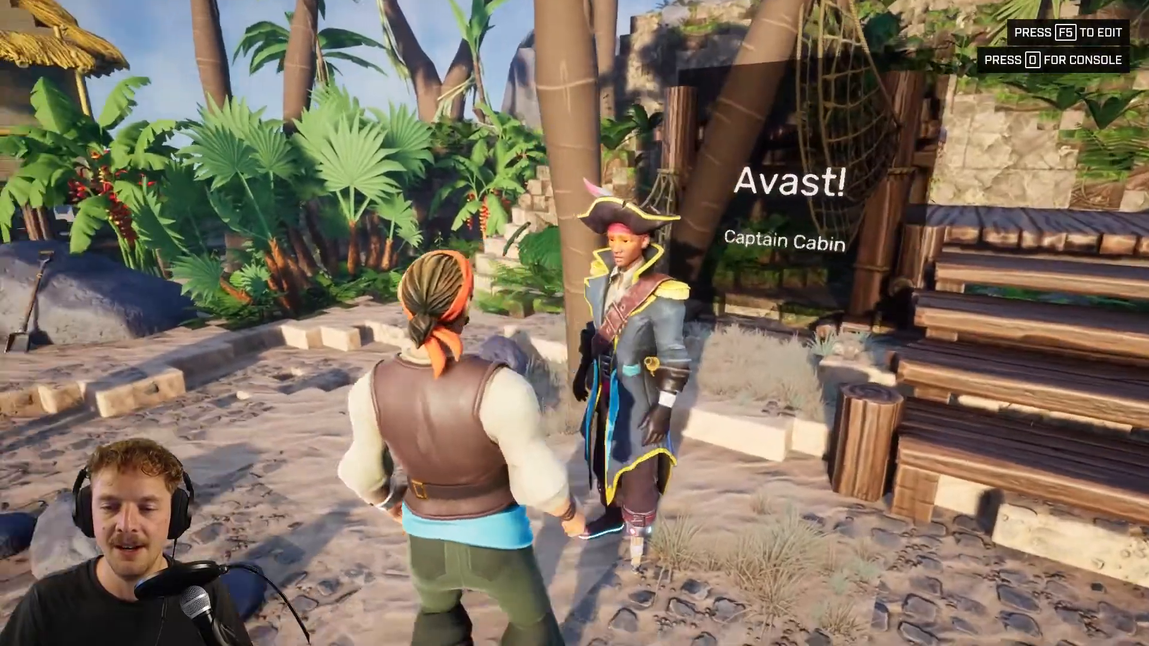
pyautogui.press('s')
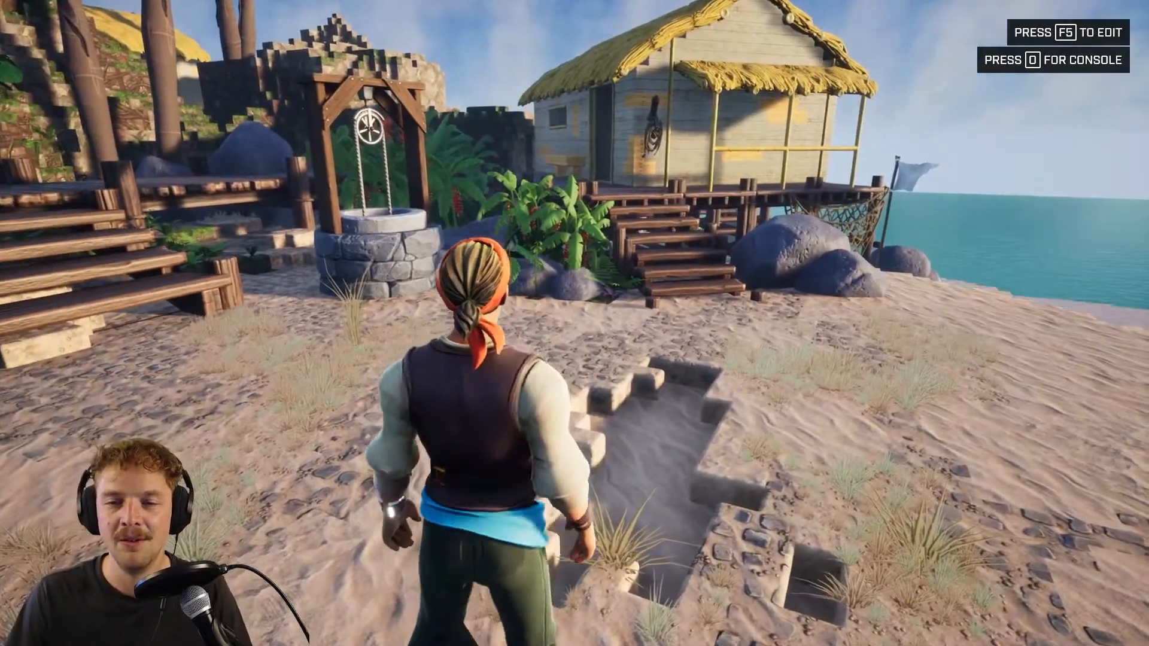
pyautogui.press('F5')
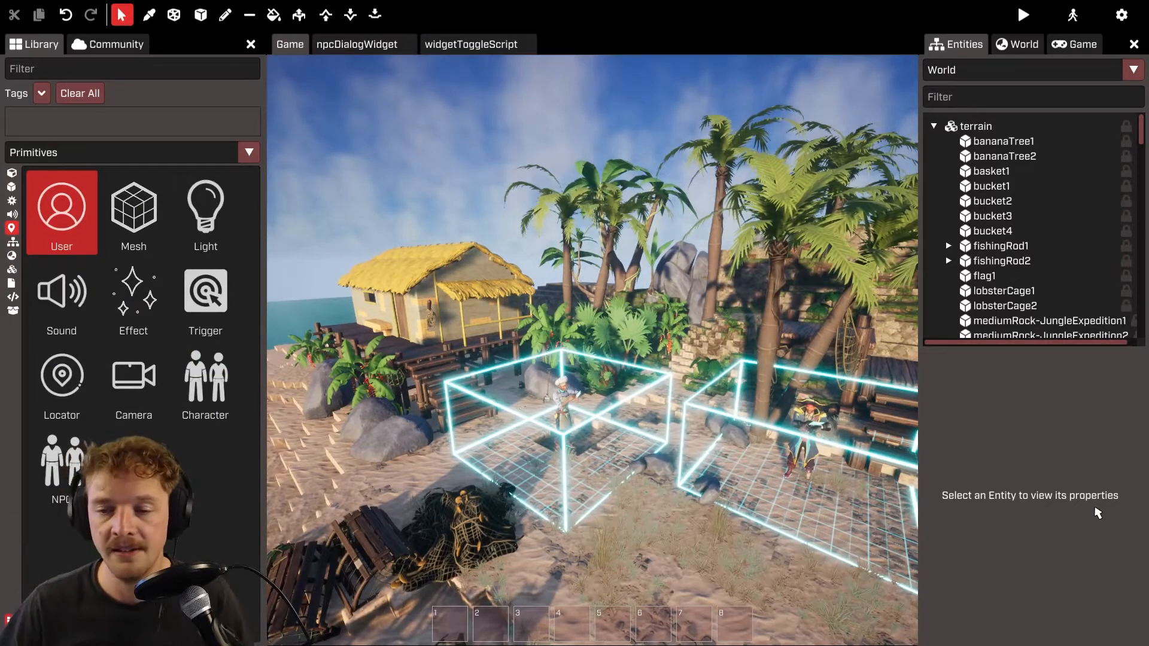
pyautogui.moveTo(801, 562); pyautogui.dragTo(1029, 547, button='right')
pyautogui.press('w')
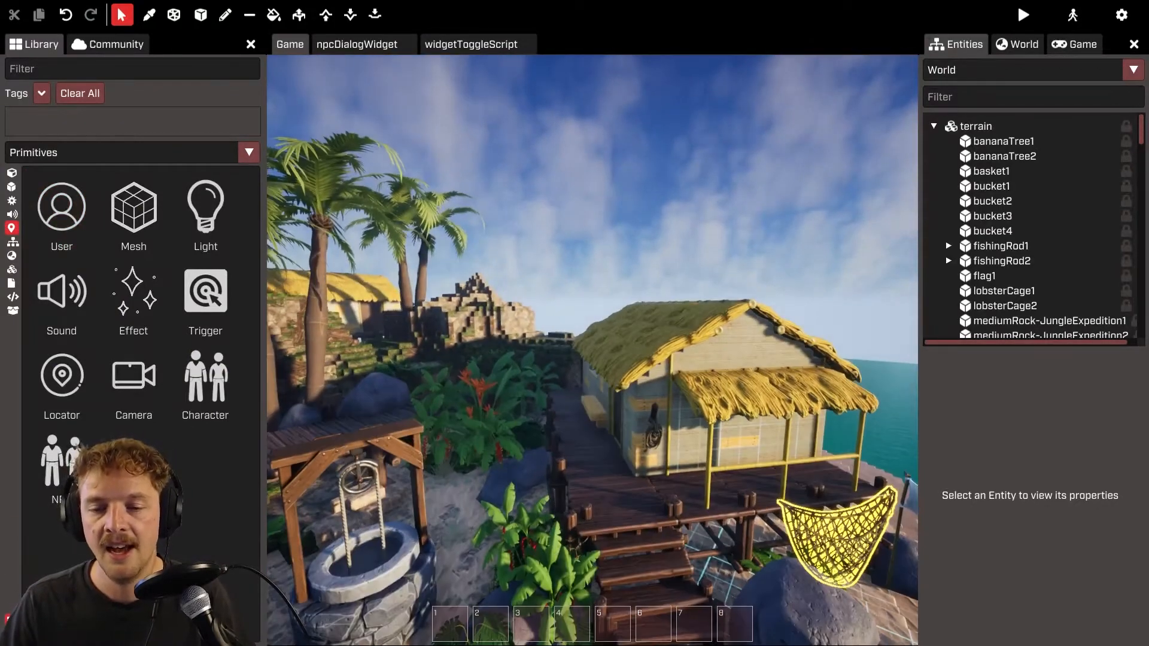
pyautogui.press('q')
pyautogui.press('w')
pyautogui.moveTo(837, 539); pyautogui.dragTo(874, 536, button='right')
pyautogui.press('e')
pyautogui.moveTo(784, 541); pyautogui.dragTo(822, 541, button='right')
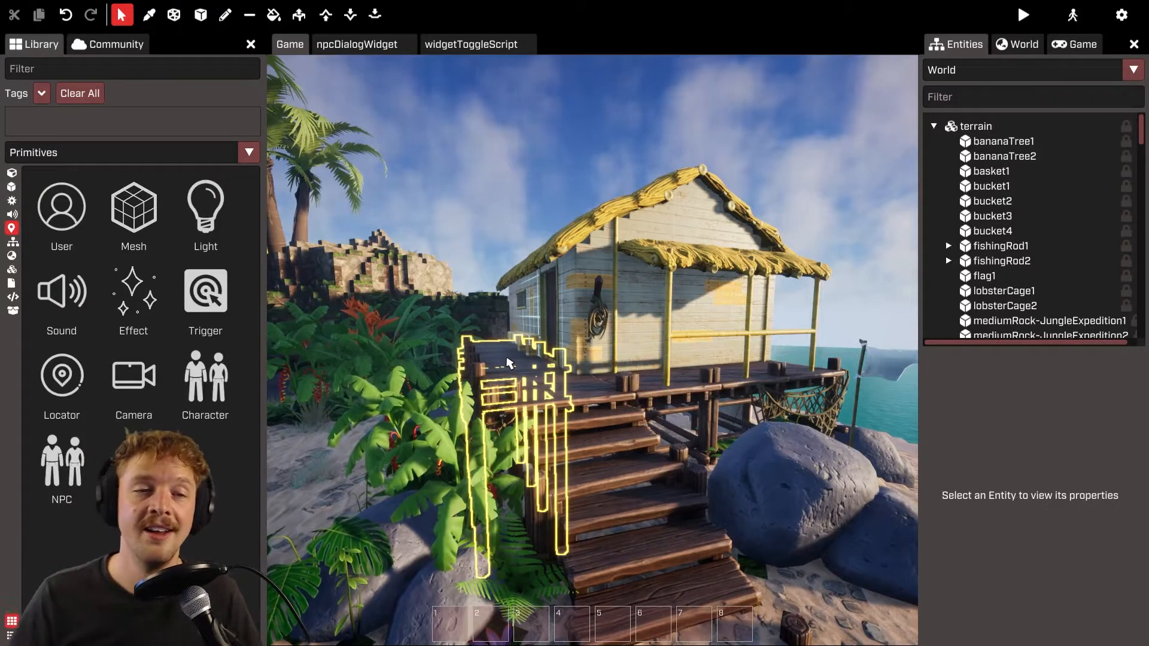
# - Find the NPC Dialogue package by searching the community content for "npc dialog", install it, and return to the Library
pyautogui.click(111, 44)
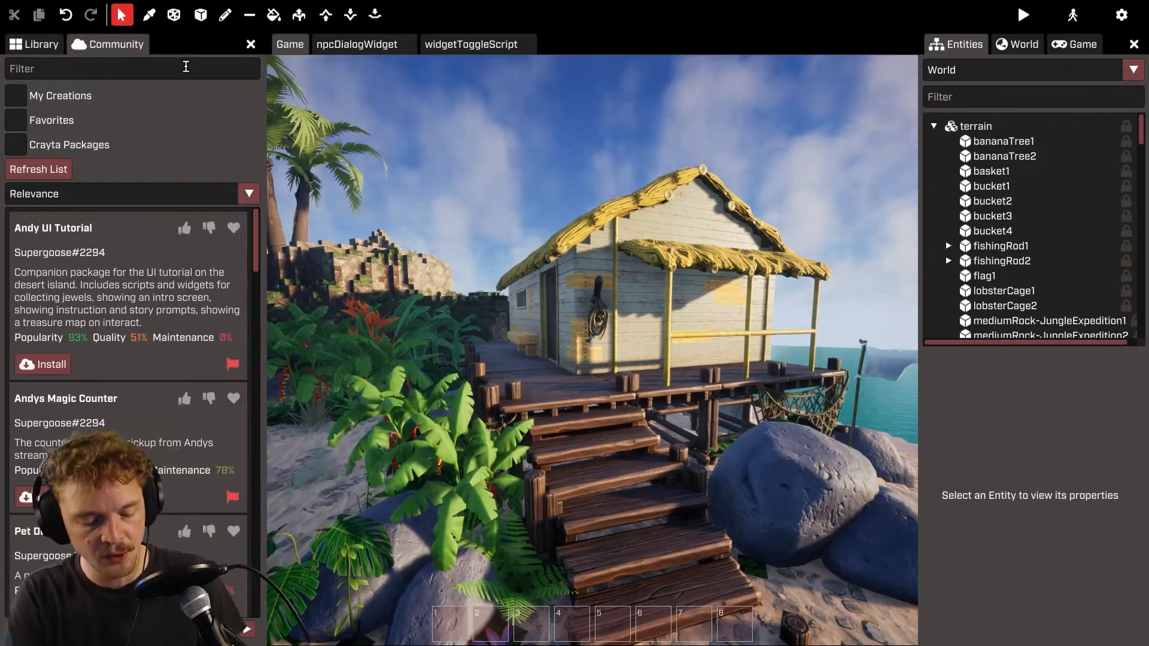
pyautogui.write('npc dialog')
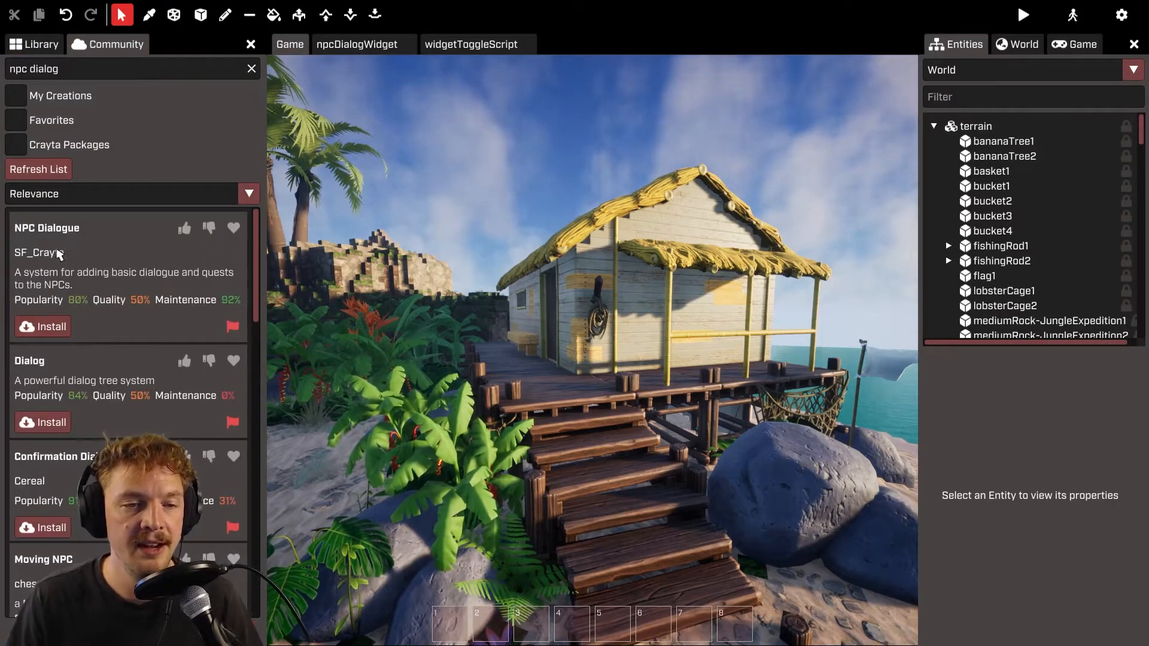
pyautogui.click(53, 328)
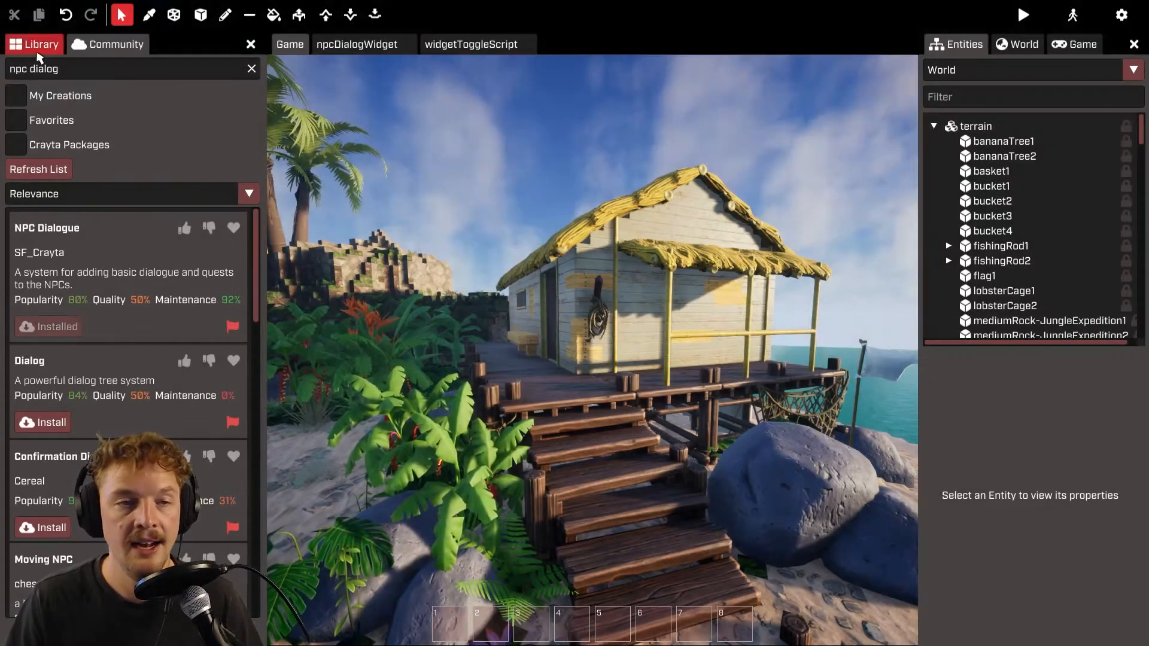
pyautogui.click(42, 51)
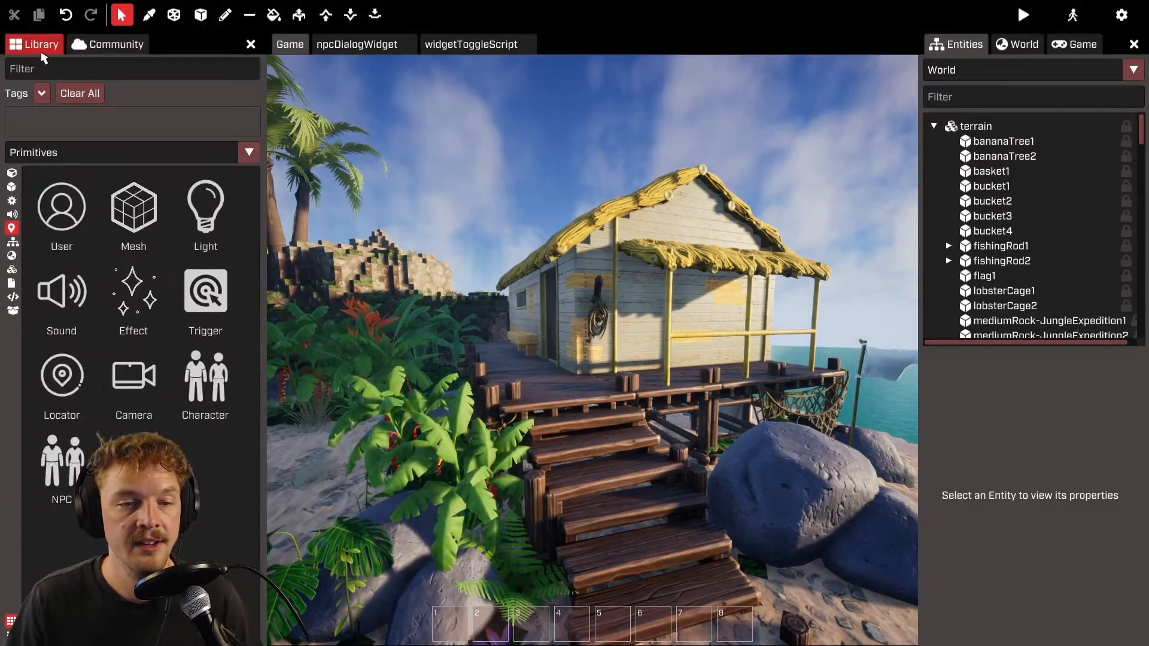
# - Place a new NPC on the wooden deck beside the corner of the beach hut
pyautogui.click(60, 464)
pyautogui.press('w')
pyautogui.moveTo(568, 371); pyautogui.dragTo(519, 430, button='right')
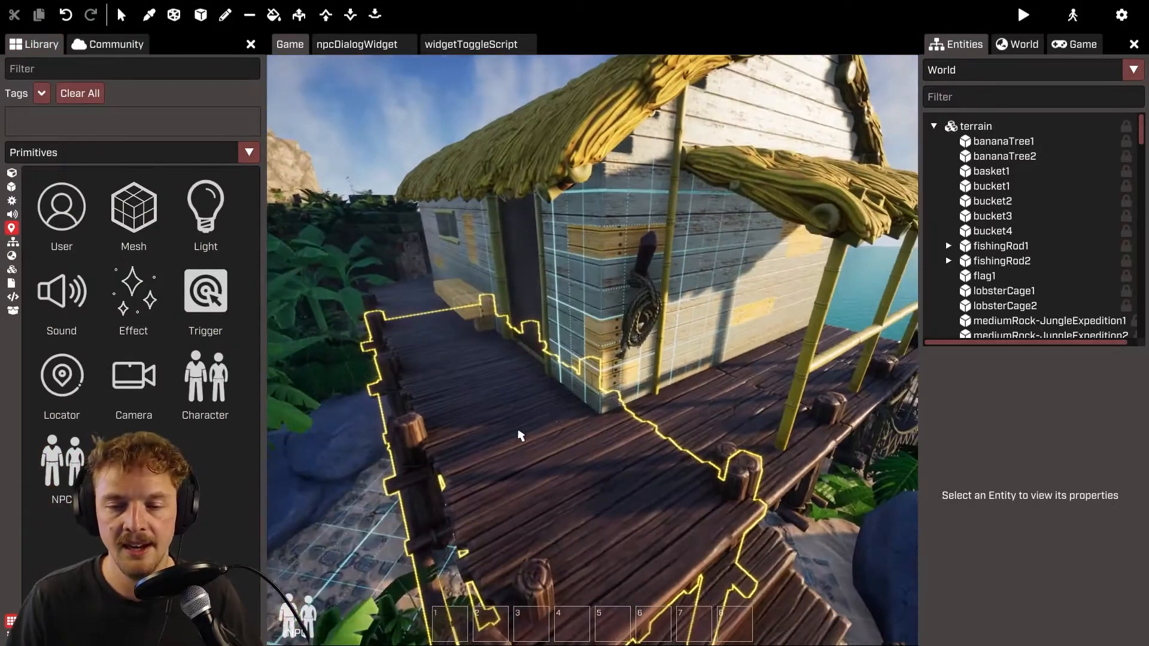
pyautogui.click(530, 413)
pyautogui.press('Escape')
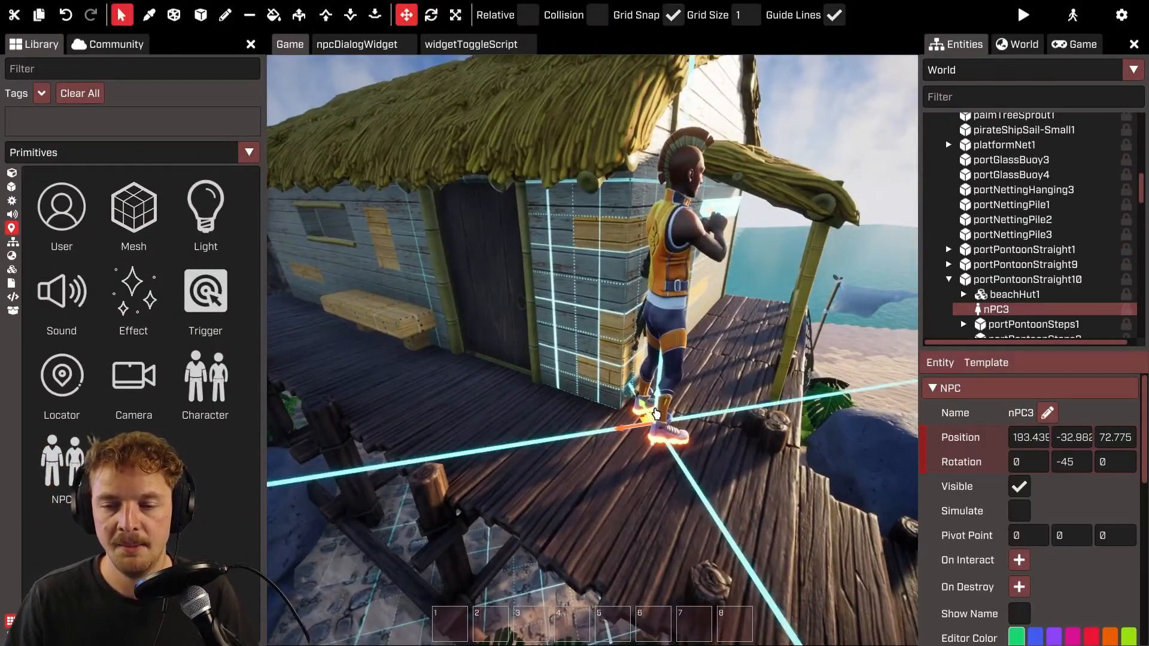
# - Reposition the new NPC on the deck beside the hut without grid snapping and turn it to face the steps
pyautogui.moveTo(659, 412); pyautogui.dragTo(527, 475)
pyautogui.press('e')
pyautogui.press('w')
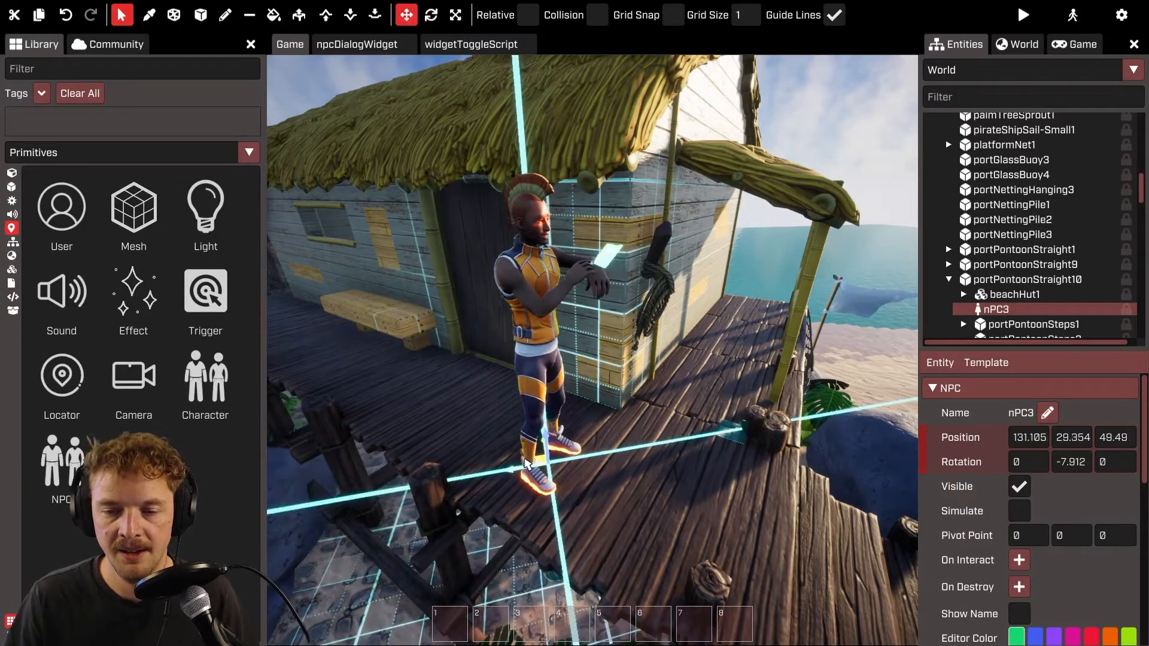
pyautogui.press('a')
pyautogui.moveTo(527, 475); pyautogui.dragTo(610, 460, button='right')
pyautogui.moveTo(635, 454); pyautogui.dragTo(578, 463)
pyautogui.press('d')
pyautogui.moveTo(578, 463); pyautogui.dragTo(562, 438, button='right')
# - Set the new NPC's outfit to Rapscallion and view the character from the steps
pyautogui.scroll(-8, 1085, 590)
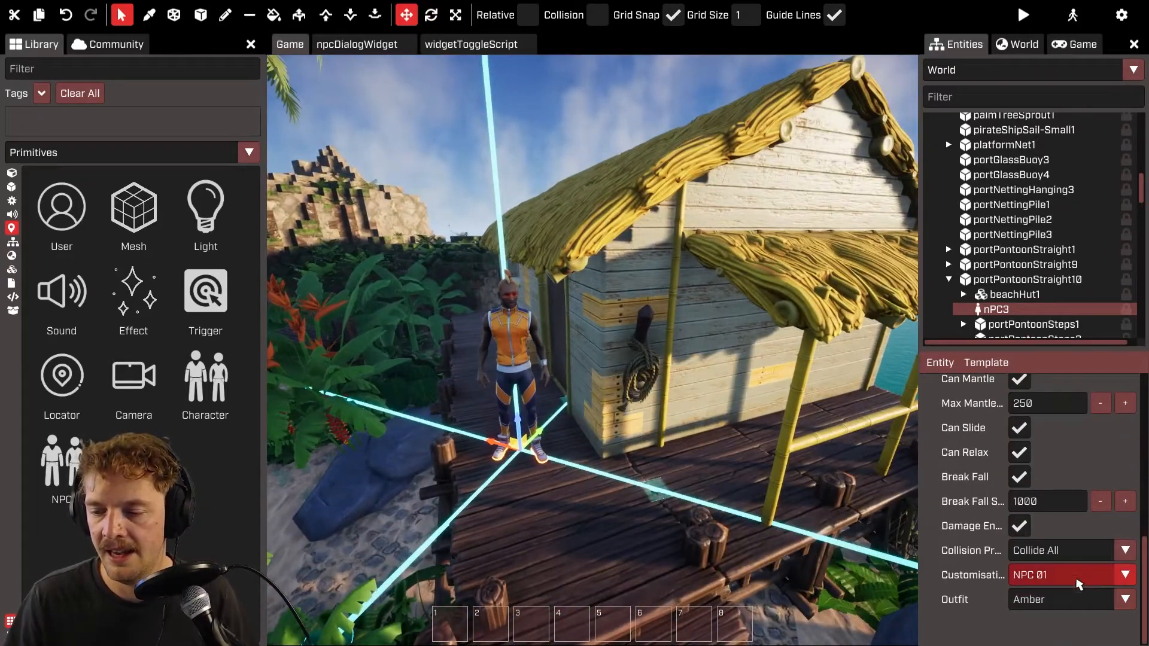
pyautogui.click(1080, 598)
pyautogui.scroll(-10, 1076, 497)
pyautogui.scroll(-5, 1076, 502)
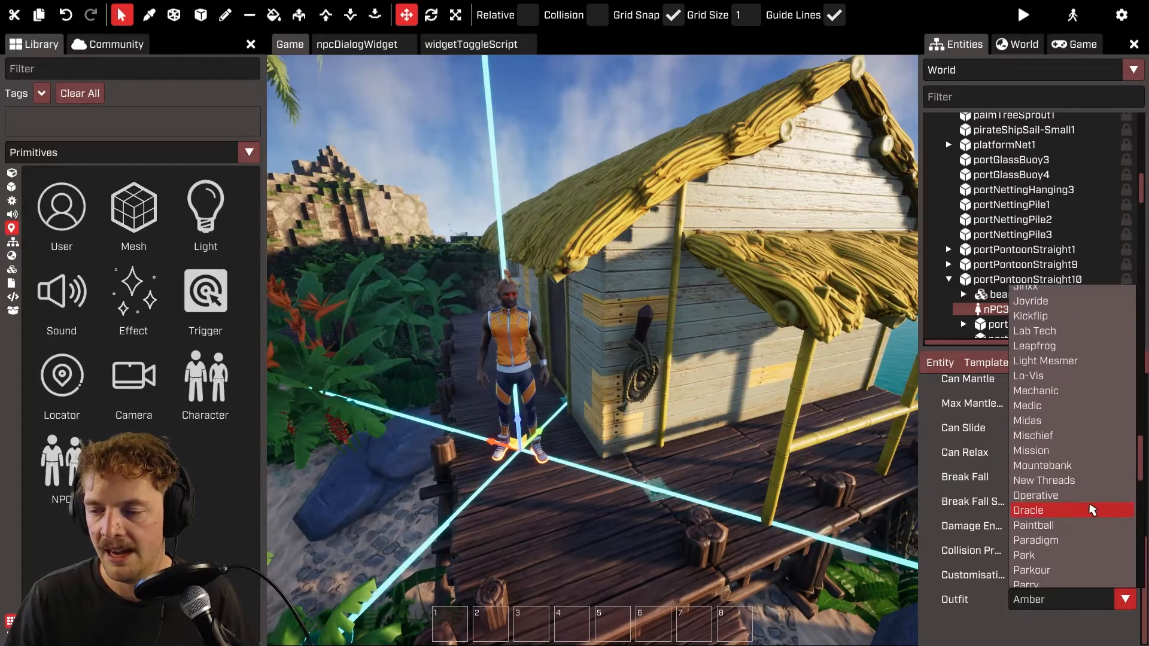
pyautogui.scroll(-3, 1083, 505)
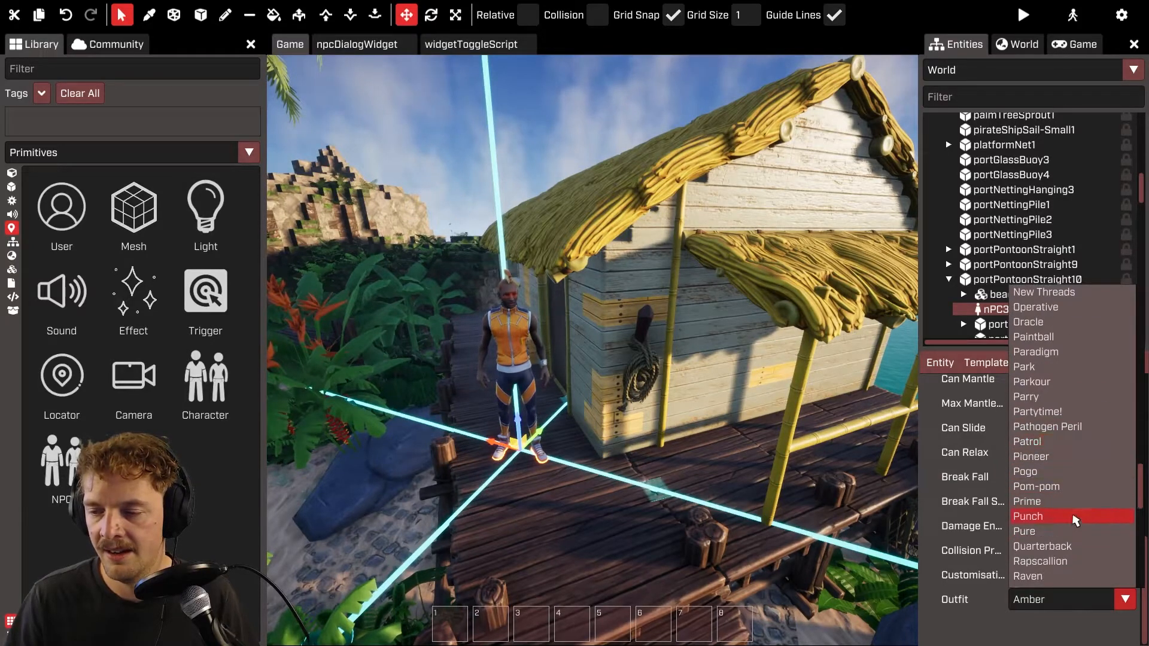
pyautogui.click(1077, 561)
pyautogui.moveTo(592, 350); pyautogui.dragTo(557, 353, button='right')
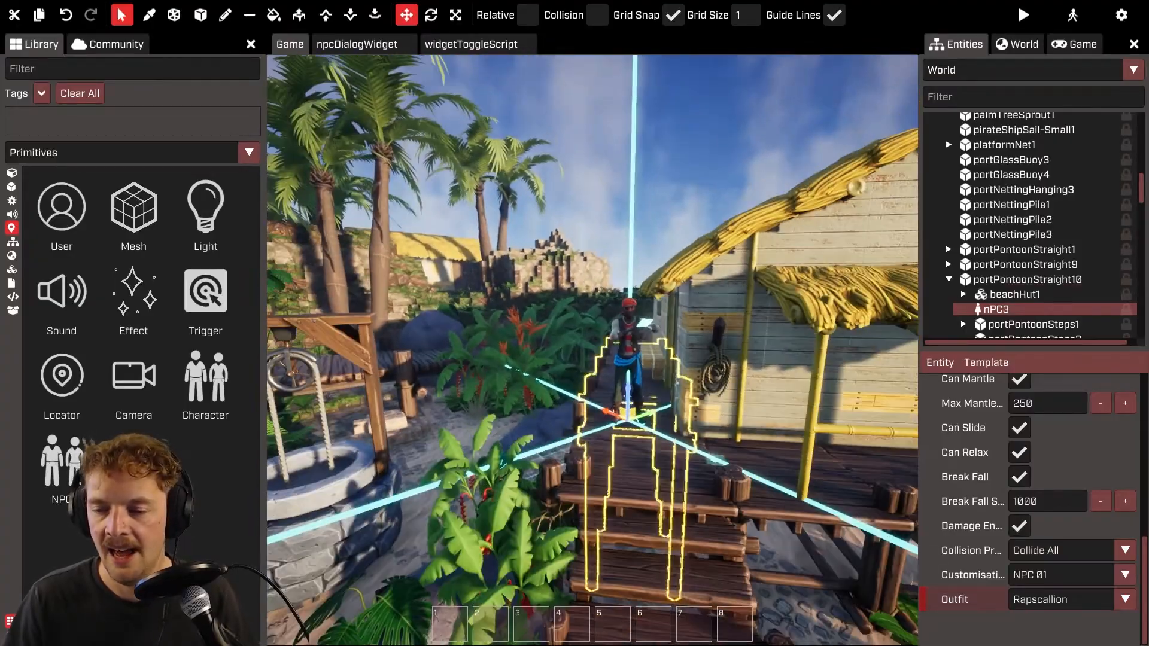
pyautogui.moveTo(676, 413); pyautogui.dragTo(335, 394, button='right')
pyautogui.moveTo(574, 359); pyautogui.dragTo(566, 395, button='right')
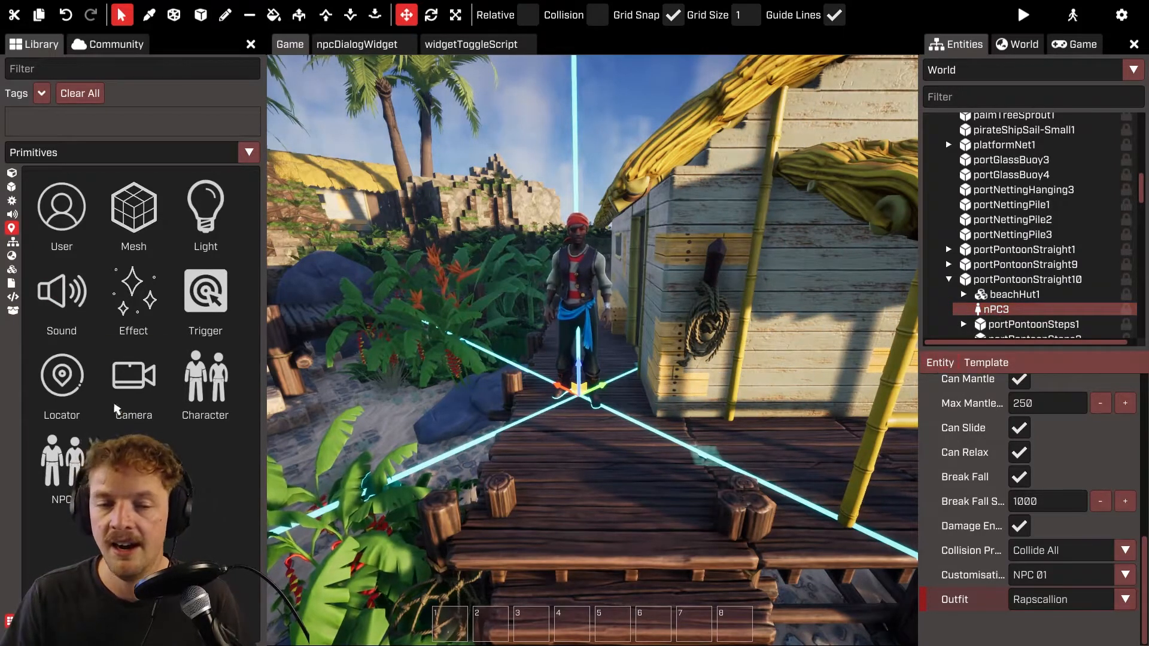
# - Search the community content for "npc dialog" to check the NPC Dialogue package, and return to the Library
pyautogui.click(109, 43)
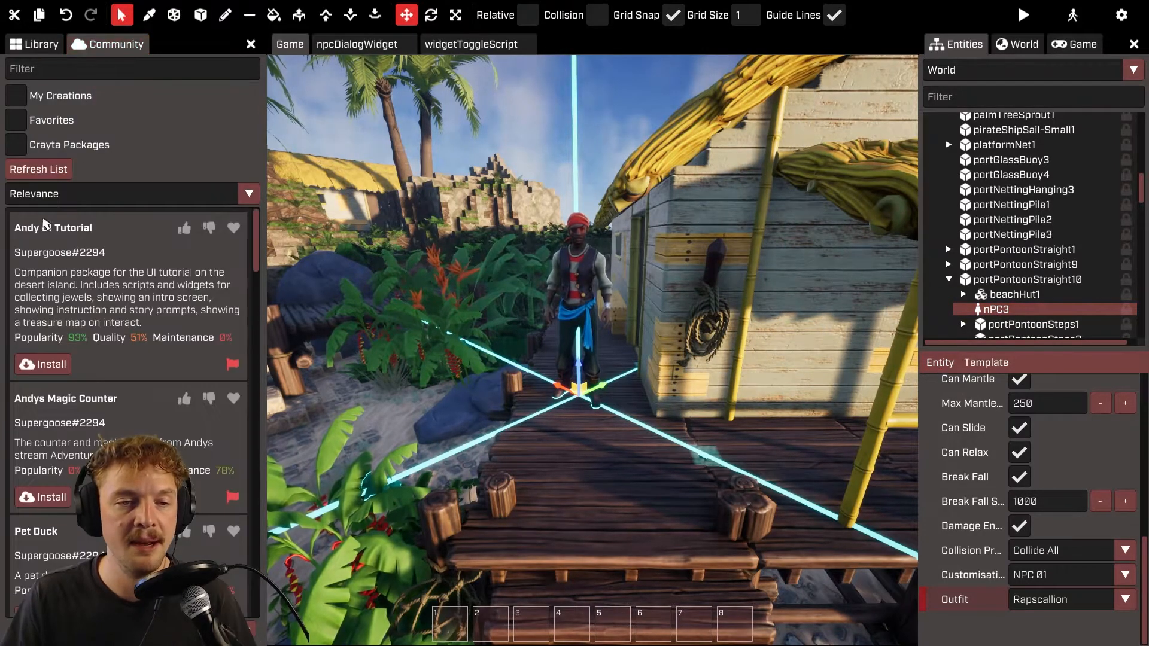
pyautogui.write('npc dialog')
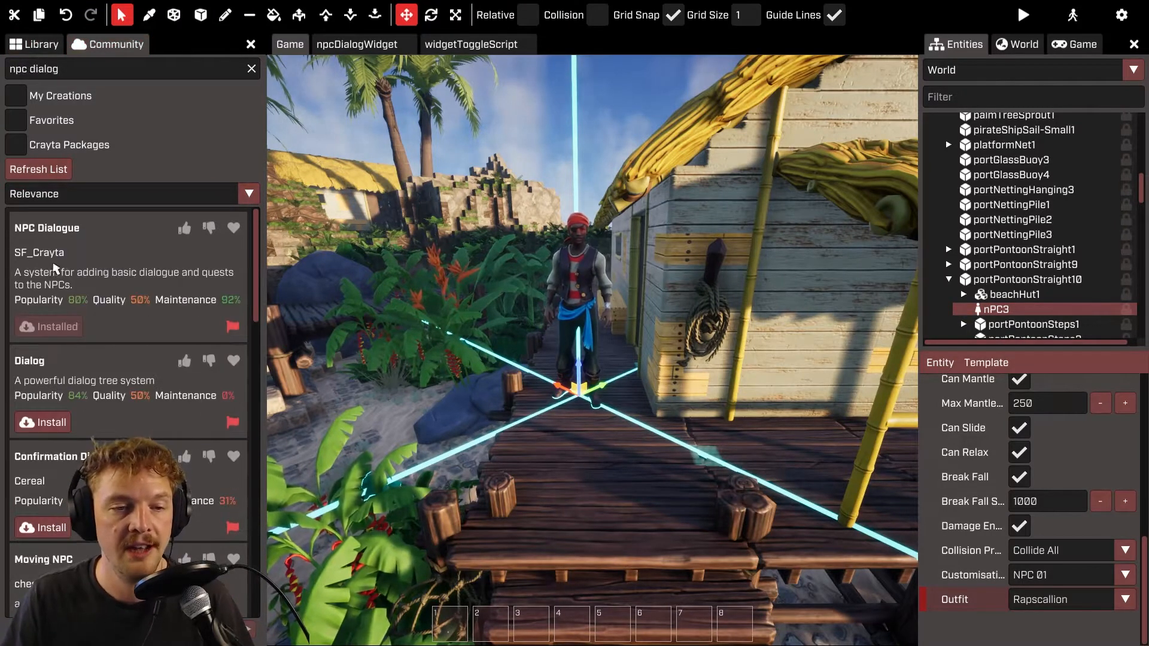
pyautogui.click(40, 48)
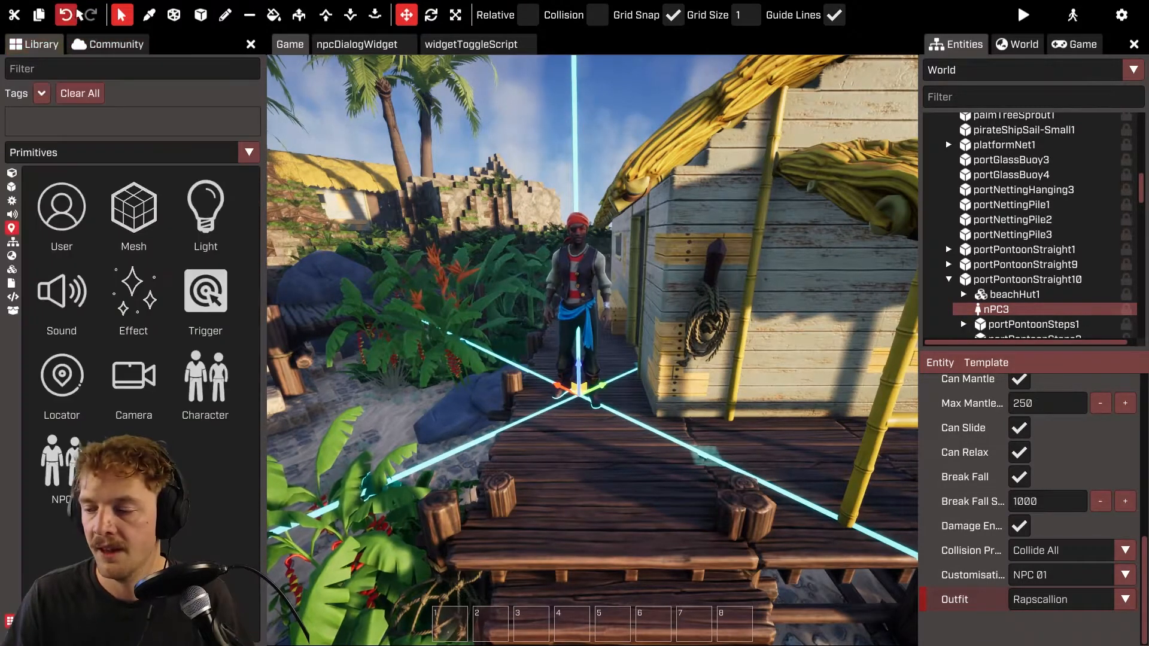
# - Show the installed packages and examine the assets contained in the NPC Dialogue package
pyautogui.click(12, 311)
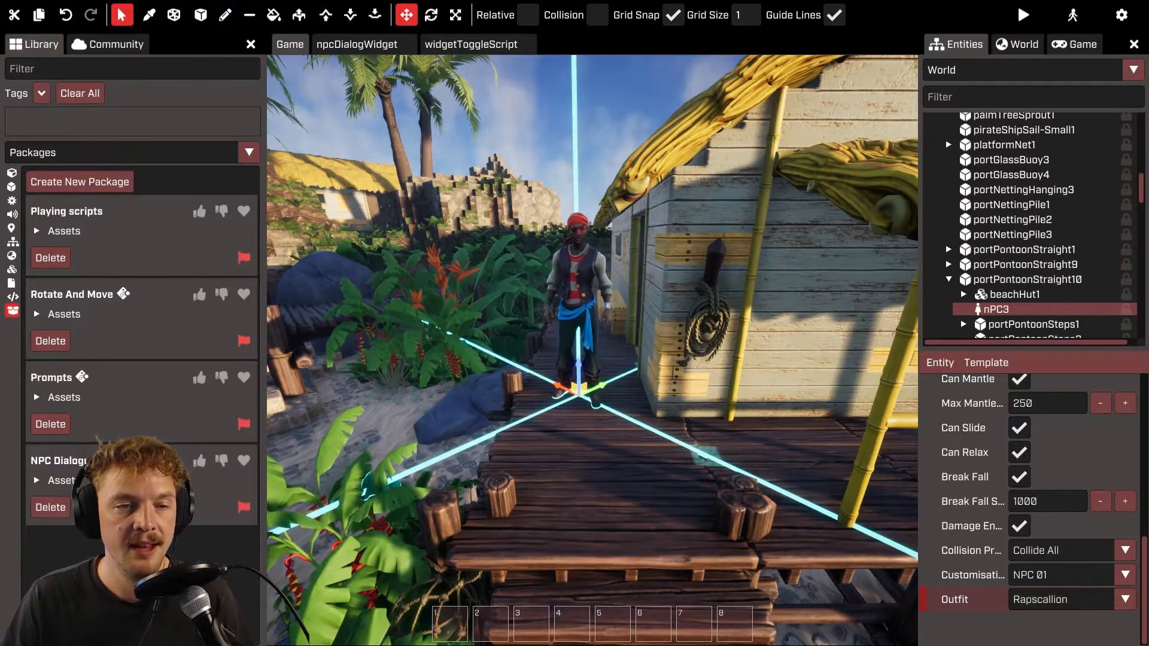
pyautogui.click(37, 480)
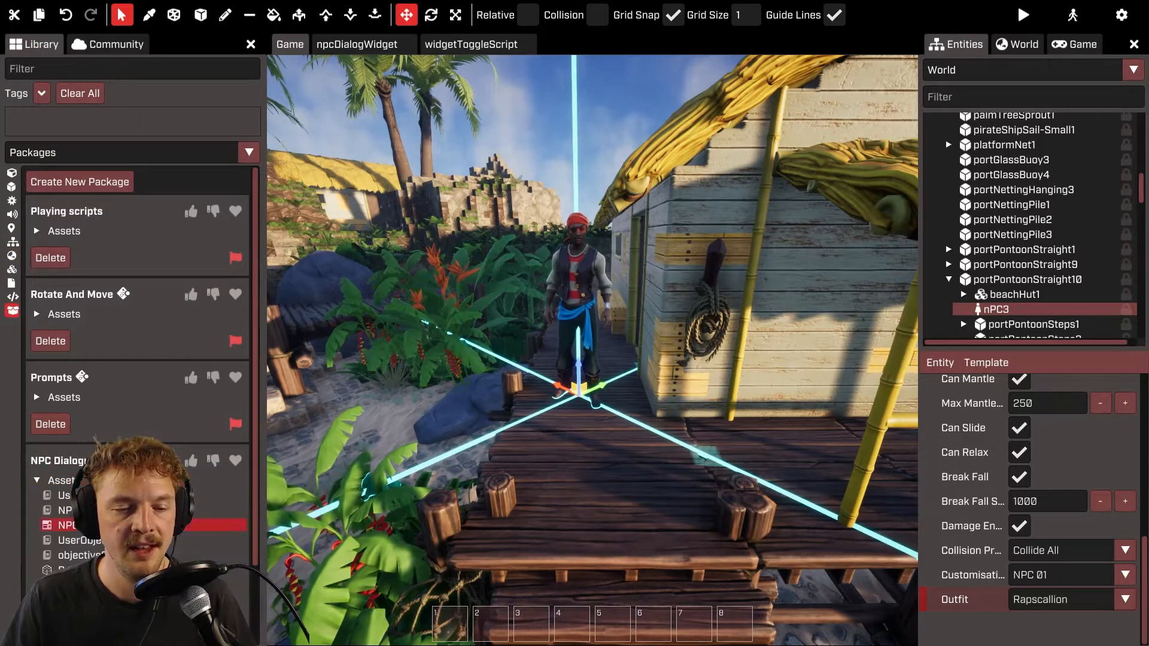
pyautogui.scroll(-3, 17, 402)
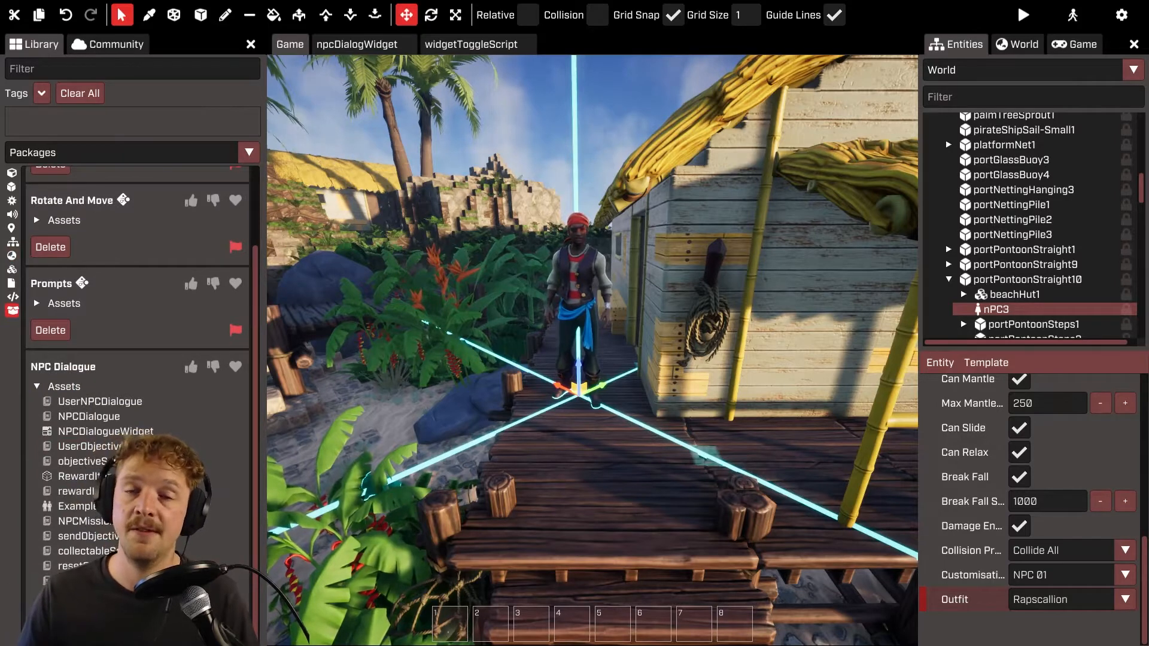
pyautogui.click(220, 429)
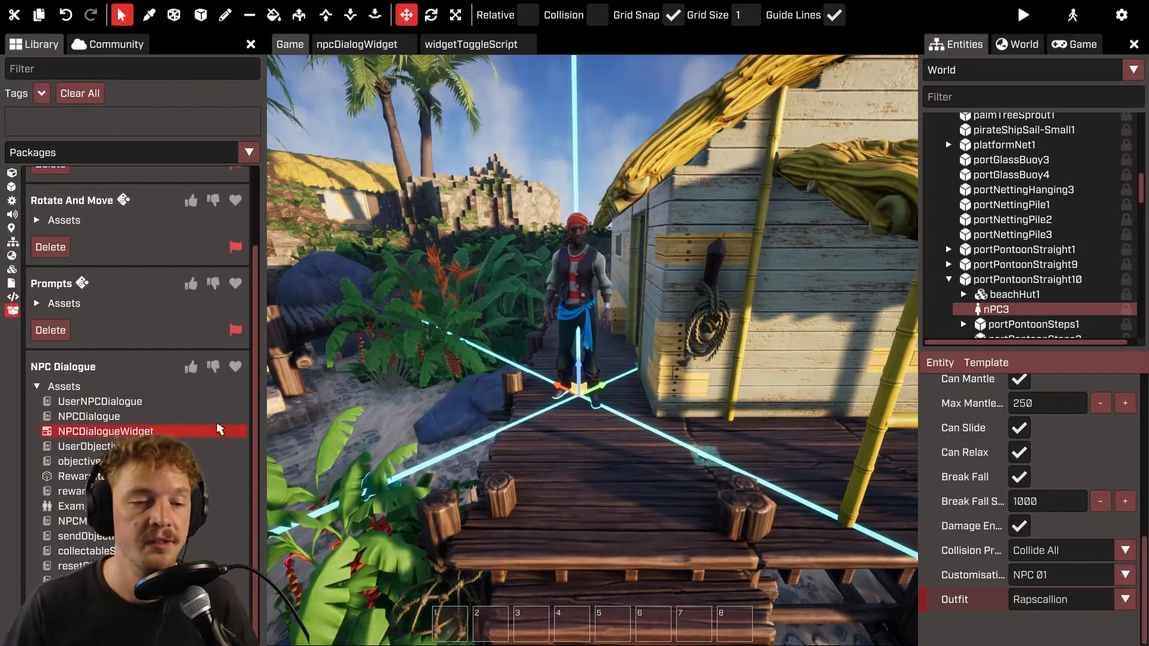
pyautogui.click(90, 446)
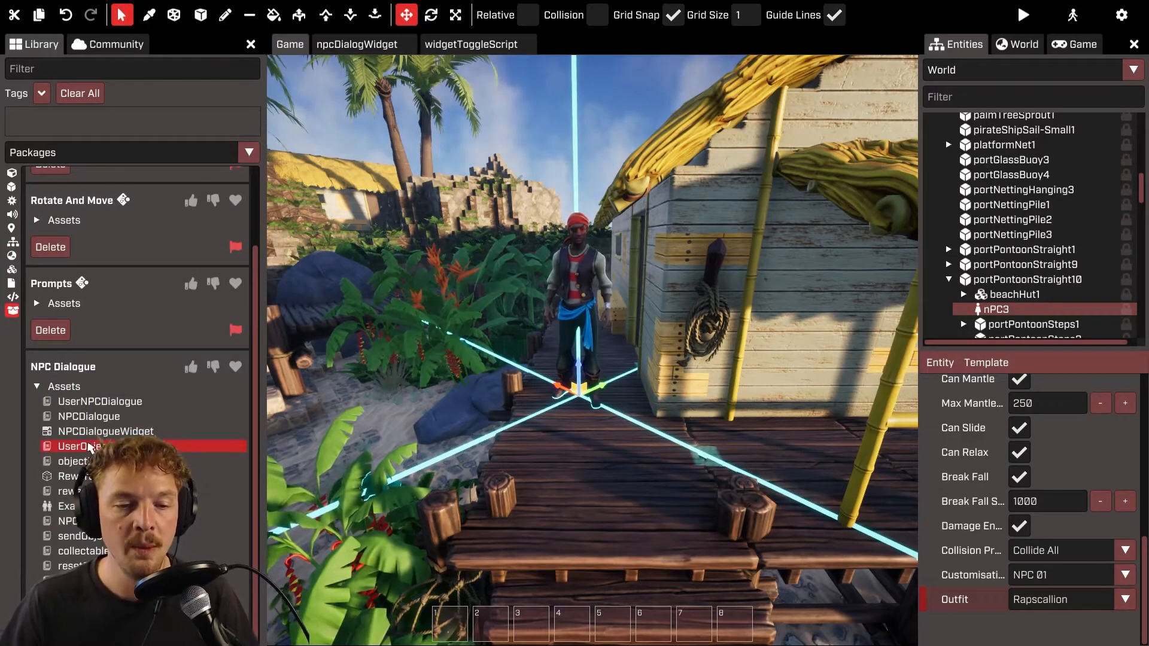
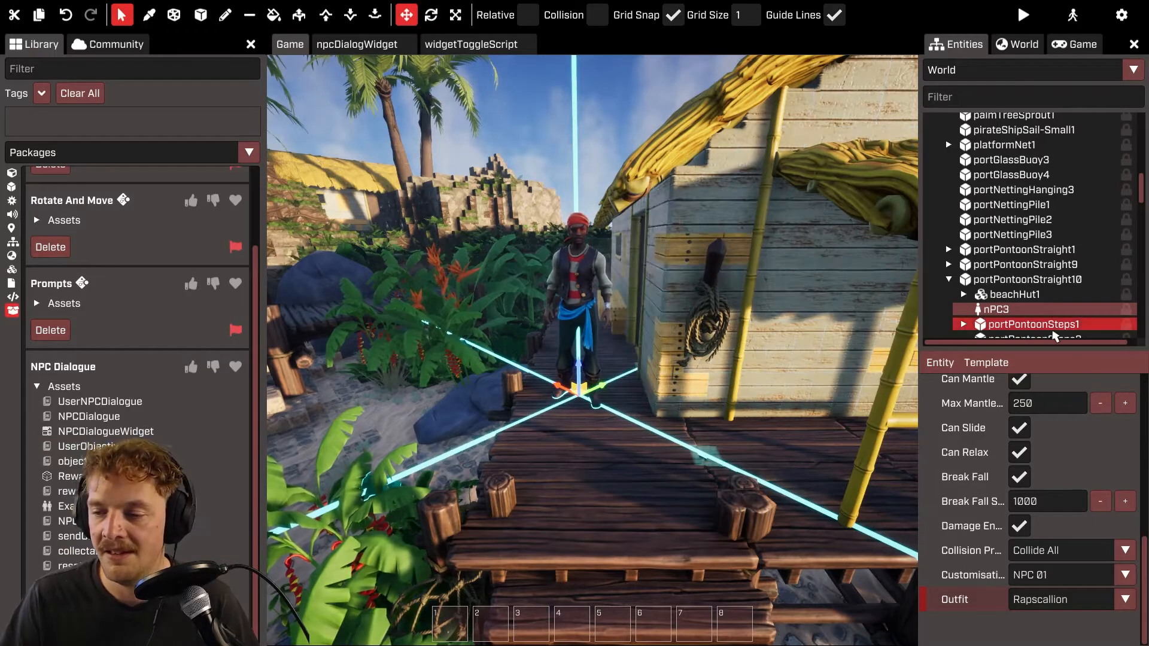
# - Add the NPCGenericDialogue script to the new NPC and bring its properties into view
pyautogui.click(947, 363)
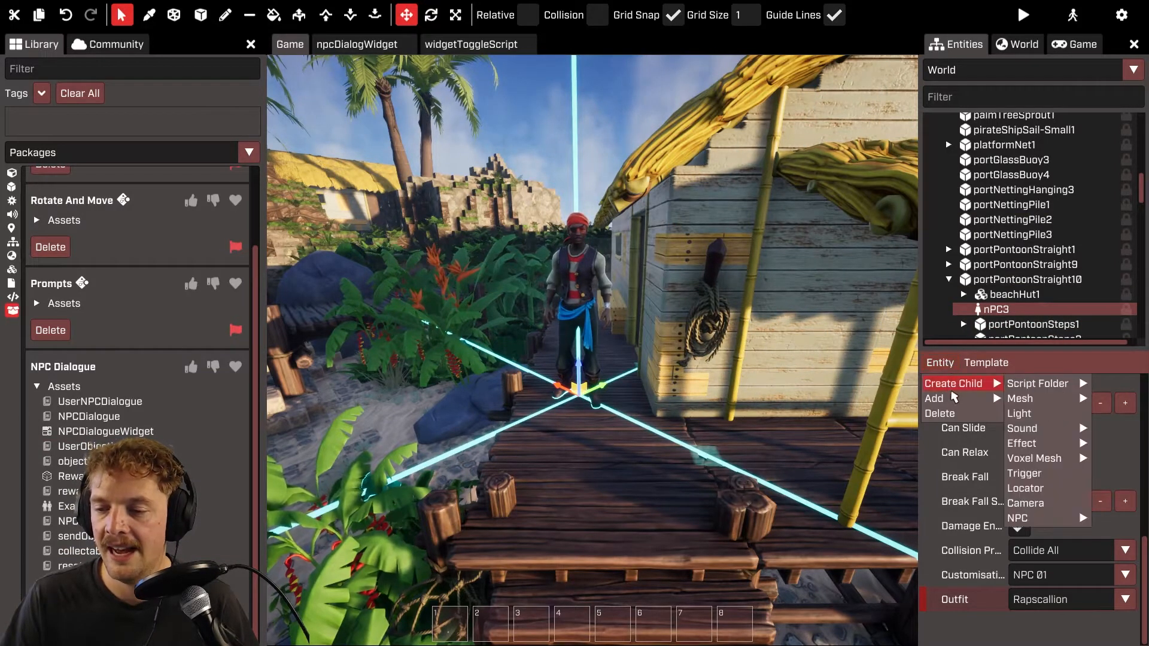
pyautogui.moveTo(957, 399)
pyautogui.moveTo(1019, 399)
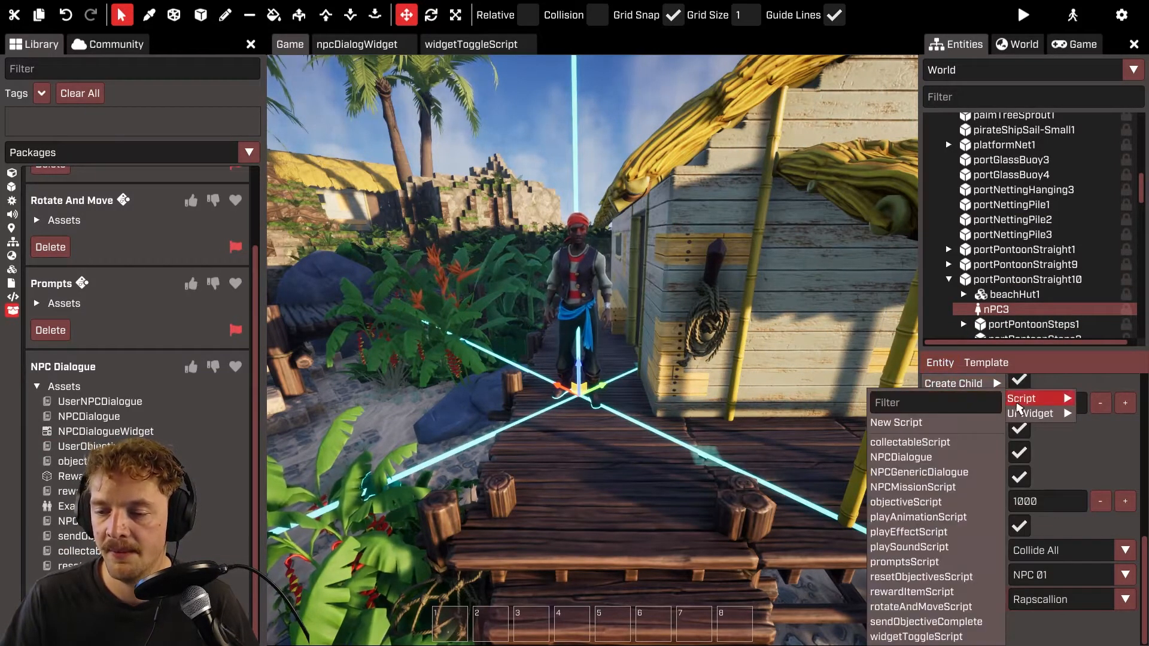
pyautogui.click(957, 474)
pyautogui.scroll(-2, 956, 477)
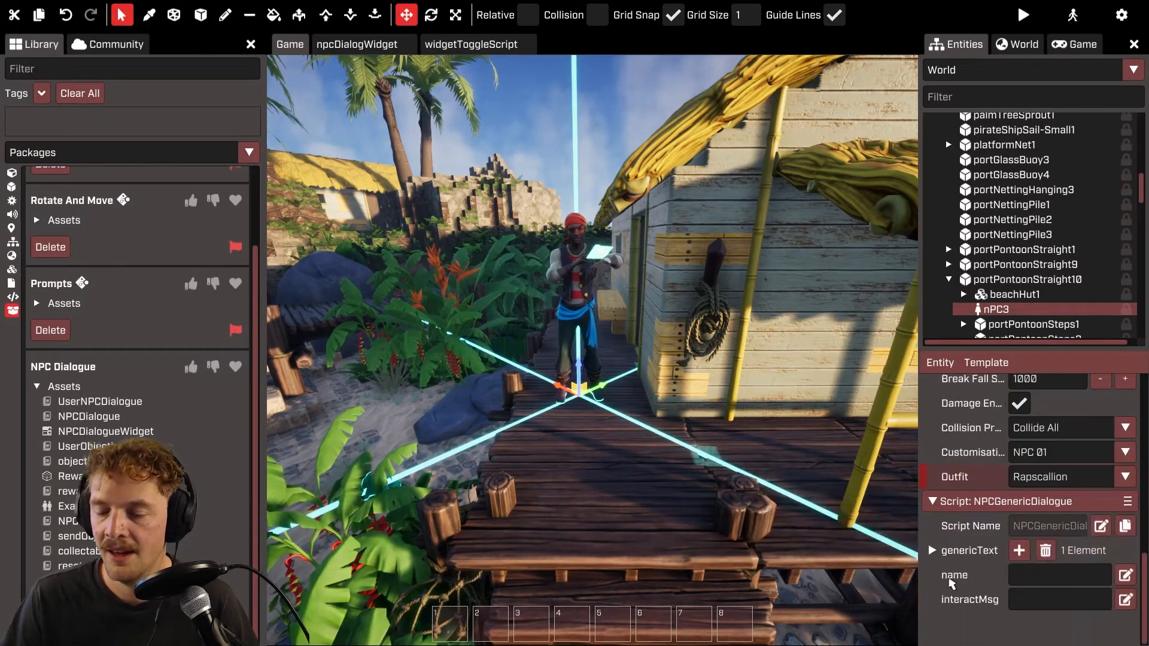
# - Set the dialogue script's name to "Rapper Scallion" and its interactMsg to "chat to rapper scallion"
pyautogui.click(1018, 573)
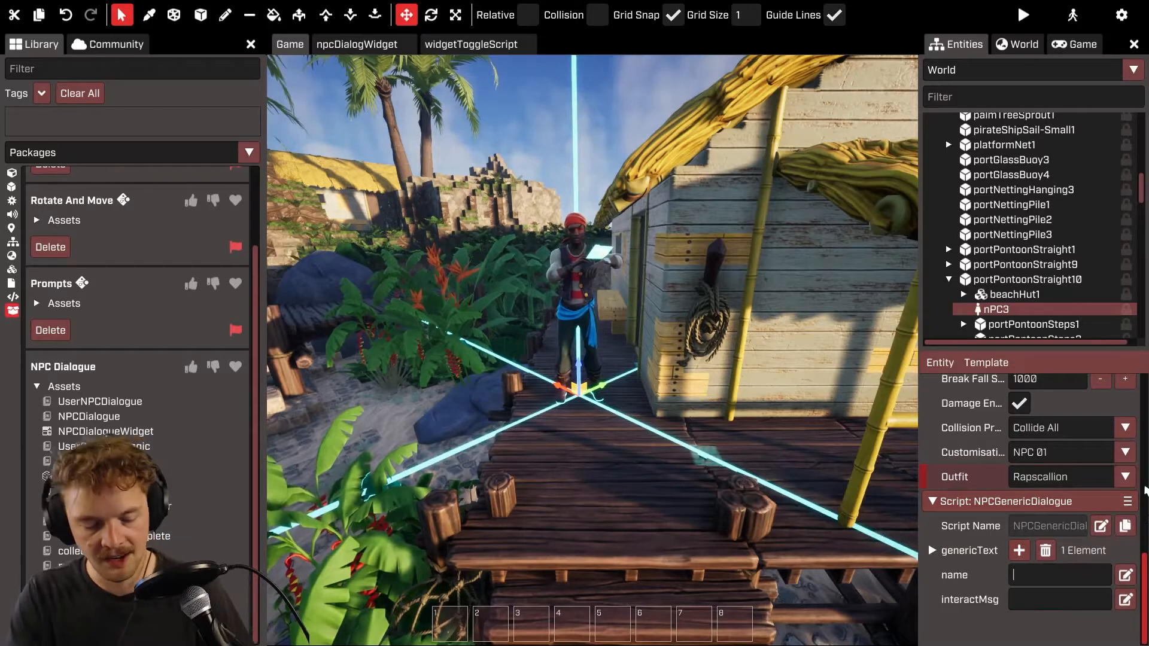
pyautogui.write('Ra')
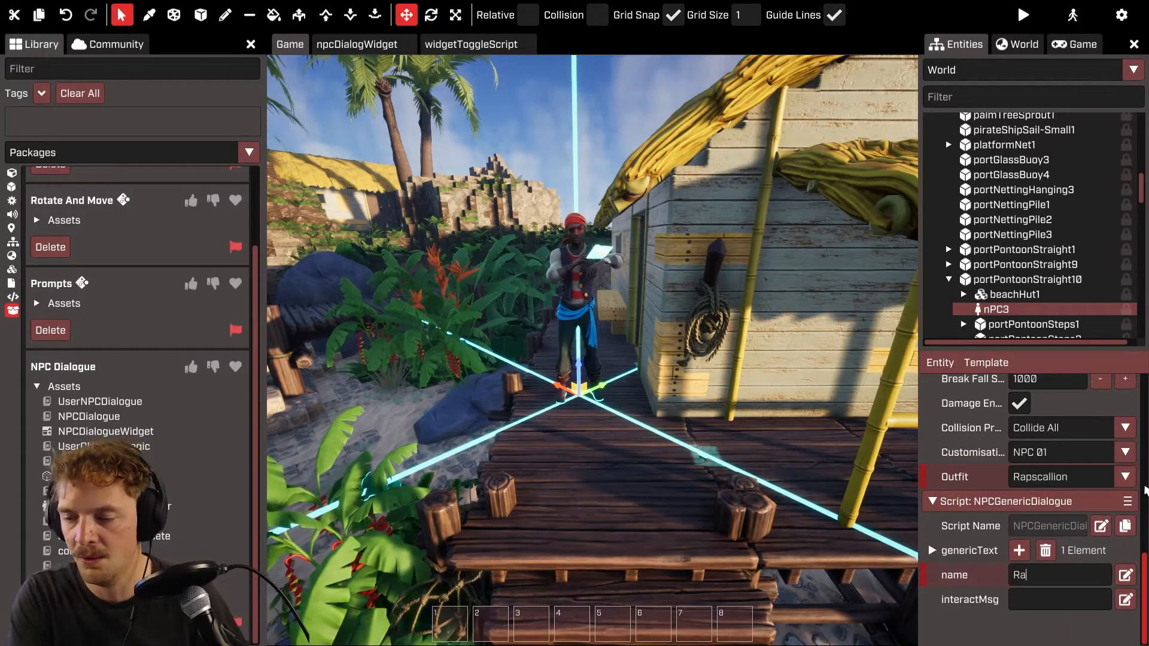
pyautogui.write('pper Scallion')
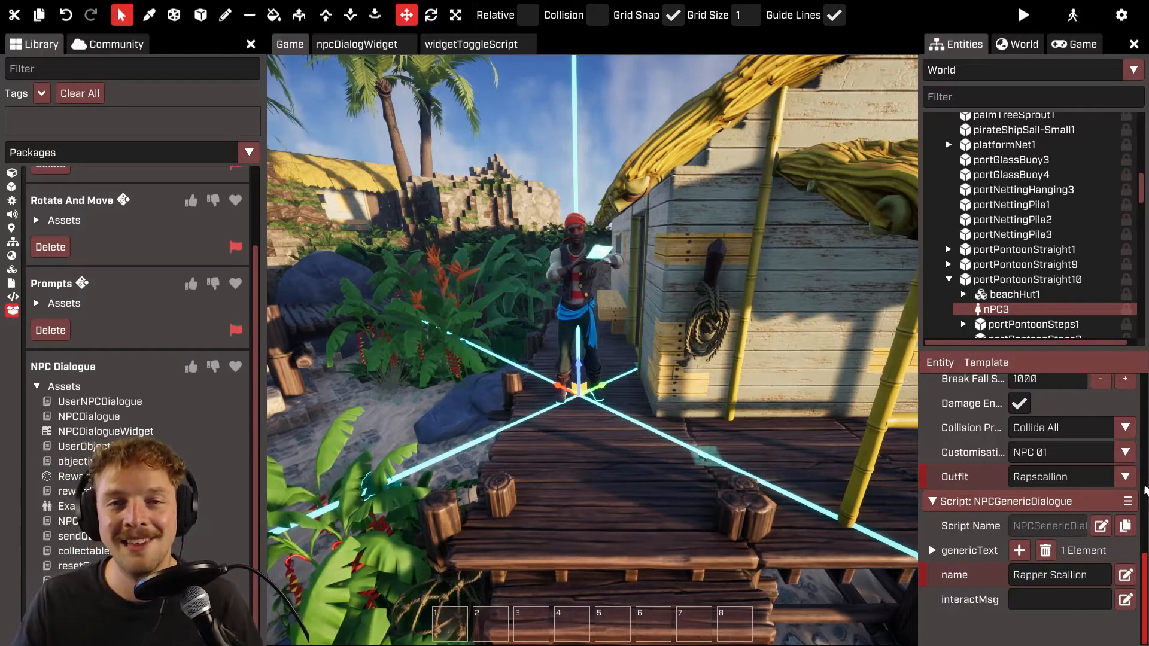
pyautogui.click(1044, 603)
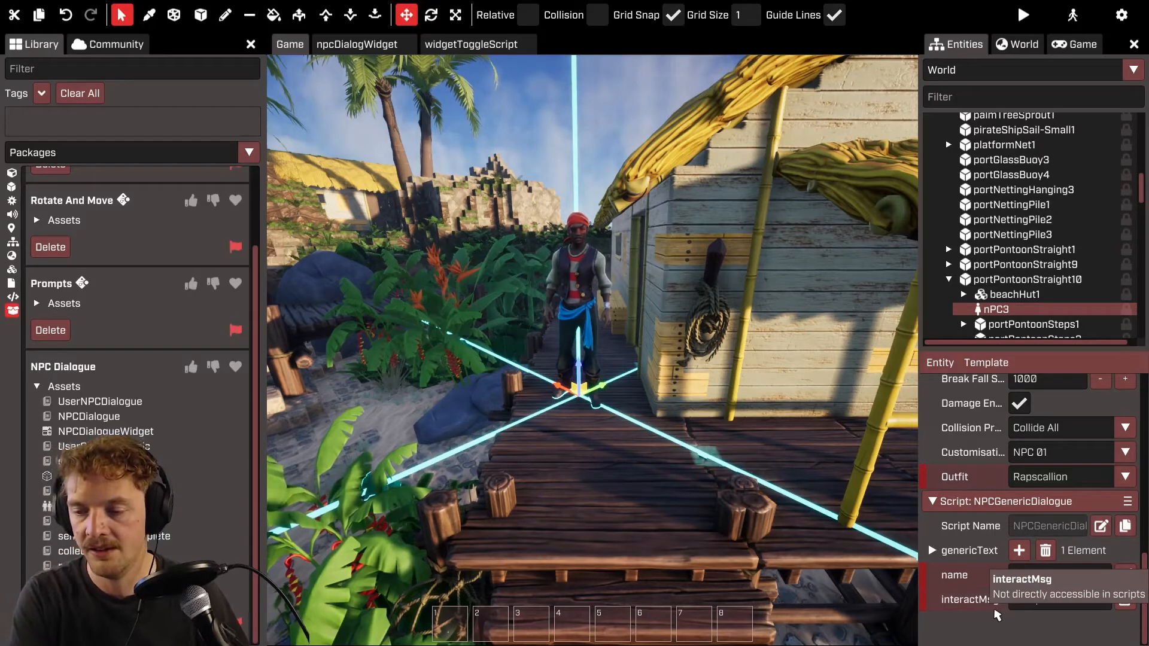
pyautogui.write('chat to')
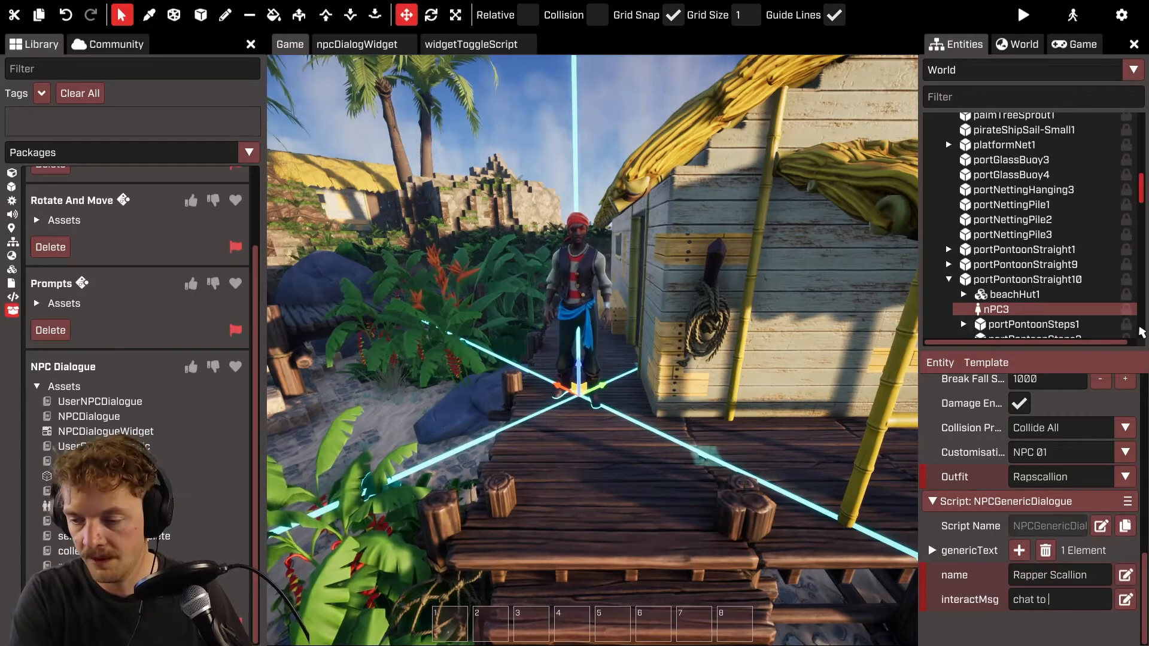
pyautogui.write(' rapper scallio')
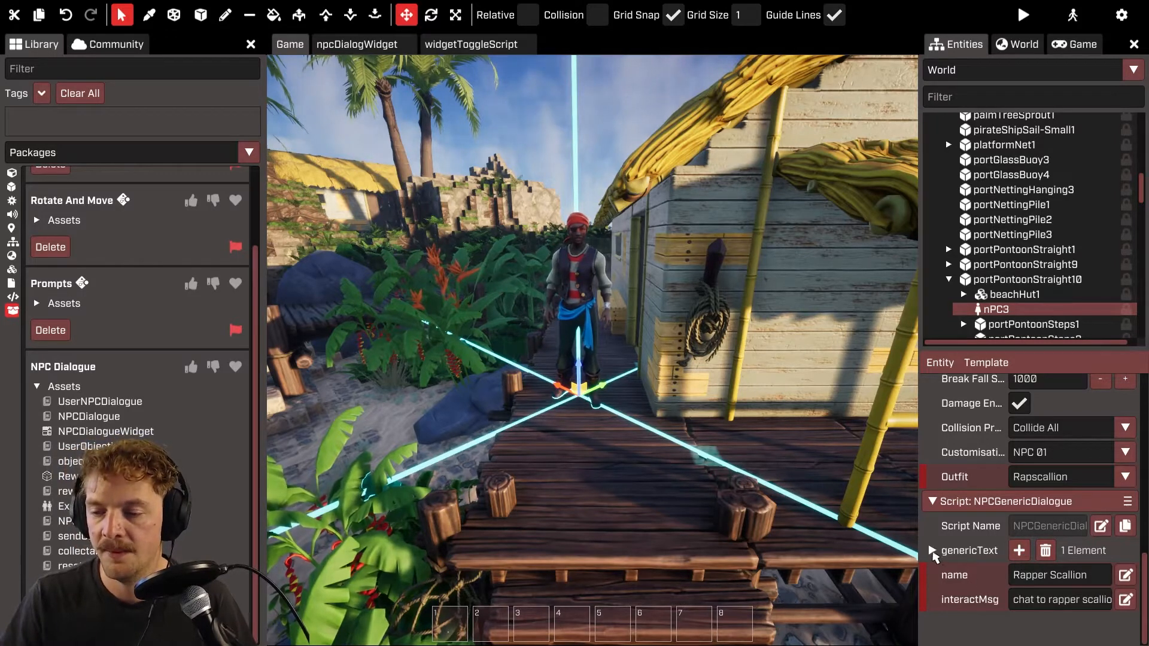
# - Enter "Avast there landlubber, I know more about the sea than you." as the first genericText element
pyautogui.click(932, 551)
pyautogui.click(1054, 574)
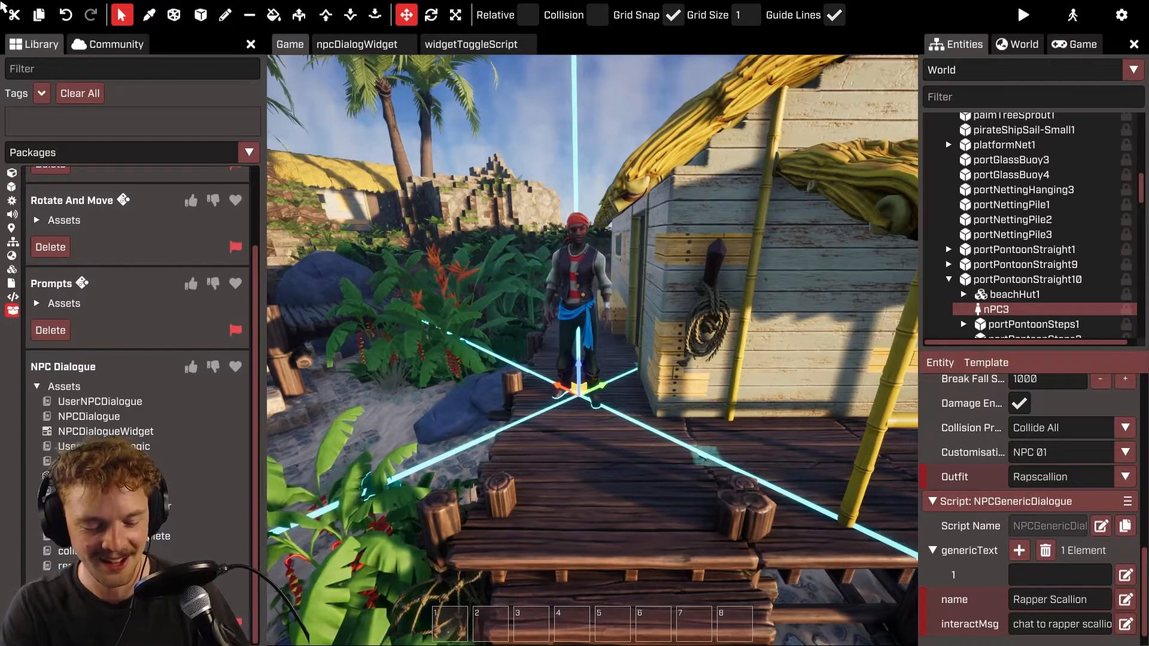
pyautogui.write('Avast there la')
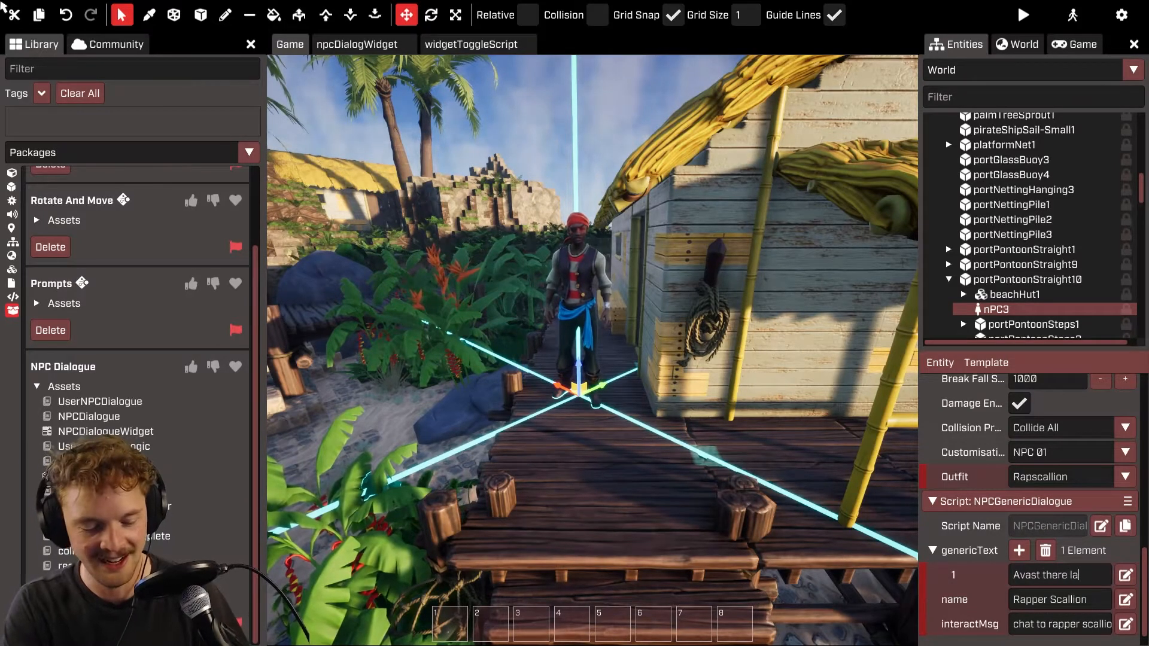
pyautogui.write('ndlubber')
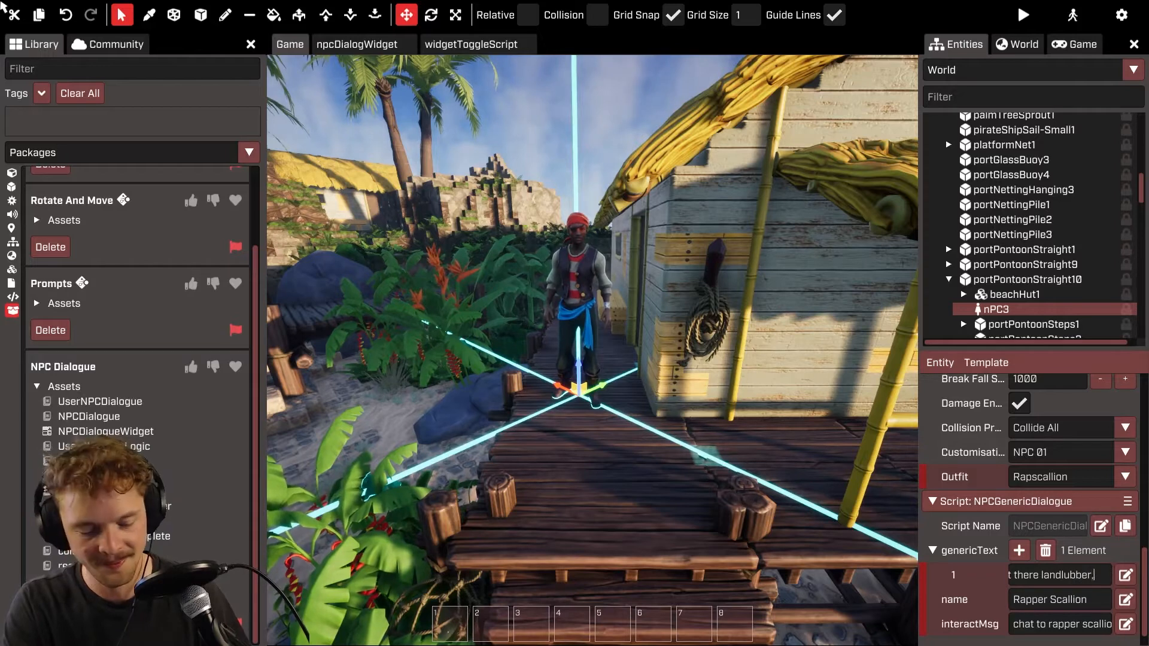
pyautogui.write(', I know')
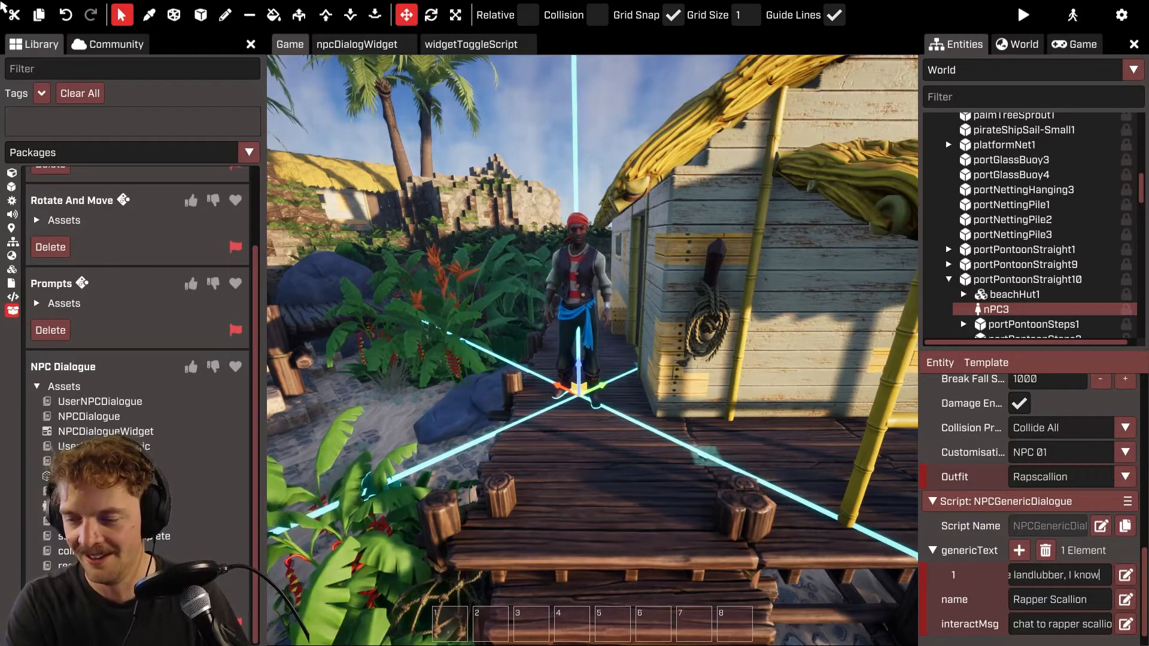
pyautogui.write(' more about ')
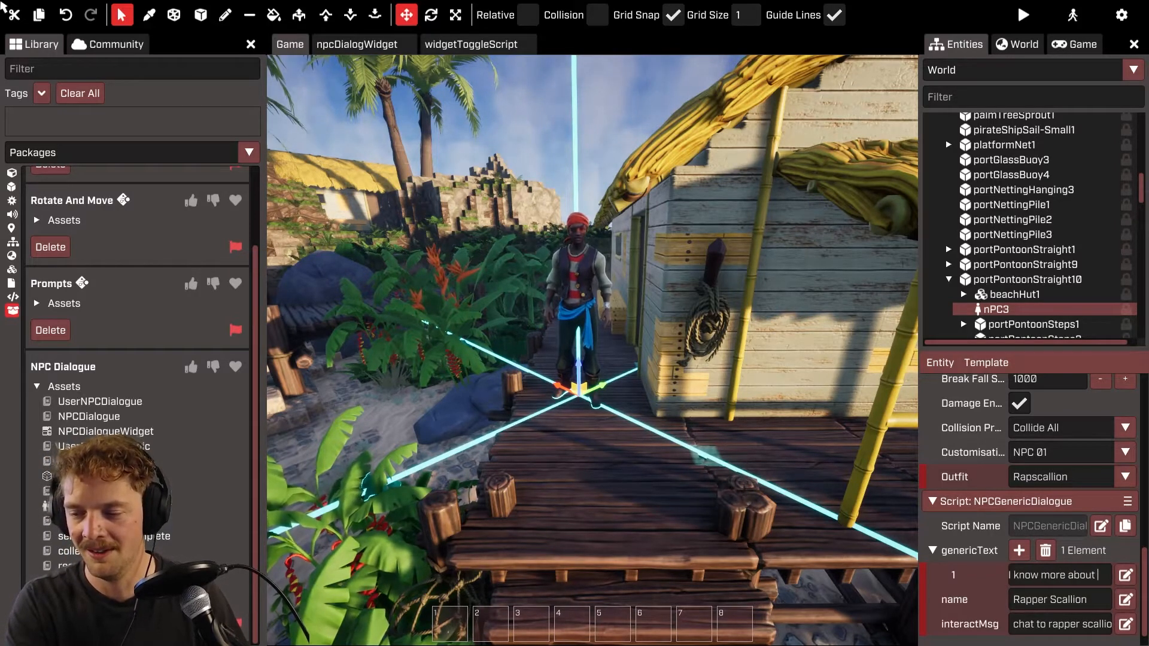
pyautogui.write('the sea than yo')
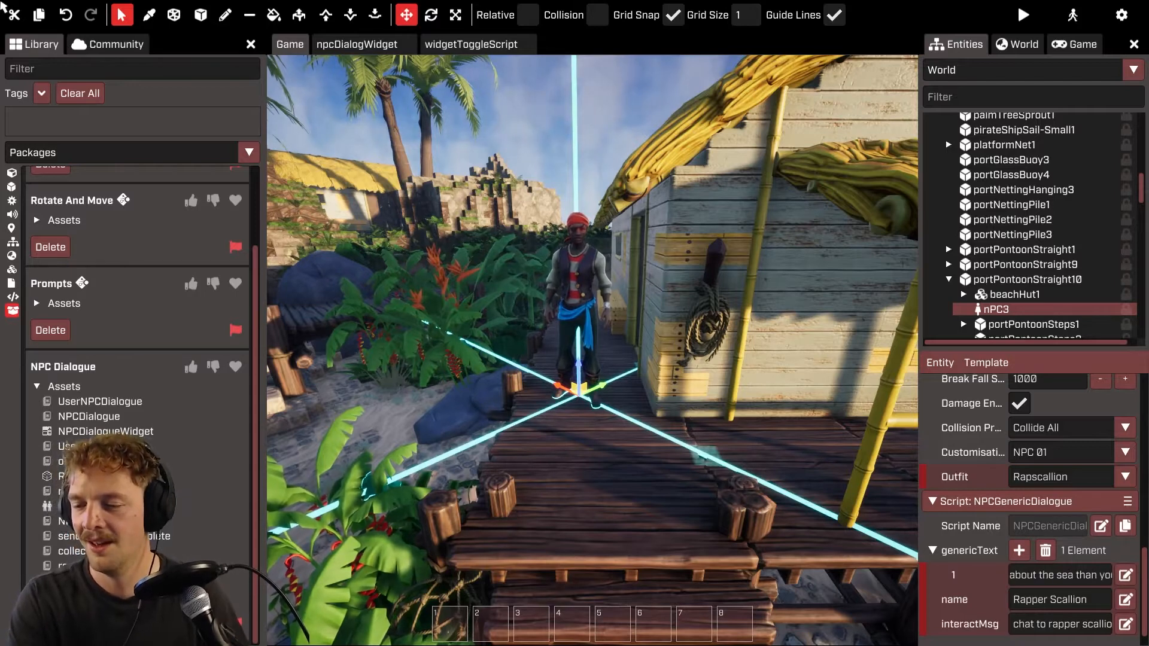
pyautogui.write('u.')
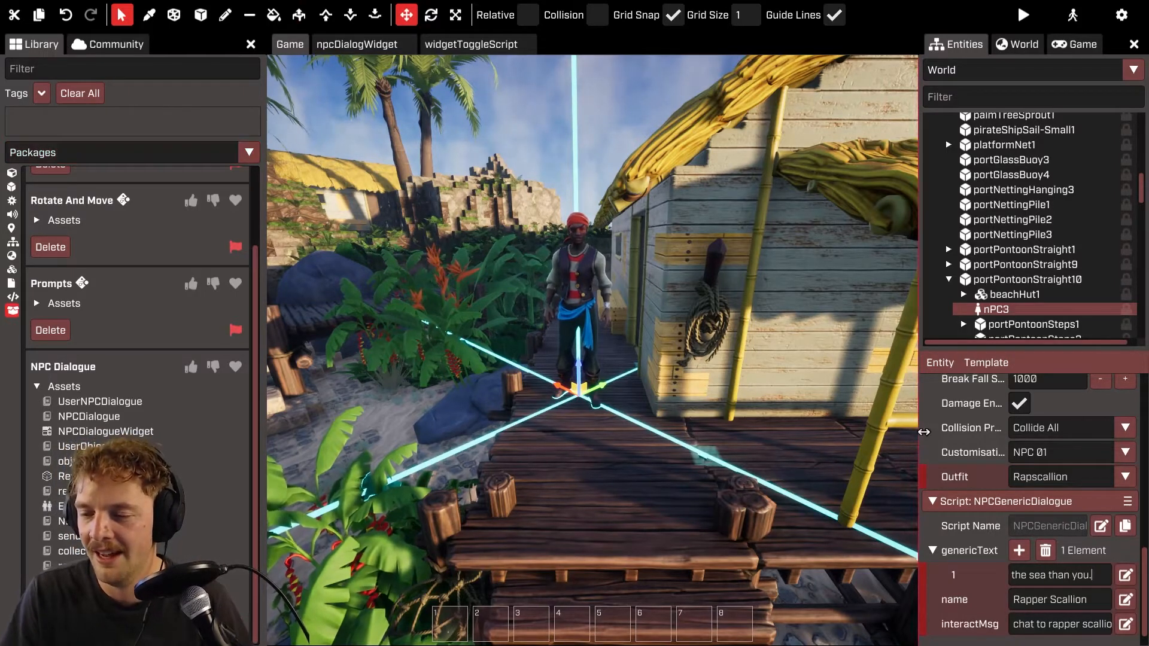
# - Add a second genericText element reading "Oh you know about the sea? I feel a rap battle approaching..."
pyautogui.click(1017, 552)
pyautogui.scroll(-2, 1037, 550)
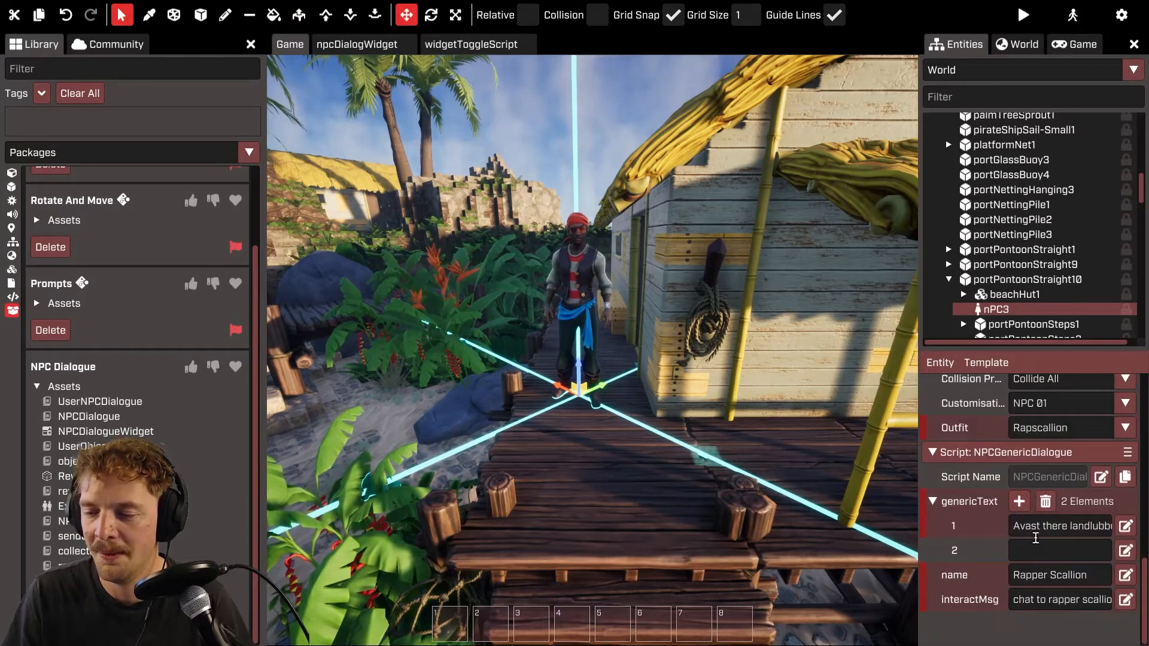
pyautogui.write('Oh')
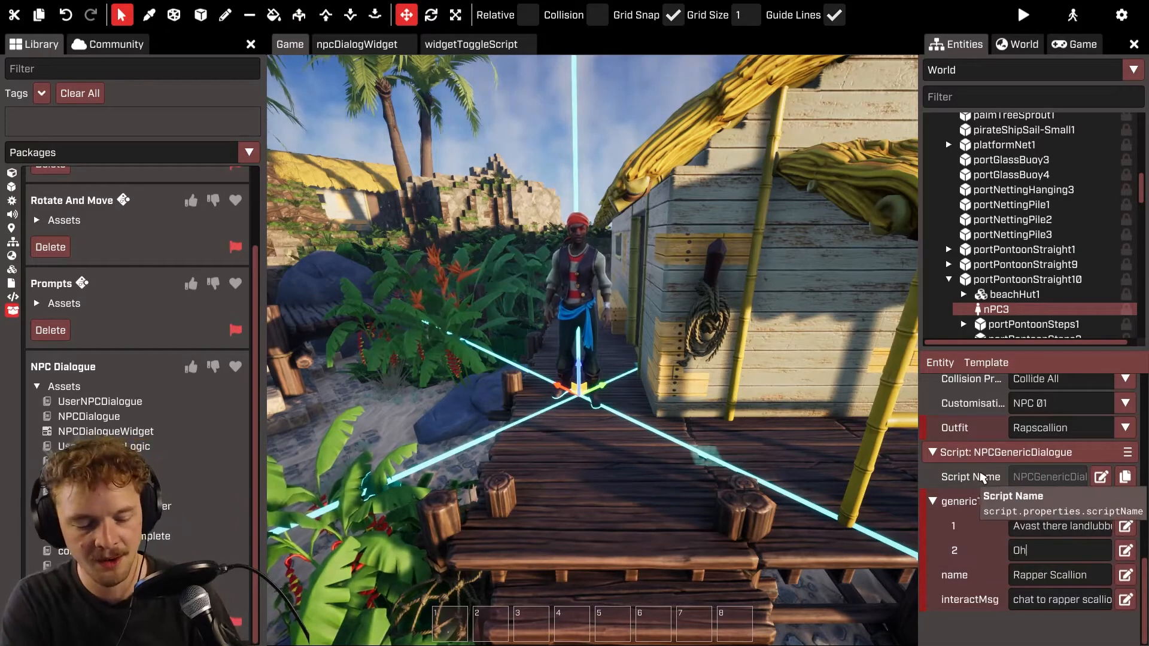
pyautogui.write(' you know b')
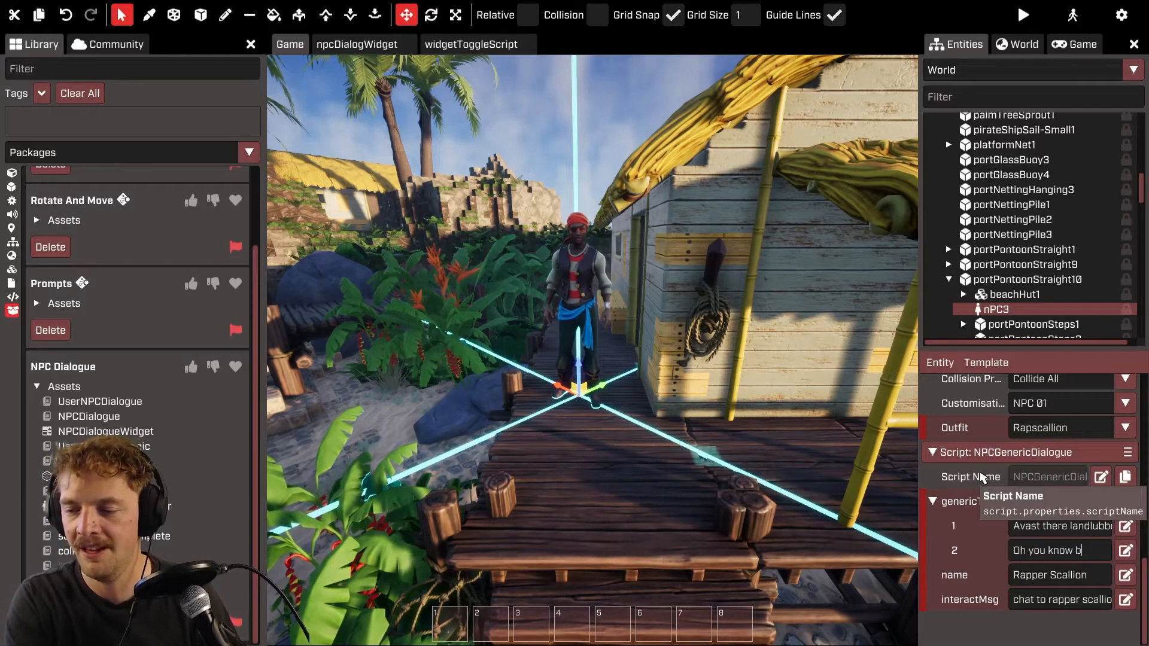
pyautogui.write('w about the sea? I f')
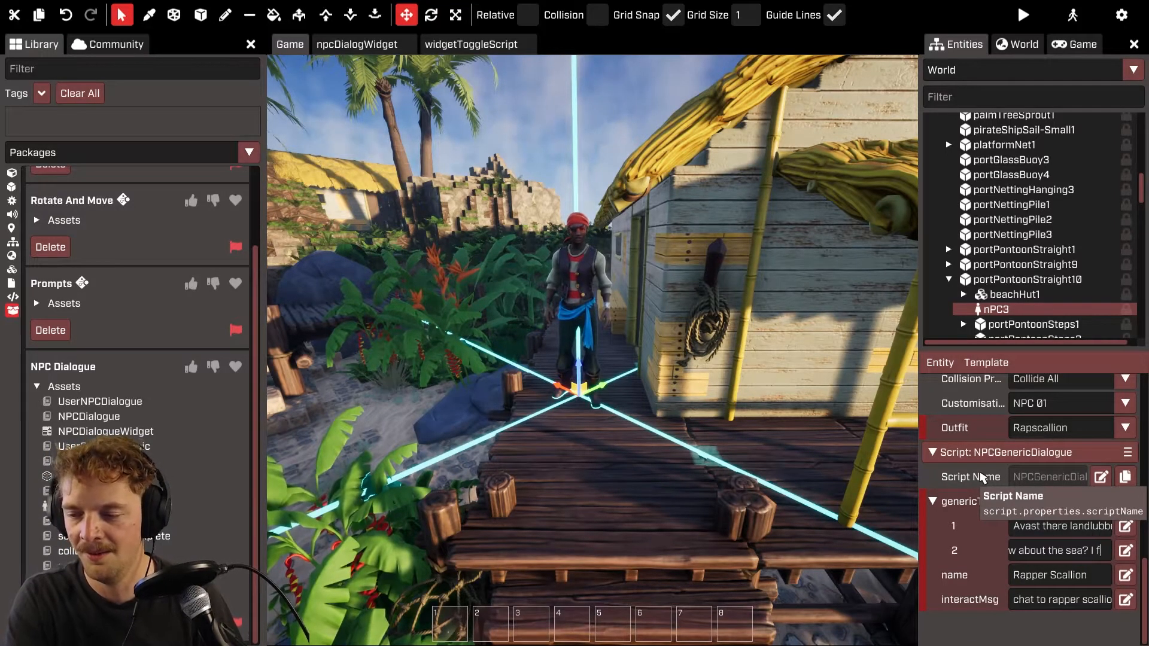
pyautogui.write('eel a rap batt')
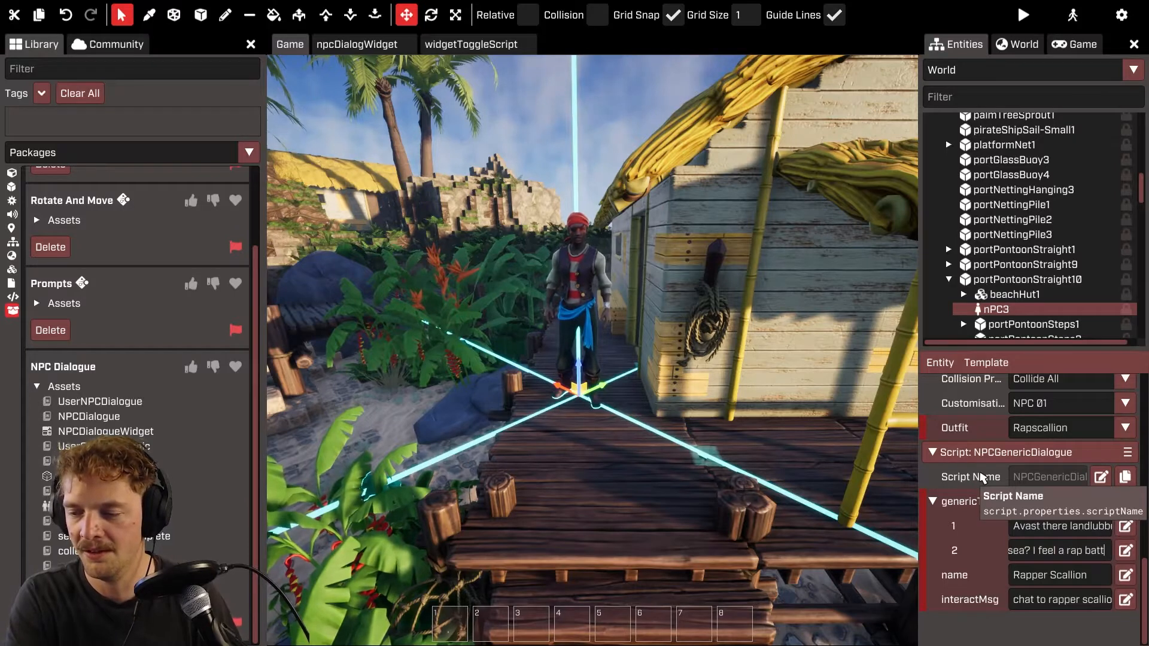
pyautogui.write('le')
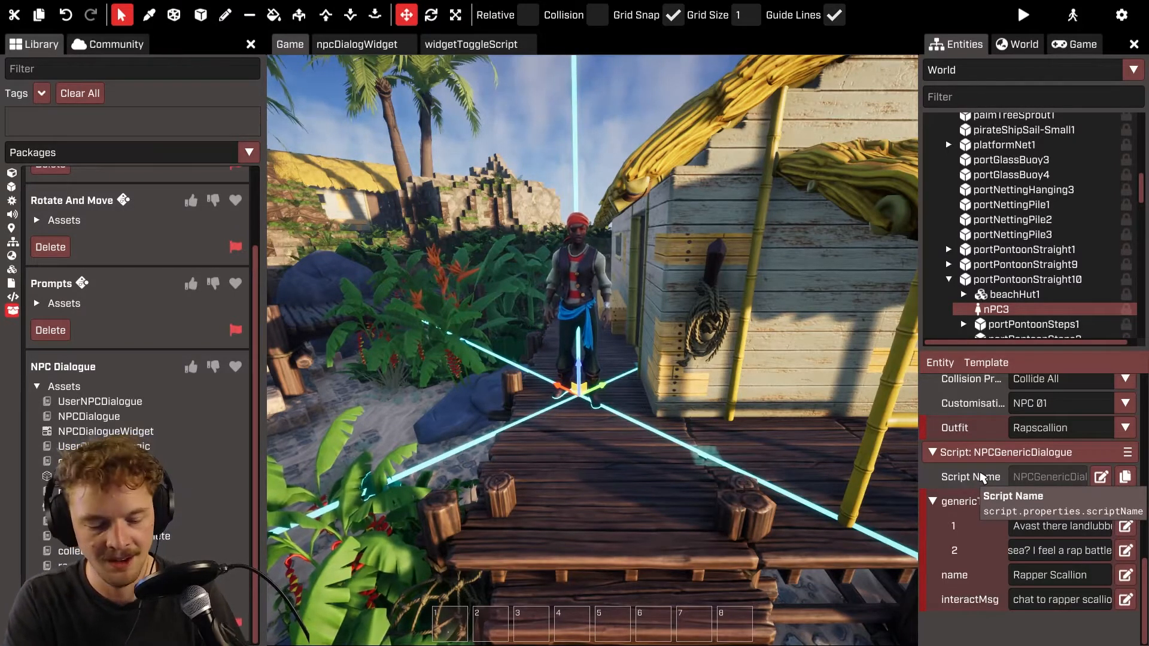
pyautogui.write(' approiahc')
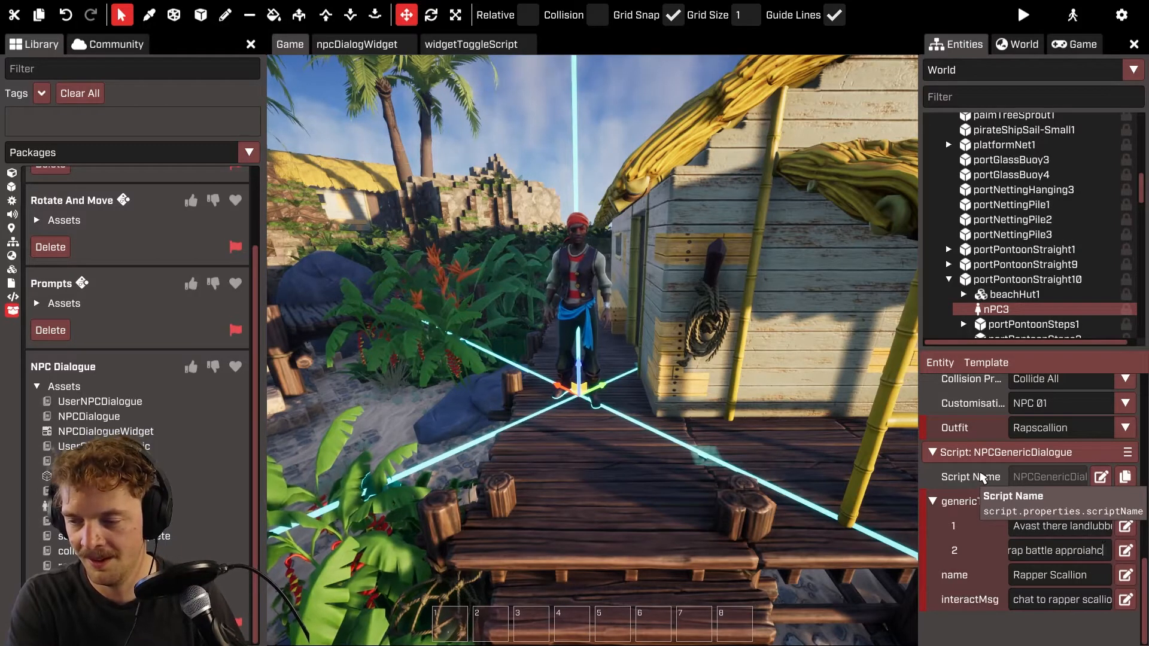
pyautogui.write('hi...')
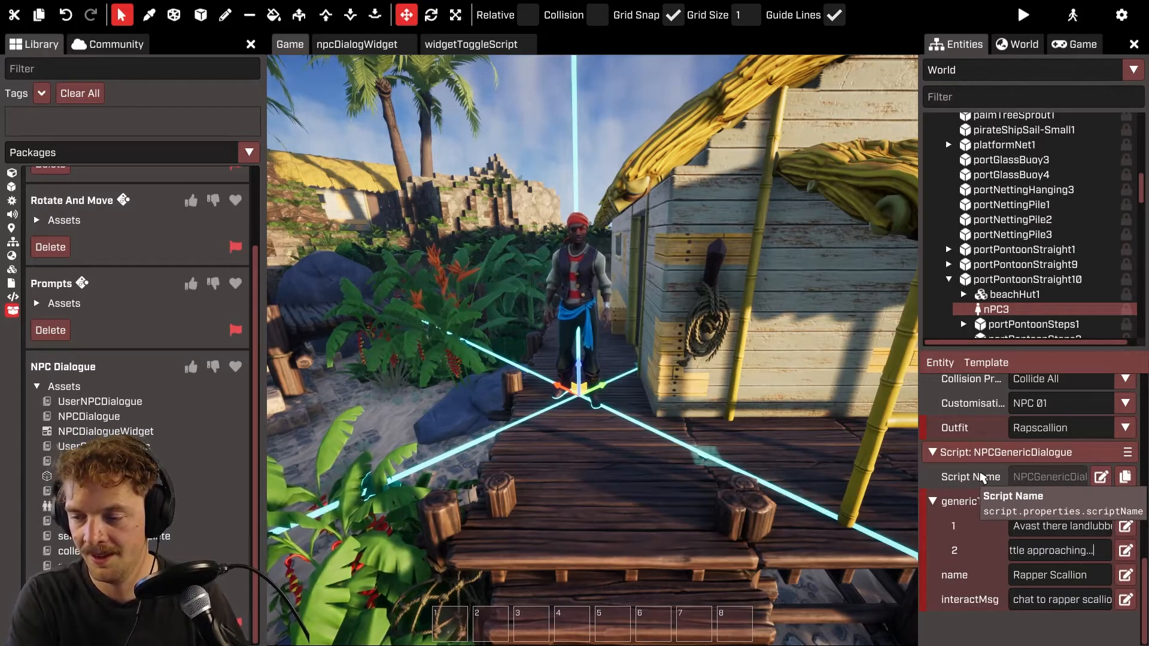
pyautogui.press('Return')
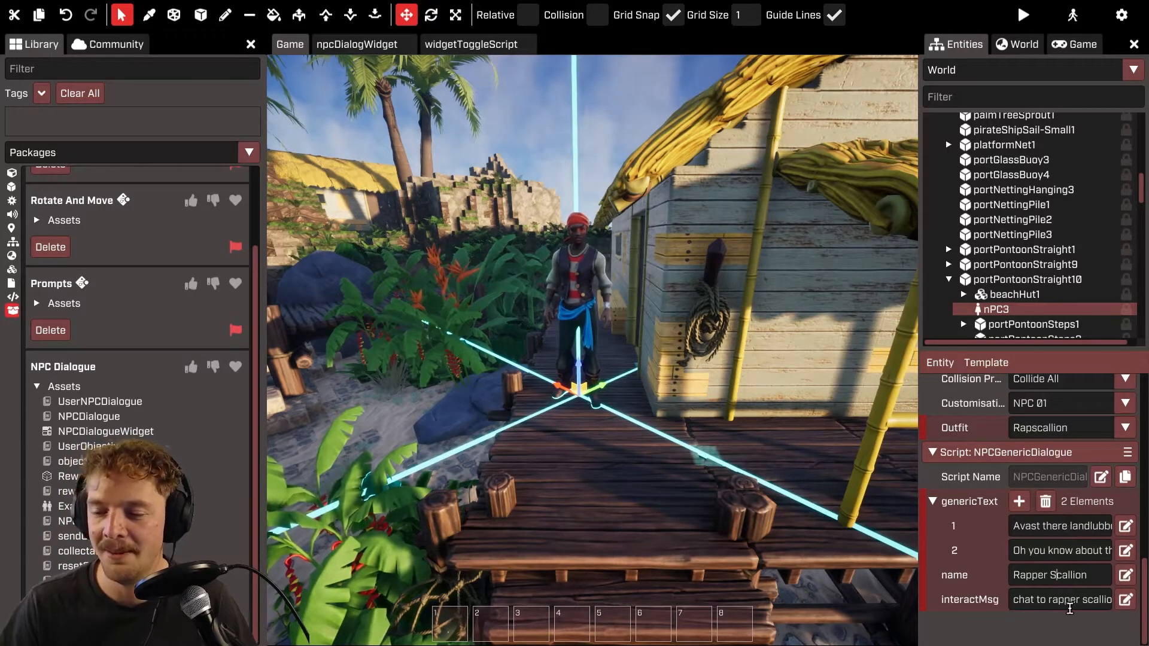
pyautogui.click(1048, 600)
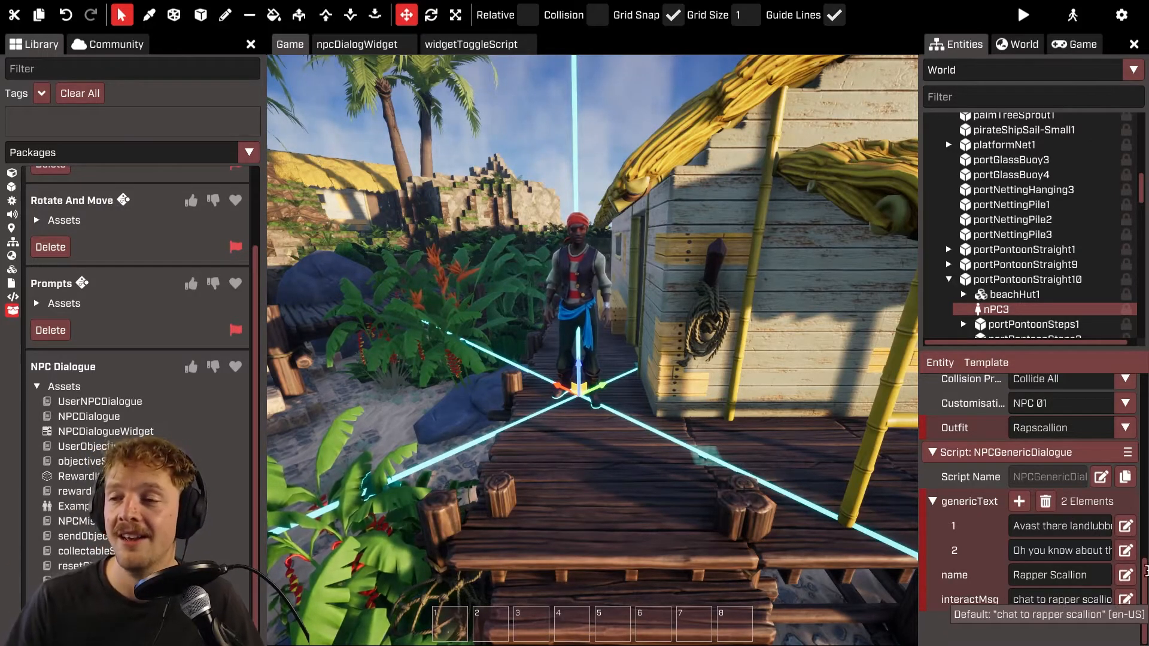
# - Open the User template for editing and delete its userTextAdventure1 and userNPCDialogue1 entities
pyautogui.click(987, 70)
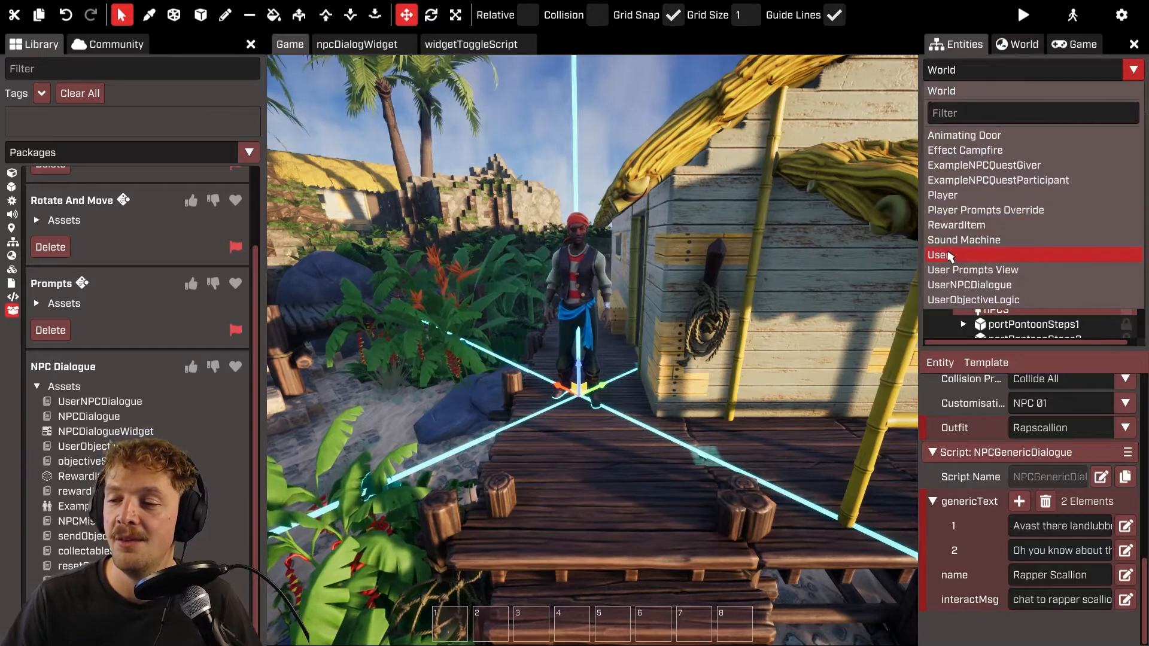
pyautogui.click(978, 68)
pyautogui.click(976, 70)
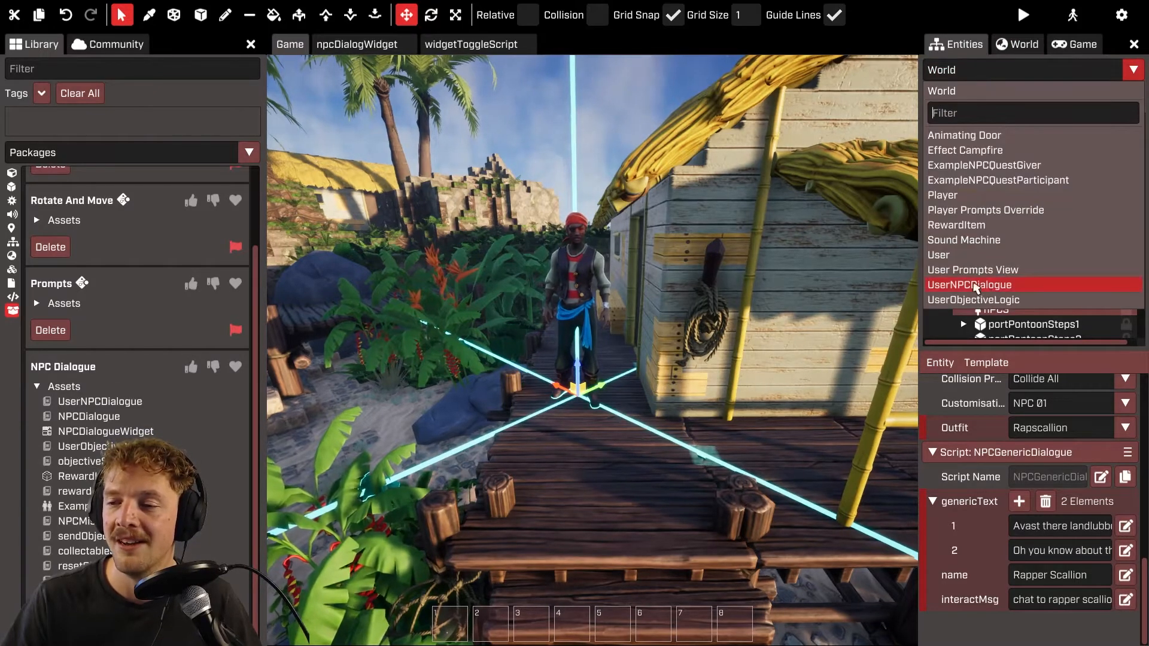
pyautogui.click(957, 255)
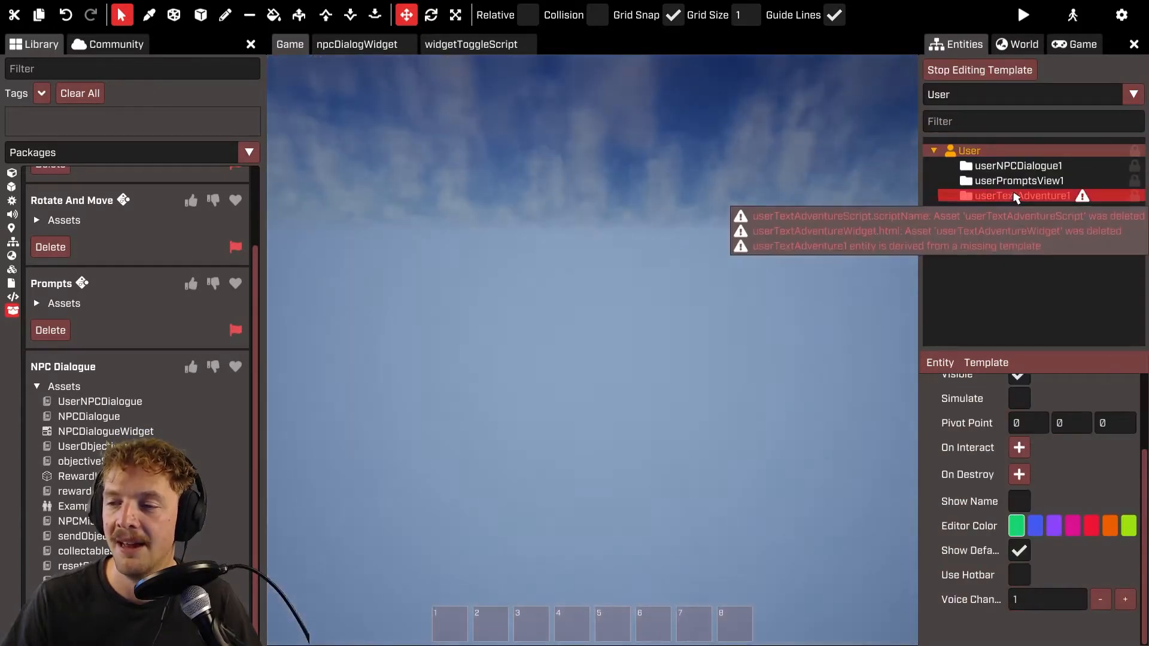
pyautogui.rightClick(1015, 197)
pyautogui.click(1040, 333)
pyautogui.rightClick(1023, 167)
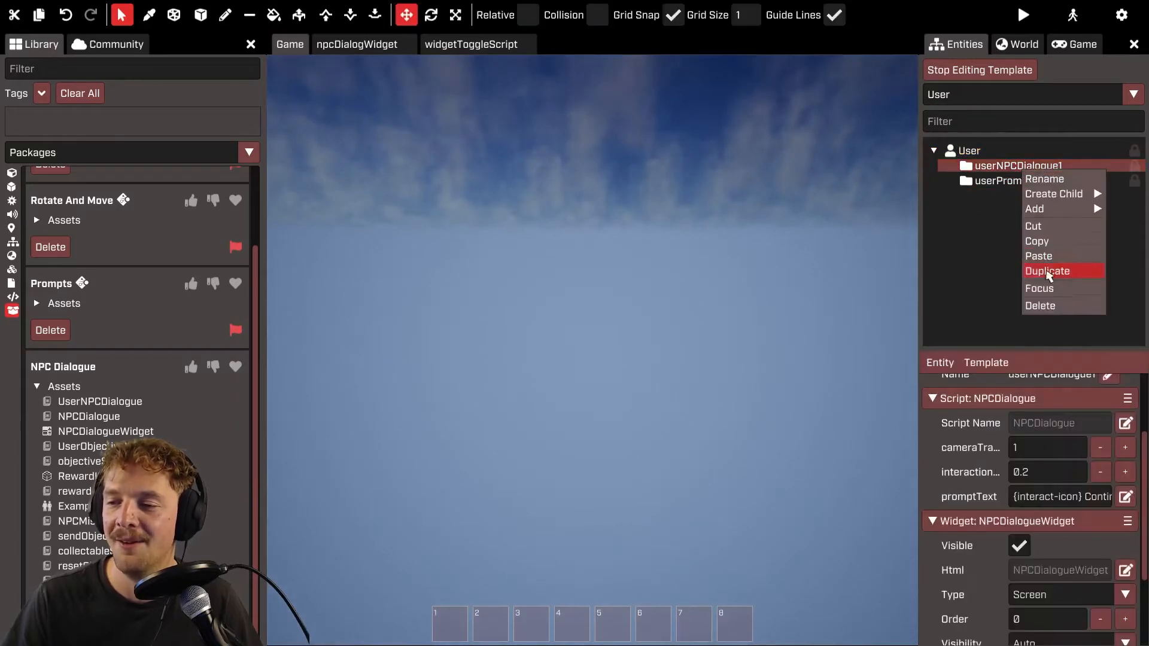
pyautogui.click(1041, 306)
# - Add the UserNPCDialogue script folder as a child of the User template's root entity
pyautogui.click(969, 152)
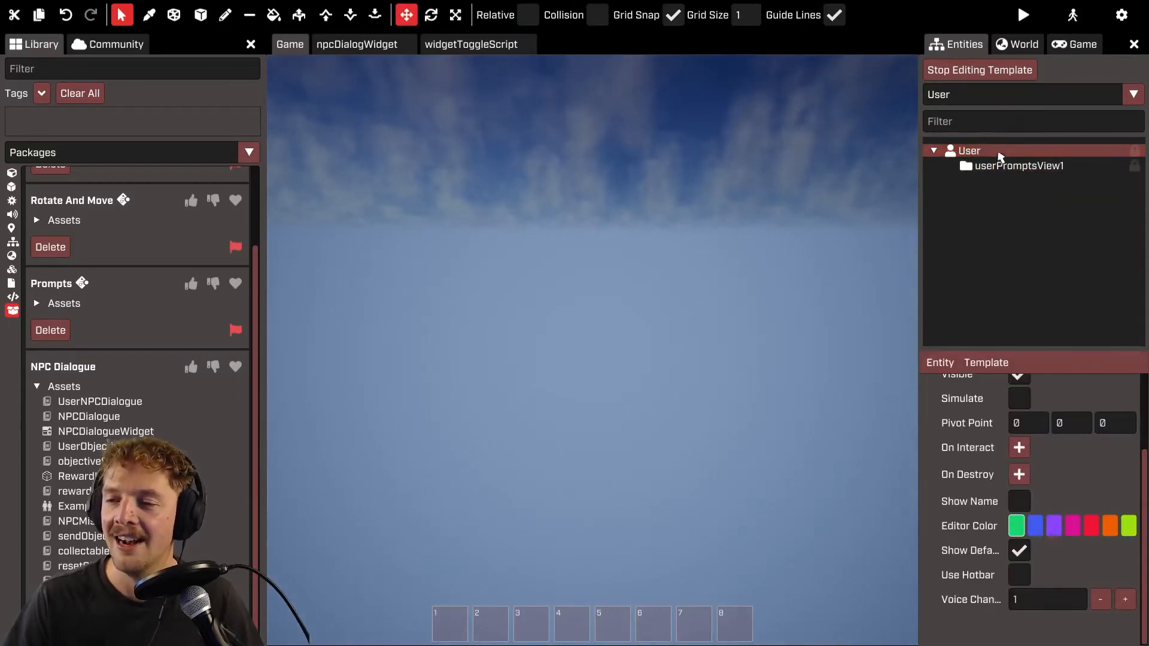
pyautogui.click(944, 367)
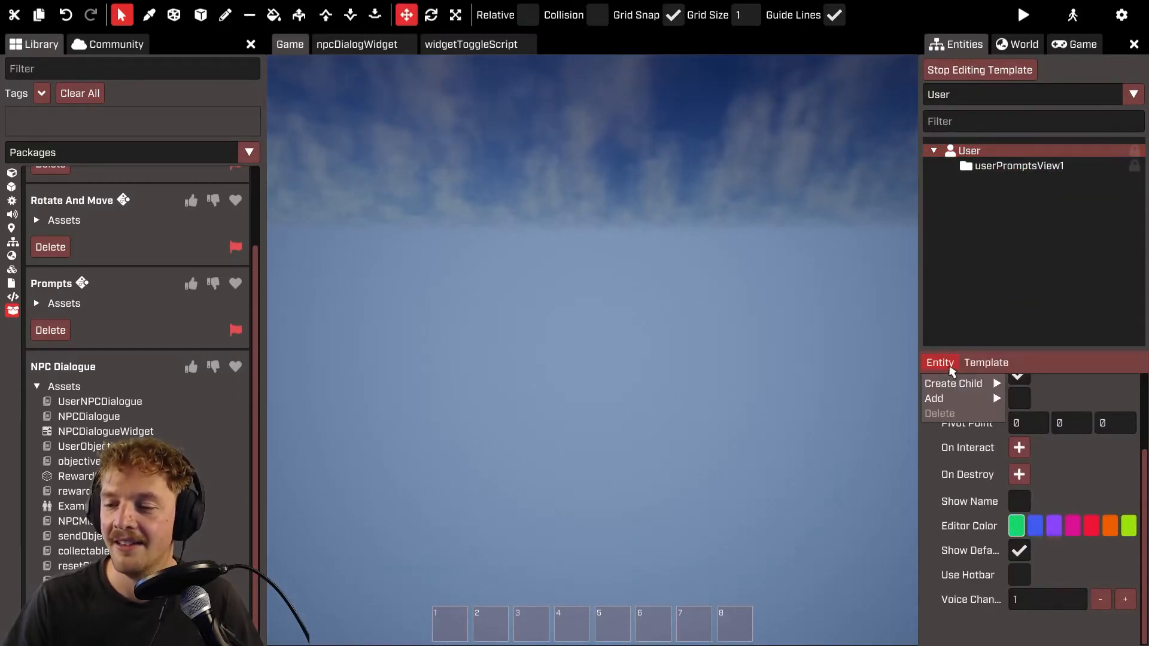
pyautogui.moveTo(952, 387)
pyautogui.moveTo(1024, 389)
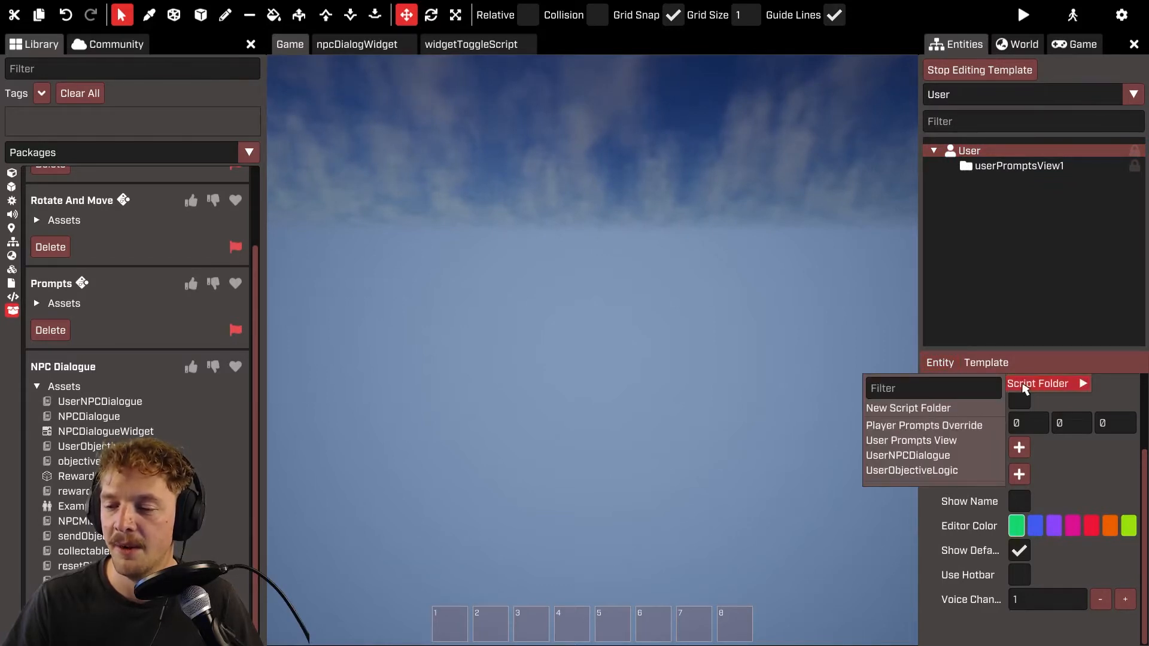
pyautogui.click(926, 457)
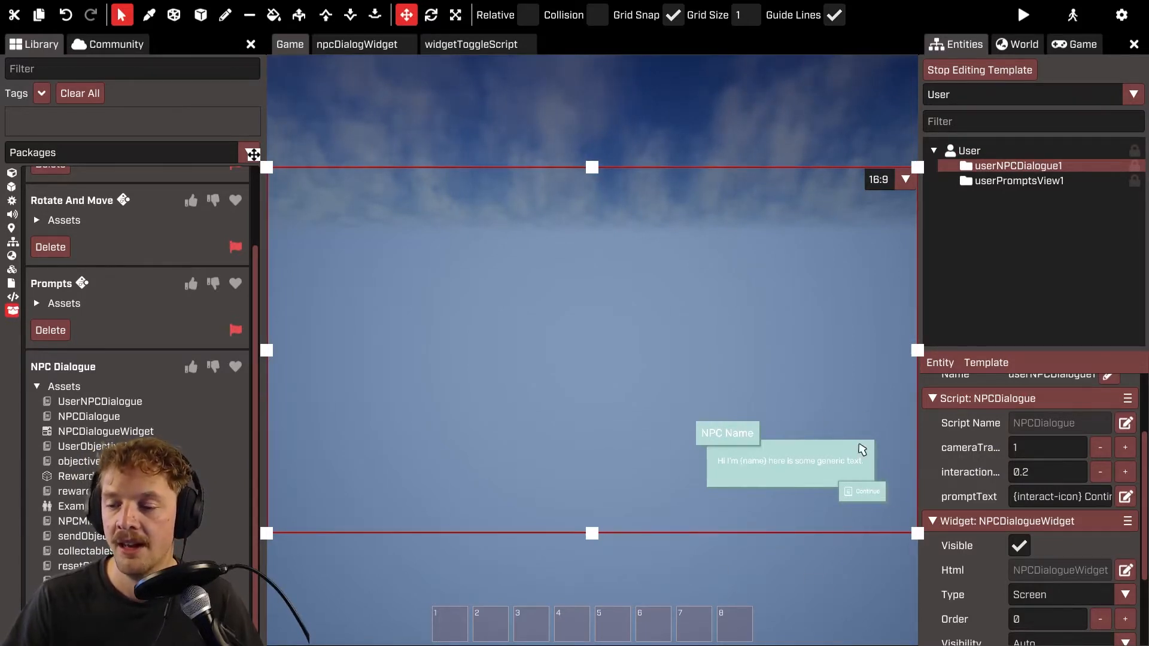
# - Open the NPCDialogueWidget's HTML code and set the background-color of div.namebanner h1 to black
pyautogui.scroll(-3, 1092, 494)
pyautogui.click(1125, 452)
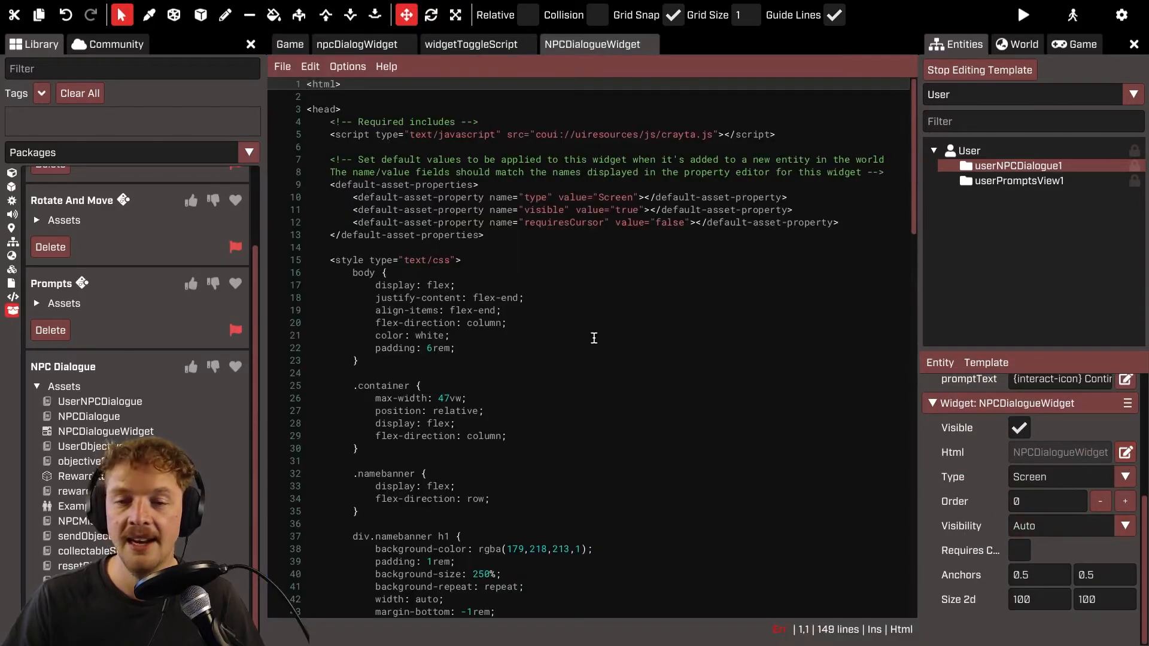
pyautogui.scroll(-5, 706, 353)
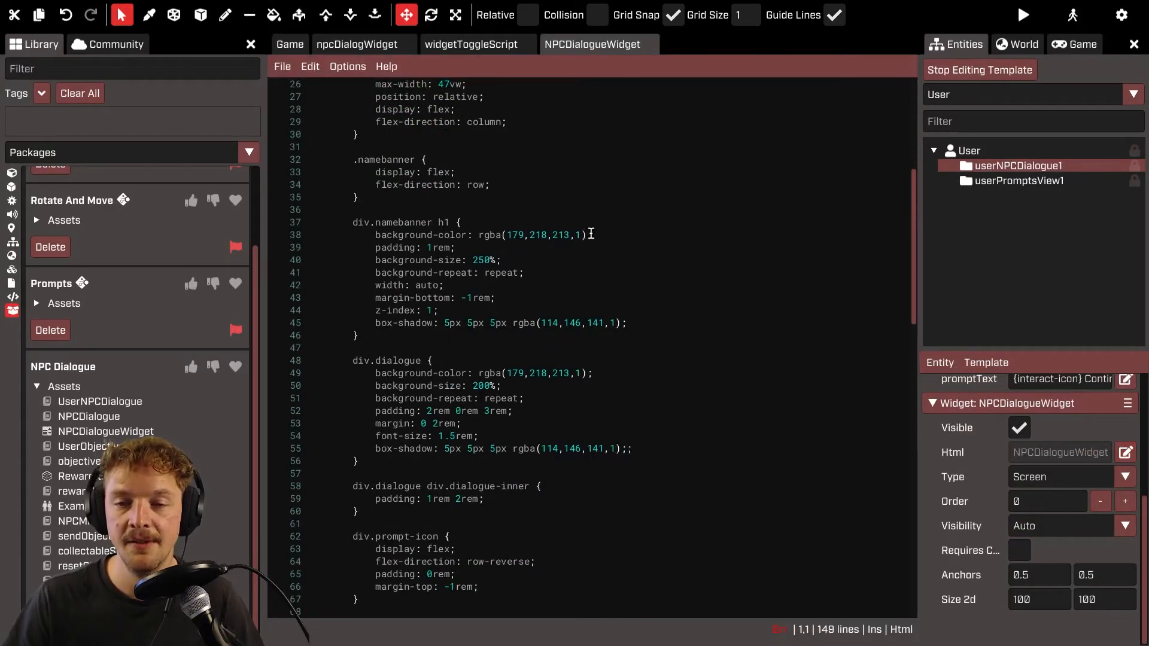
pyautogui.moveTo(591, 234); pyautogui.dragTo(479, 235)
pyautogui.write('bla')
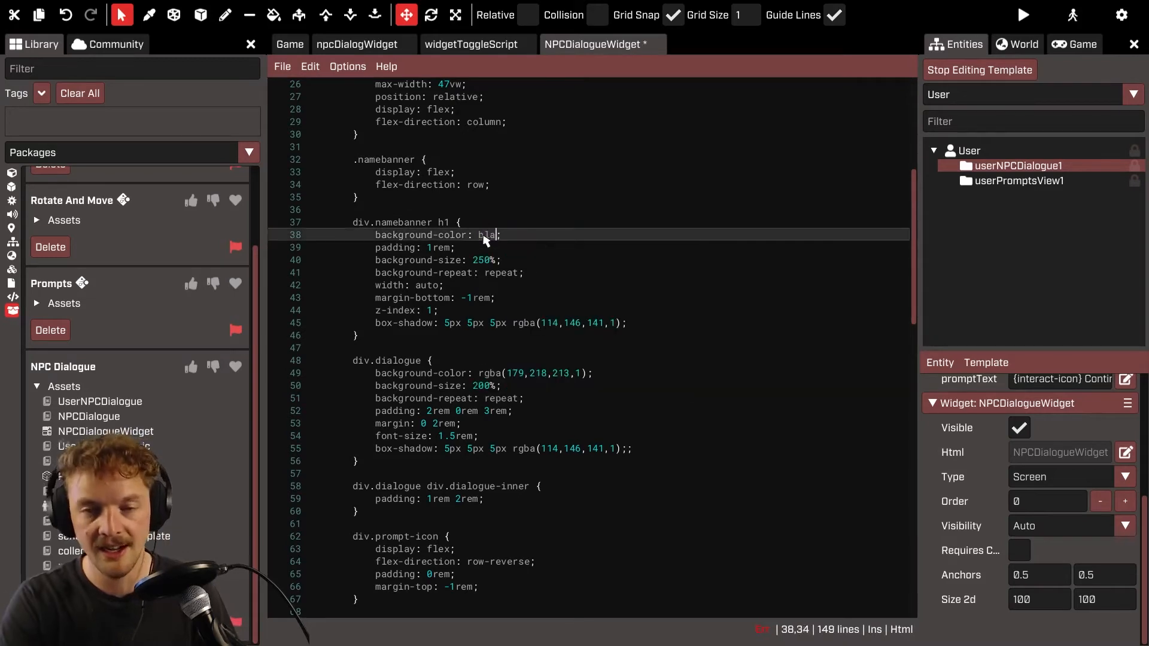
pyautogui.write('ck')
# - Apply the same black background-color to div.dialogue and div.prompt-icon-inner, save the widget, and finish editing the User template
pyautogui.moveTo(513, 234); pyautogui.dragTo(479, 235)
pyautogui.hotkey('ctrl', 'c')
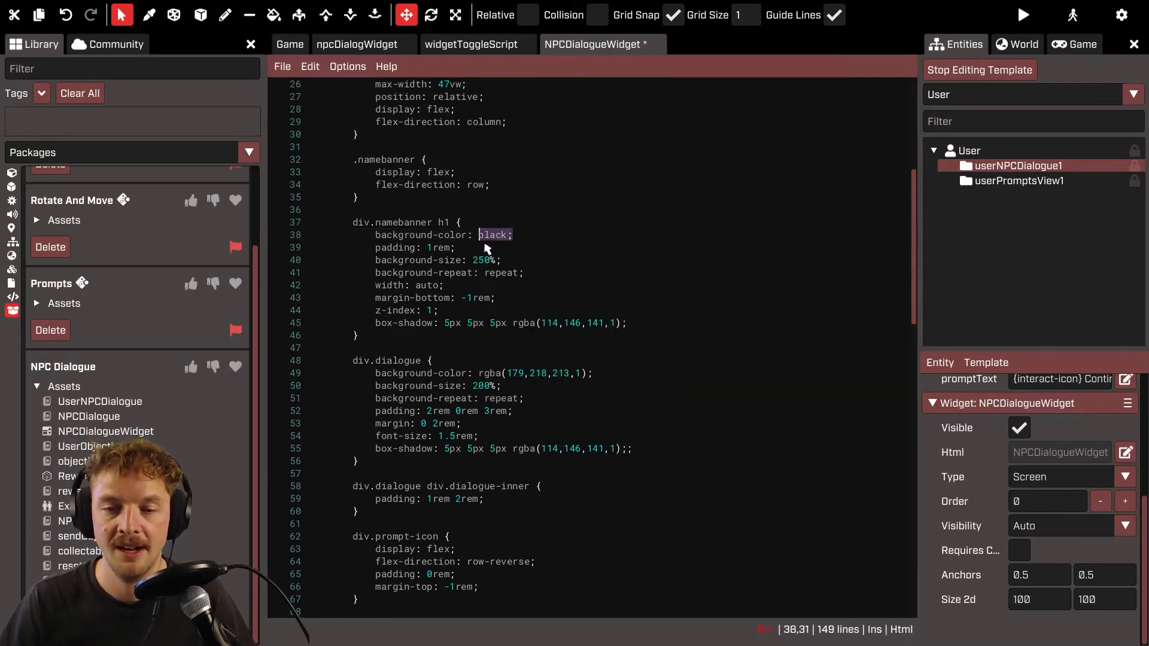
pyautogui.moveTo(603, 377); pyautogui.dragTo(479, 374)
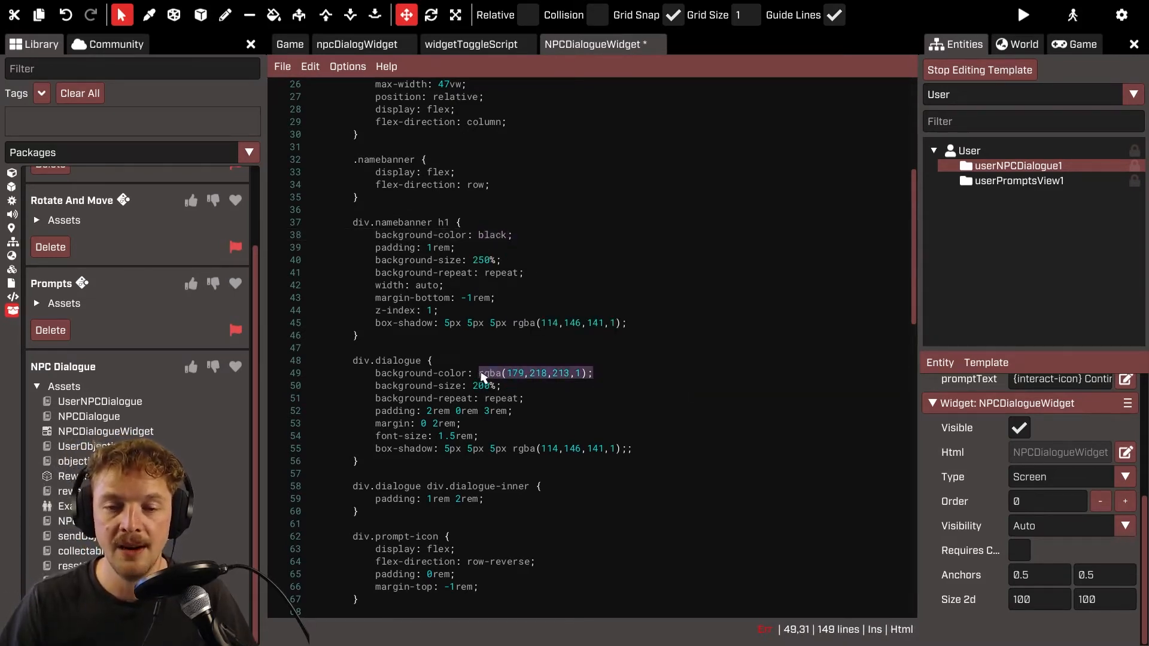
pyautogui.hotkey('ctrl', 'v')
pyautogui.scroll(-5, 589, 512)
pyautogui.moveTo(606, 474); pyautogui.dragTo(479, 475)
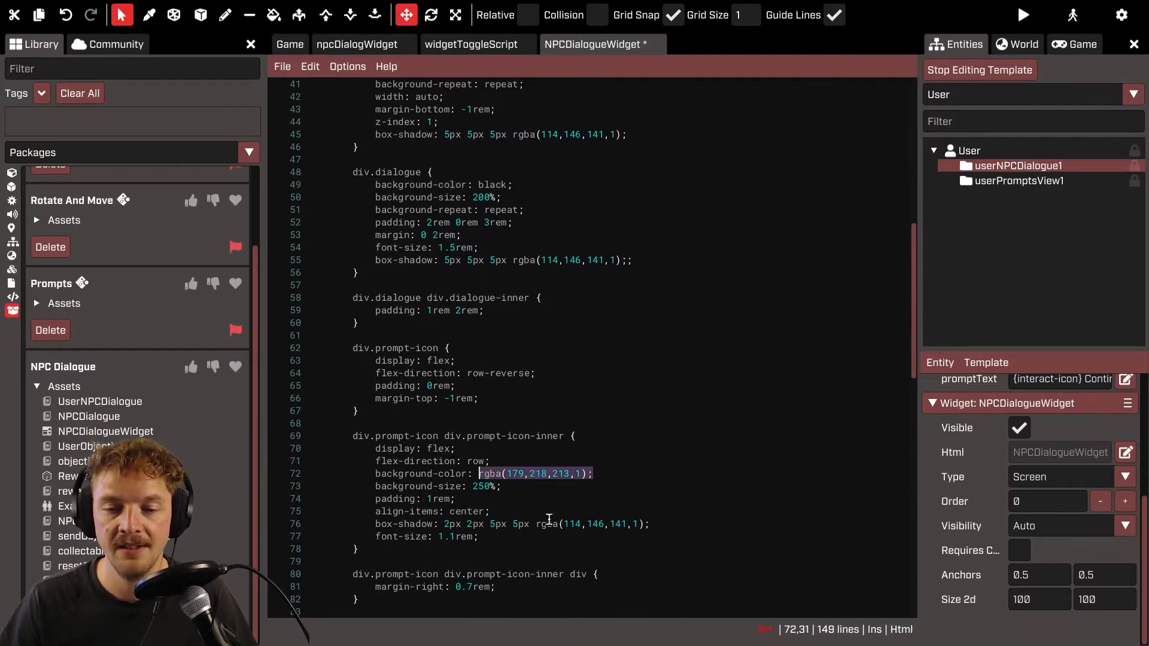
pyautogui.hotkey('ctrl', 'v')
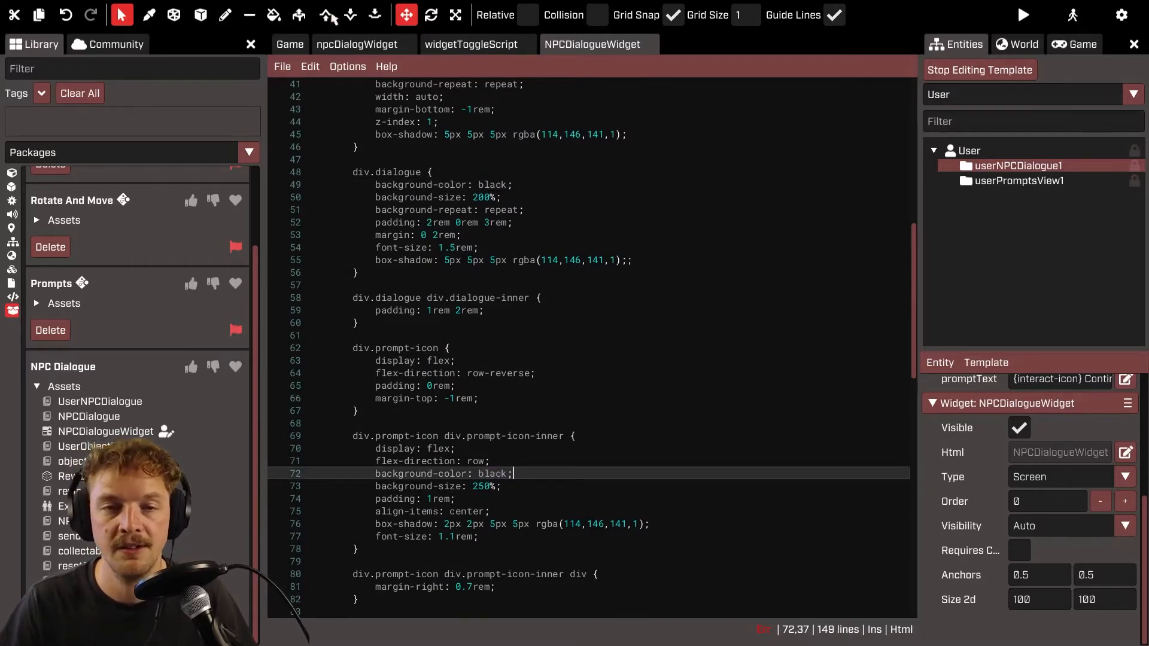
pyautogui.click(293, 44)
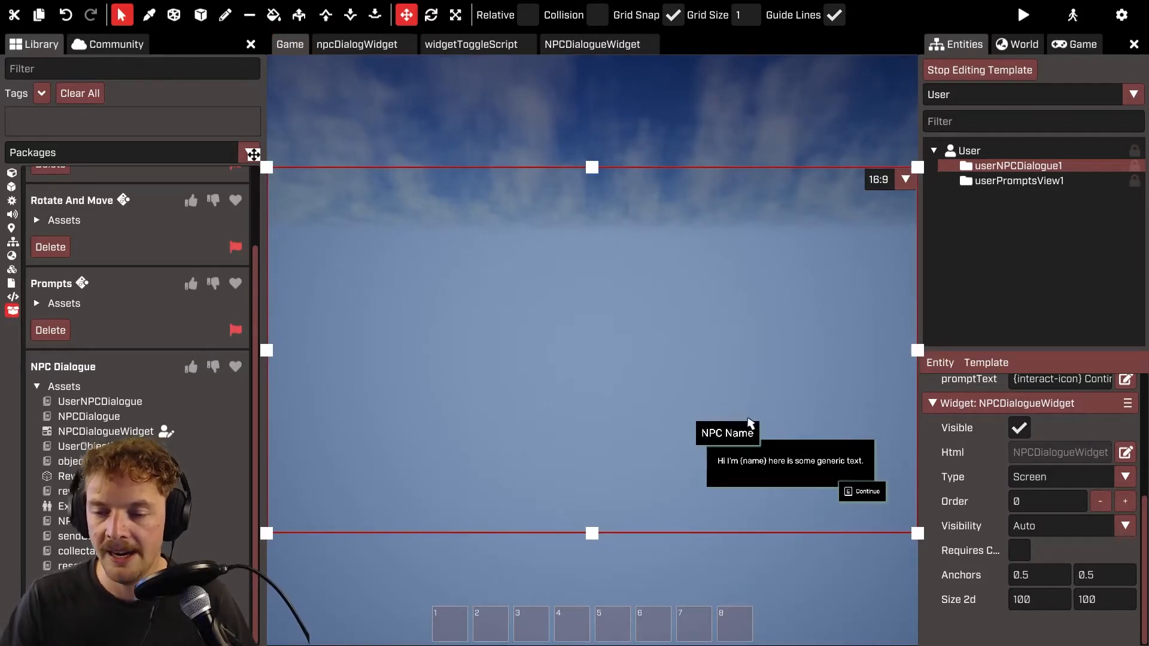
pyautogui.click(981, 71)
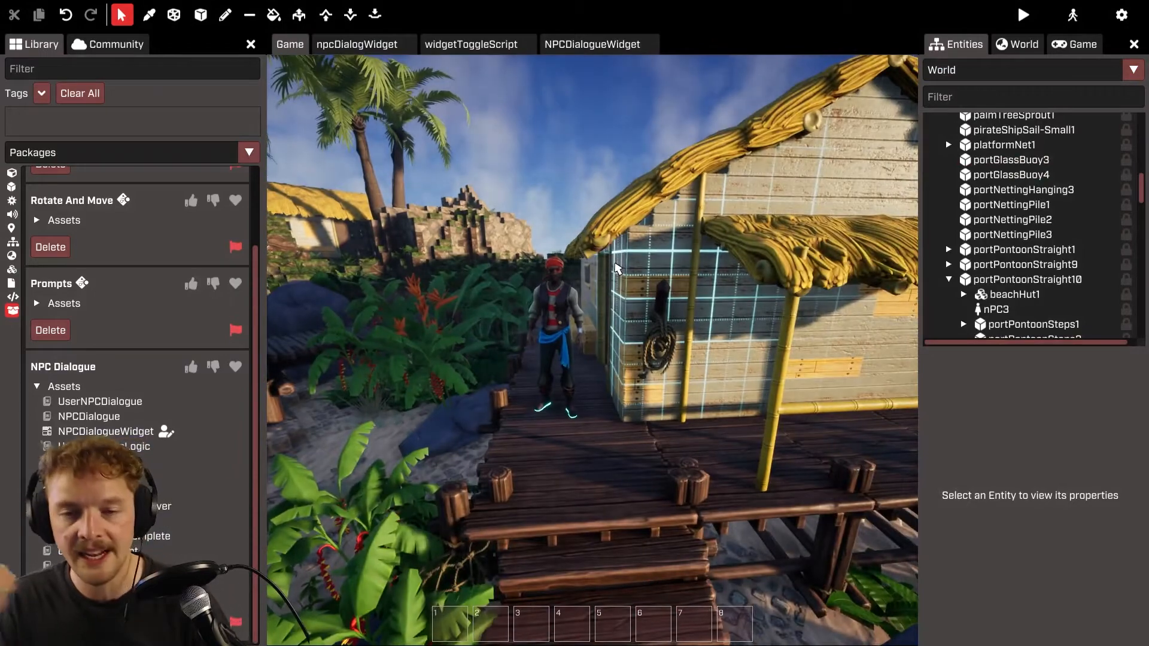
# - Playtest the game, walk up to the NPC by the beach hut, and go through both of its dialogue lines
pyautogui.press('F5')
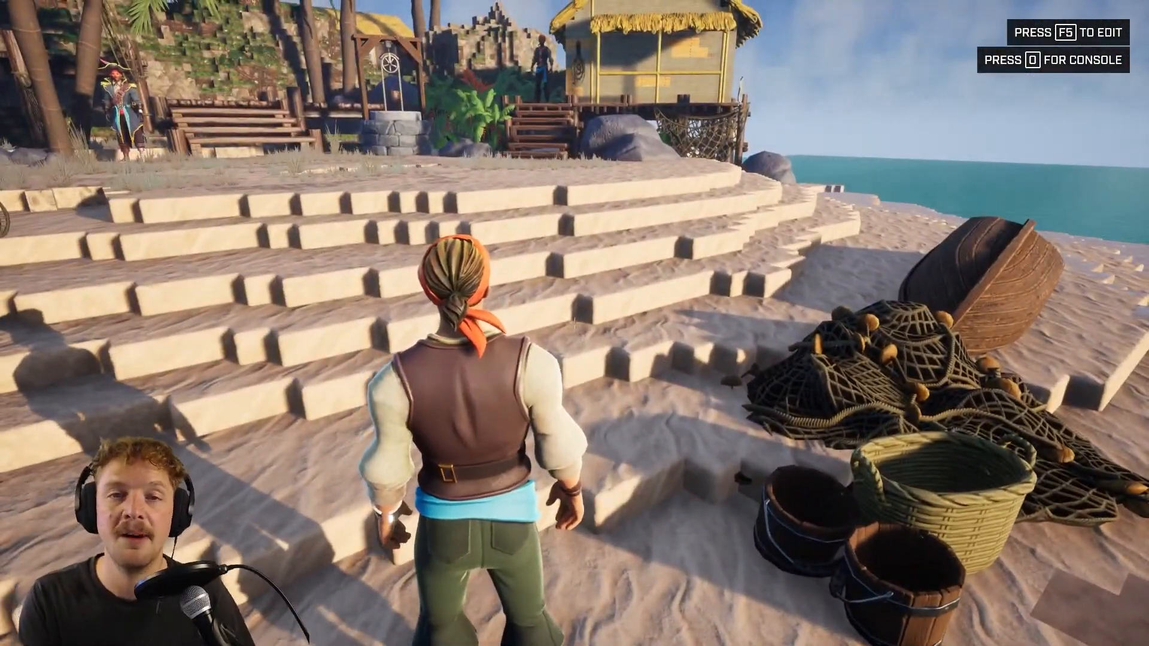
pyautogui.press('w')
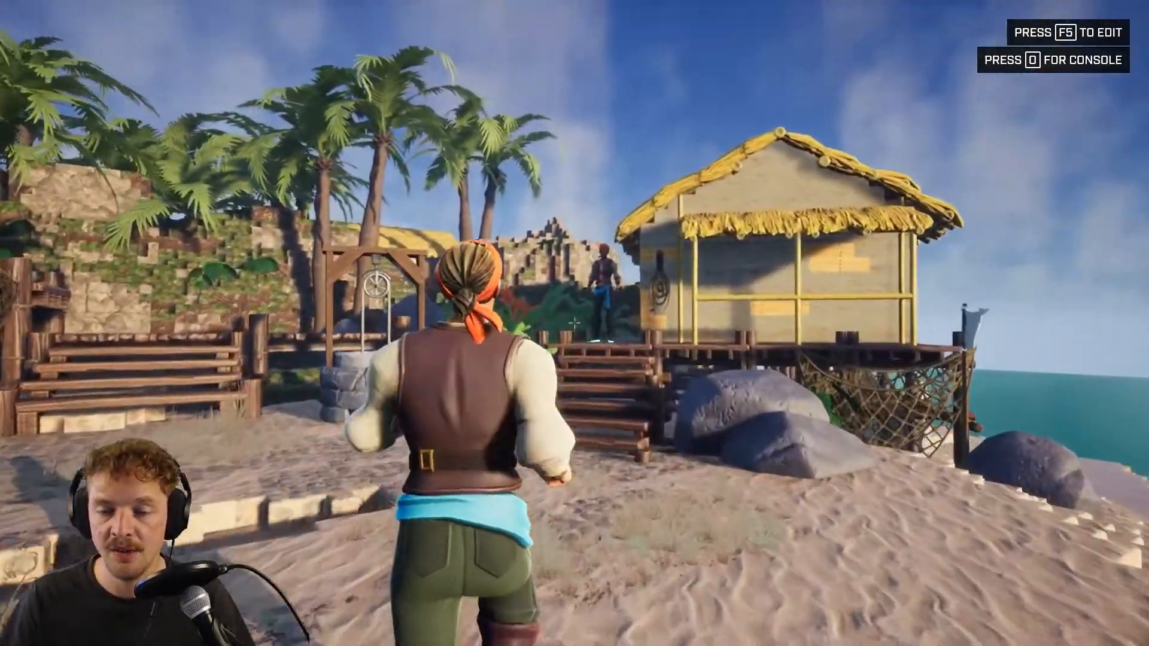
pyautogui.press('w')
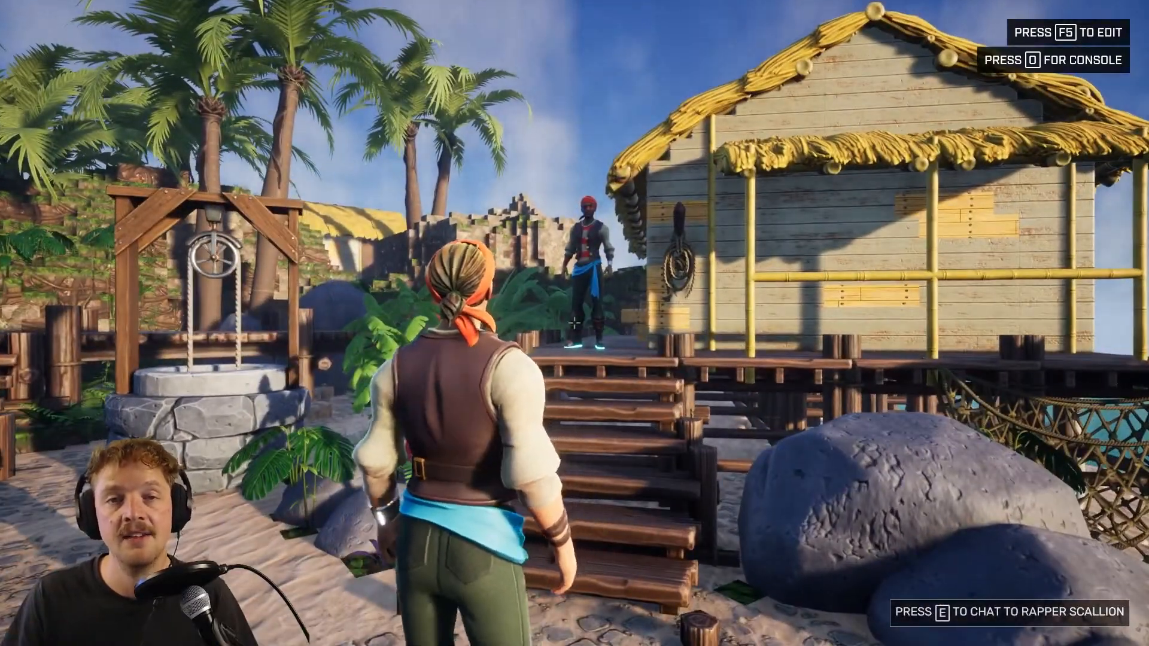
pyautogui.press('w')
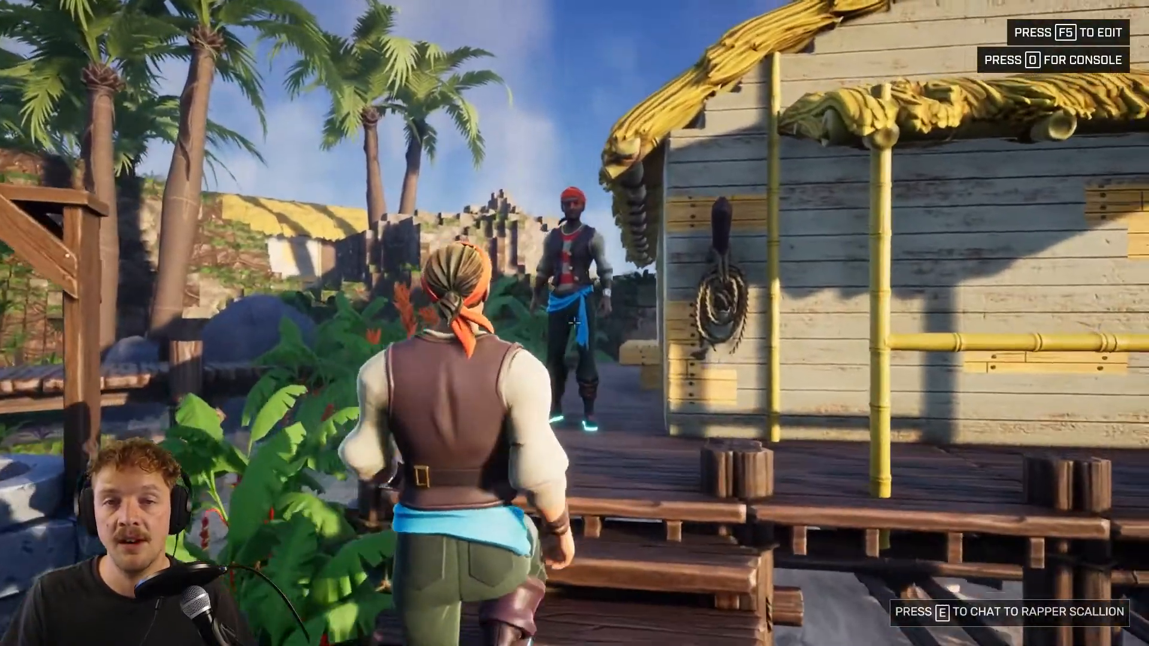
pyautogui.press('w')
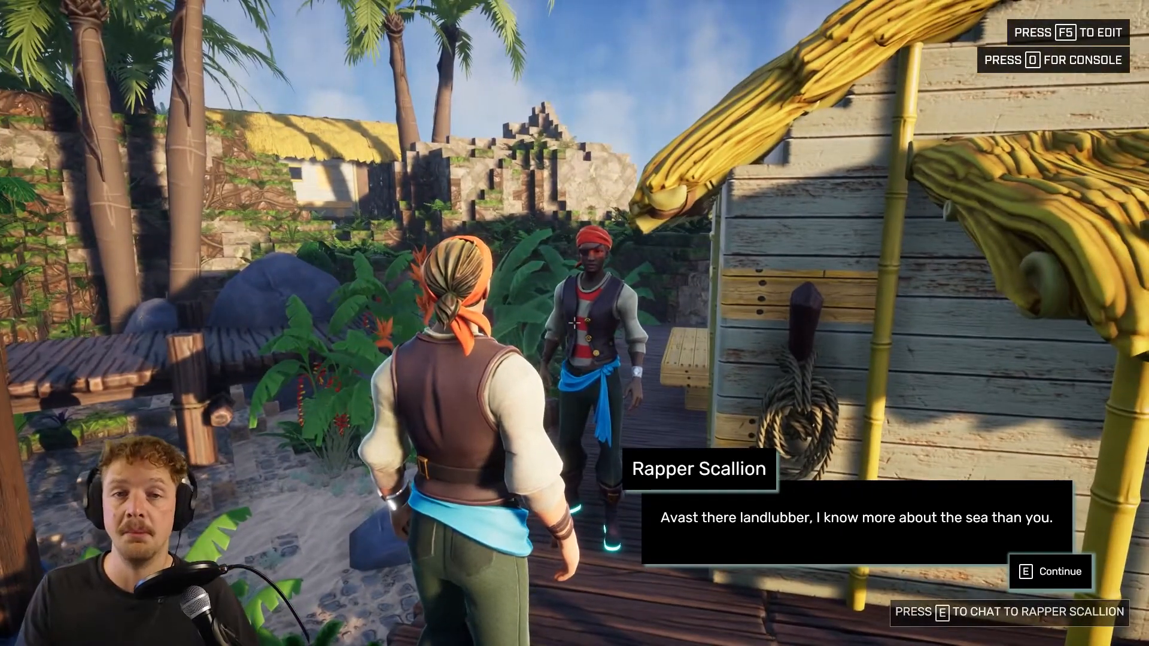
pyautogui.press('e')
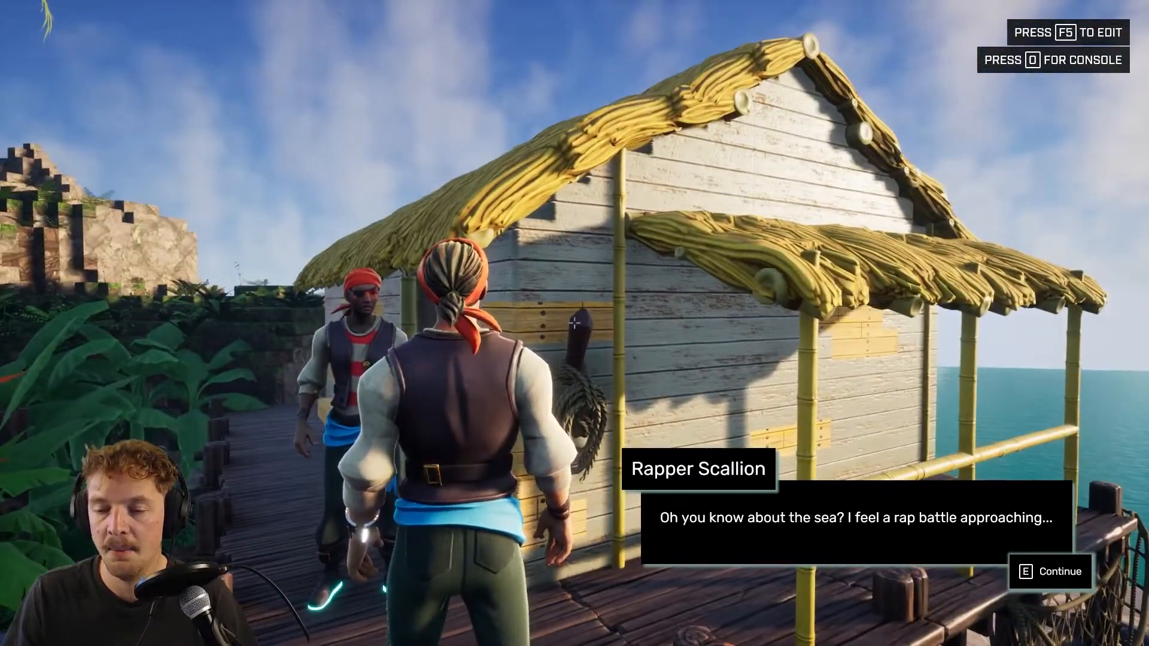
pyautogui.press('e')
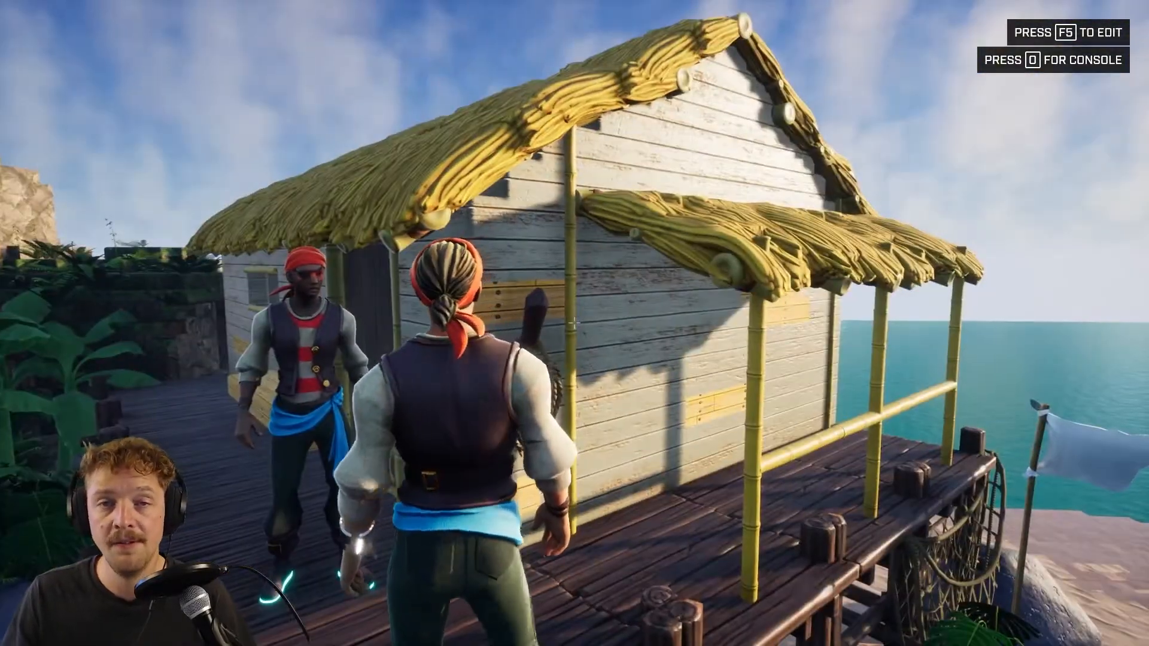
pyautogui.press('w')
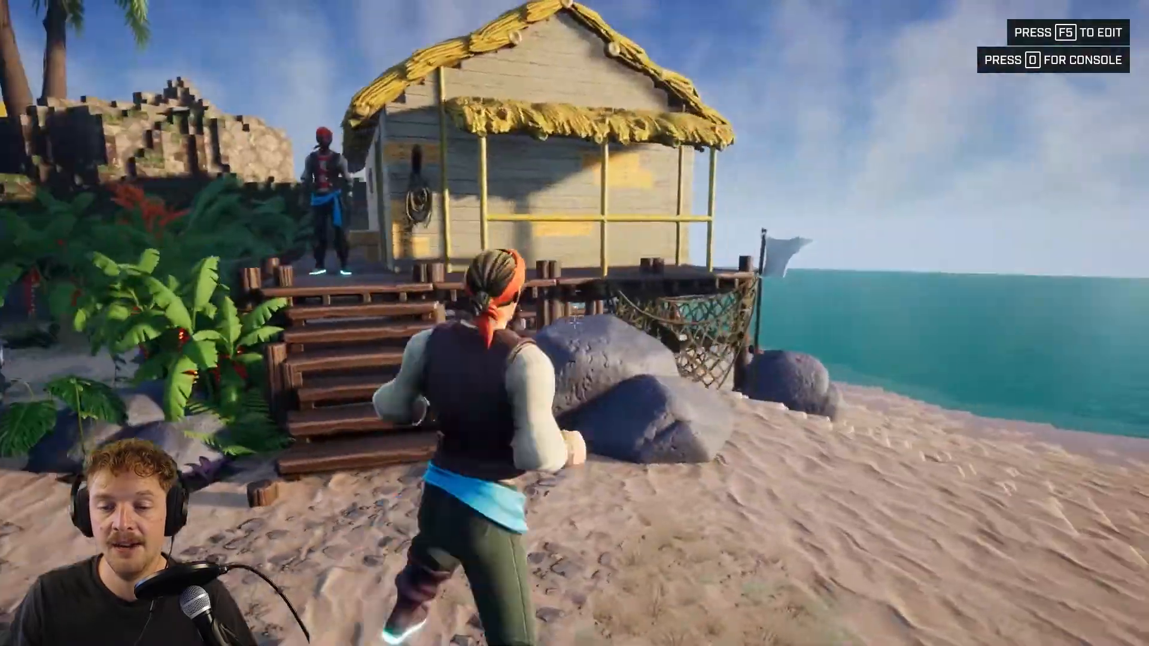
# - Talk to the NPC by the beach hut again, run back along the beach, and end the playtest to return to editing
pyautogui.press('e')
pyautogui.press('e')
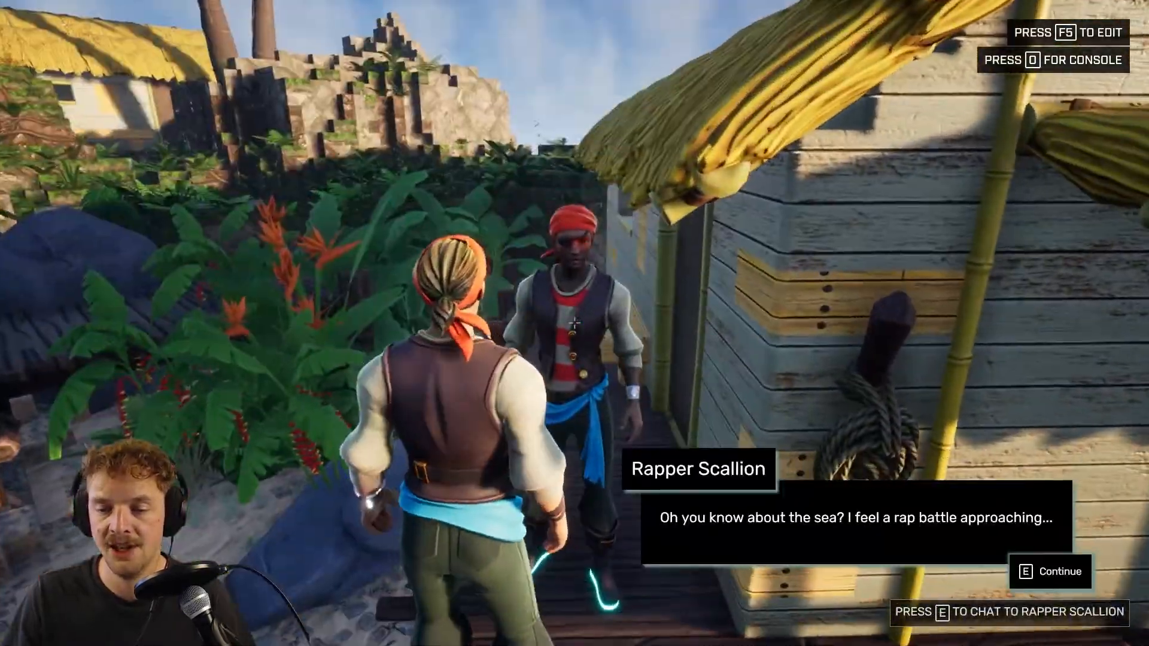
pyautogui.press('e')
pyautogui.press('w')
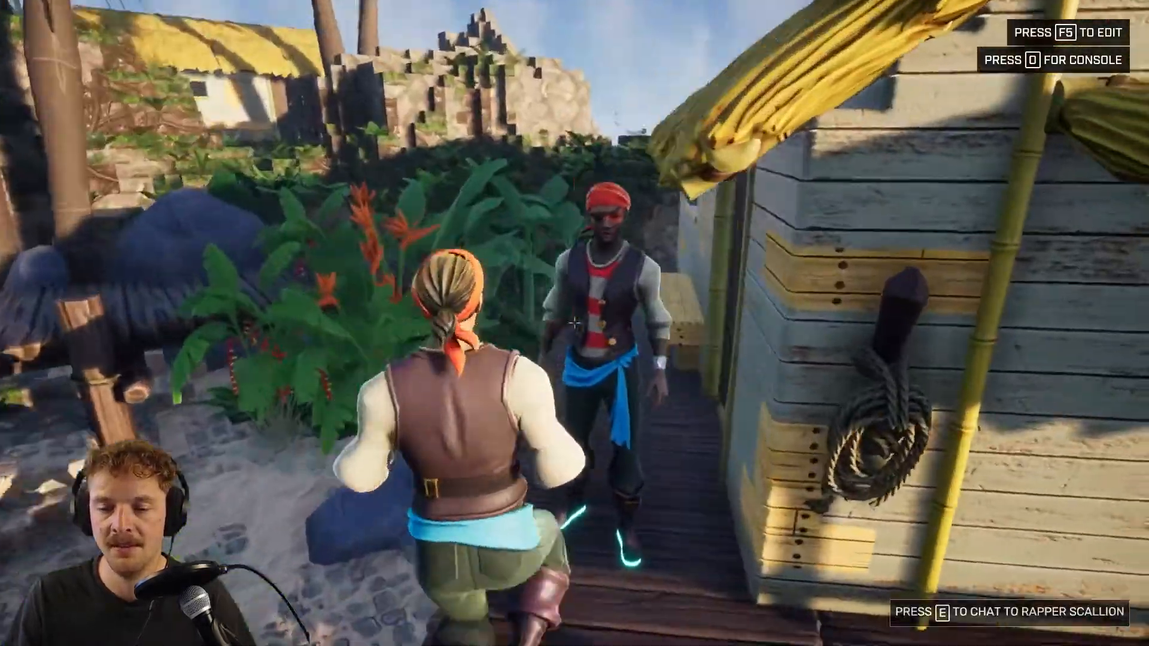
pyautogui.press('e')
pyautogui.press('e')
pyautogui.press('e')
pyautogui.press('w')
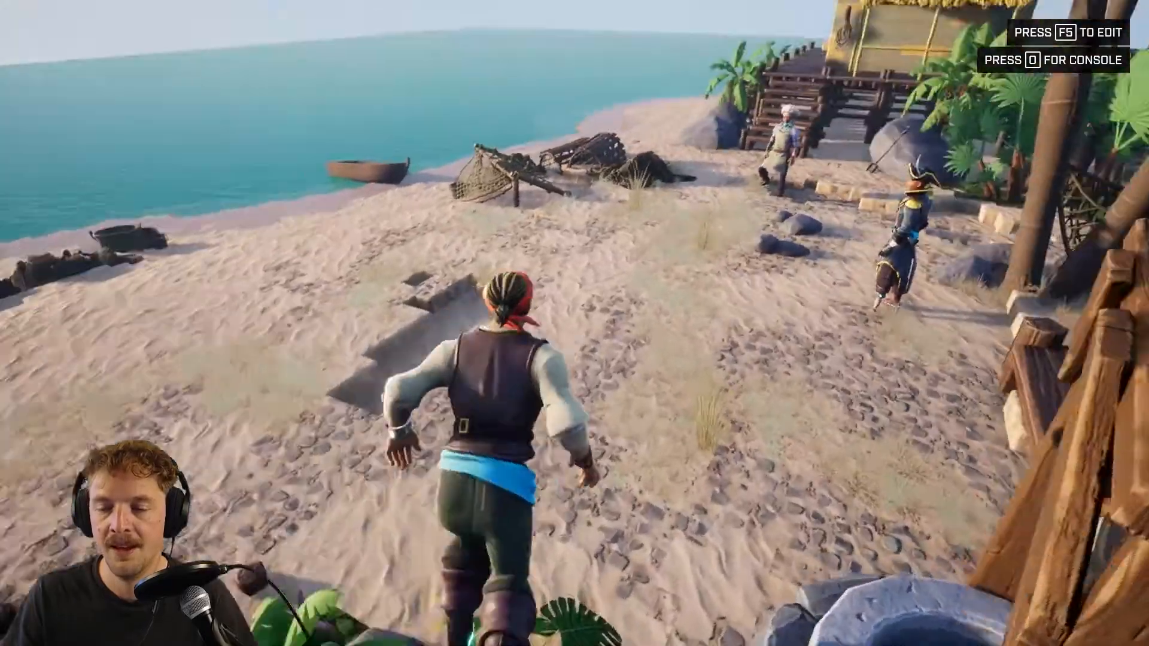
pyautogui.press('w')
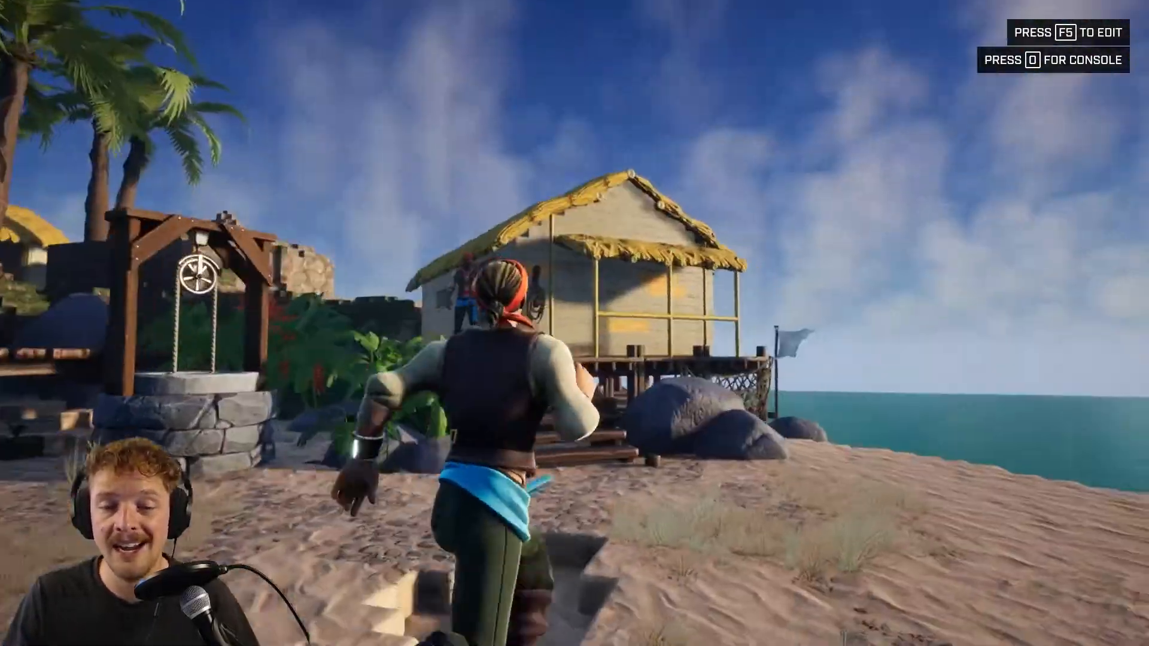
pyautogui.press('w')
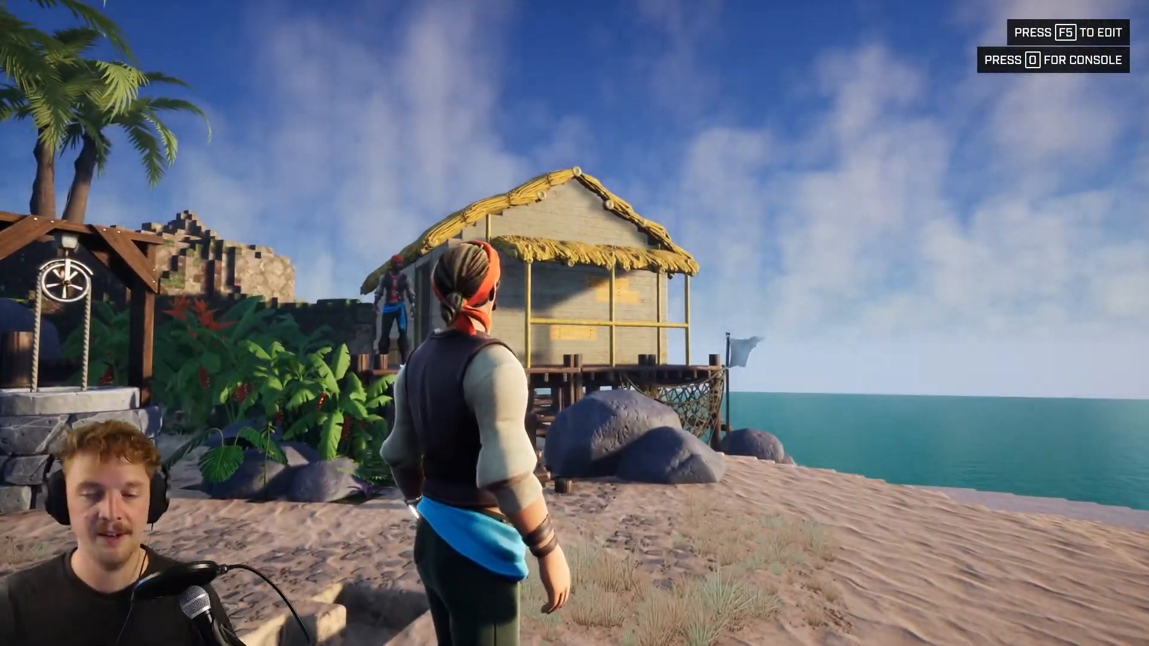
pyautogui.press('F5')
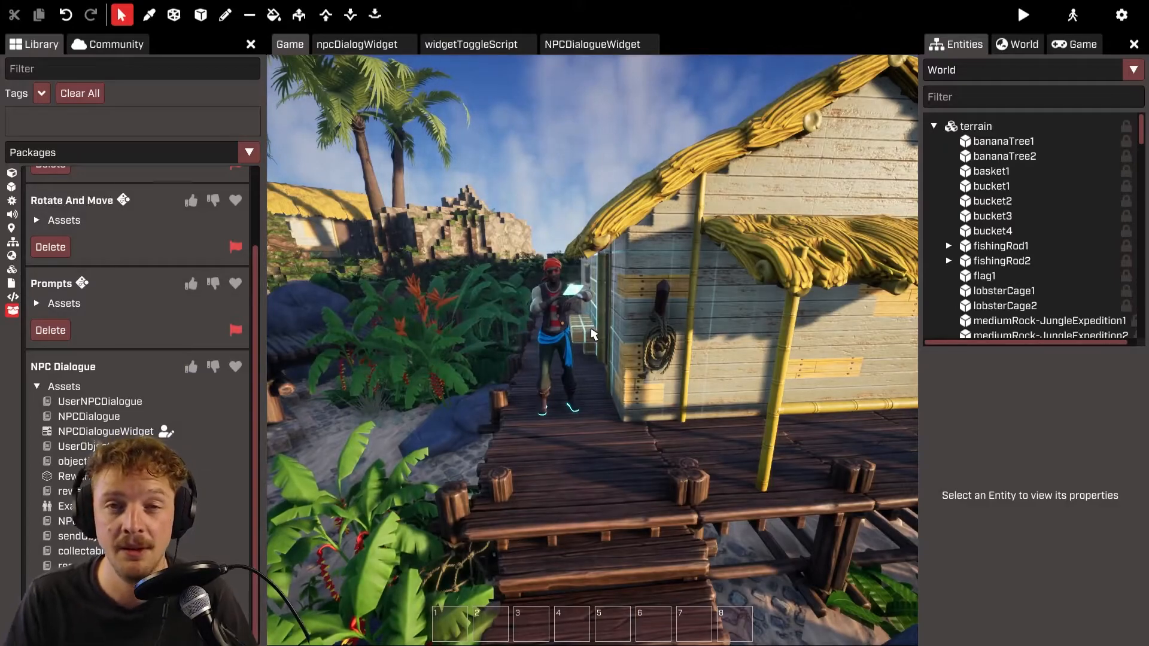
# - Place a new NPC primitive on the wooden walkway beside the palm trees
pyautogui.press('s')
pyautogui.moveTo(805, 355)
pyautogui.mouseDown(button='right')
pyautogui.moveTo(745, 374)
pyautogui.moveTo(802, 359)
pyautogui.moveTo(789, 347)
pyautogui.mouseUp(button='right')
pyautogui.press('w')
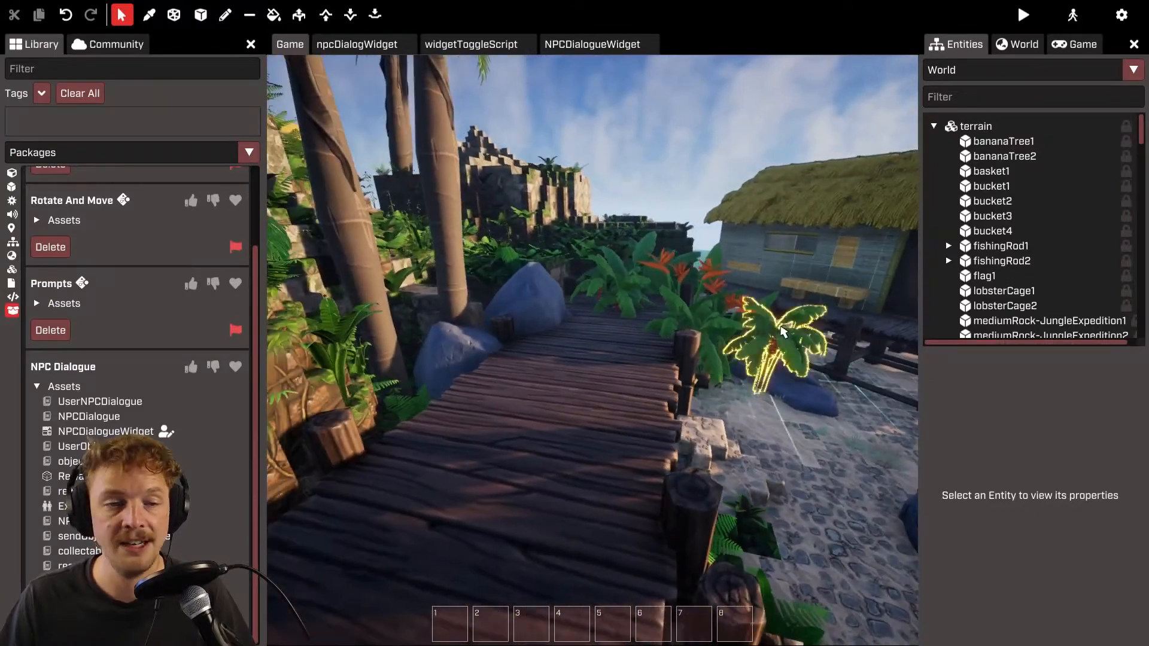
pyautogui.click(11, 228)
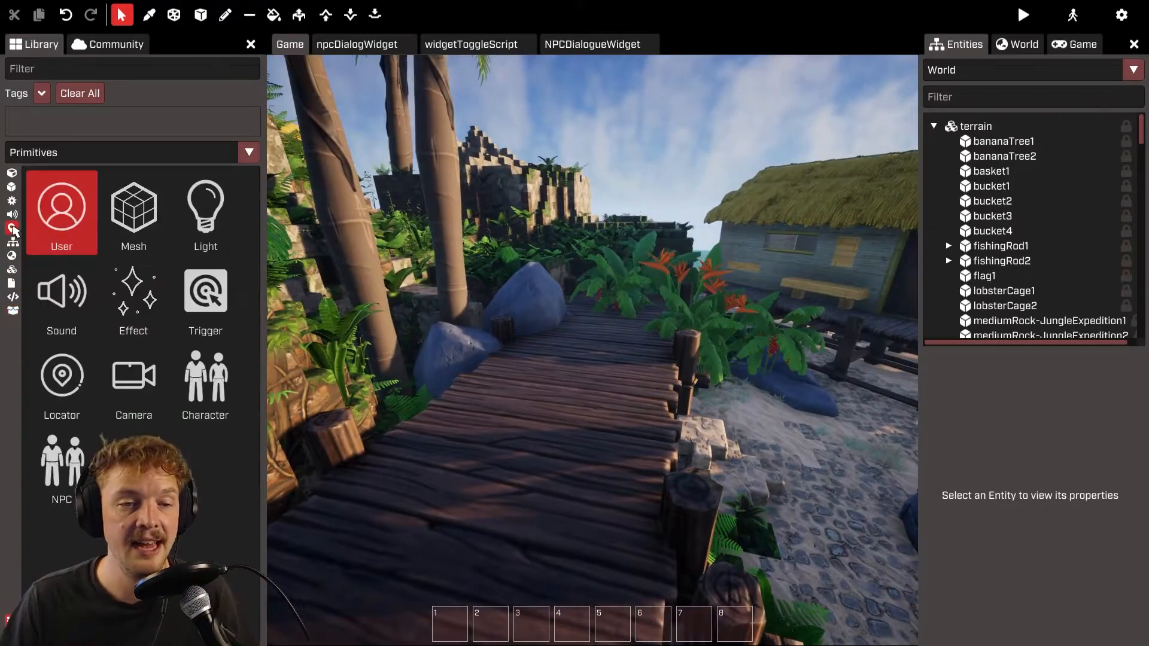
pyautogui.moveTo(61, 467); pyautogui.dragTo(591, 358)
pyautogui.click(586, 399)
pyautogui.press('Escape')
pyautogui.press('e')
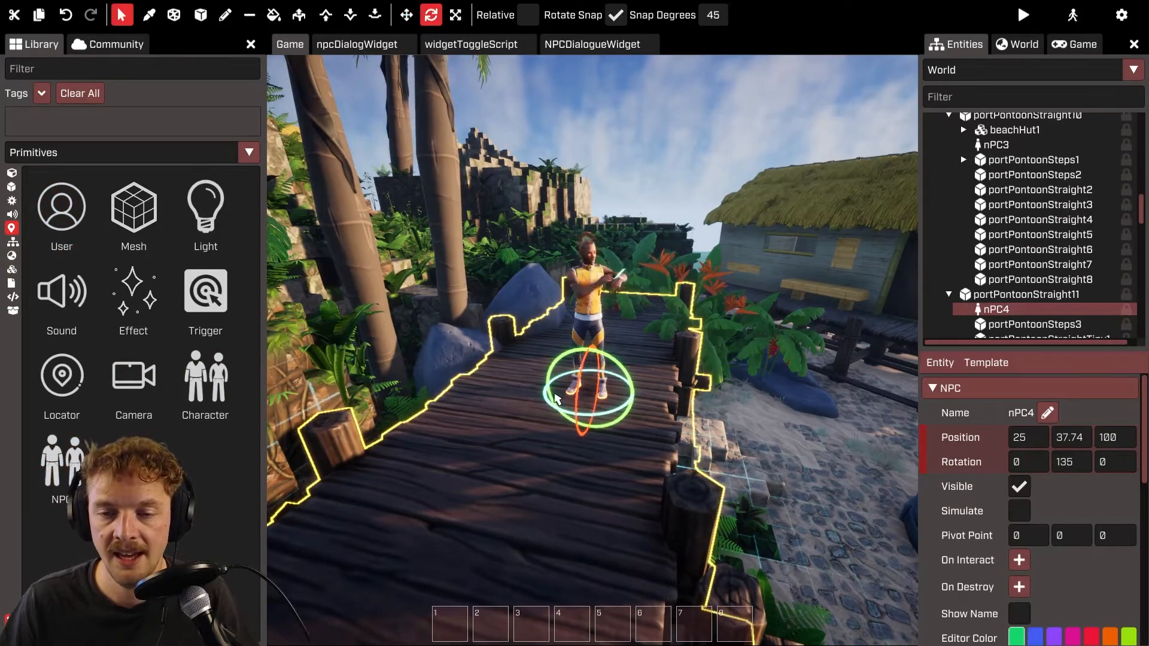
# - Try the NPC 09 customisation on the new walkway NPC and settle on NPC 10
pyautogui.scroll(-10, 1059, 538)
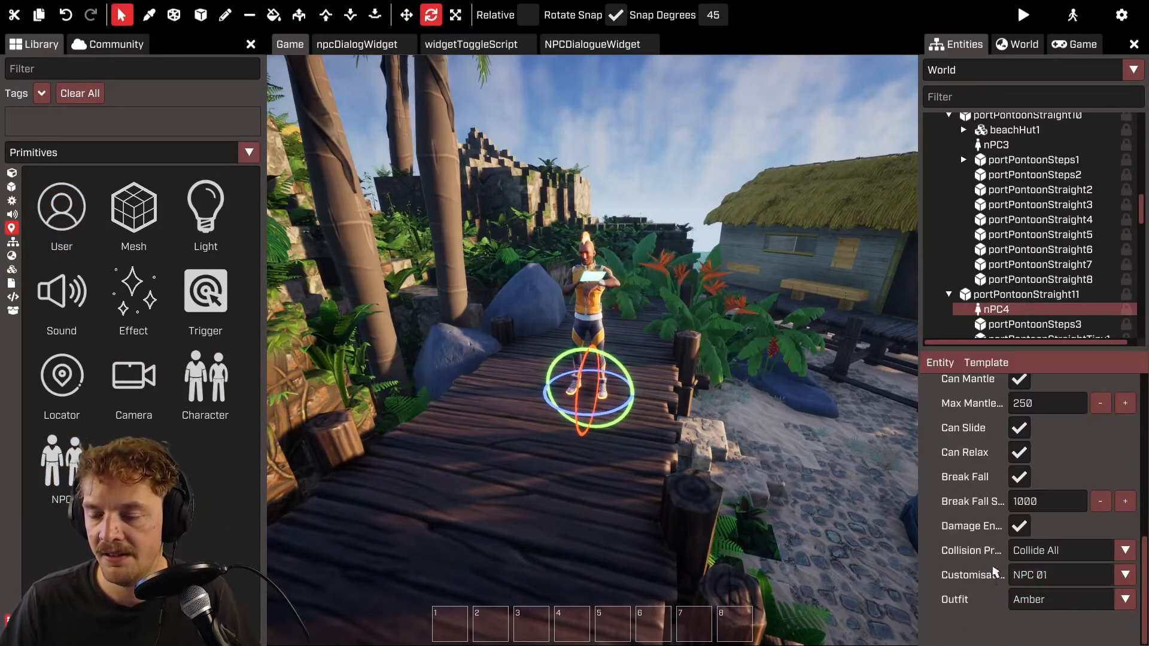
pyautogui.click(1066, 574)
pyautogui.click(1059, 422)
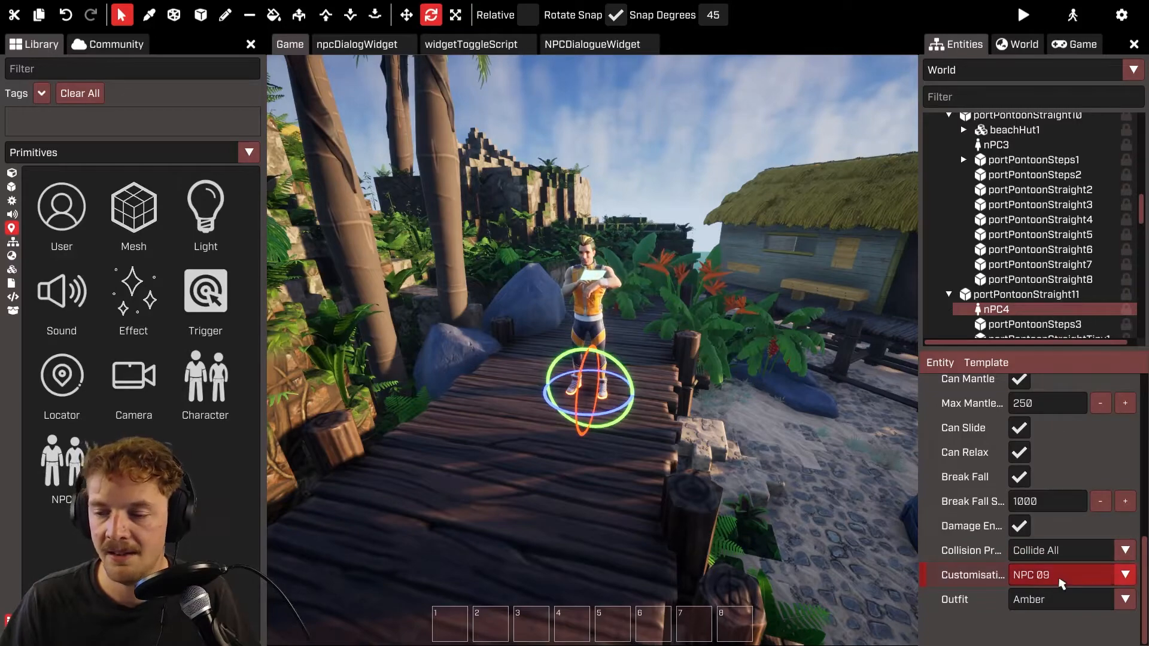
pyautogui.click(1066, 575)
pyautogui.click(1077, 466)
pyautogui.moveTo(802, 443)
pyautogui.mouseDown(button='right')
pyautogui.moveTo(736, 443)
pyautogui.moveTo(802, 442)
pyautogui.mouseUp(button='right')
pyautogui.press('w')
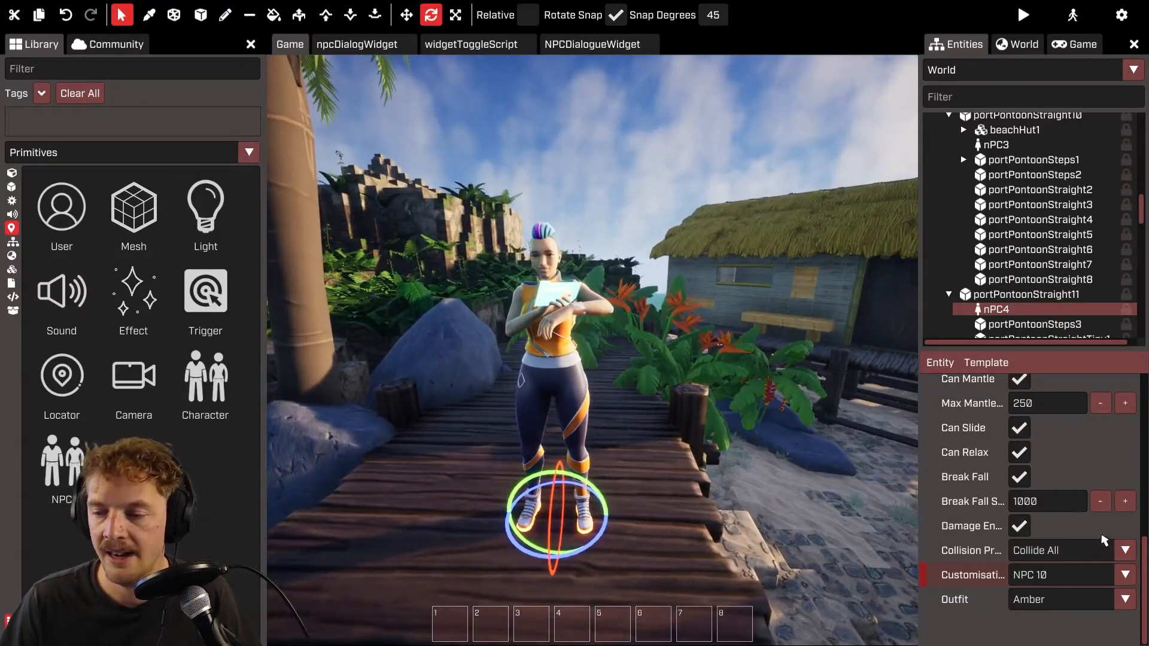
# - Change the walkway NPC's outfit to Clipper and inspect the character up close
pyautogui.click(1054, 600)
pyautogui.scroll(-6, 1071, 440)
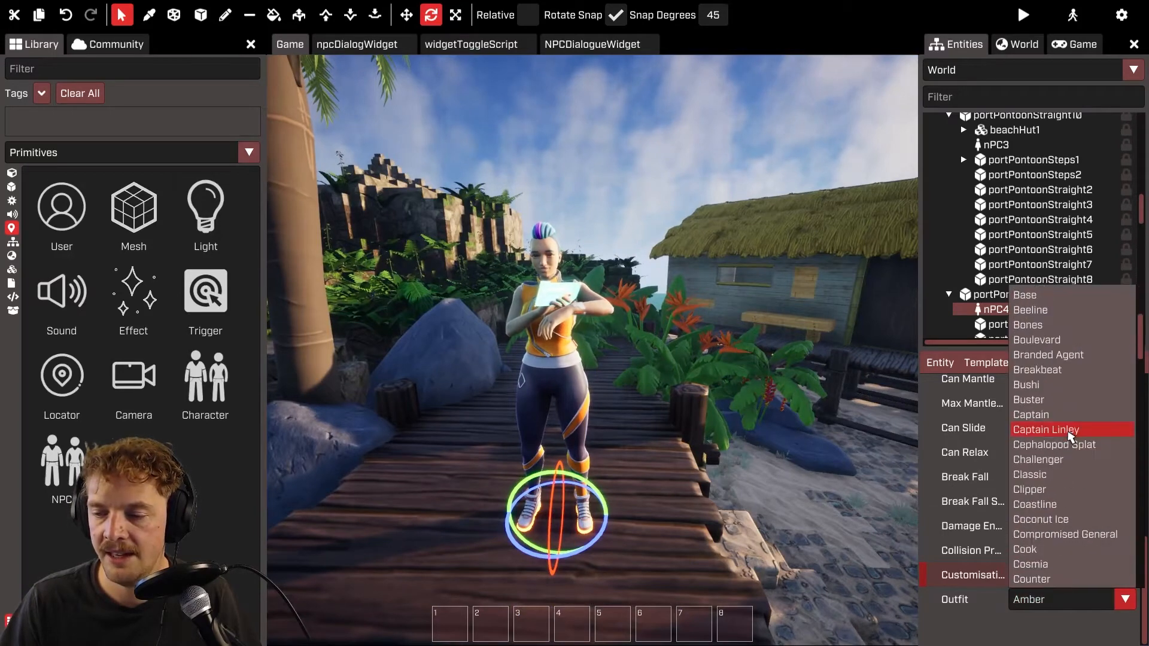
pyautogui.scroll(2, 1102, 425)
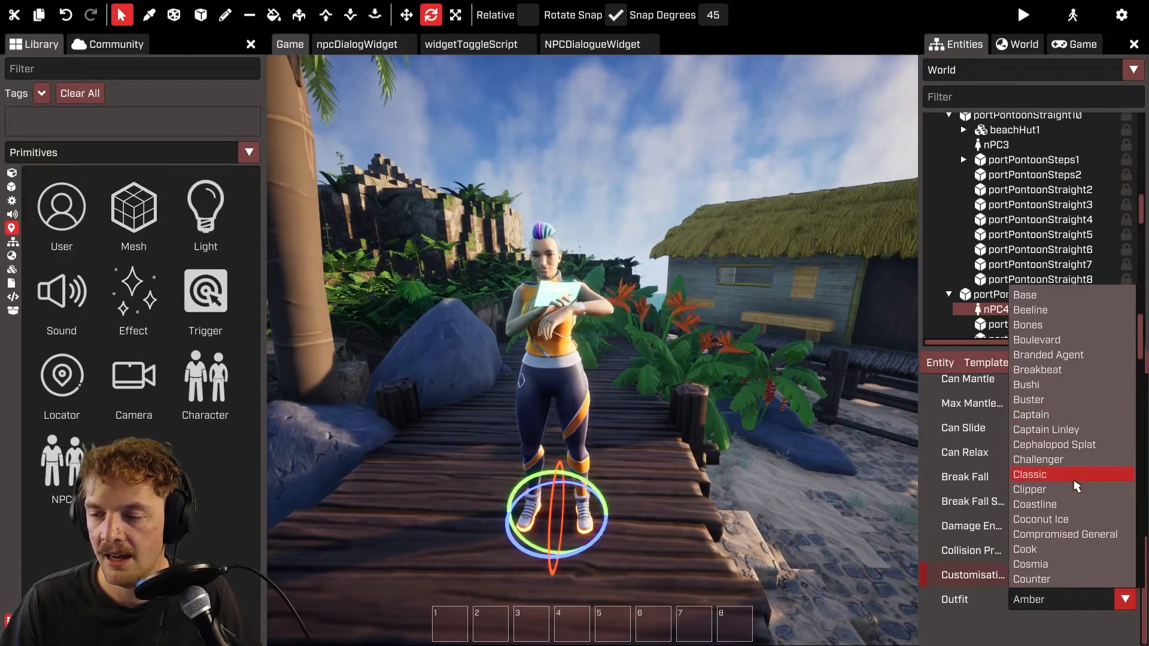
pyautogui.click(1029, 489)
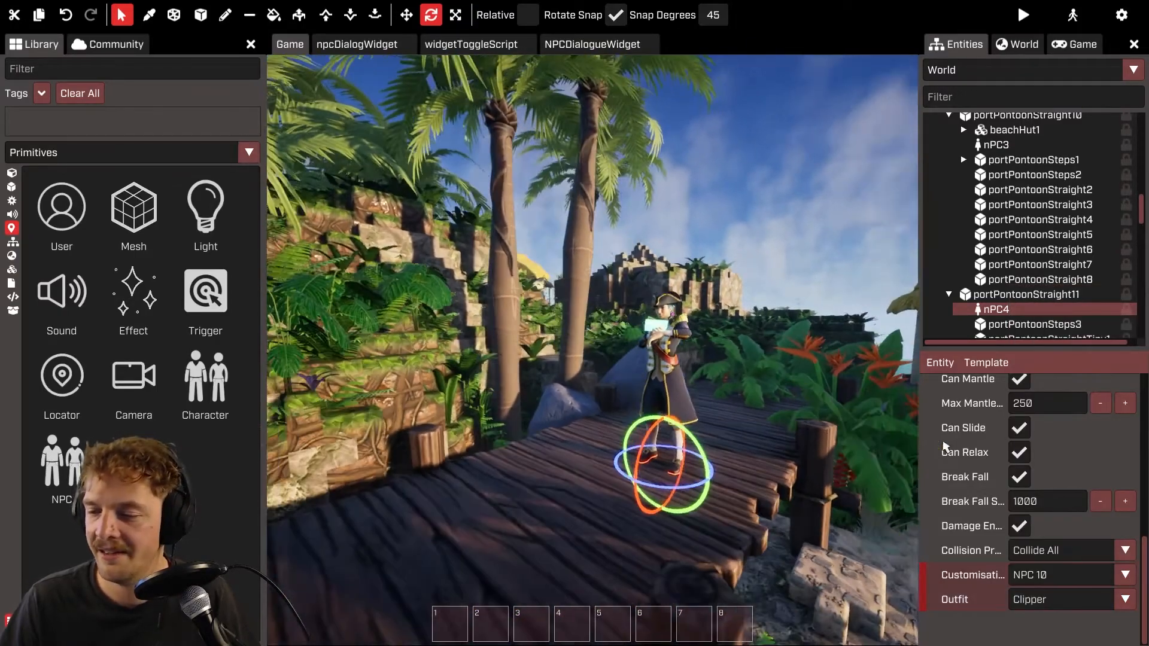
pyautogui.press('w')
pyautogui.press('f')
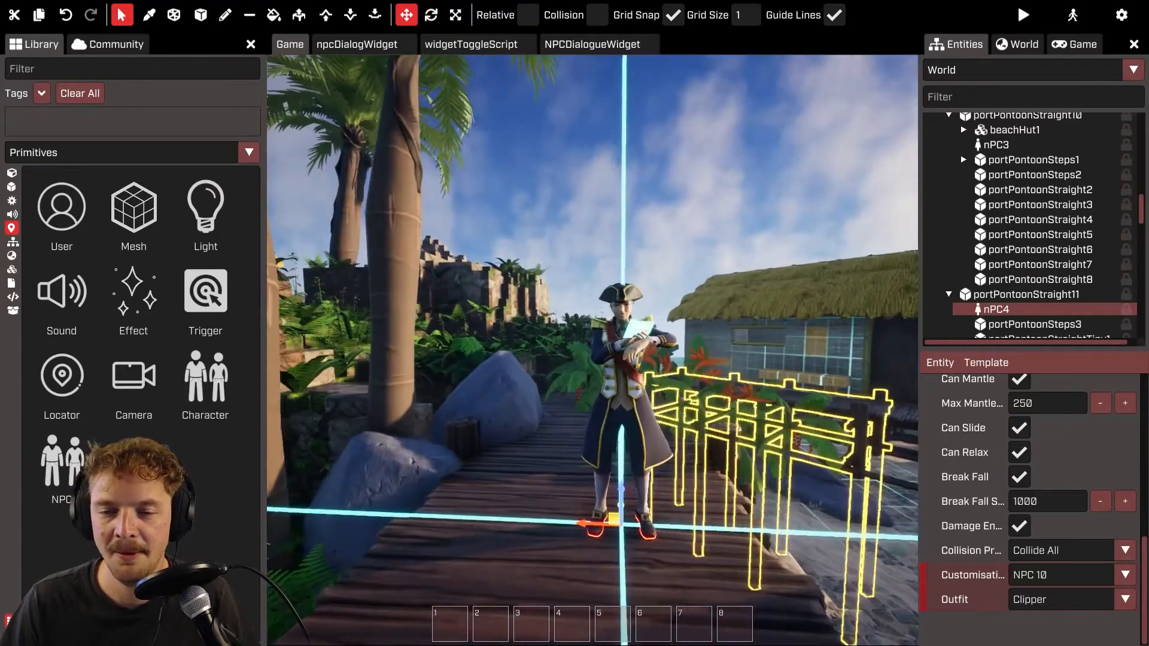
pyautogui.moveTo(778, 419); pyautogui.dragTo(670, 419, button='right')
pyautogui.moveTo(778, 419); pyautogui.dragTo(803, 410, button='right')
pyautogui.press('s')
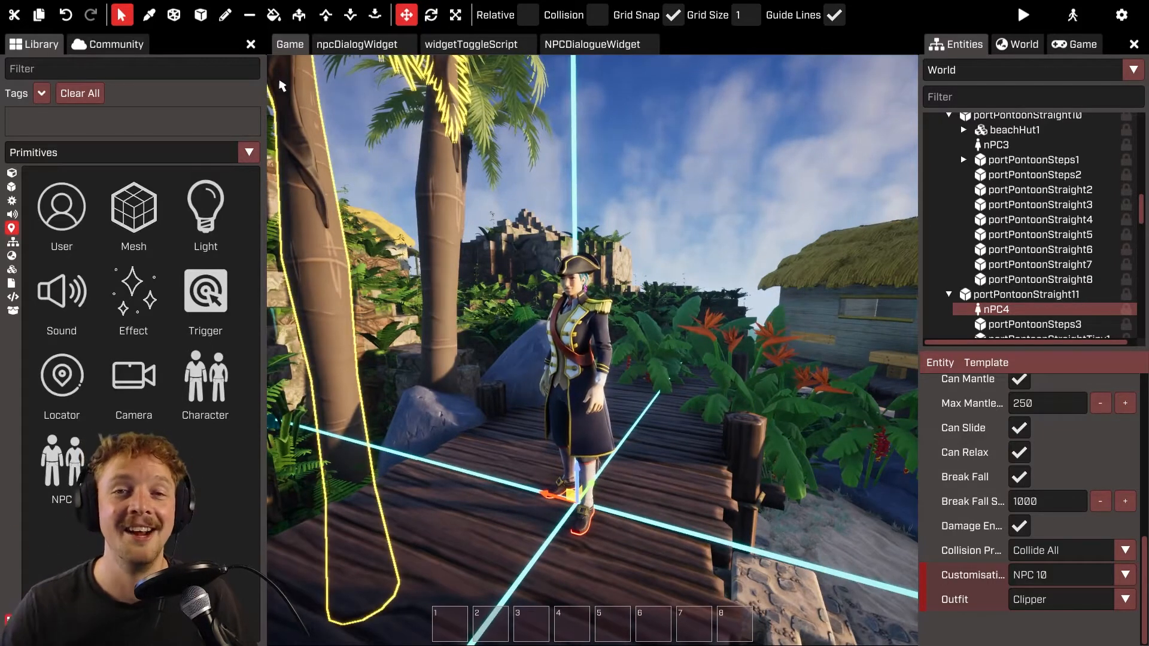
# - Search the community packages for "text" and install the Text Adventure Package
pyautogui.click(108, 45)
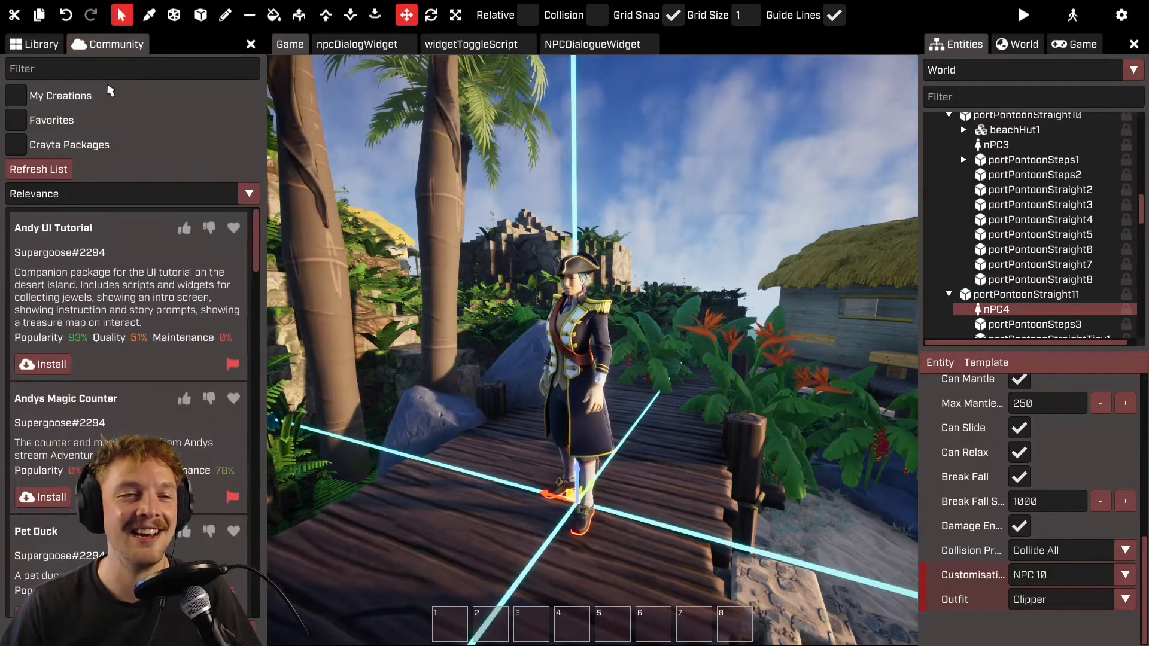
pyautogui.write('text ad')
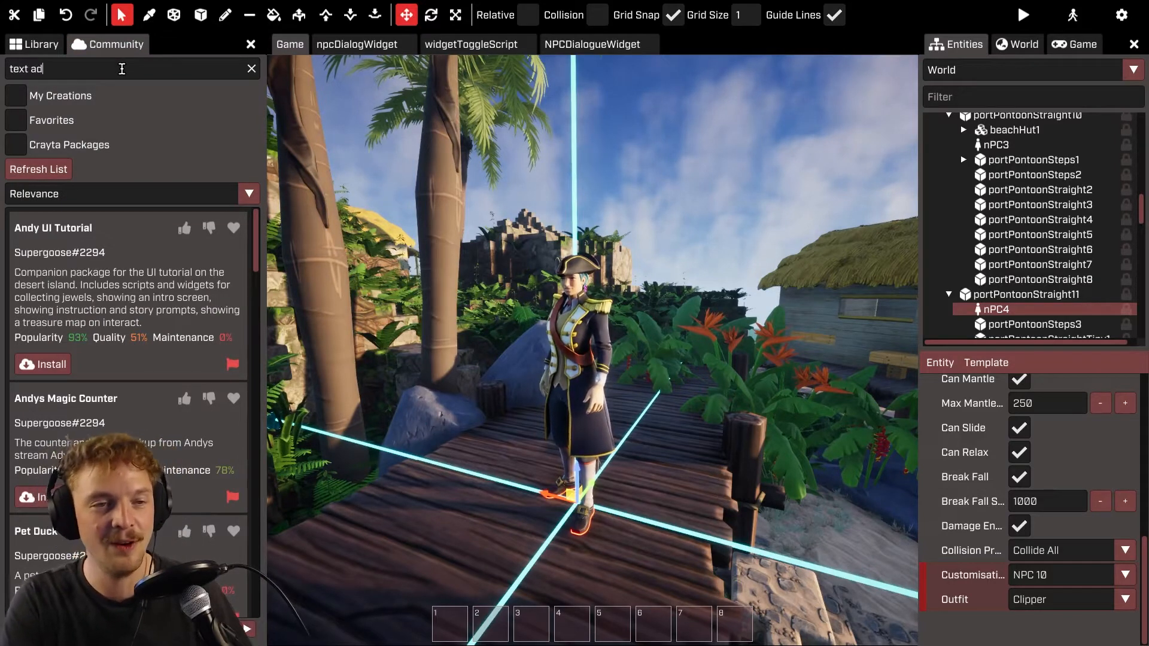
pyautogui.write('vanture')
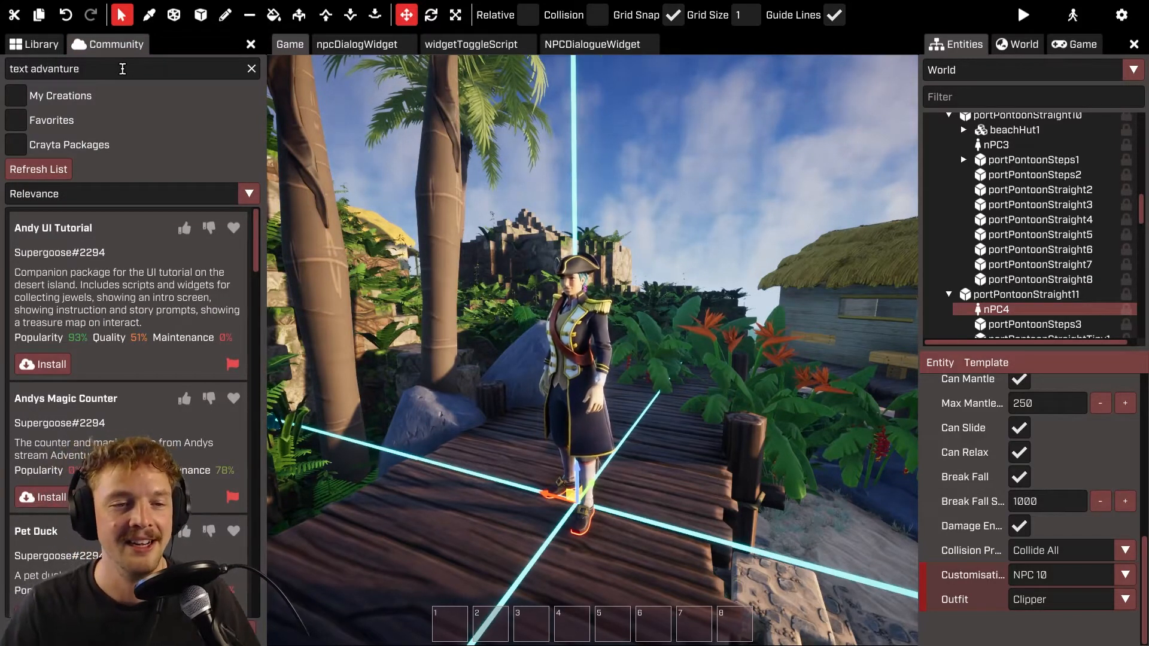
pyautogui.scroll(-8, 119, 347)
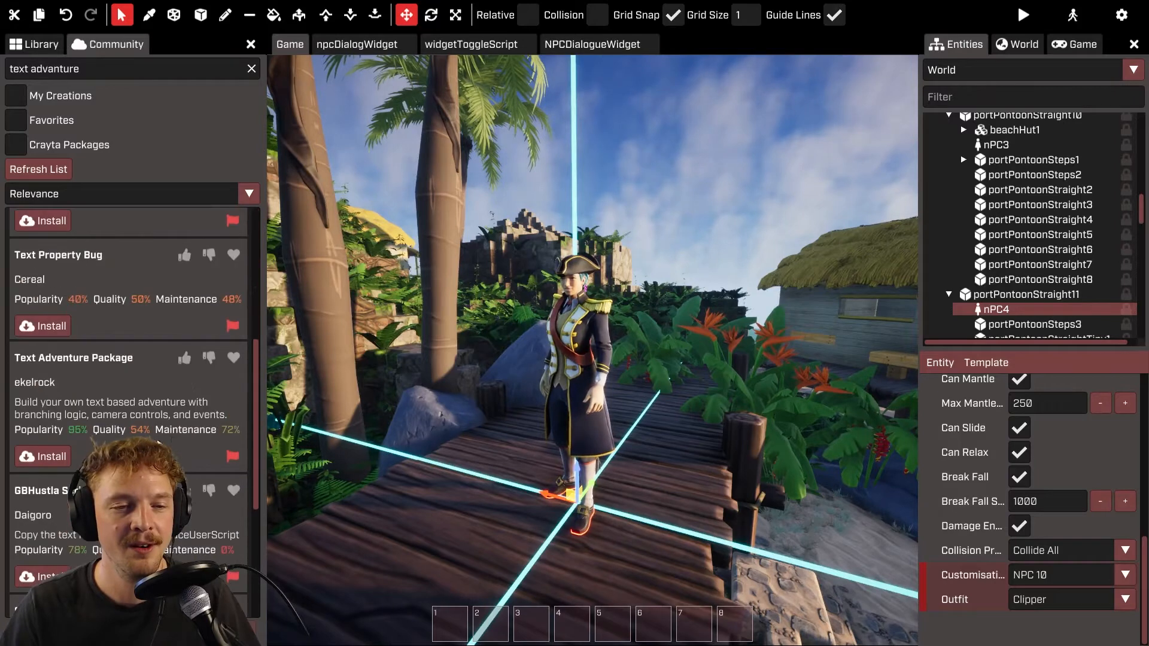
pyautogui.scroll(-2, 183, 437)
pyautogui.scroll(1, 183, 437)
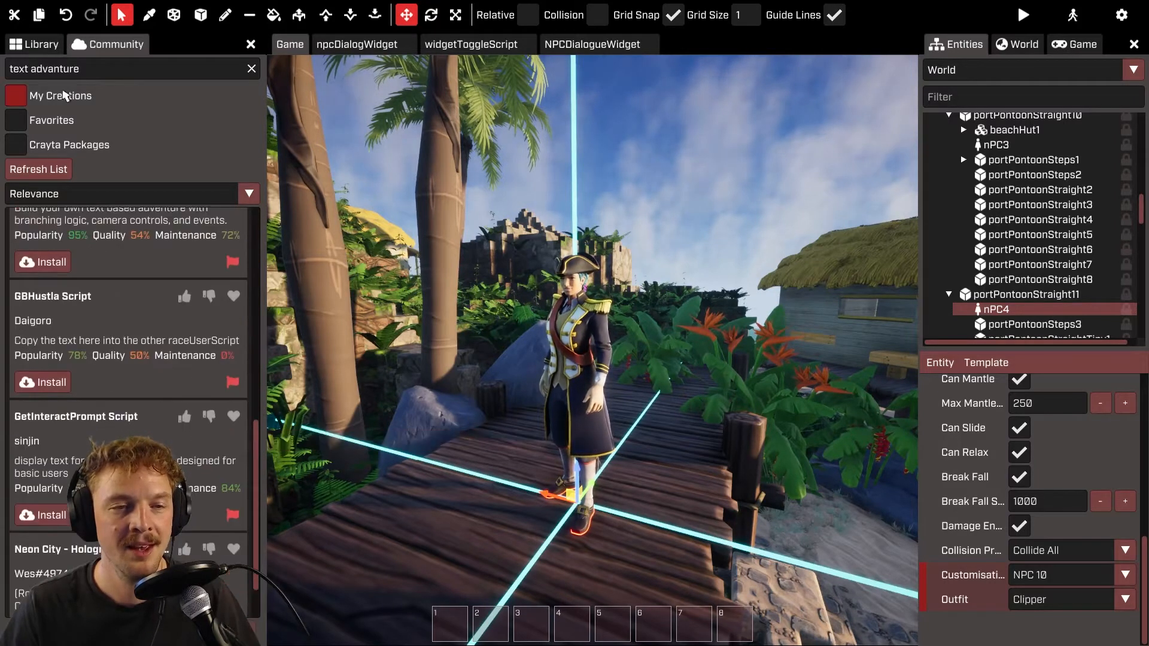
pyautogui.click(56, 70)
pyautogui.write('text')
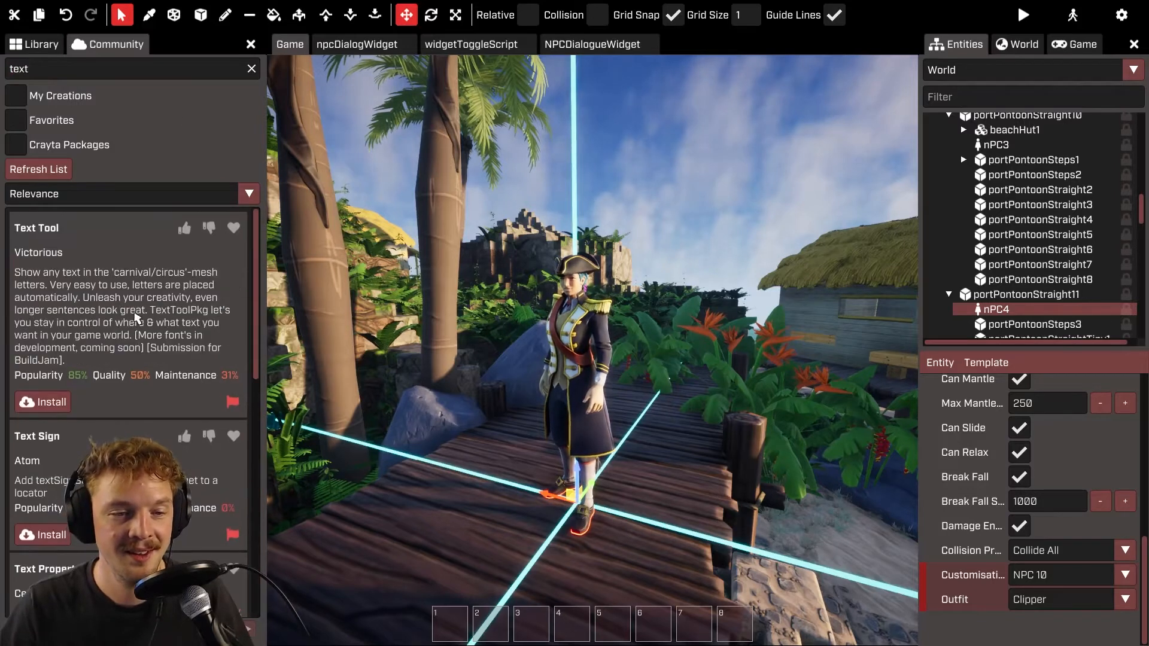
pyautogui.scroll(-4, 159, 317)
pyautogui.scroll(-3, 159, 317)
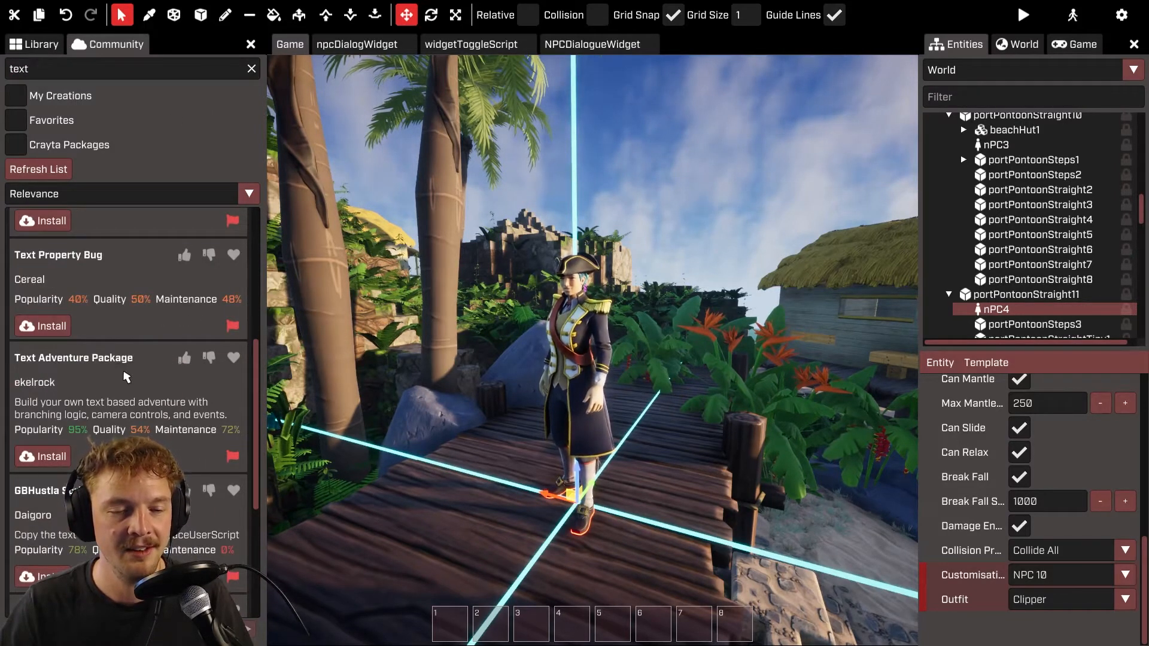
pyautogui.click(50, 456)
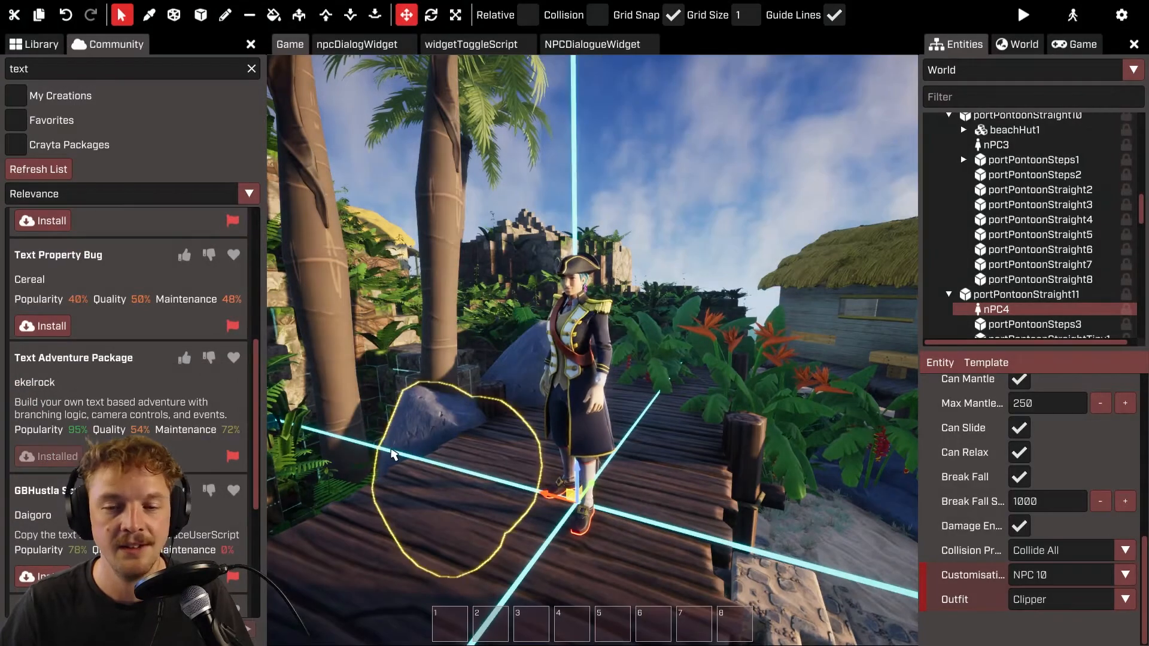
# - Open the User template for editing and add the User Text Adventure script folder to its root entity
pyautogui.click(43, 46)
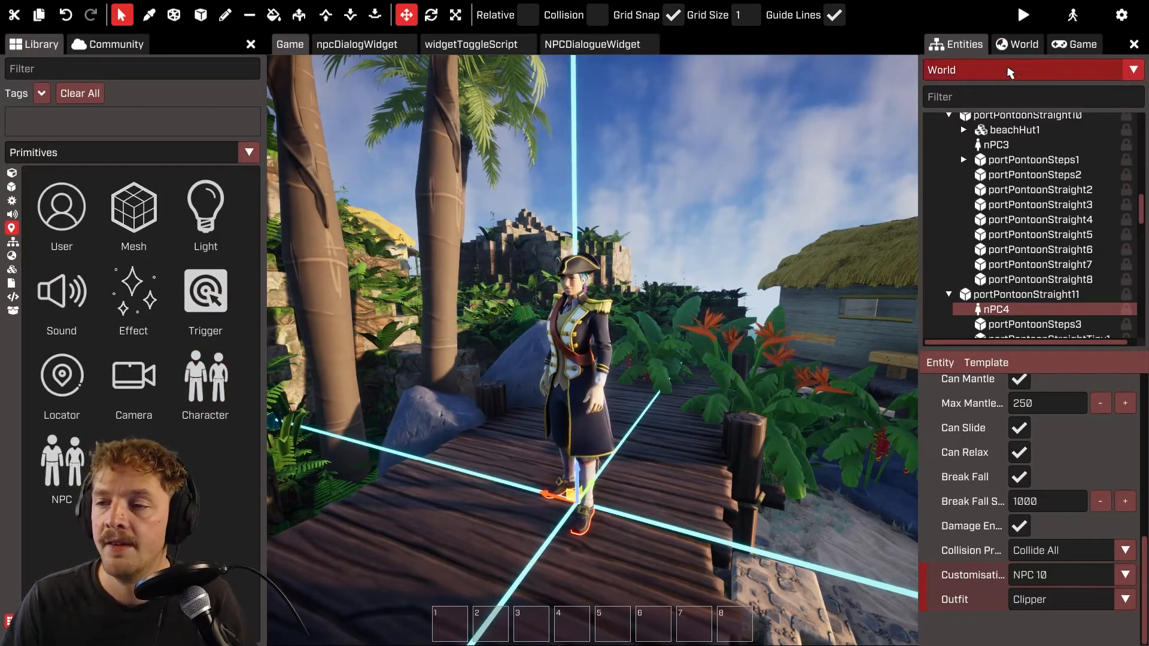
pyautogui.click(1014, 70)
pyautogui.click(1011, 270)
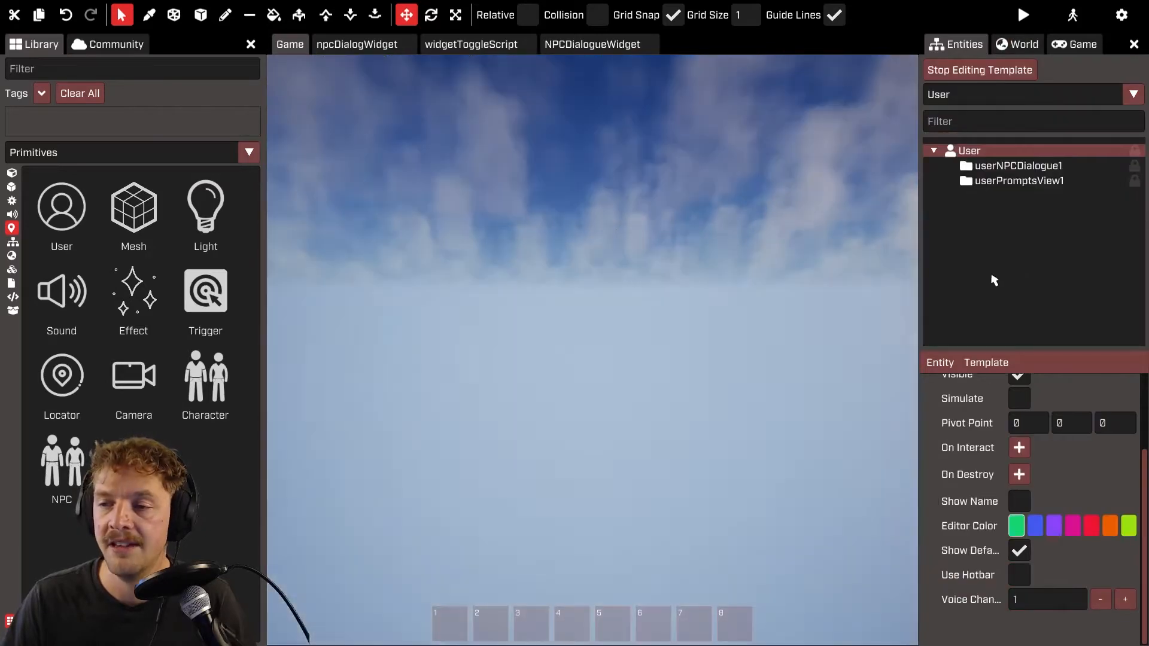
pyautogui.click(933, 367)
pyautogui.moveTo(942, 389)
pyautogui.moveTo(1017, 387)
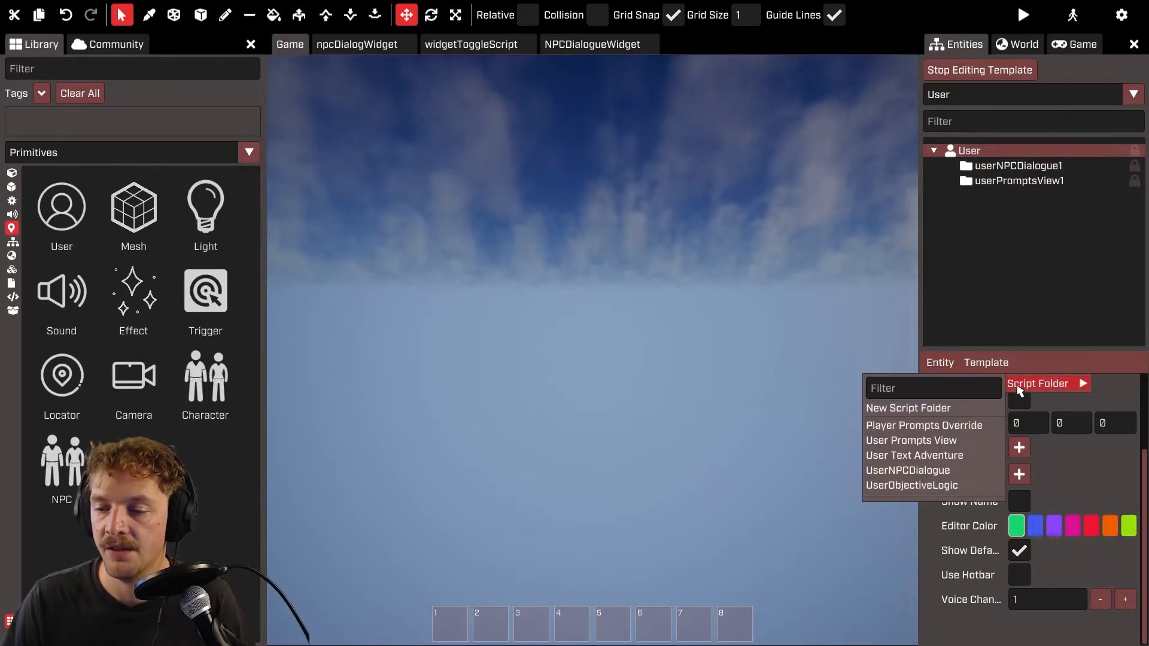
pyautogui.click(925, 459)
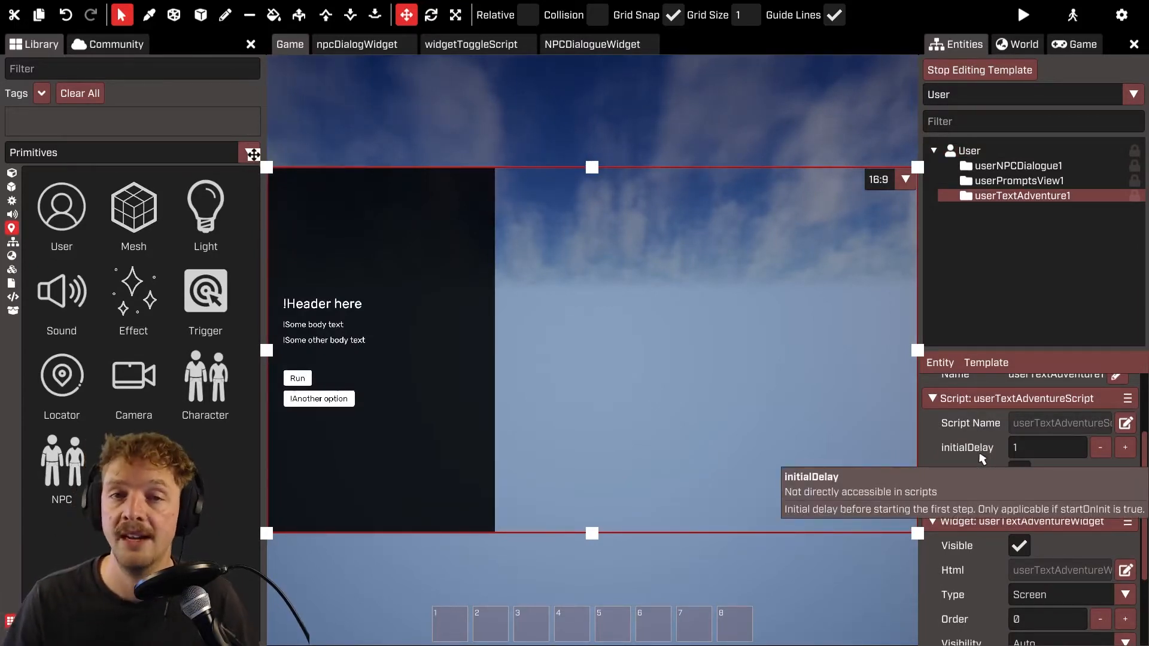
# - Turn off startOnInit in the userTextAdventureScript properties and finish editing the User template
pyautogui.scroll(-2, 1118, 486)
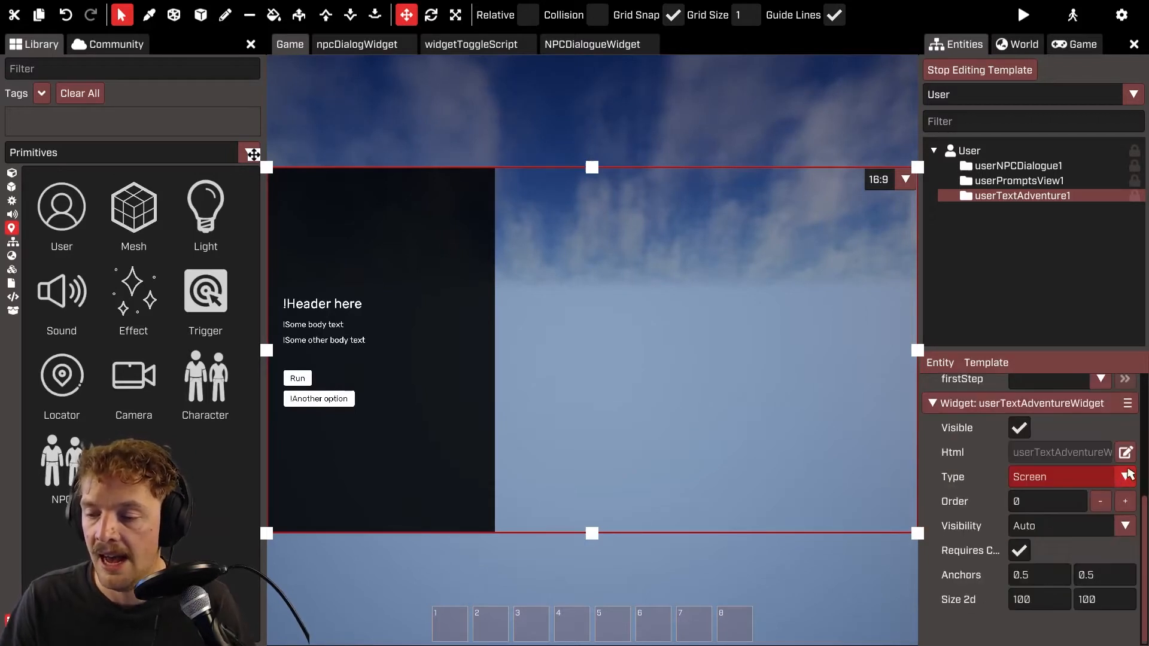
pyautogui.scroll(2, 1071, 485)
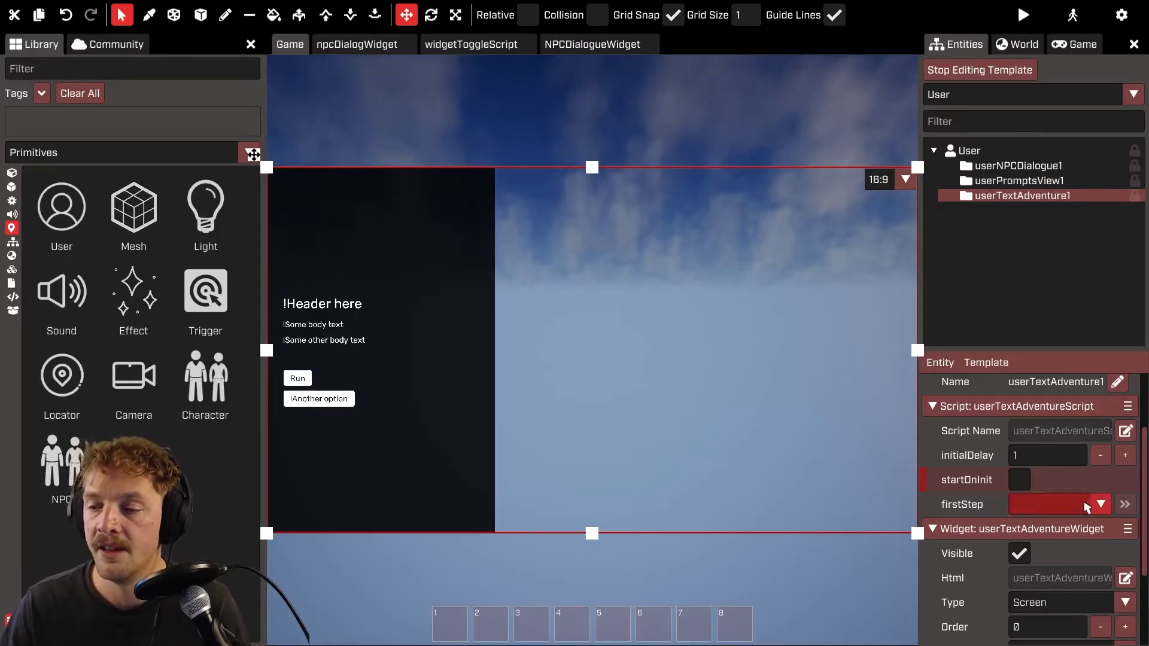
pyautogui.click(981, 70)
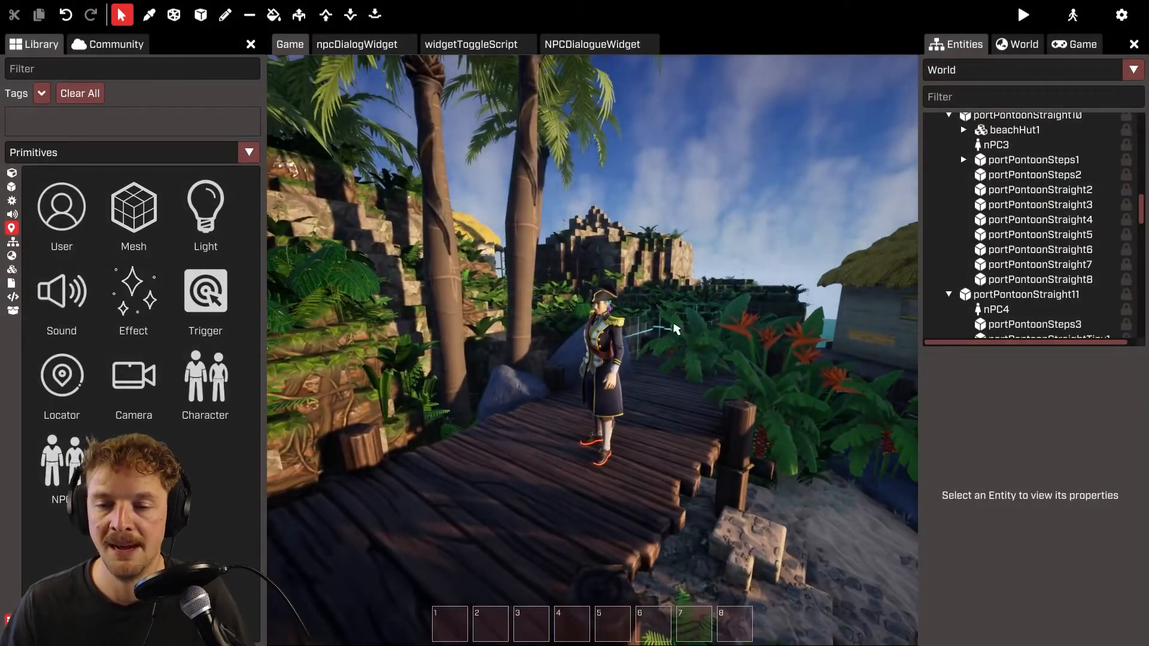
# - Place a Locator on the wooden walkway in front of the fourth NPC
pyautogui.click(389, 435)
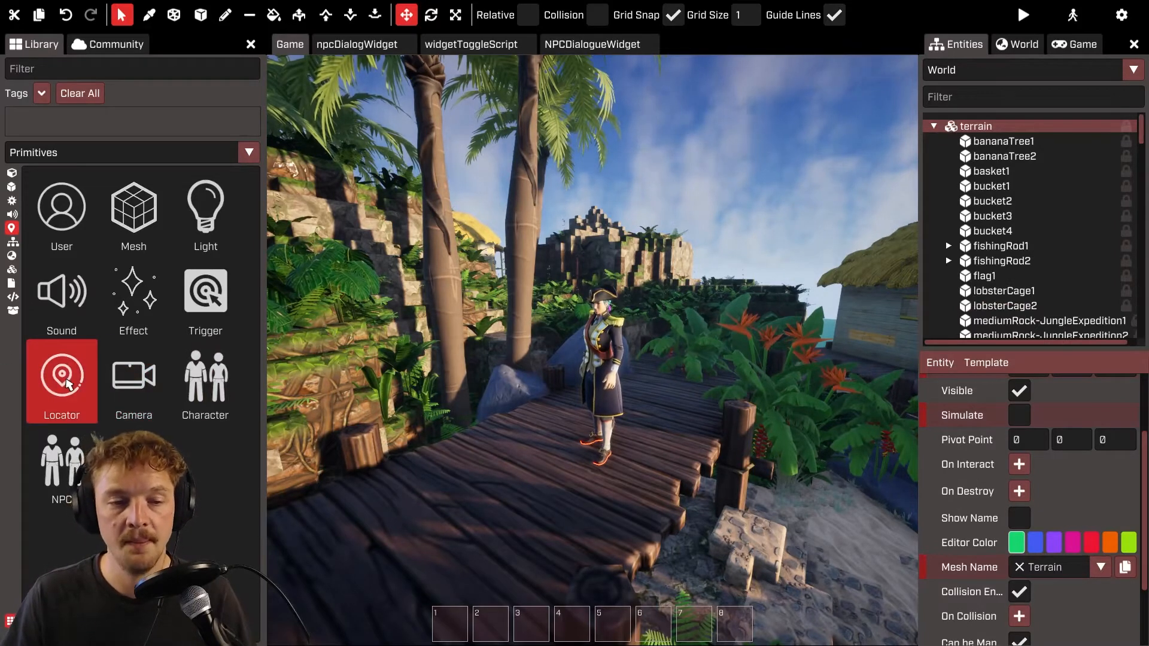
pyautogui.moveTo(67, 384); pyautogui.dragTo(486, 389)
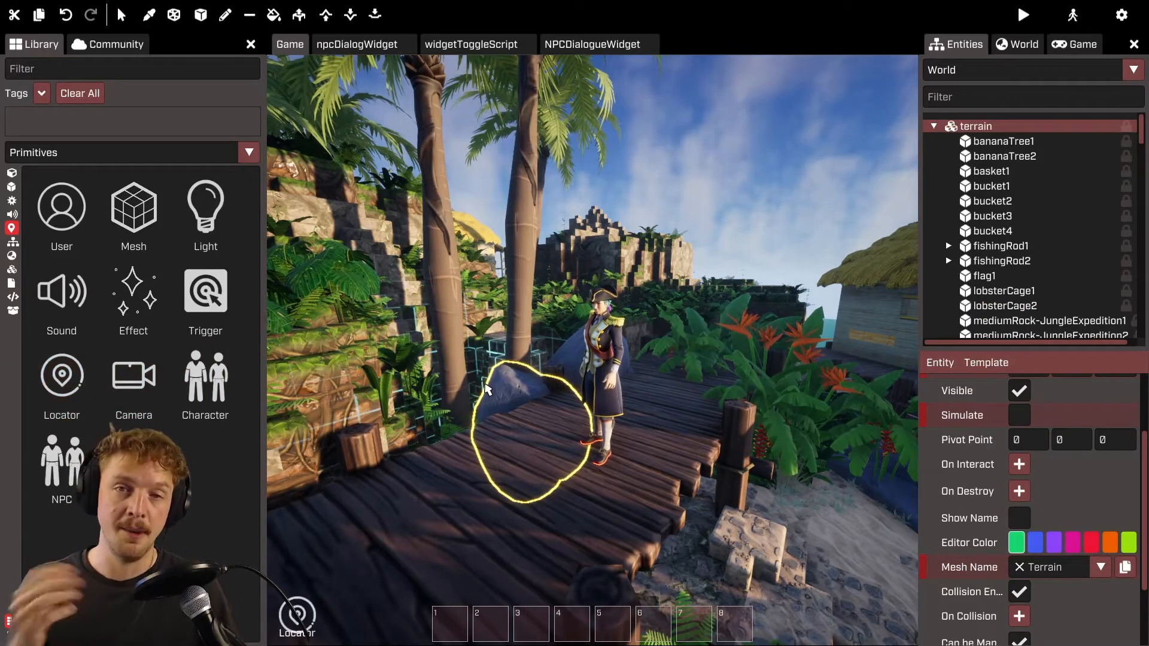
pyautogui.moveTo(672, 469); pyautogui.dragTo(655, 489, button='right')
pyautogui.press('s')
pyautogui.press('w')
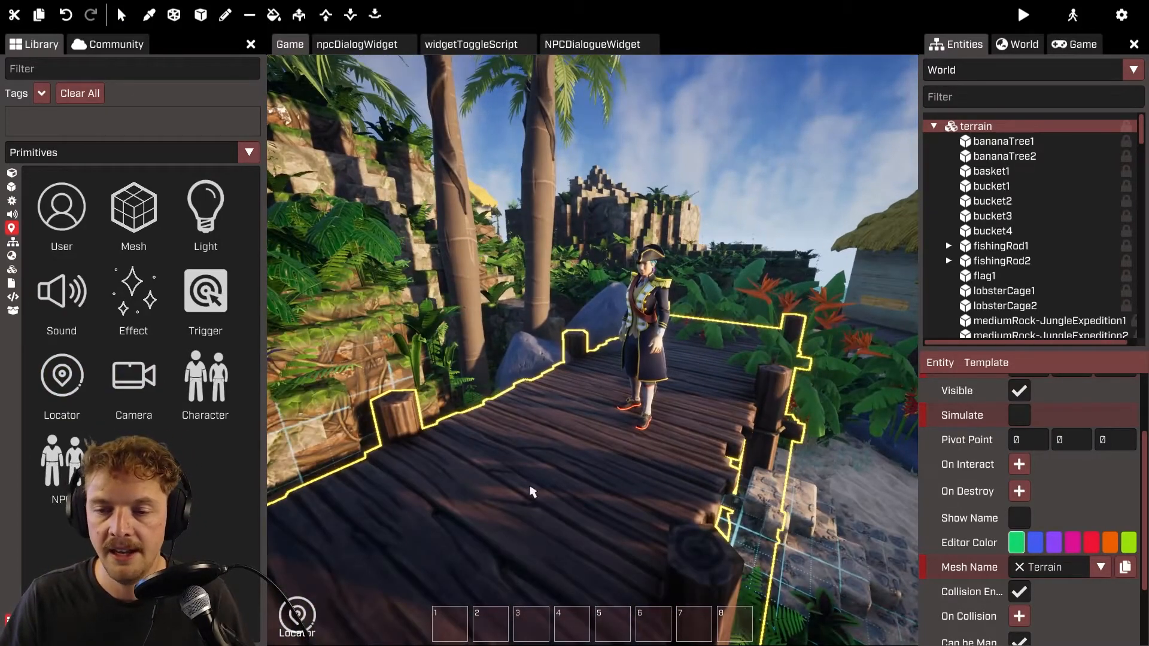
pyautogui.click(458, 572)
pyautogui.moveTo(457, 572); pyautogui.dragTo(928, 464, button='right')
pyautogui.press('s')
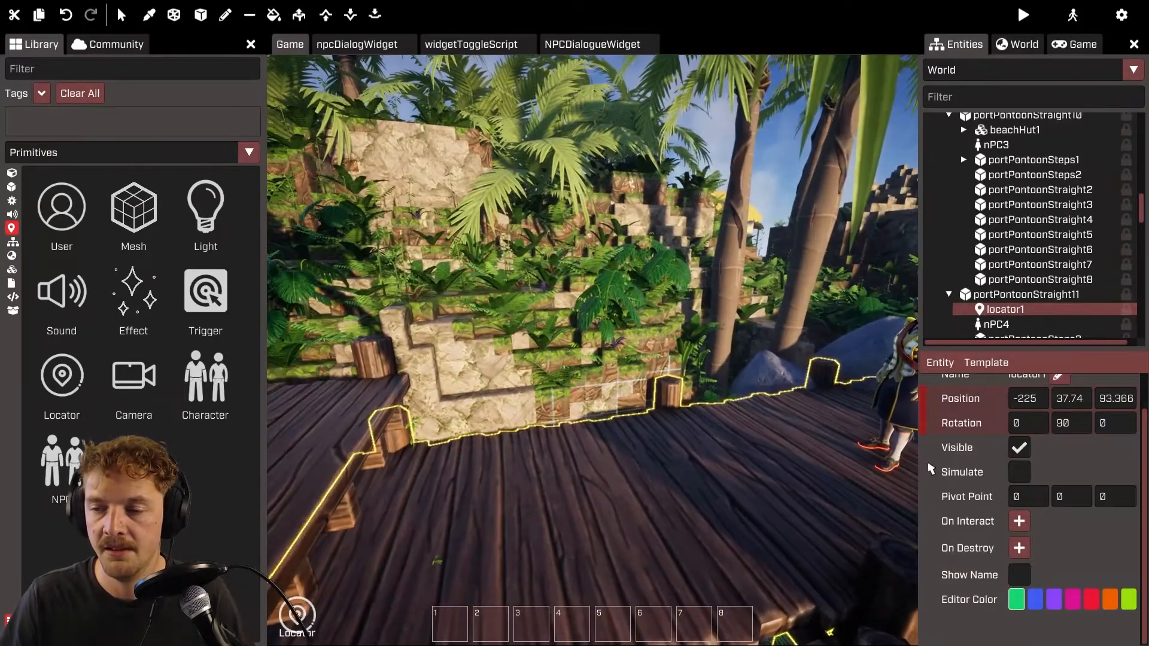
# - Rename the new locator as textAdventureStep
pyautogui.scroll(2, 1051, 383)
pyautogui.click(1056, 412)
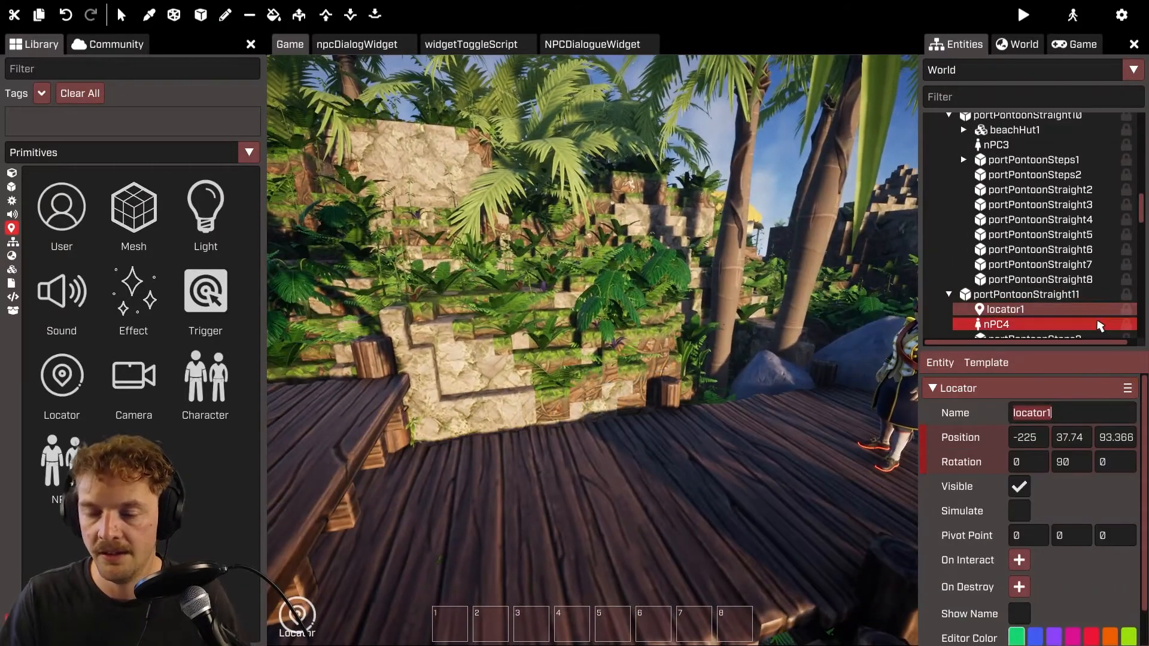
pyautogui.write('textAdve')
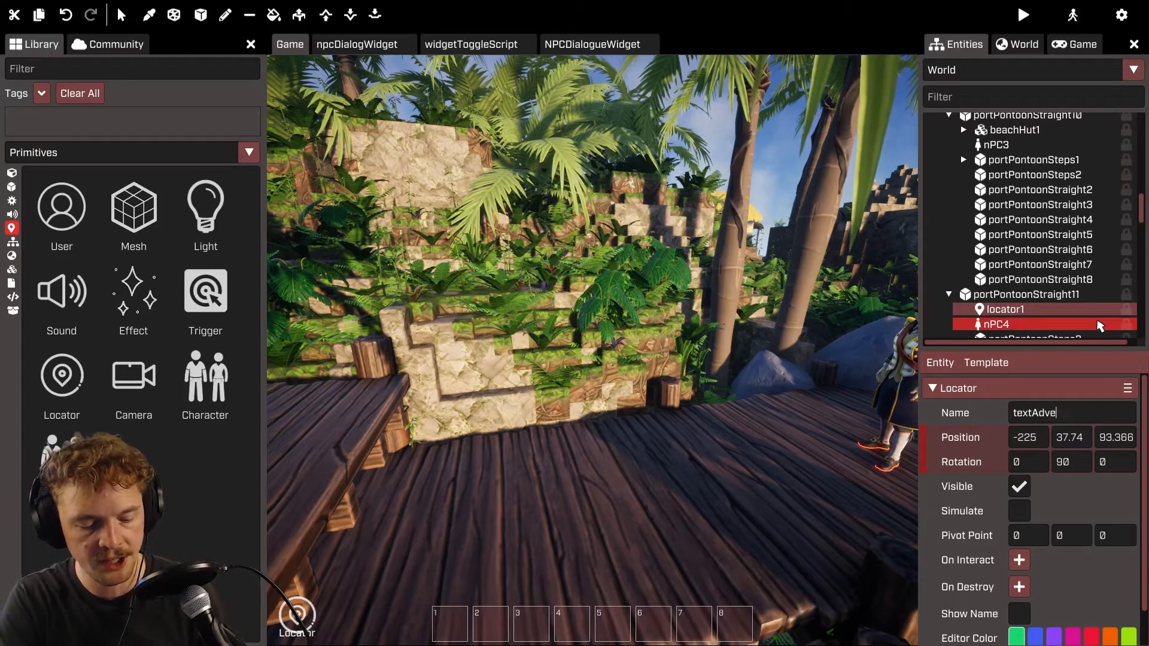
pyautogui.write('ntureStep')
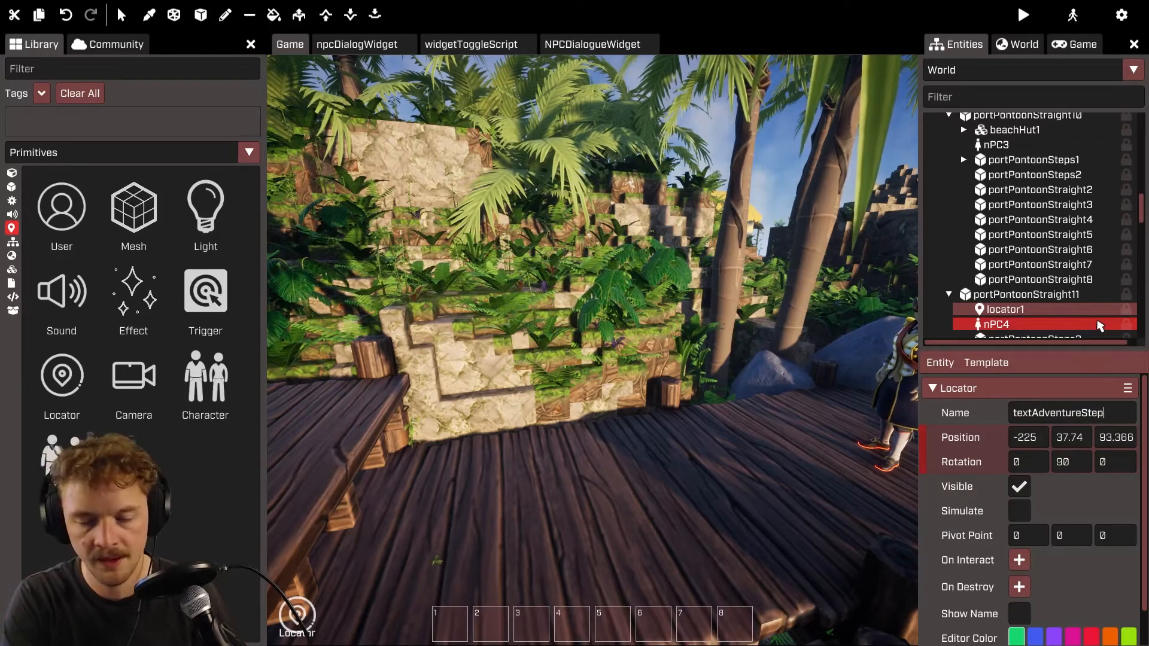
pyautogui.press('Return')
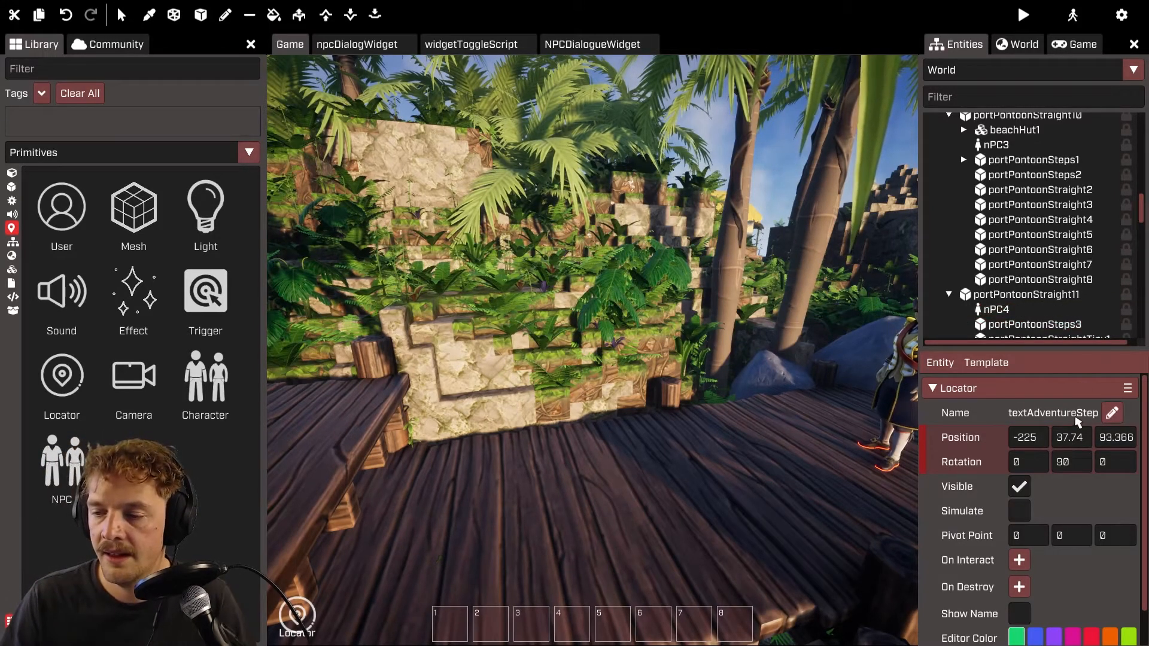
pyautogui.scroll(-6, 1067, 293)
pyautogui.scroll(4, 1071, 287)
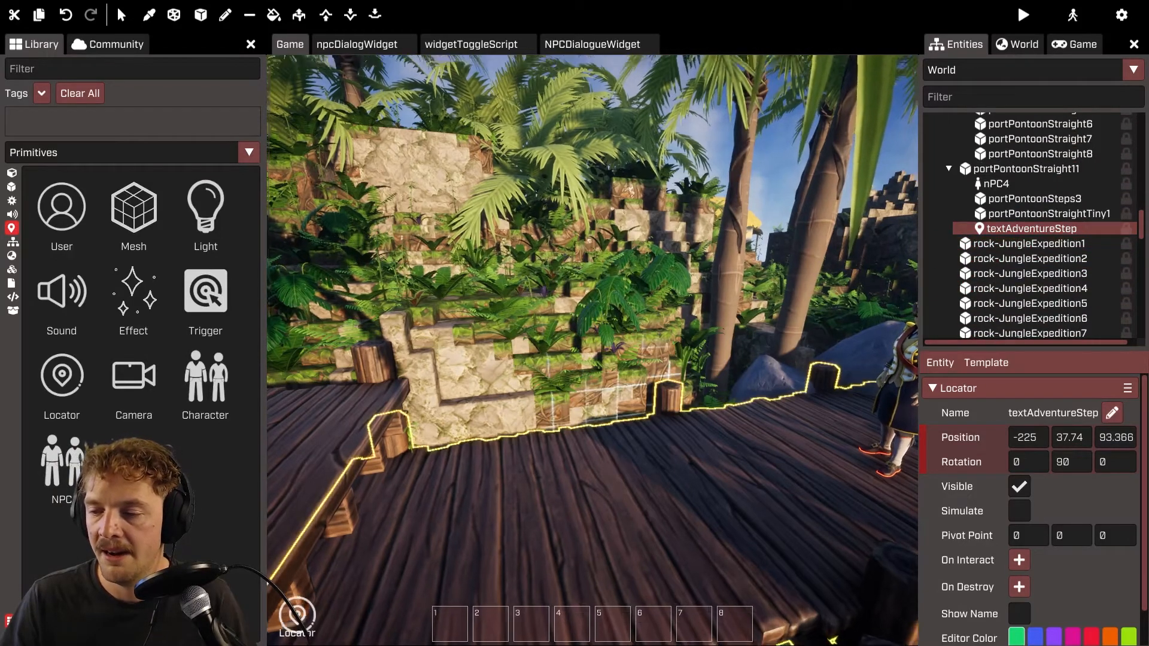
# - Attach textAdventureStepScript to the textAdventureStep locator and review its camera, text, option, player and event settings
pyautogui.moveTo(652, 419); pyautogui.dragTo(687, 428, button='right')
pyautogui.press('s')
pyautogui.press('Escape')
pyautogui.press('w')
pyautogui.moveTo(692, 493); pyautogui.dragTo(664, 487, button='right')
pyautogui.press('w')
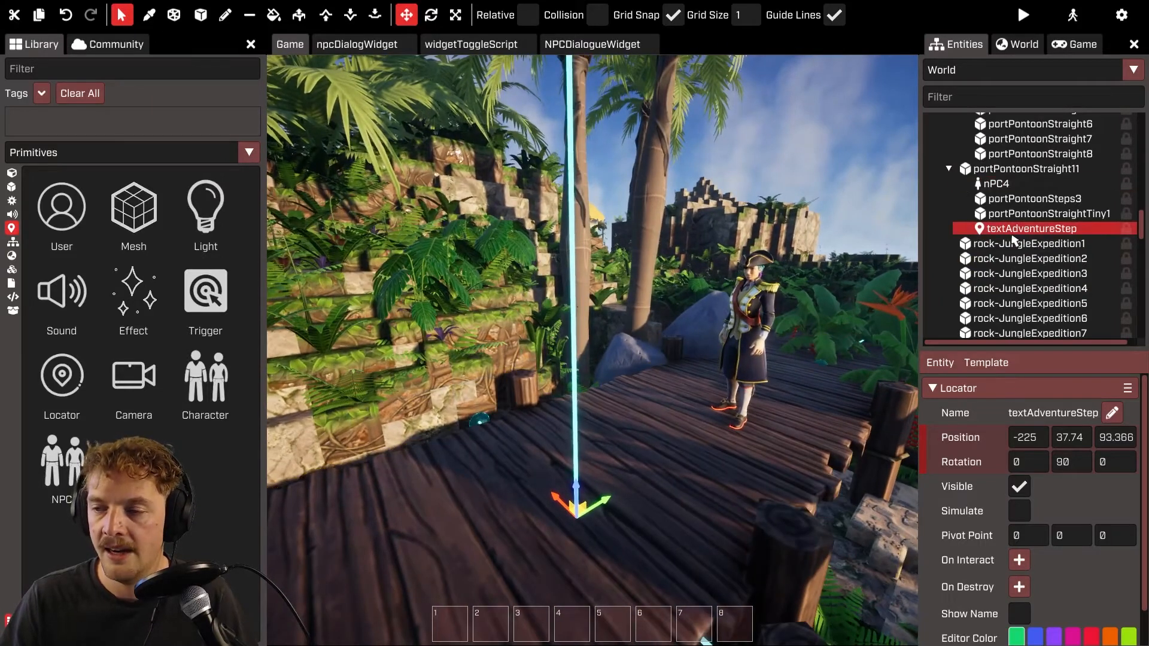
pyautogui.click(939, 365)
pyautogui.moveTo(933, 401)
pyautogui.moveTo(1083, 406)
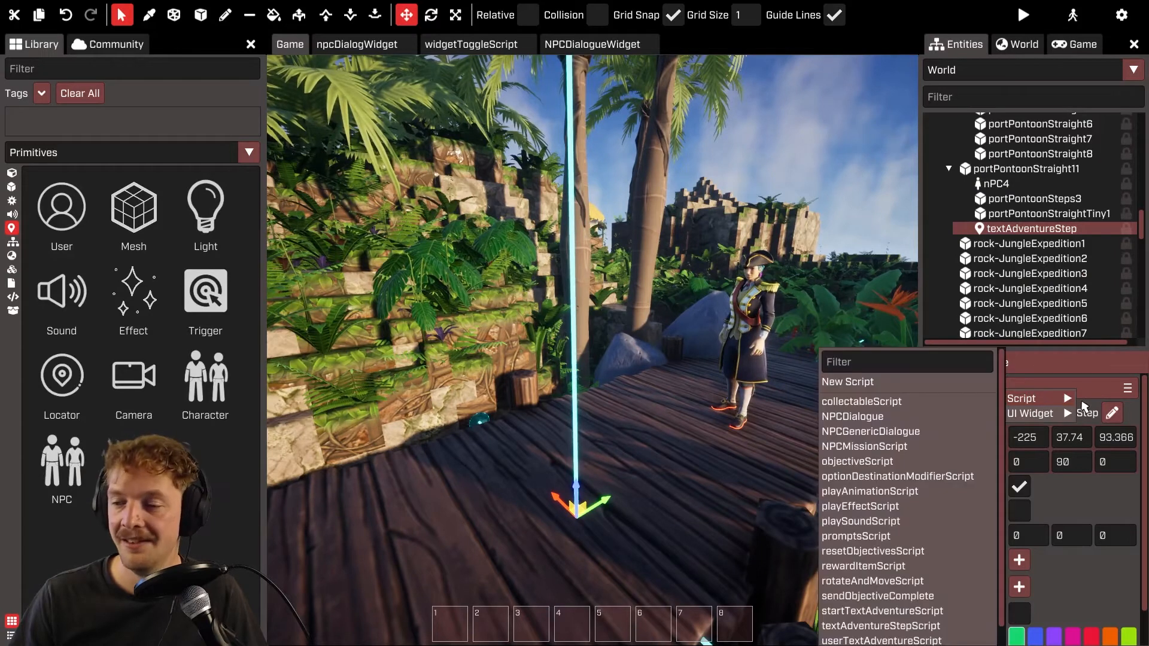
pyautogui.scroll(-1, 916, 473)
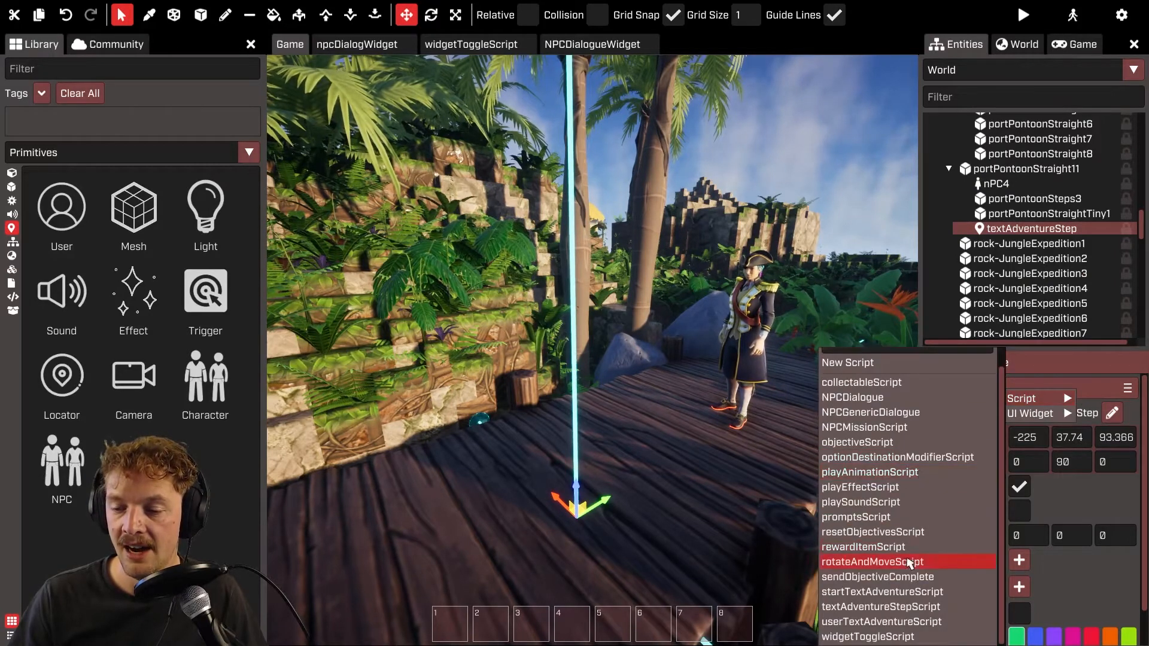
pyautogui.click(855, 616)
pyautogui.scroll(-5, 1017, 623)
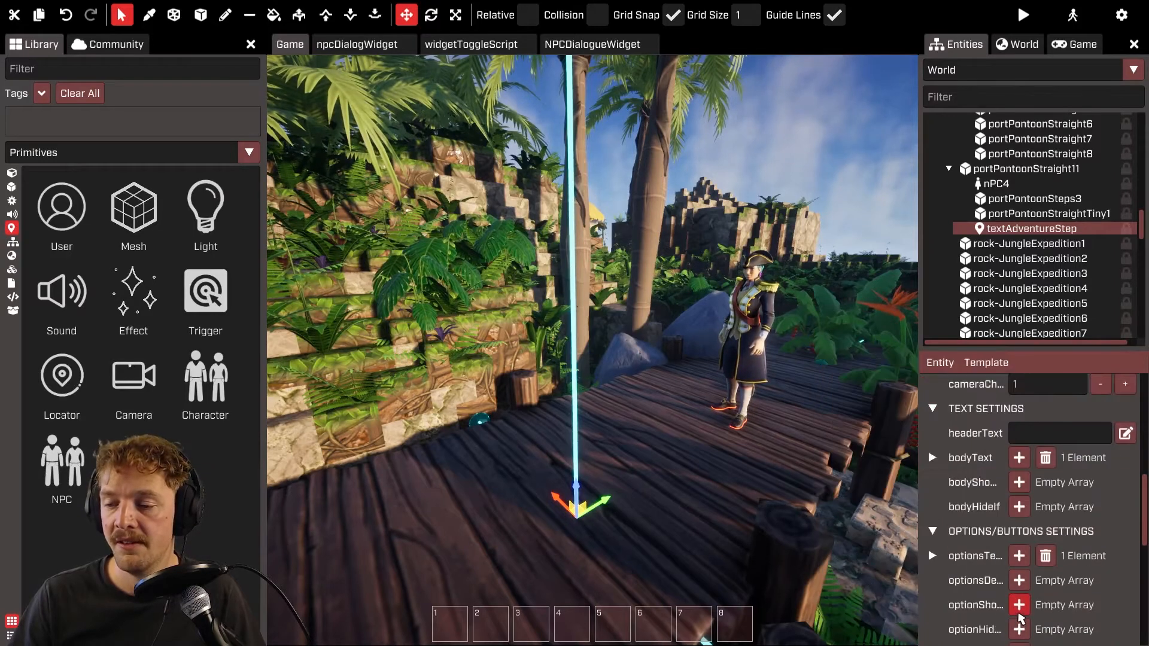
pyautogui.scroll(-5, 1063, 556)
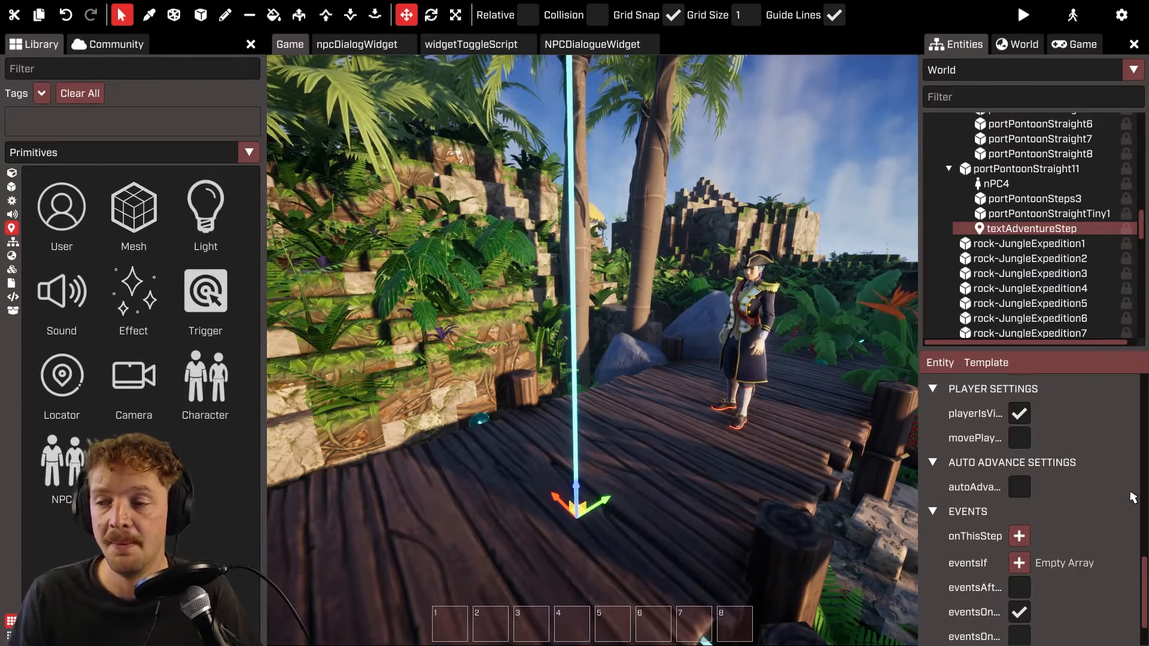
pyautogui.scroll(10, 1130, 495)
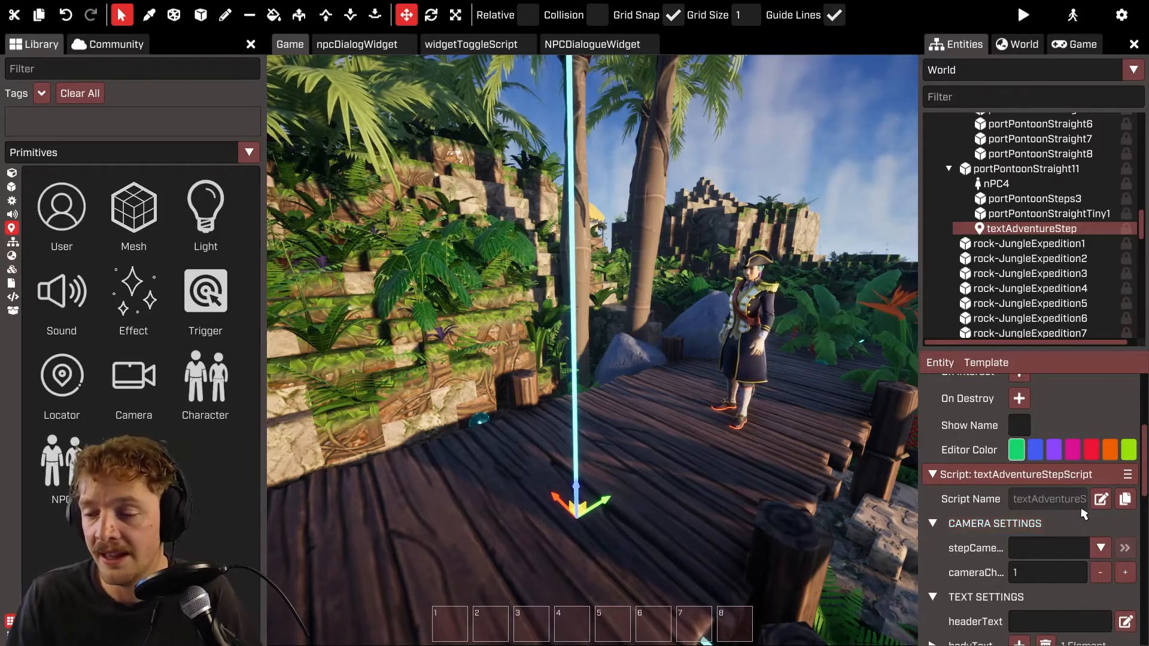
pyautogui.scroll(-2, 1083, 513)
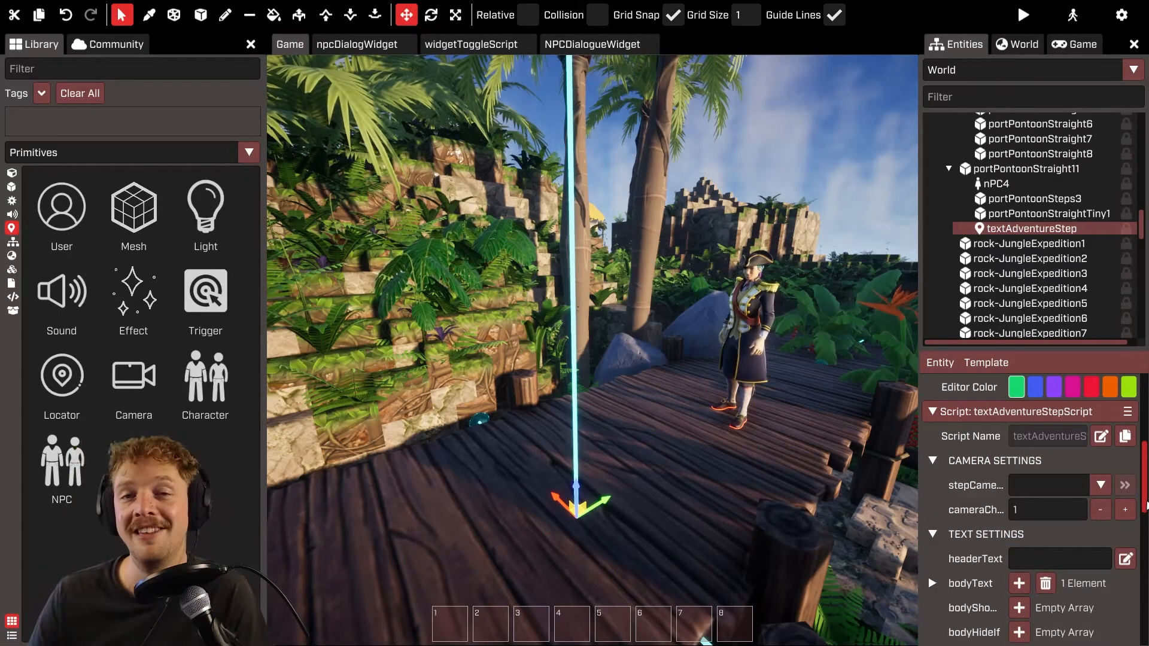
# - Move the textAdventureStep locator toward the beach-side edge of the walkway, near the well
pyautogui.moveTo(778, 395); pyautogui.dragTo(821, 393, button='right')
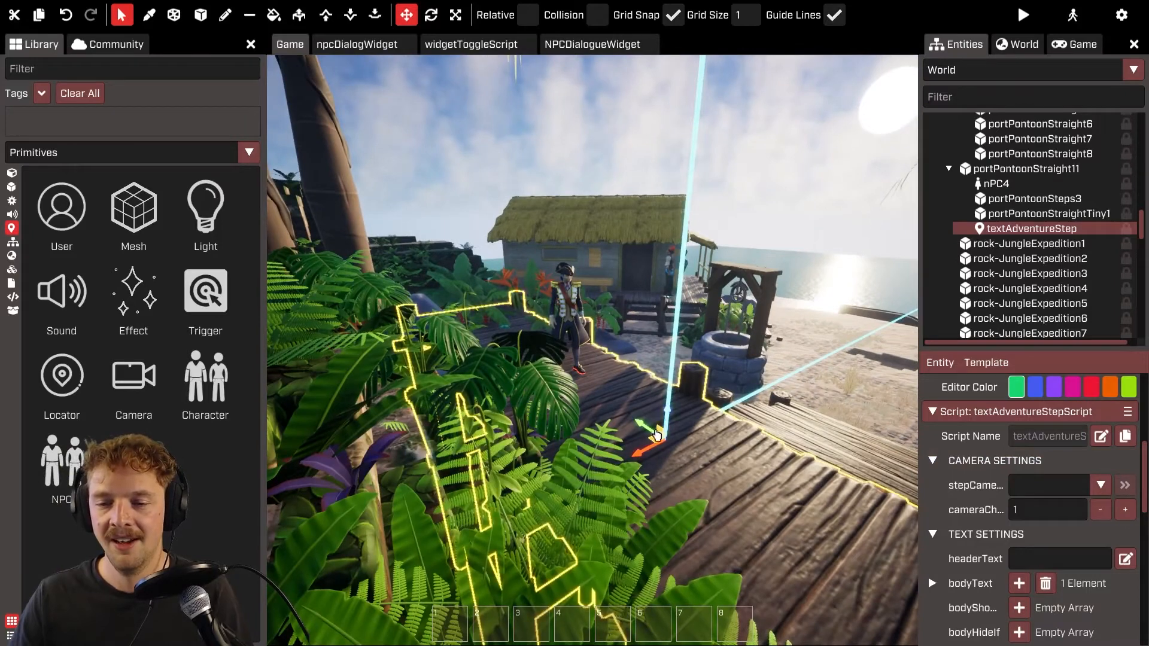
pyautogui.moveTo(646, 429); pyautogui.dragTo(721, 434)
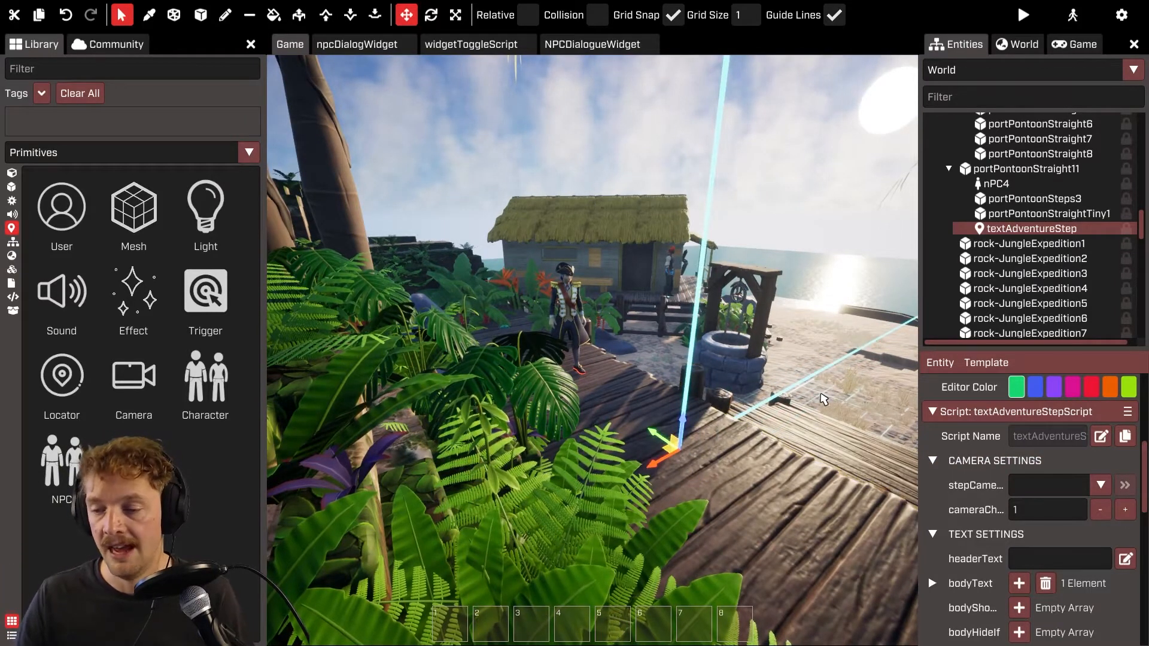
pyautogui.moveTo(809, 402); pyautogui.dragTo(849, 382, button='right')
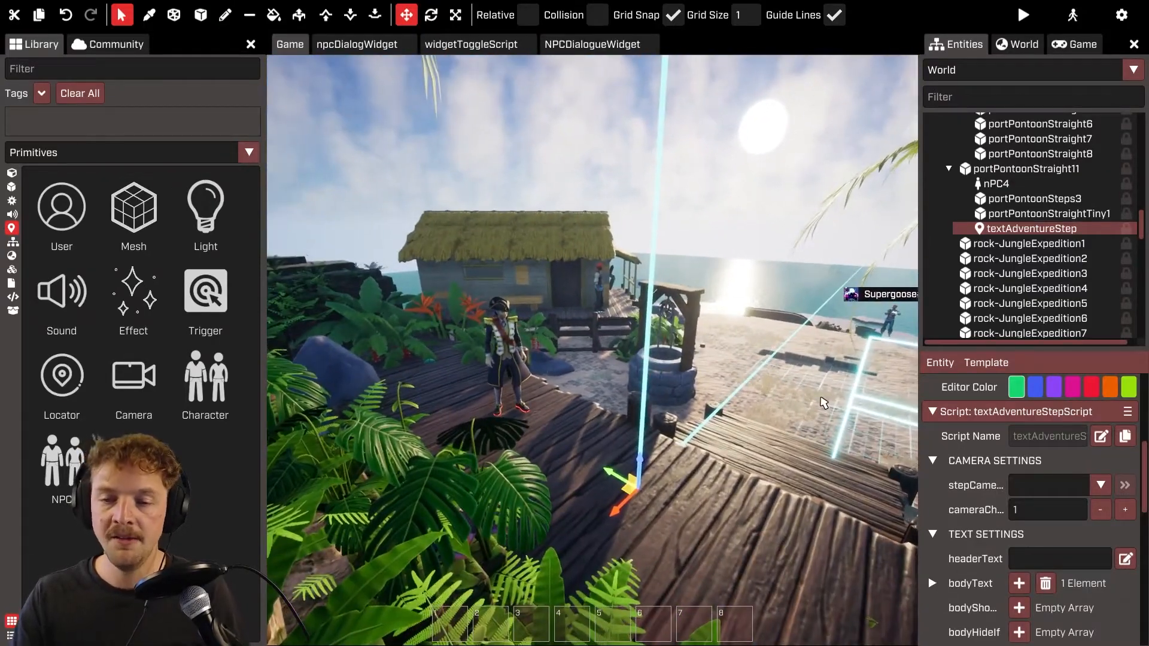
# - Add a camera as a child of the textAdventureStep locator and move it to the drone's position, framing the walkway NPC from the front
pyautogui.moveTo(837, 377); pyautogui.dragTo(760, 269, button='right')
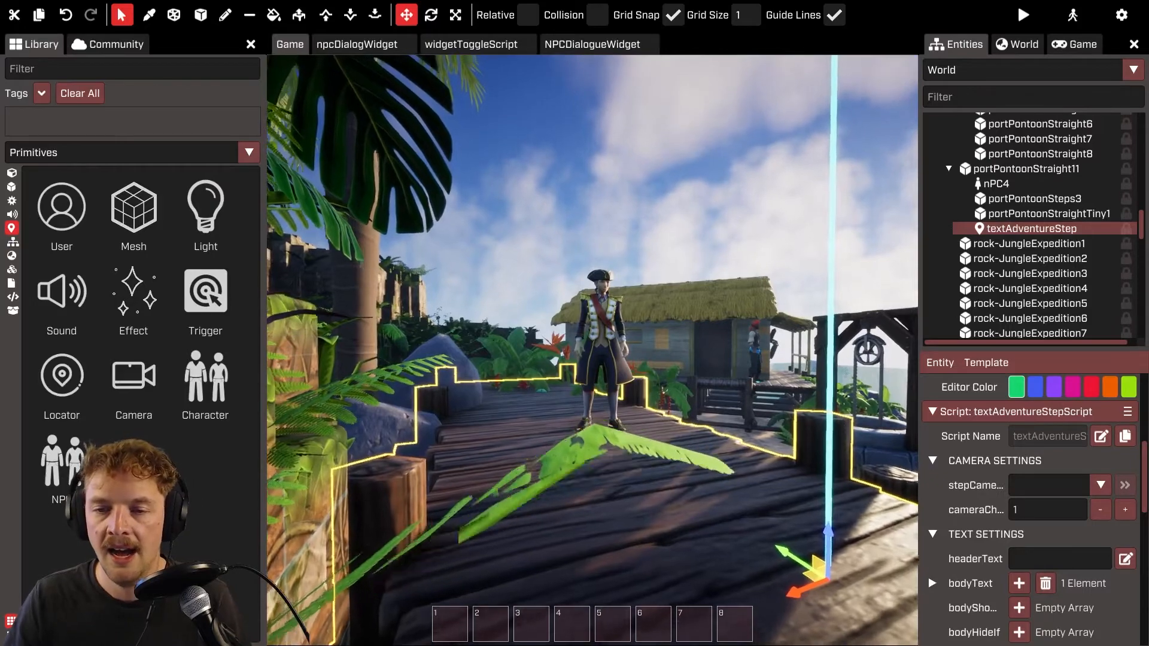
pyautogui.press('w')
pyautogui.moveTo(839, 436); pyautogui.dragTo(809, 412, button='right')
pyautogui.press('s')
pyautogui.press('s')
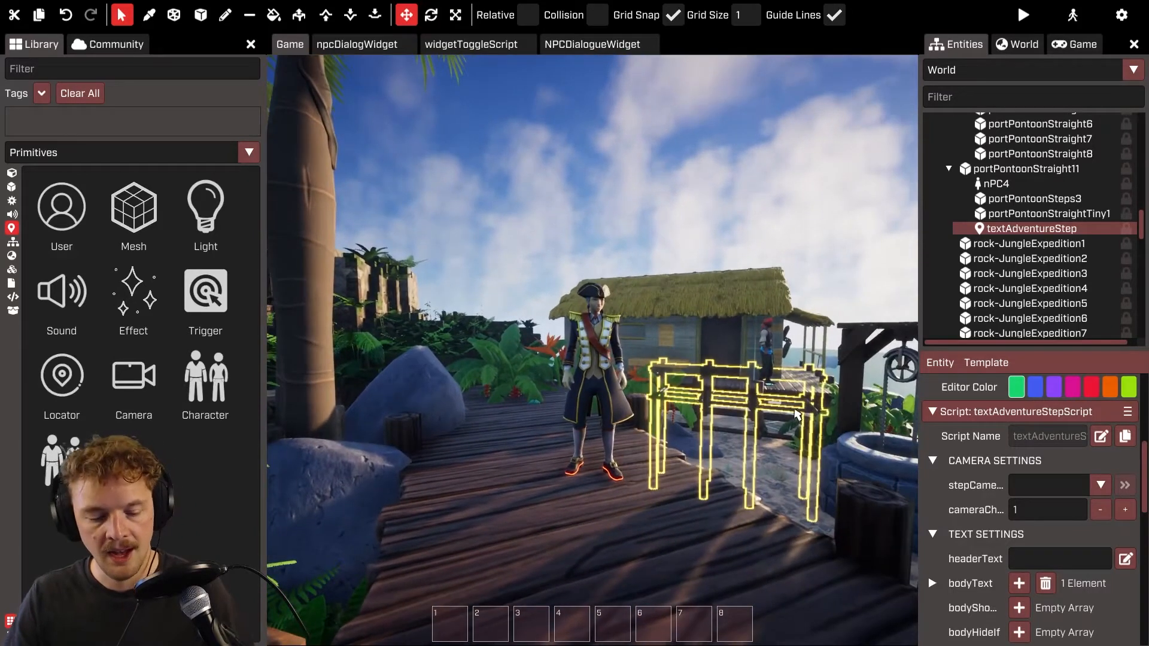
pyautogui.press('Tab')
pyautogui.press('s')
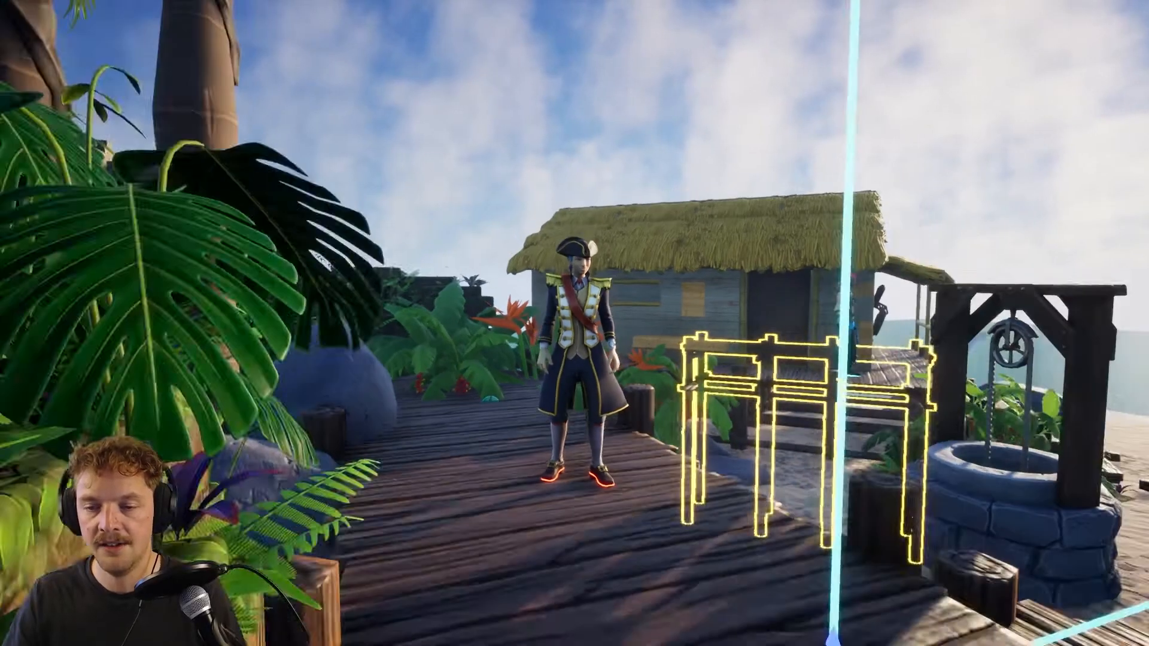
pyautogui.press('w')
pyautogui.press('w')
pyautogui.press('d')
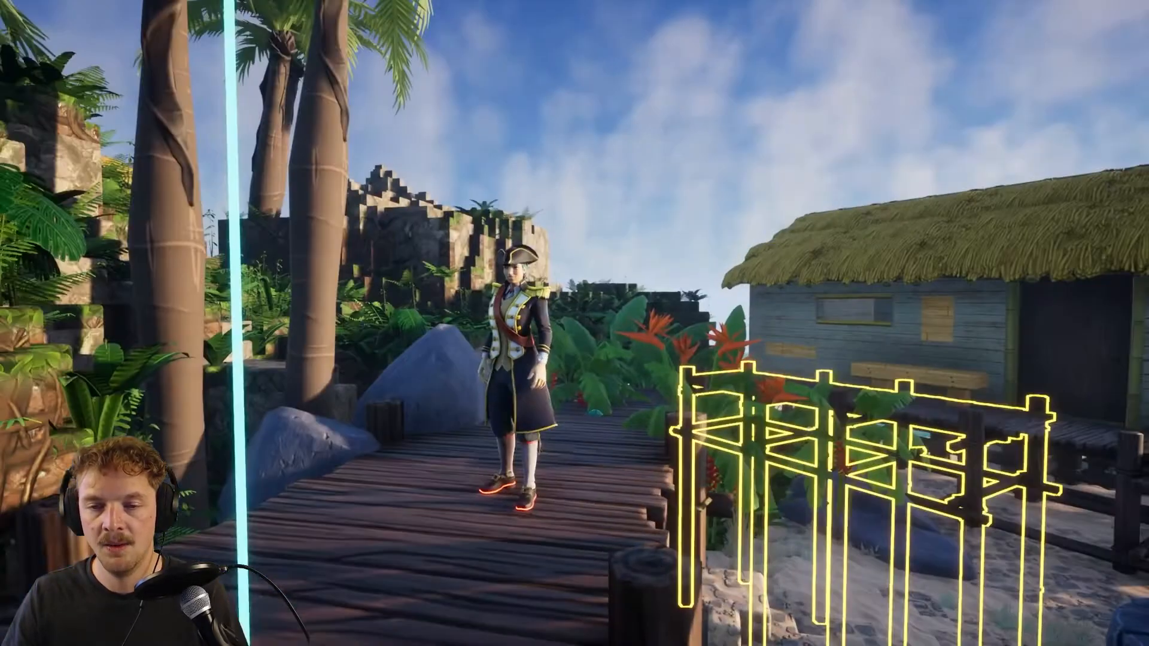
pyautogui.press('a')
pyautogui.press('d')
pyautogui.moveTo(794, 405); pyautogui.dragTo(828, 390, button='right')
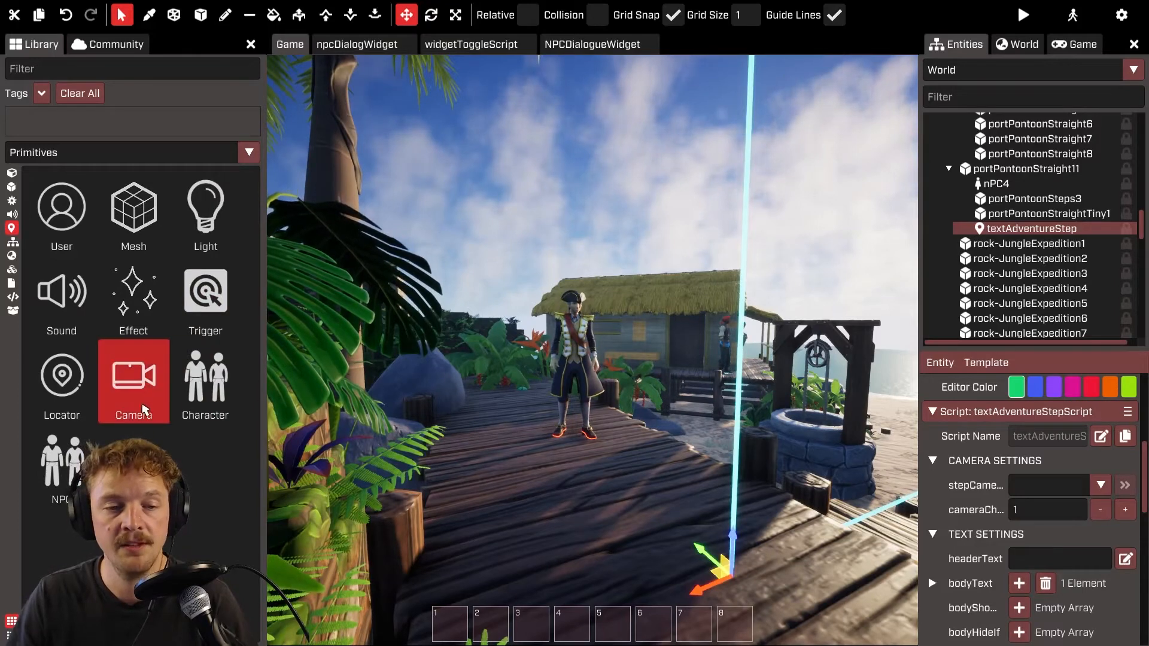
pyautogui.moveTo(136, 390); pyautogui.dragTo(1083, 232)
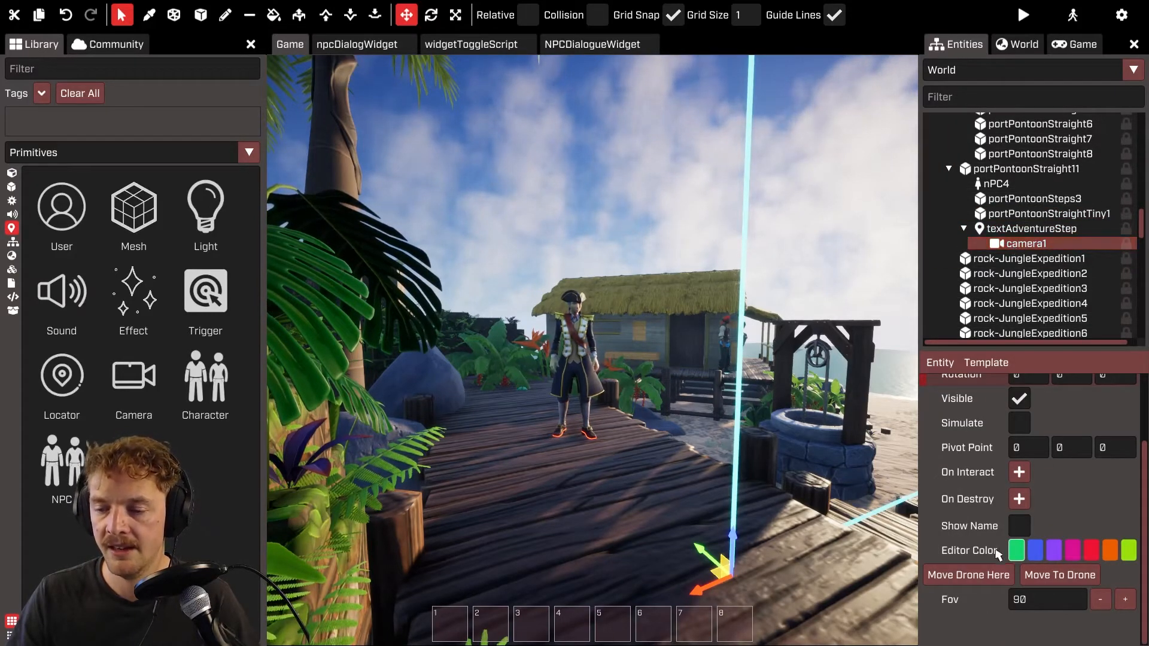
pyautogui.click(1057, 577)
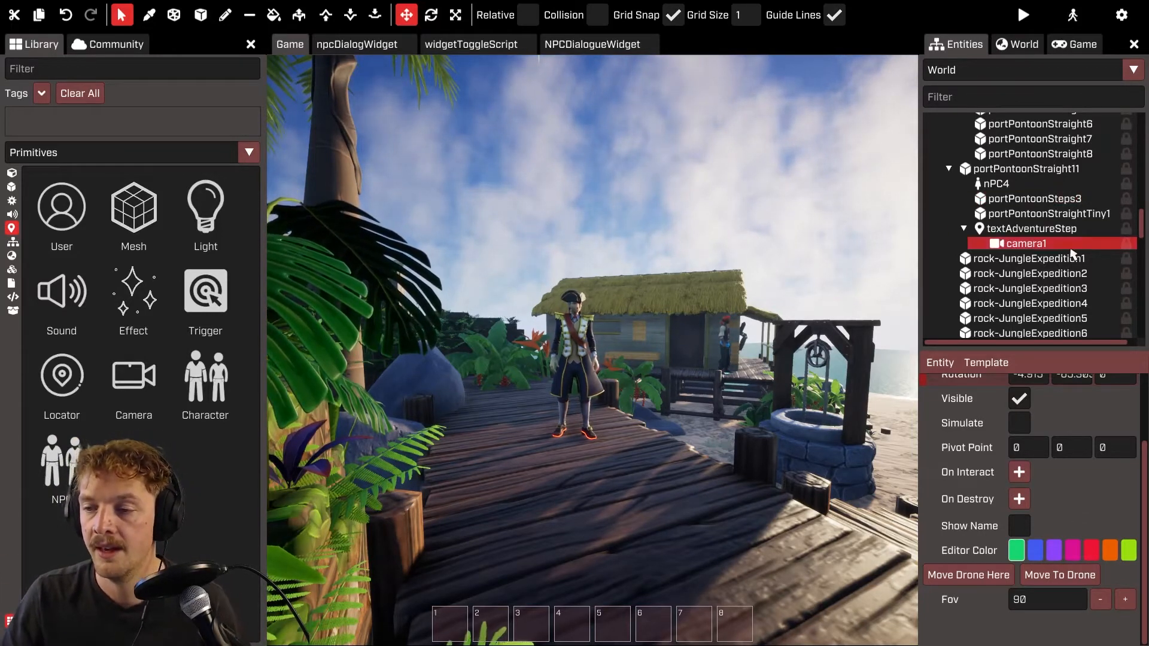
# - Assign camera1 as the step camera in the textAdventureStep locator's textAdventureStepScript properties
pyautogui.click(1011, 229)
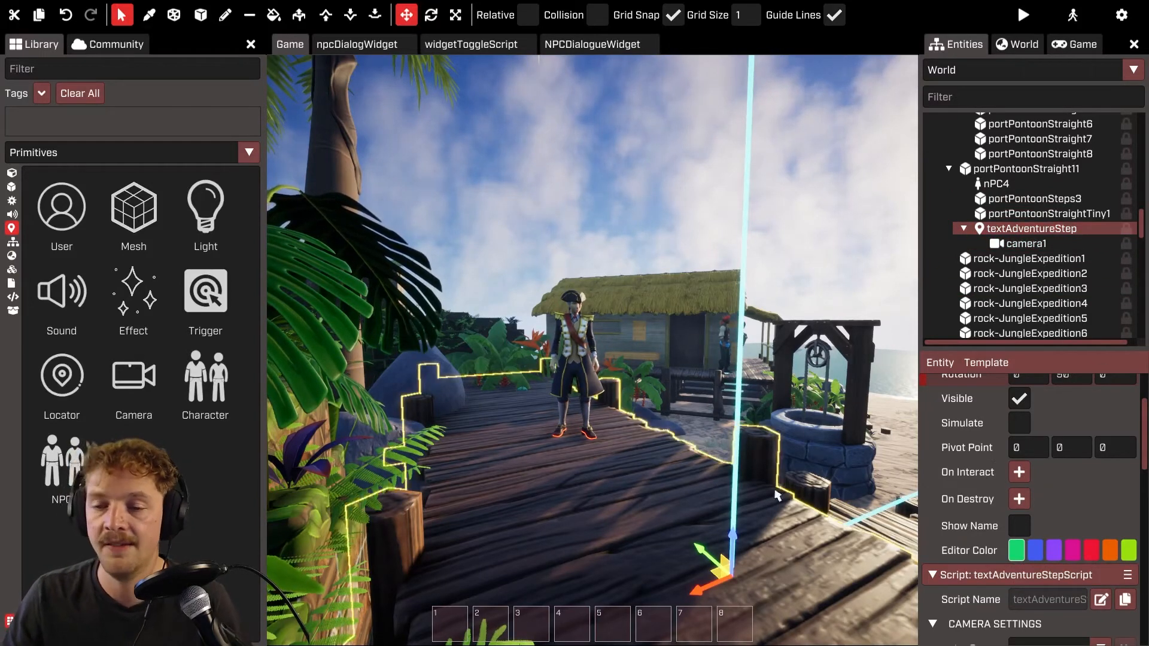
pyautogui.moveTo(815, 416); pyautogui.dragTo(912, 440, button='right')
pyautogui.scroll(-3, 1143, 604)
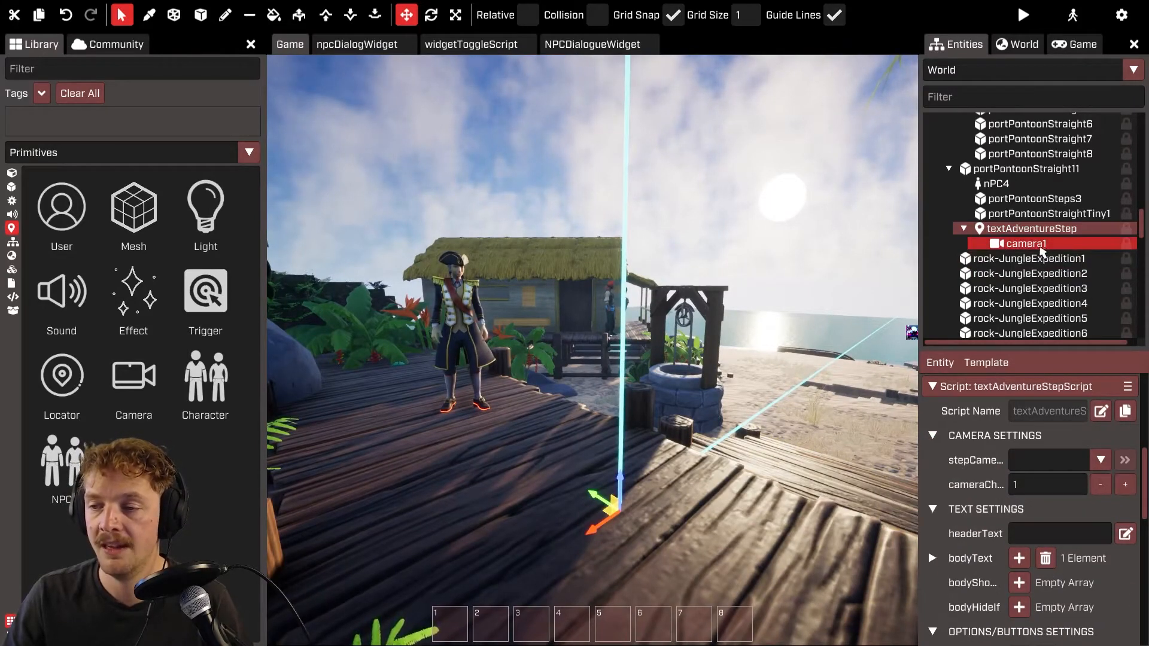
pyautogui.moveTo(1038, 250); pyautogui.dragTo(1043, 464)
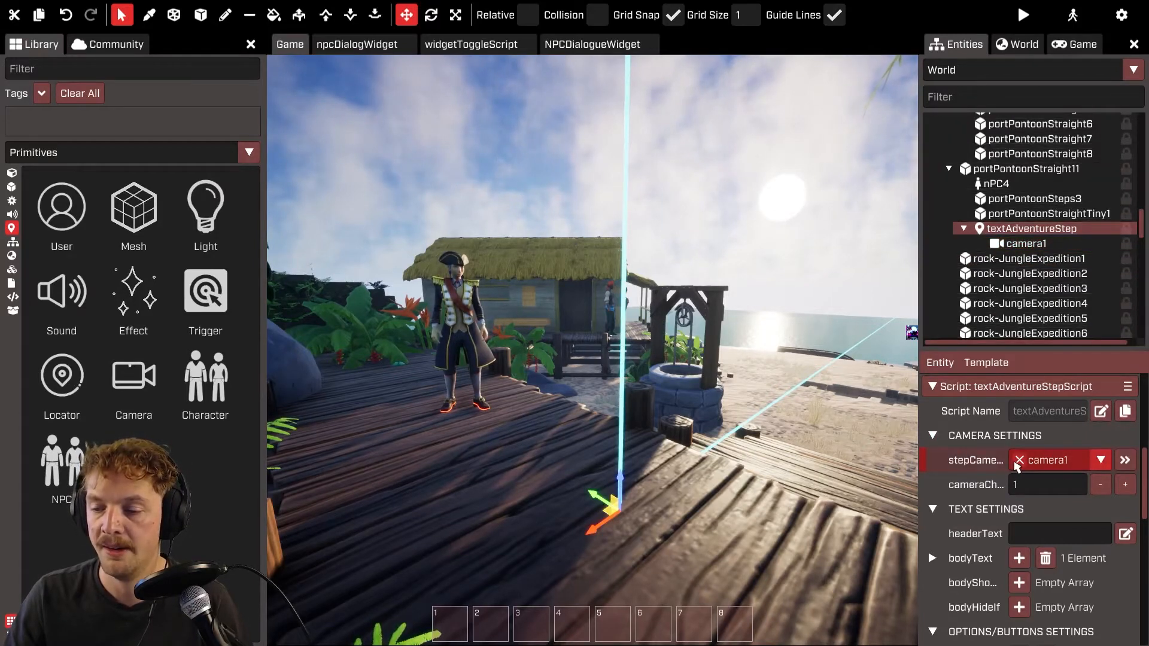
# - Set the step's headerText to "First Mate Fi" and its first bodyText element to "Ahoy hoy! The sea is mighty cold today"
pyautogui.scroll(-2, 1021, 465)
pyautogui.click(932, 497)
pyautogui.scroll(-2, 963, 503)
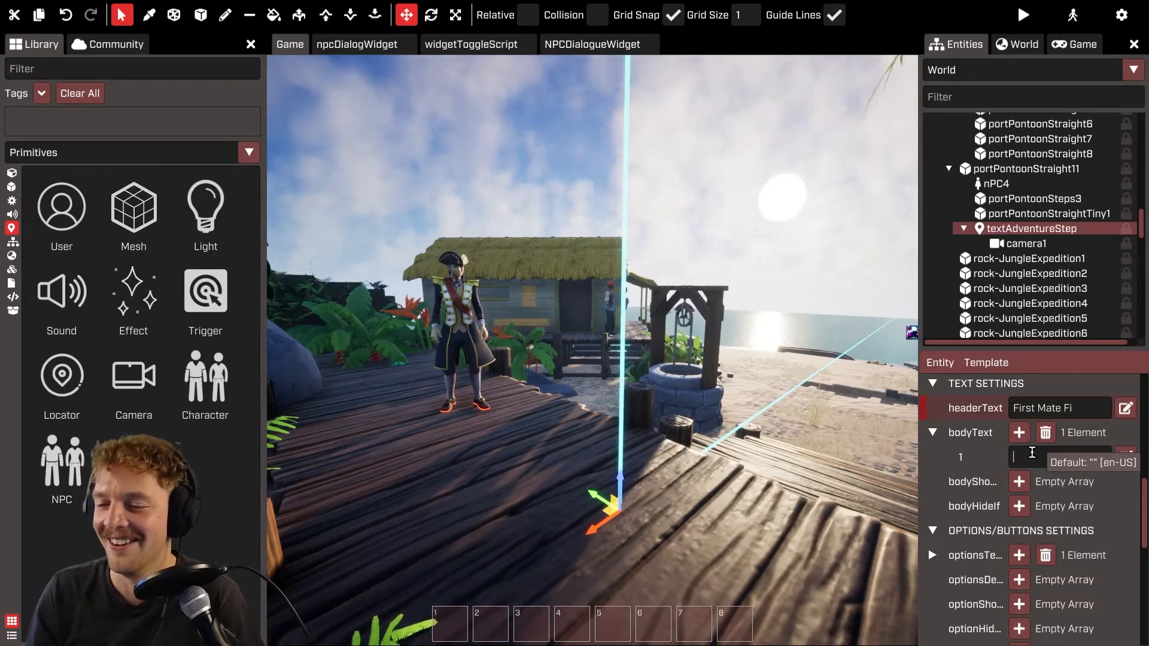
pyautogui.click(1031, 452)
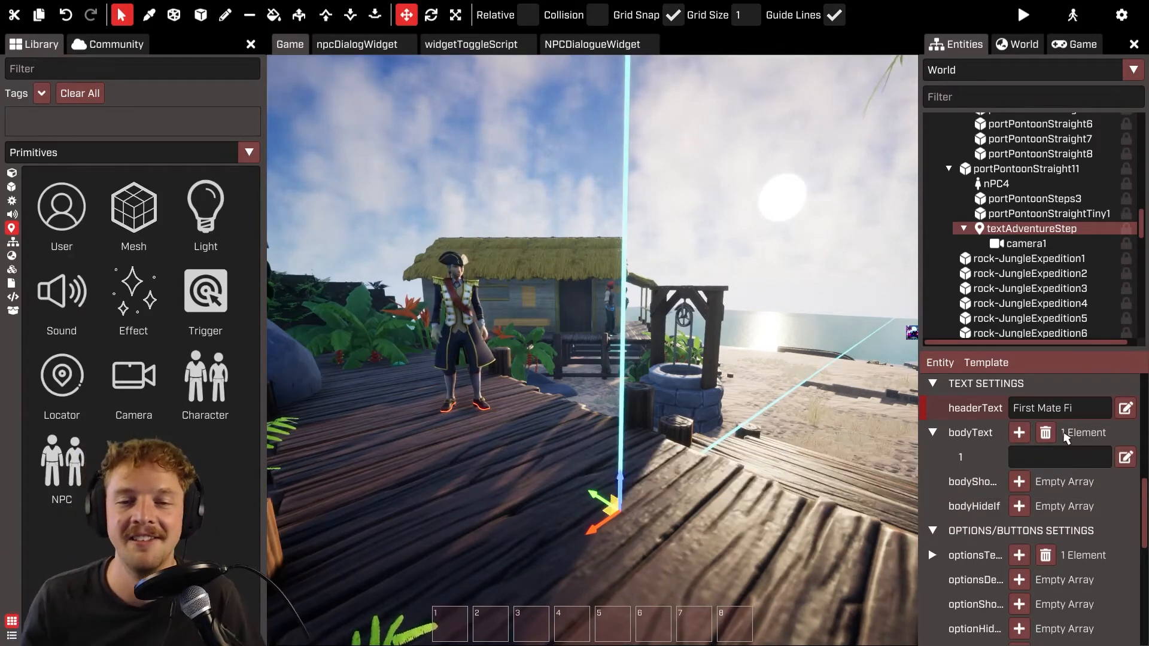
pyautogui.write('Ahoy hoy! The sea is')
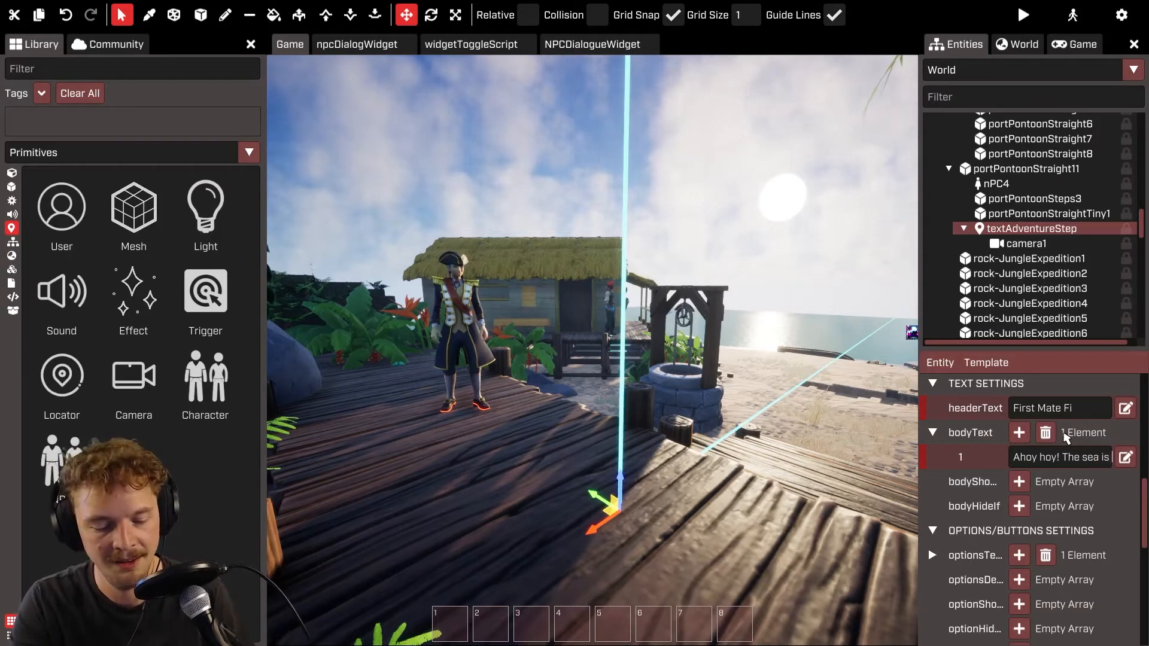
pyautogui.write('mighty ')
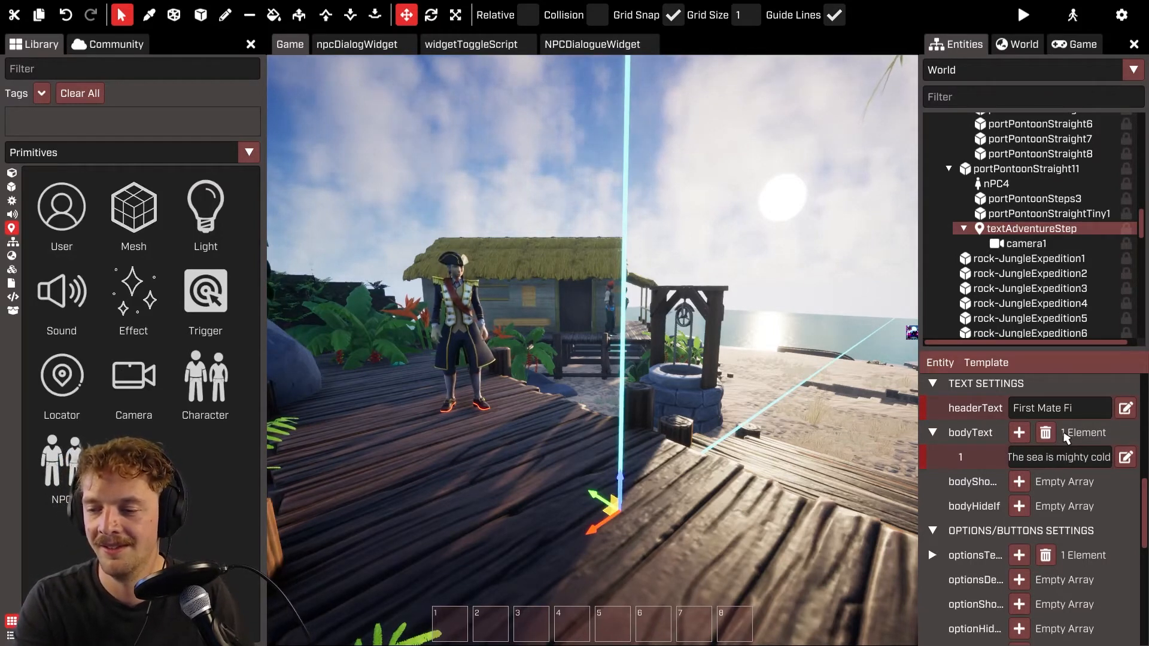
pyautogui.write('cold today')
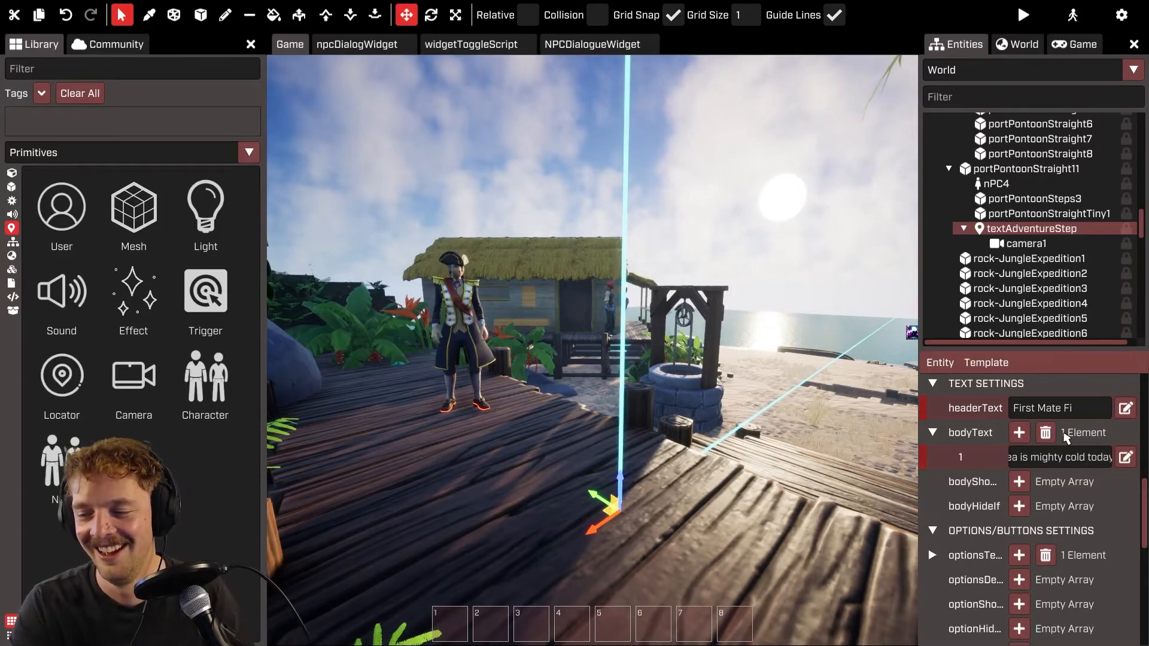
pyautogui.press('Return')
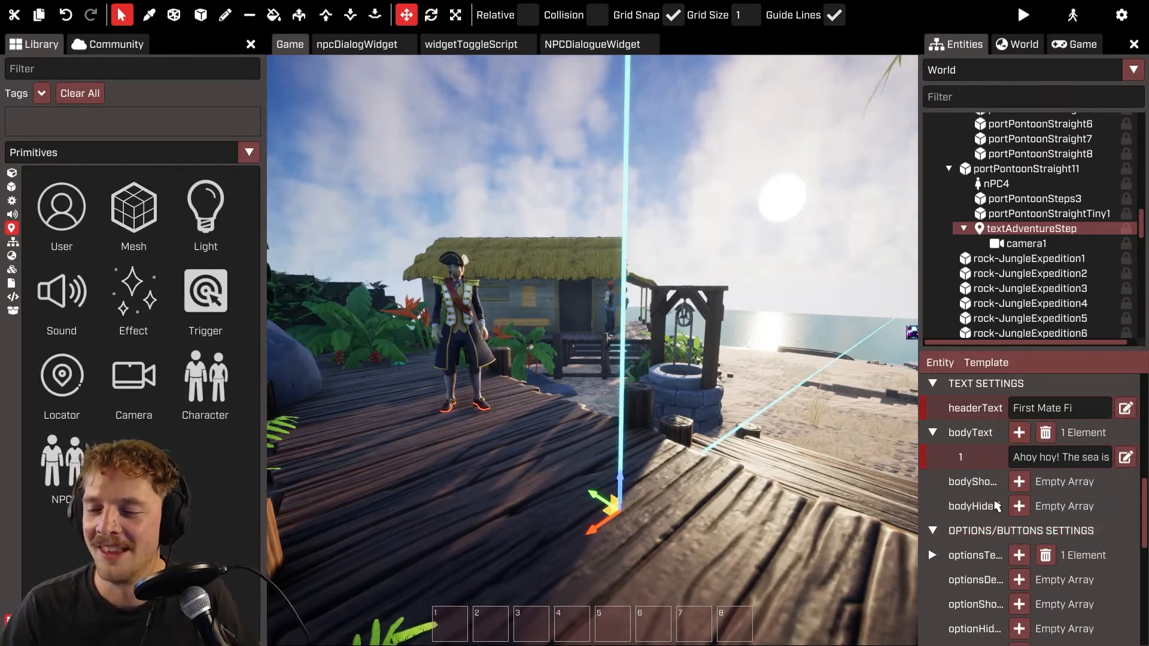
# - Give the text adventure step two option texts: "It is indeed" and "Cold? That's not cold..."
pyautogui.scroll(-3, 996, 506)
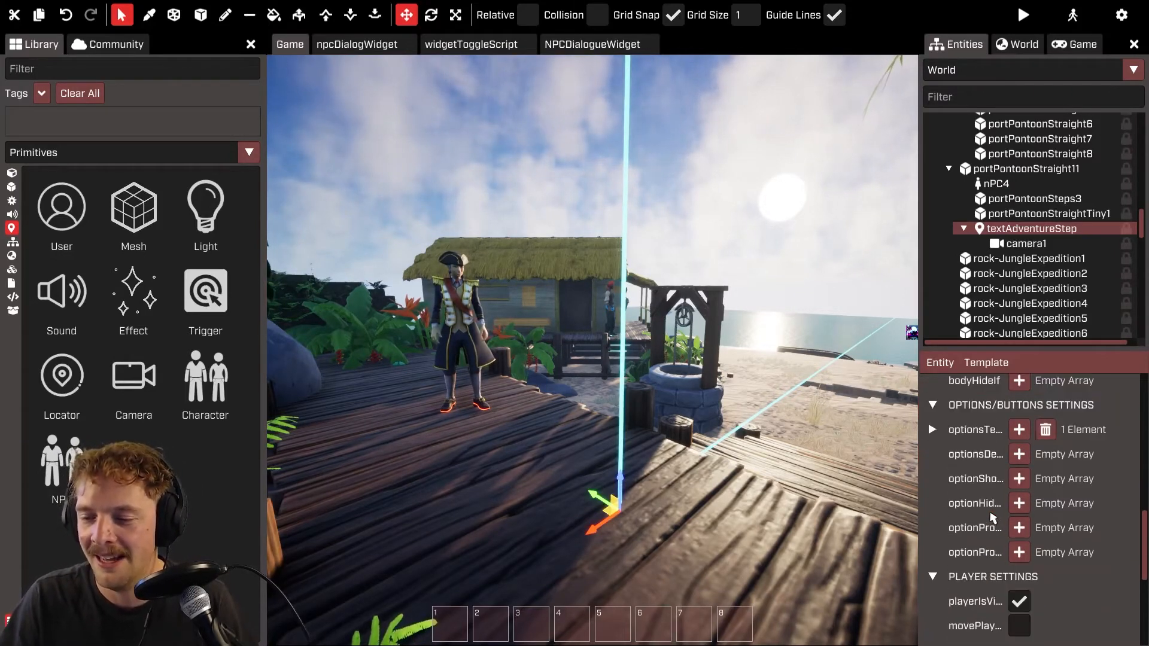
pyautogui.click(931, 432)
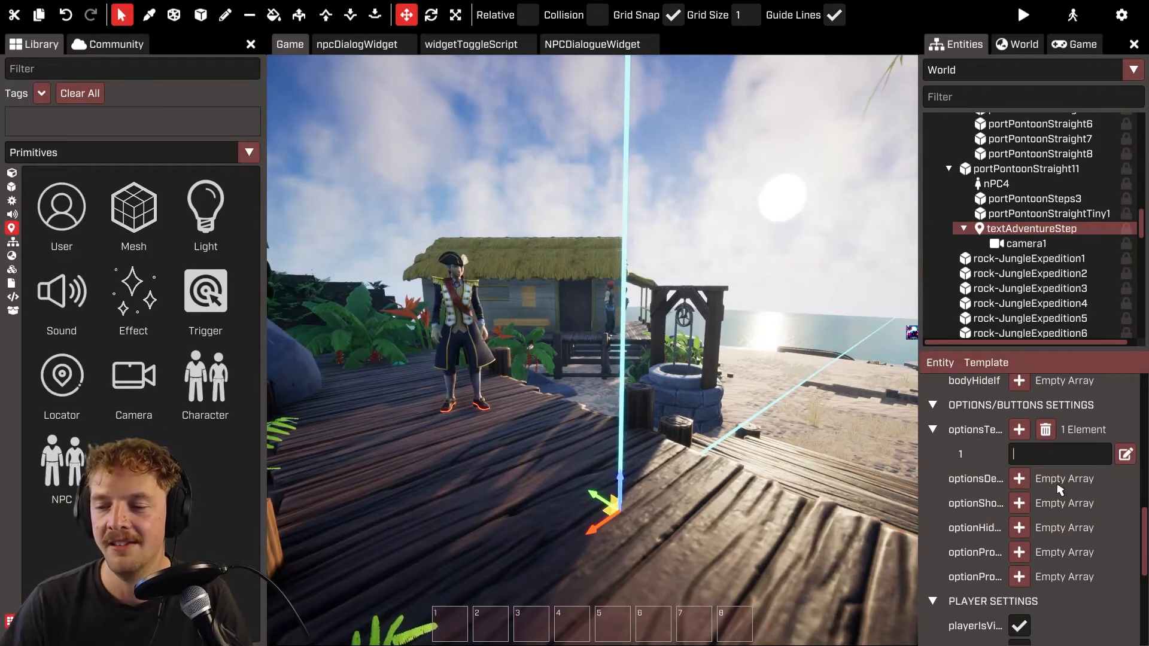
pyautogui.scroll(3, 1055, 451)
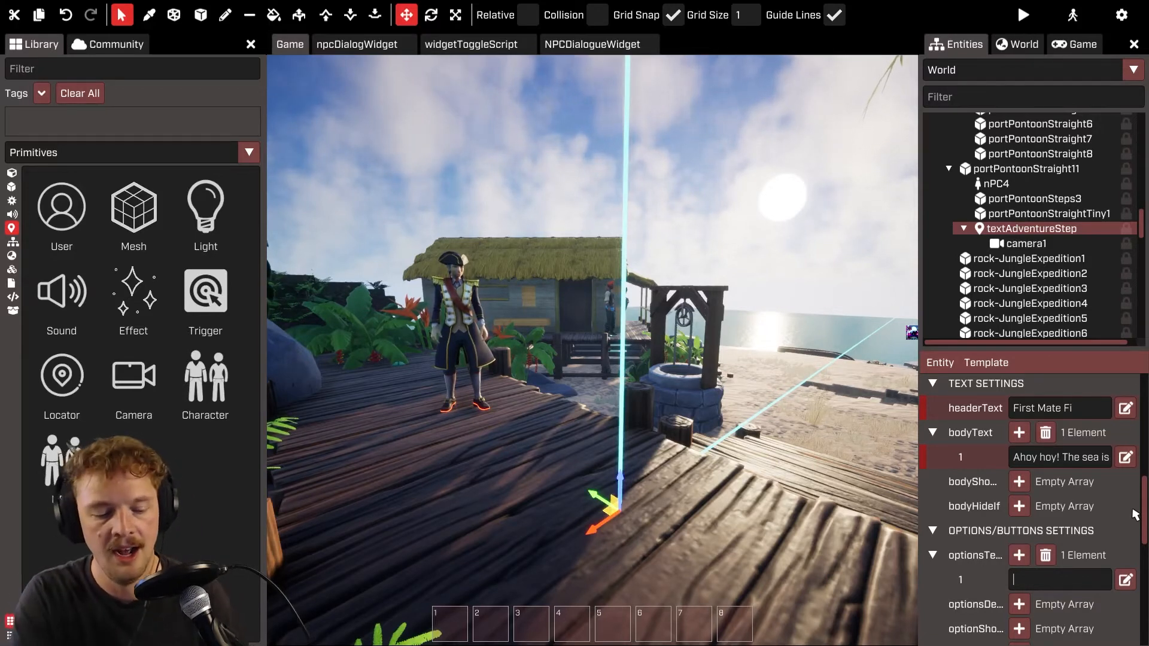
pyautogui.write('It is in')
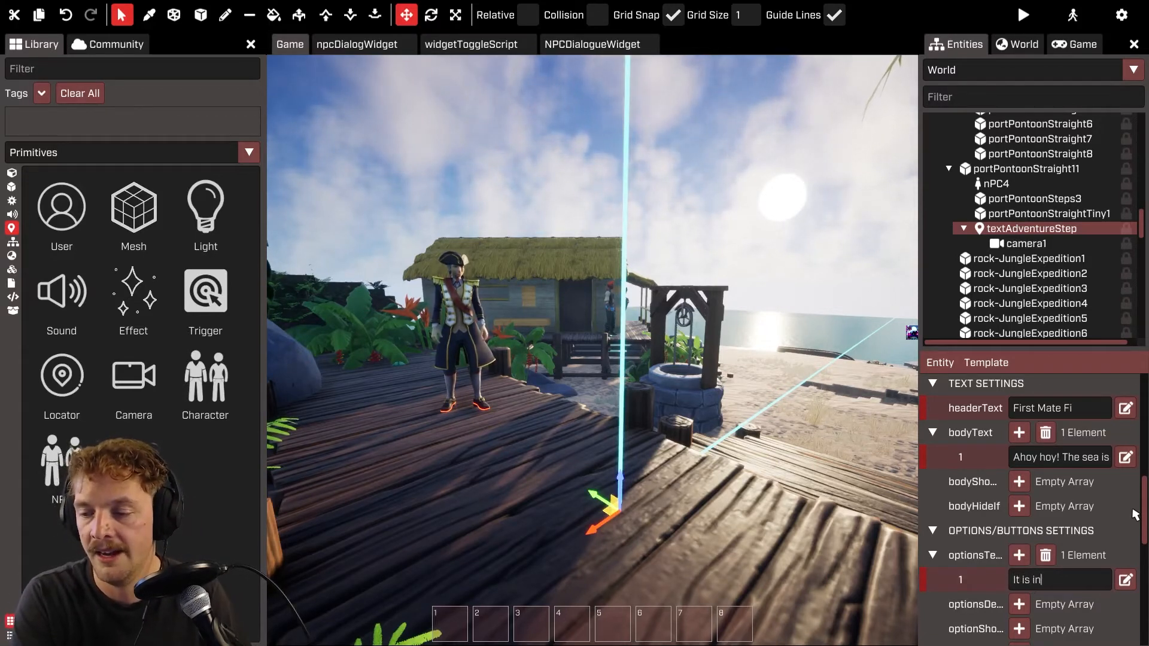
pyautogui.write('deed')
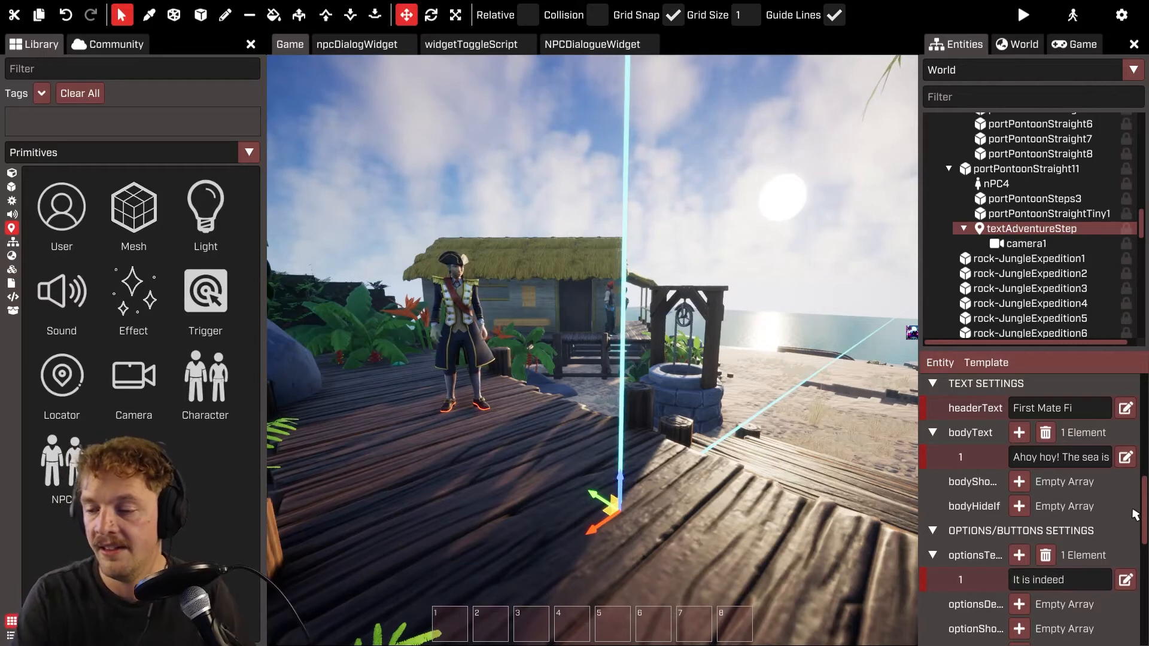
pyautogui.click(1018, 555)
pyautogui.click(1034, 601)
pyautogui.scroll(-2, 1055, 603)
pyautogui.write('Cold')
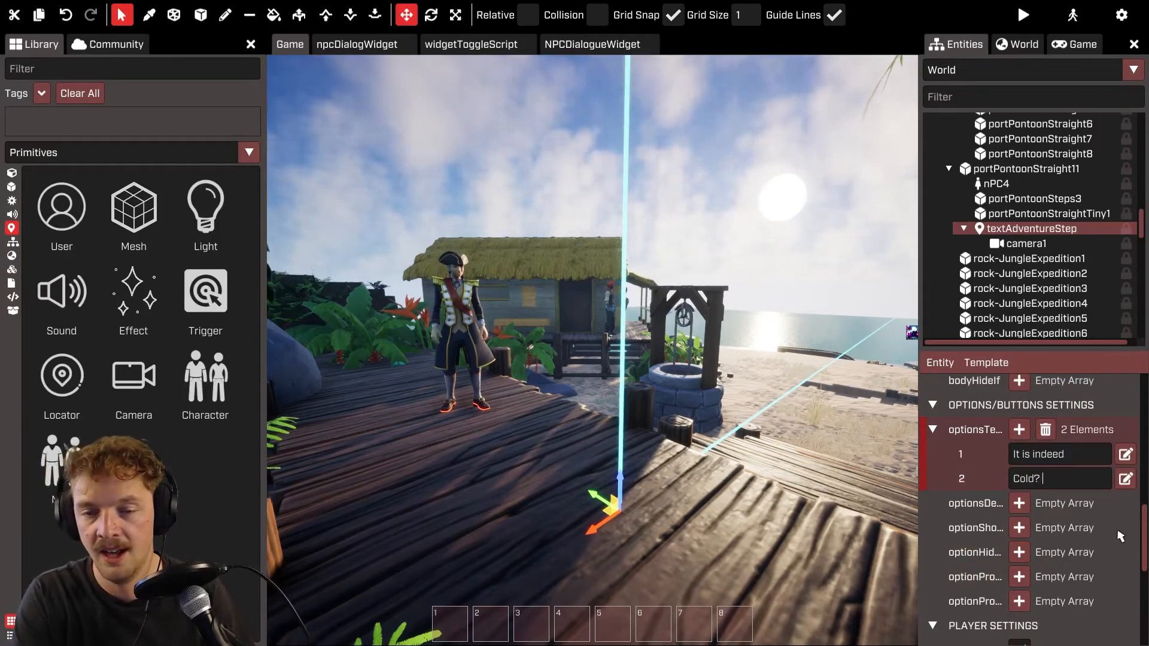
pyautogui.write("? That's not cold")
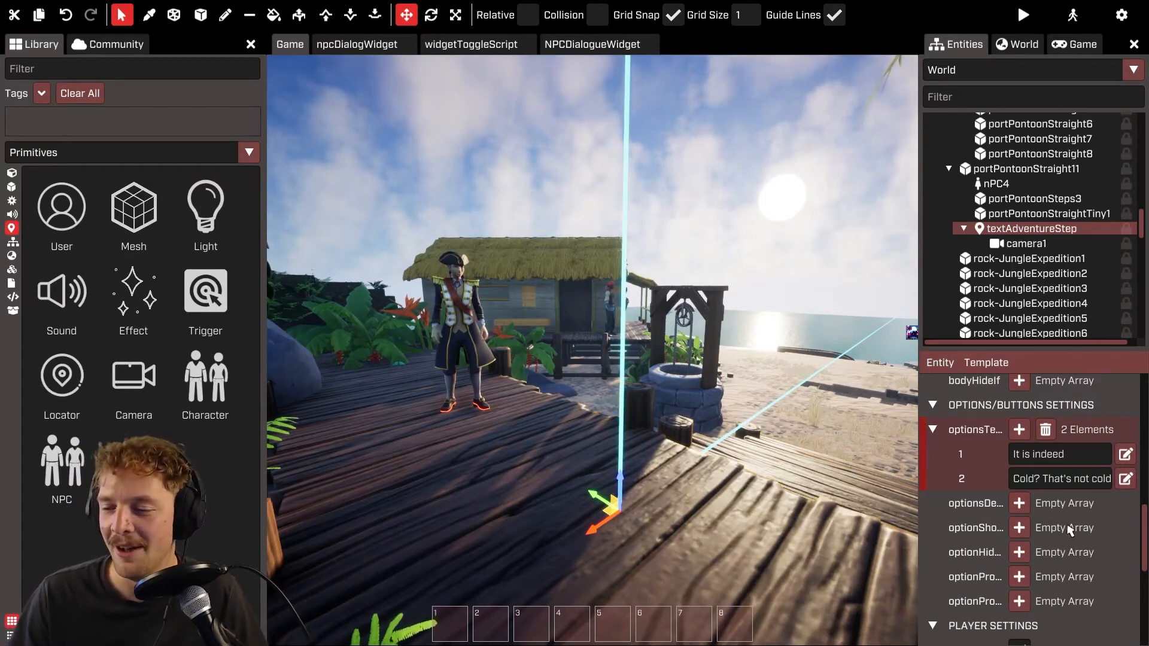
# - Enable moving the player in the text adventure step's player settings
pyautogui.scroll(-5, 1083, 527)
pyautogui.scroll(2, 1093, 544)
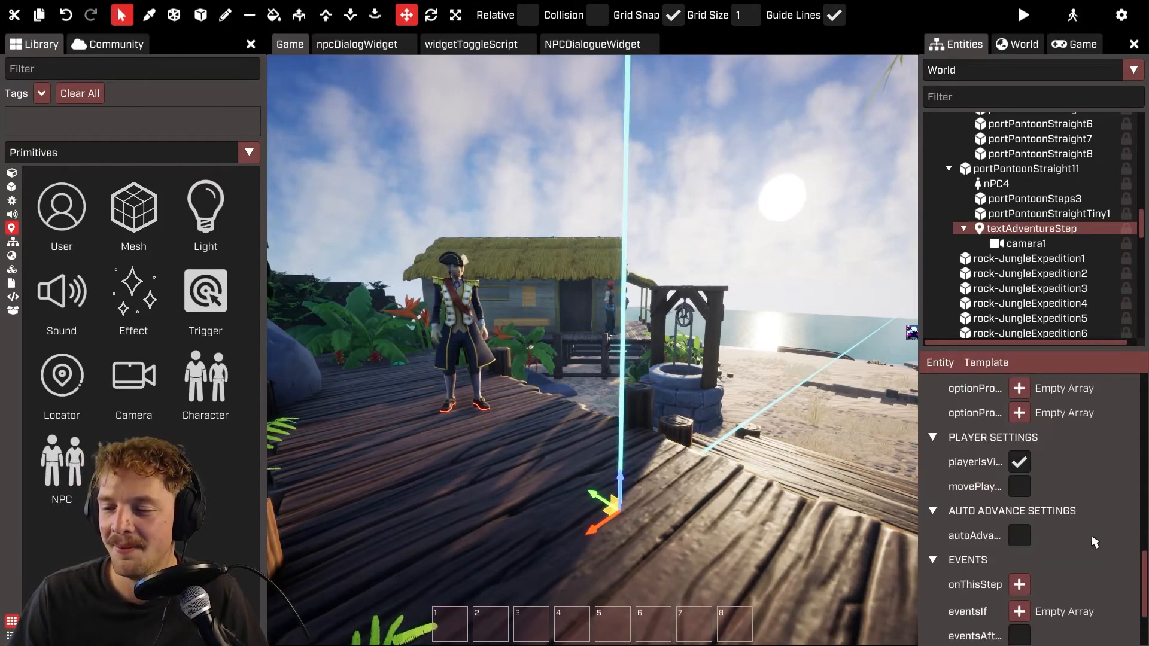
pyautogui.click(1018, 487)
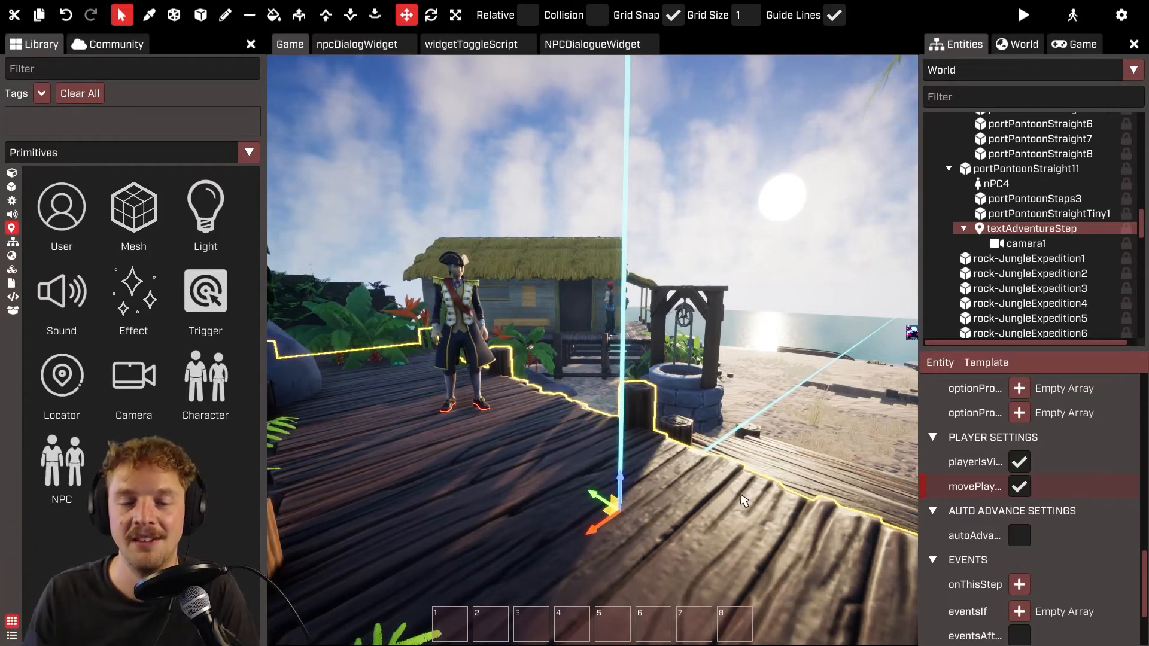
pyautogui.moveTo(664, 383)
pyautogui.mouseDown(button='right')
pyautogui.moveTo(577, 384)
pyautogui.moveTo(670, 378)
pyautogui.mouseUp(button='right')
pyautogui.scroll(10, 1017, 443)
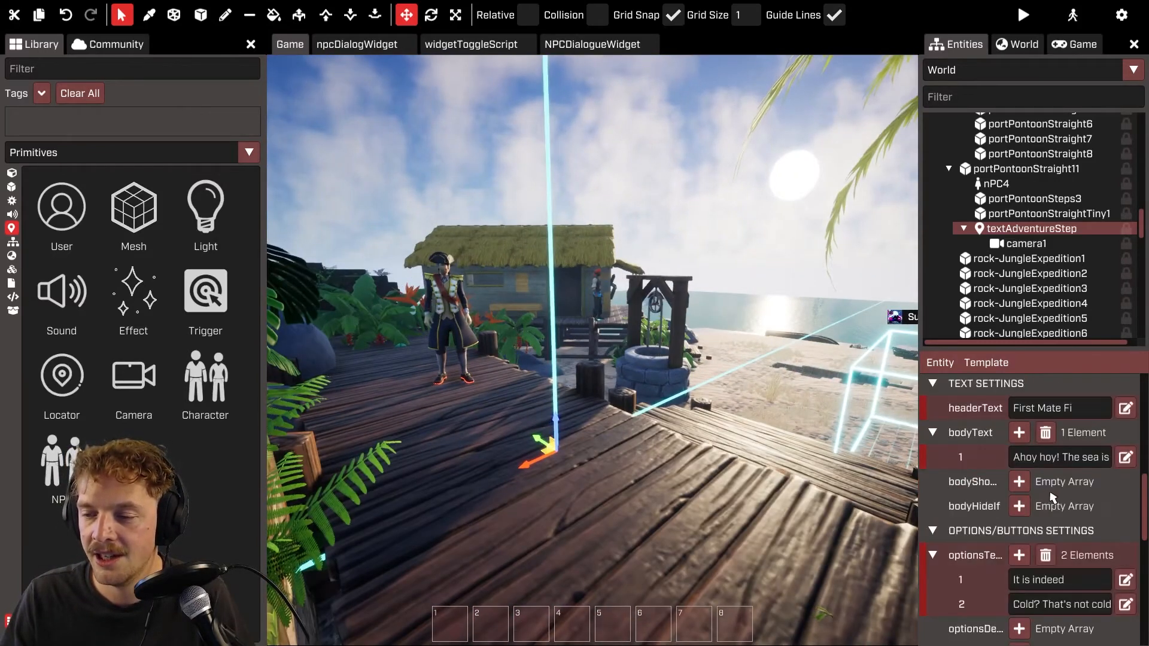
pyautogui.scroll(-3, 1067, 492)
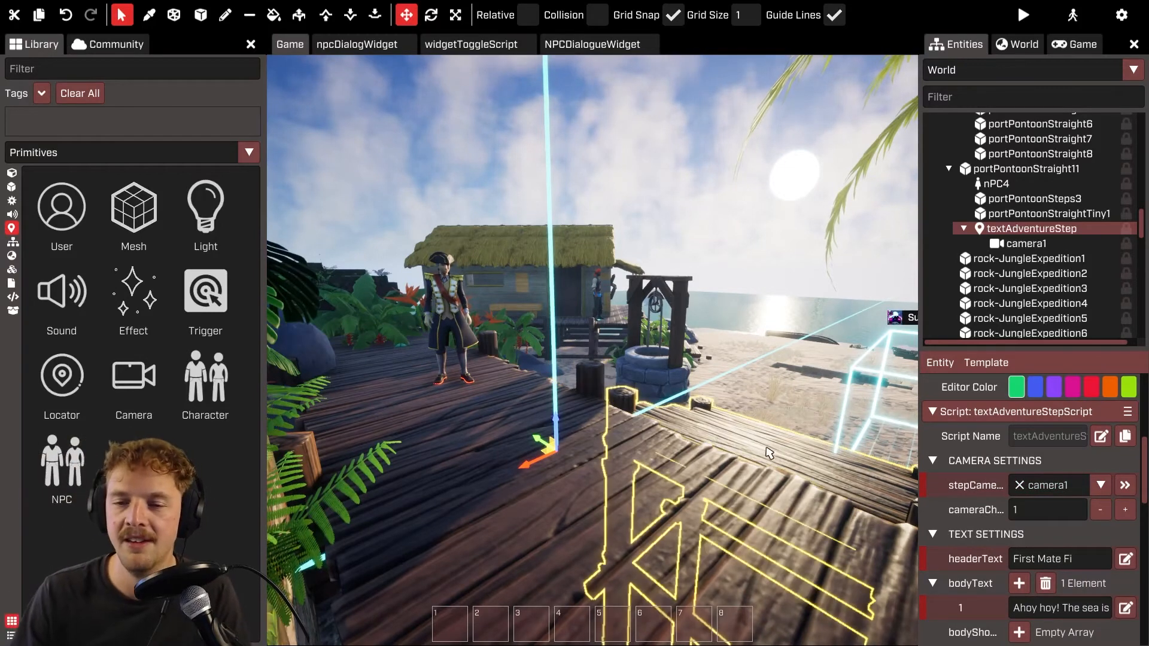
pyautogui.scroll(10, 1029, 455)
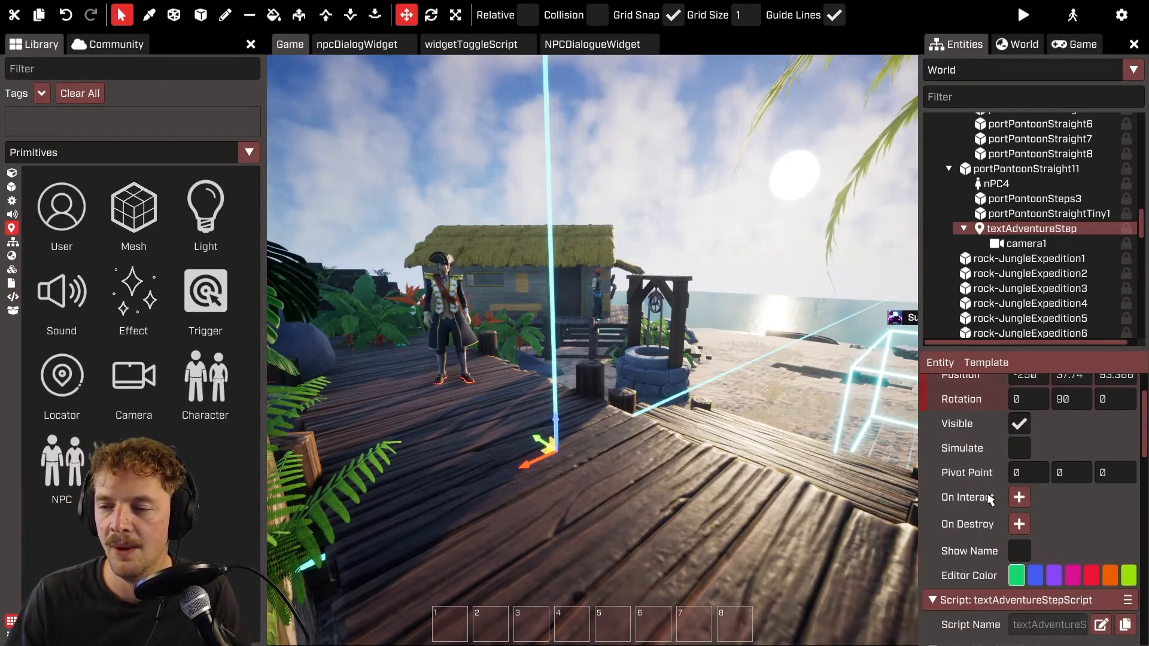
pyautogui.click(1005, 184)
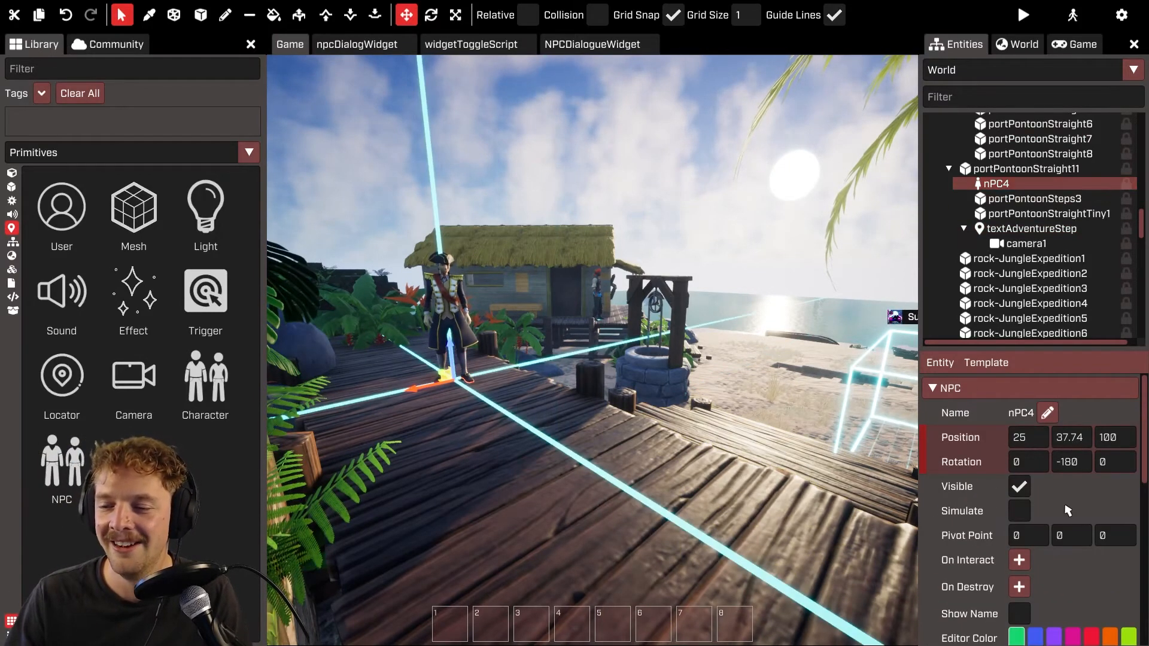
pyautogui.click(1019, 560)
pyautogui.moveTo(1038, 228)
pyautogui.mouseDown()
pyautogui.moveTo(1051, 547)
pyautogui.moveTo(1042, 228)
pyautogui.mouseUp()
pyautogui.click(1011, 186)
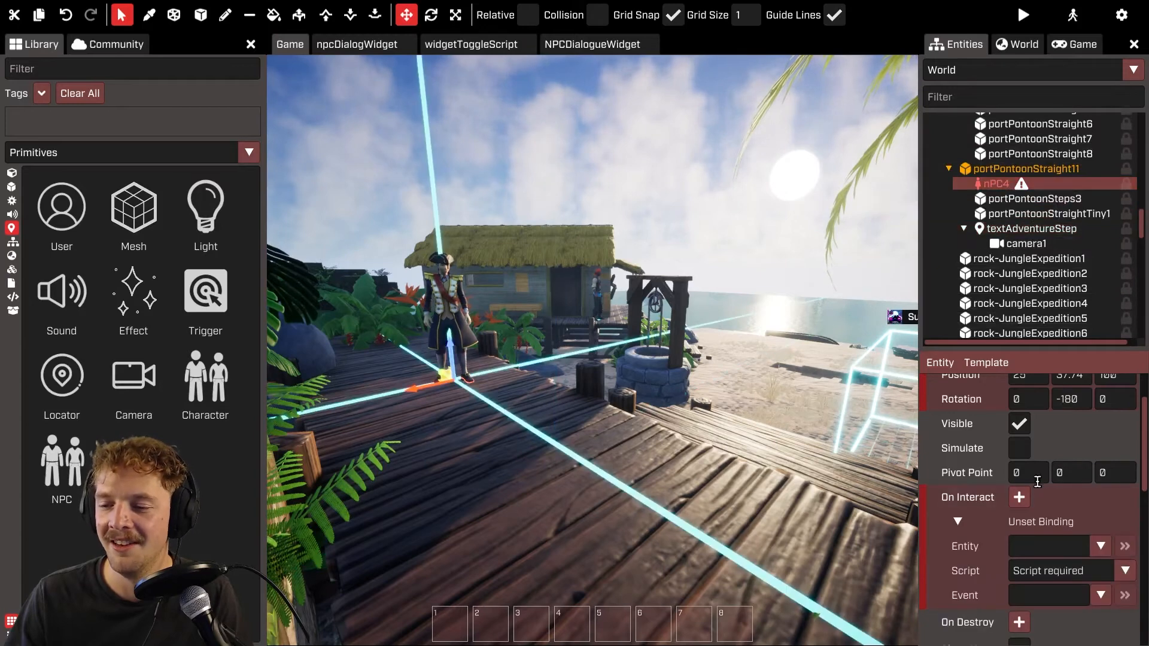
pyautogui.rightClick(1043, 541)
pyautogui.click(1049, 542)
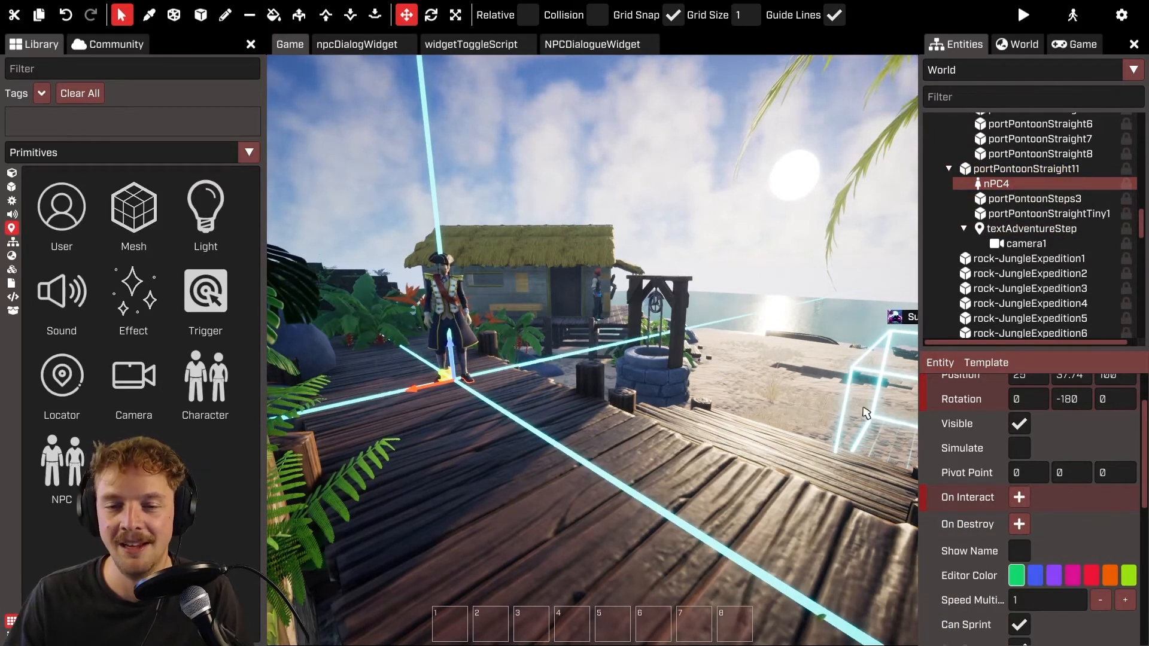
# - Attach the existing startTextAdventureScript to nPC4
pyautogui.click(939, 363)
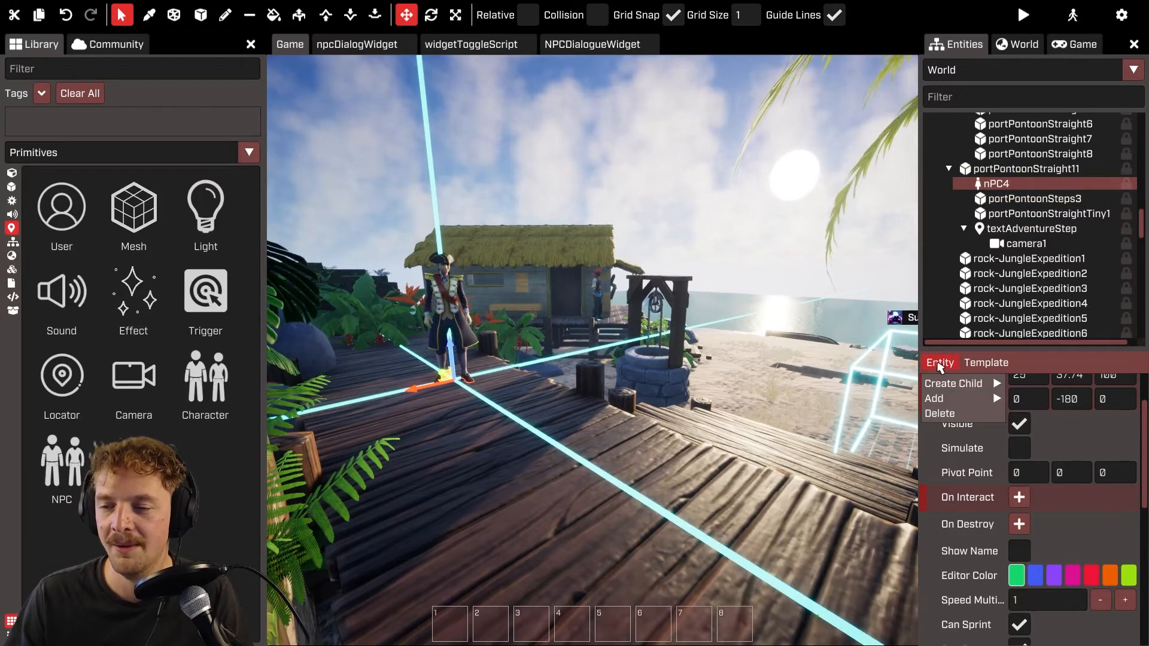
pyautogui.moveTo(975, 399)
pyautogui.moveTo(1044, 400)
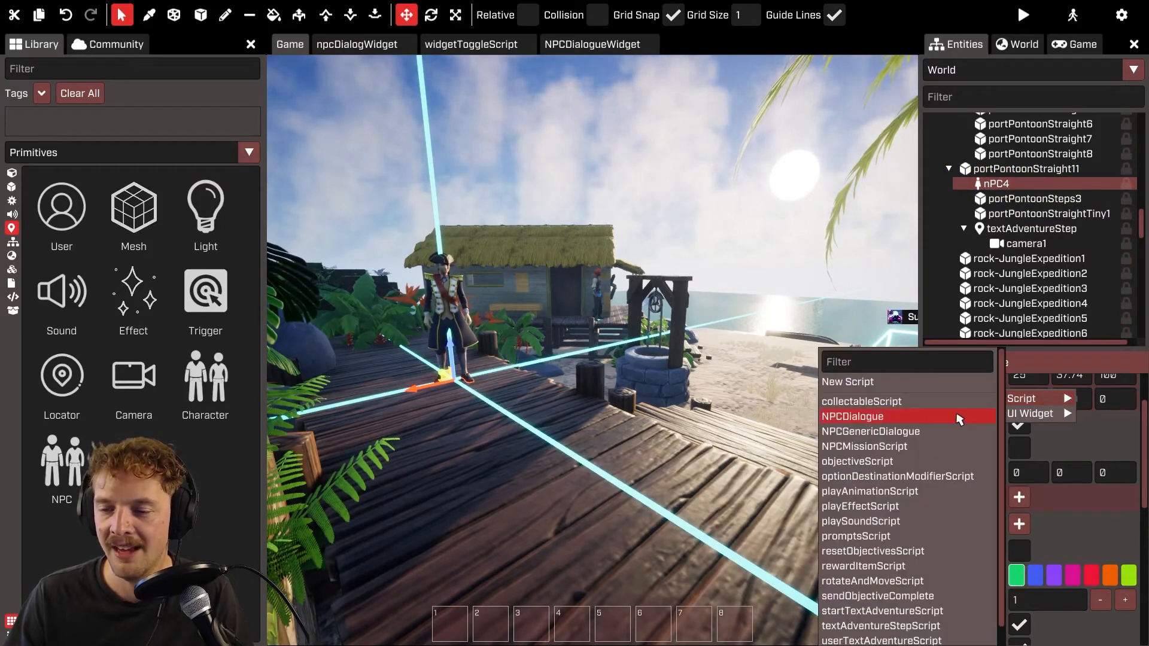
pyautogui.scroll(-1, 962, 428)
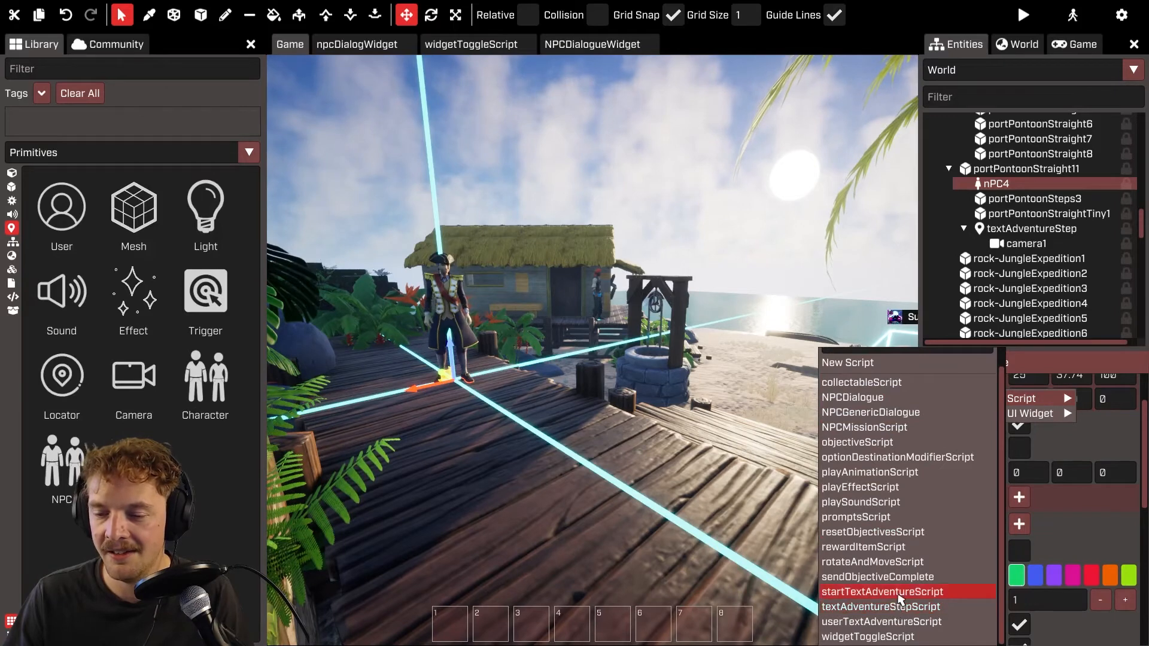
pyautogui.click(897, 592)
pyautogui.scroll(-10, 1134, 491)
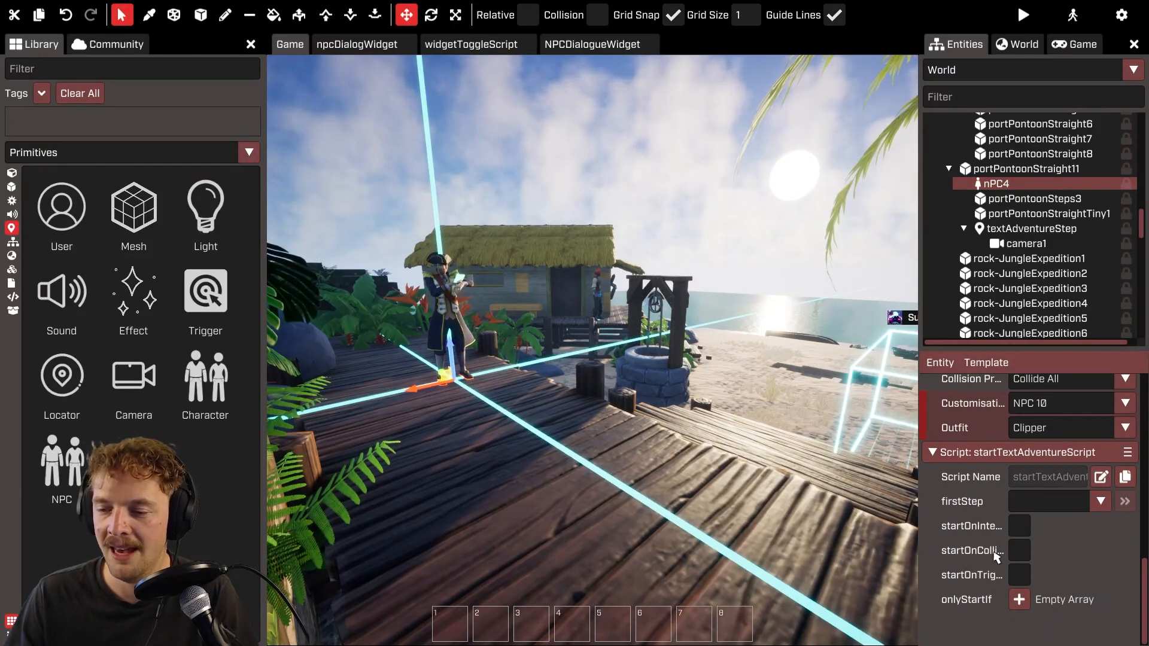
# - Make nPC4's startTextAdventureScript start on interact and assign the textAdventureStep locator as its firstStep
pyautogui.click(1019, 527)
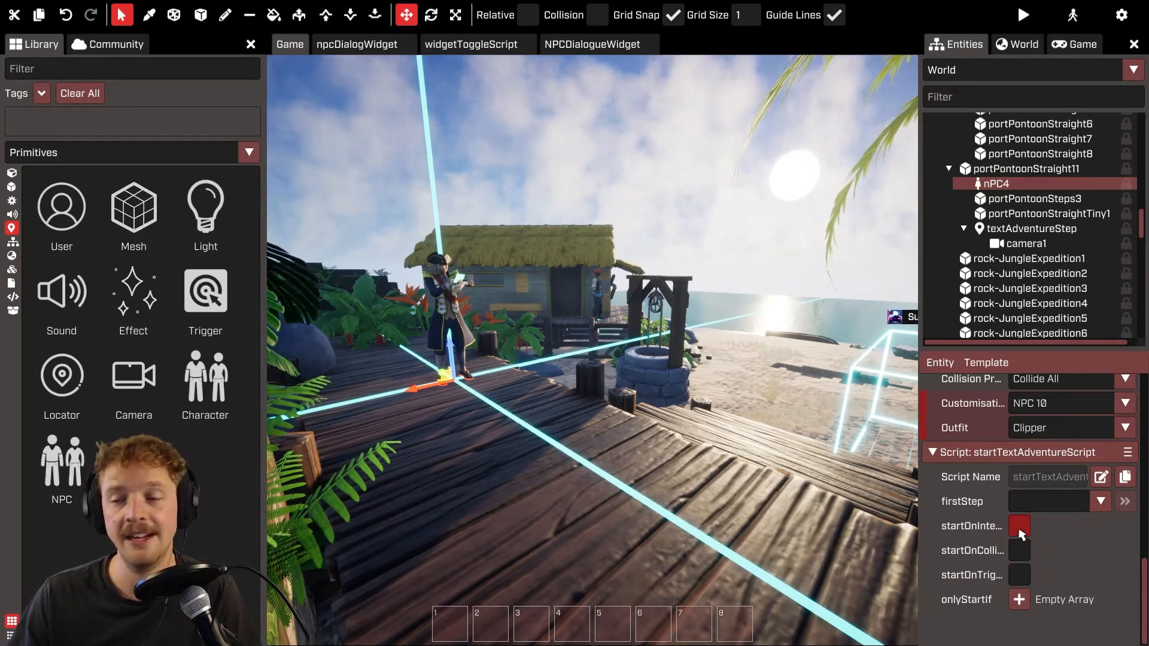
pyautogui.click(1021, 533)
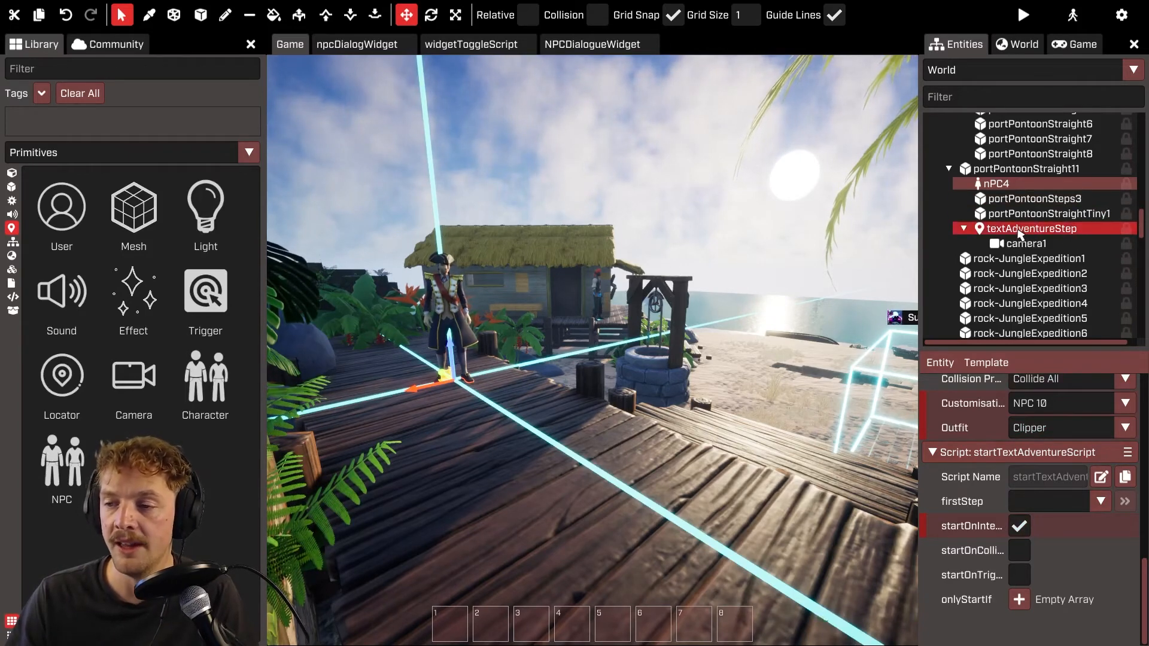
pyautogui.moveTo(1019, 233); pyautogui.dragTo(1027, 507)
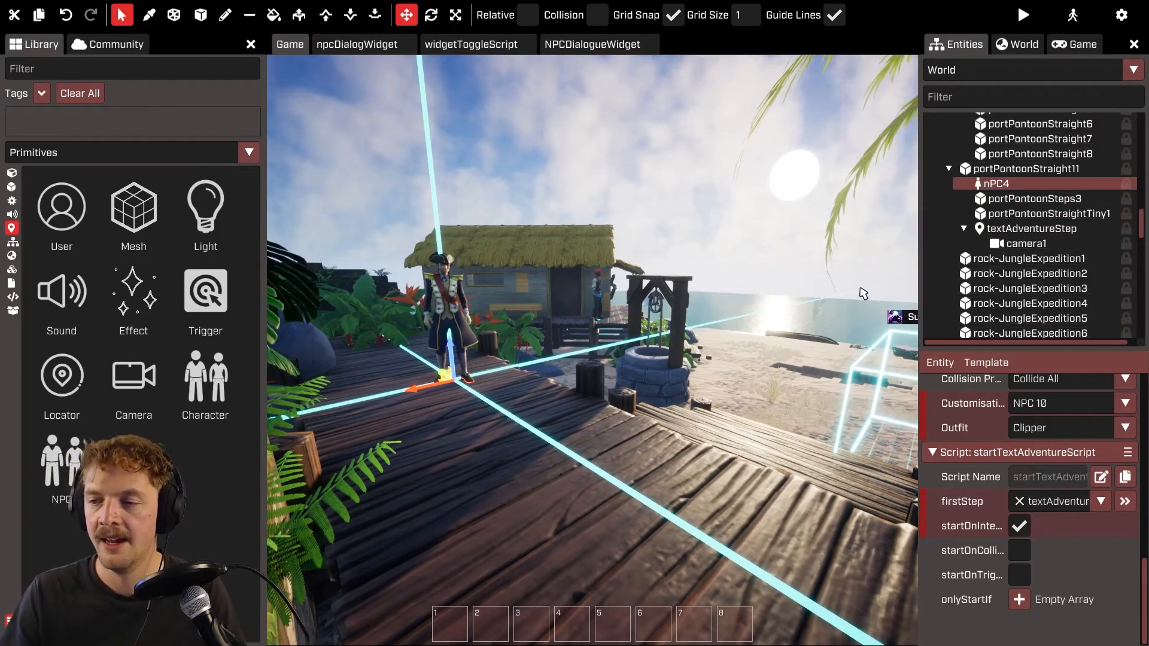
# - Play-test the game: walk to First Mate Fi on the walkway, start the conversation and answer "Cold? That's not cold..."
pyautogui.press('F5')
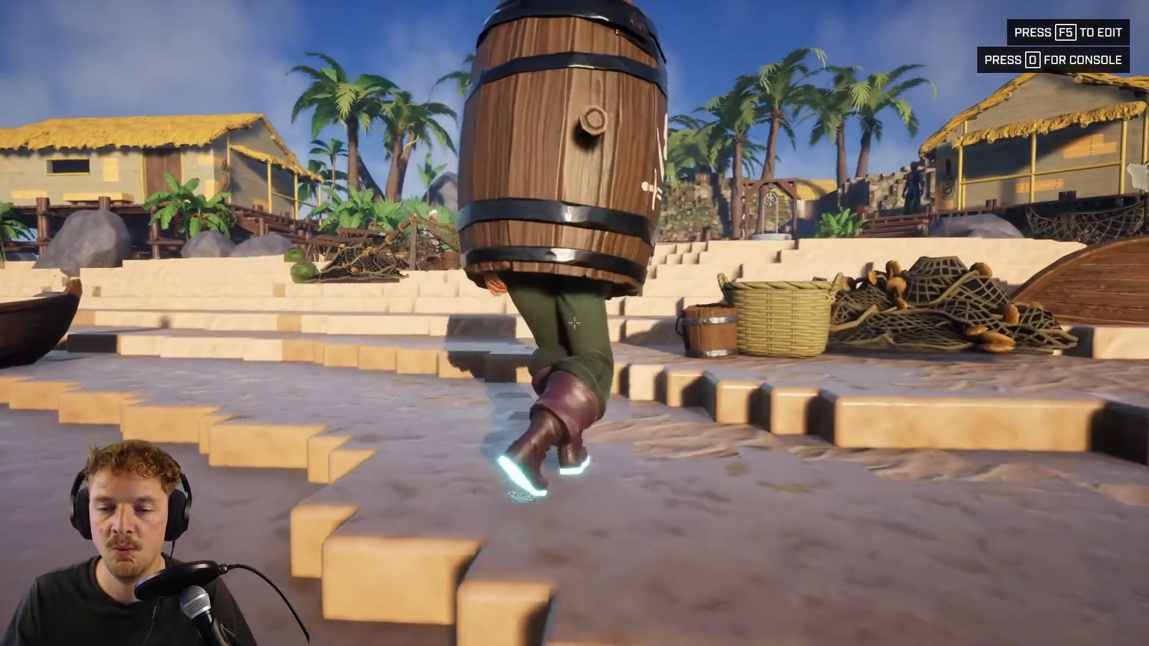
pyautogui.press('w')
pyautogui.press('w')
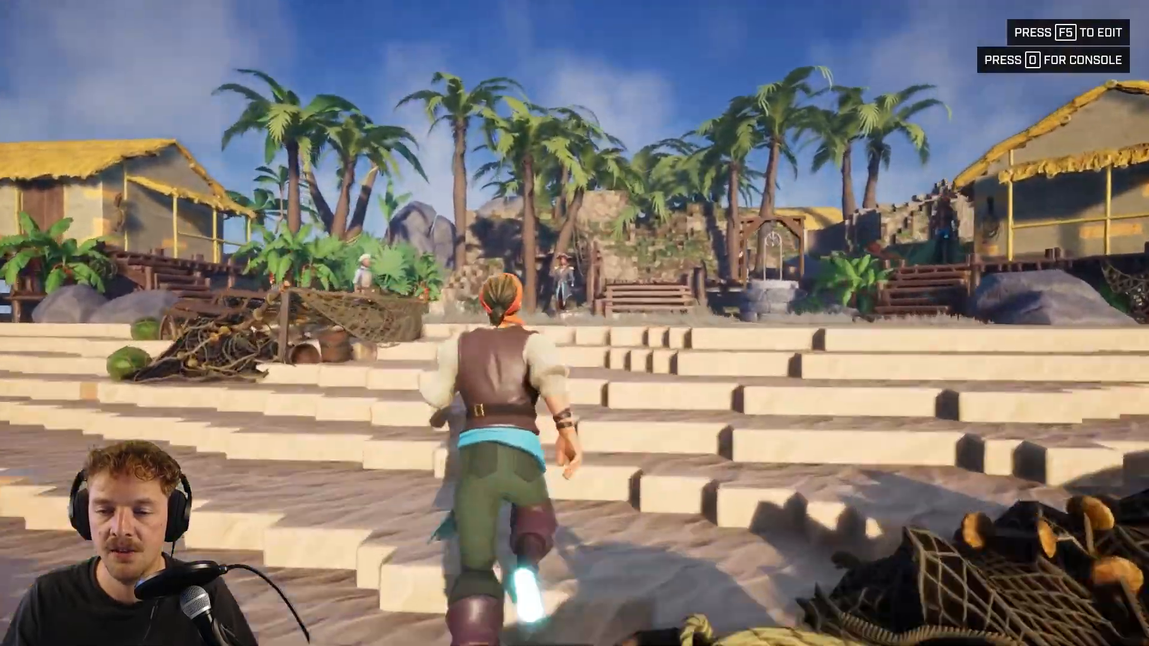
pyautogui.press('w')
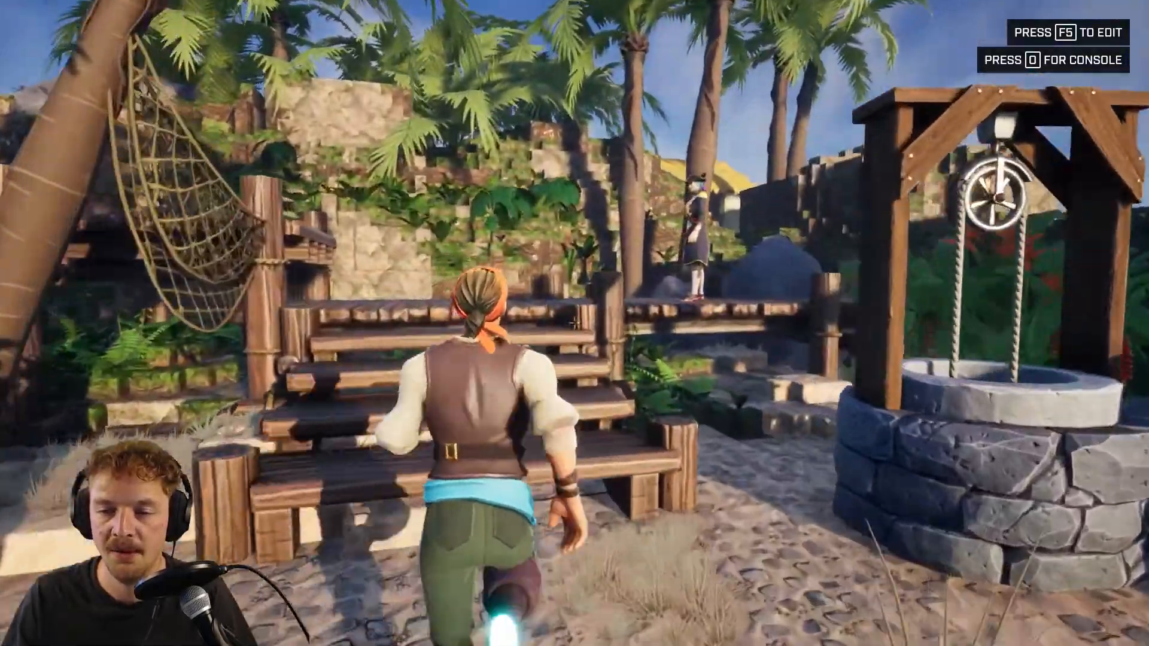
pyautogui.press('w')
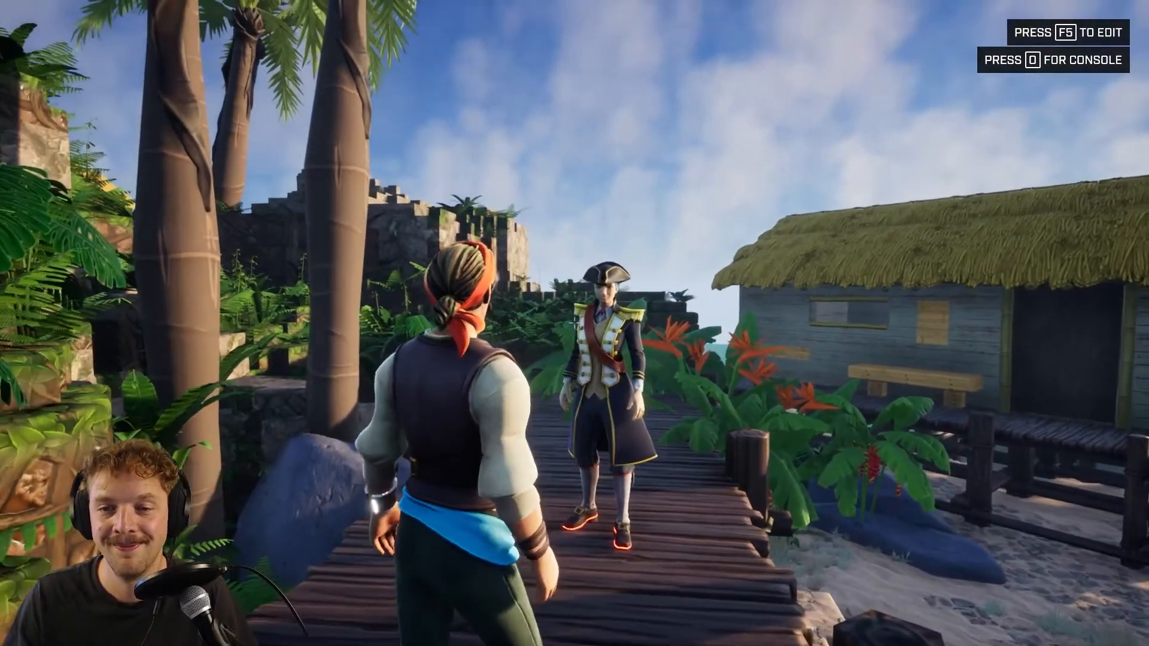
pyautogui.press('s')
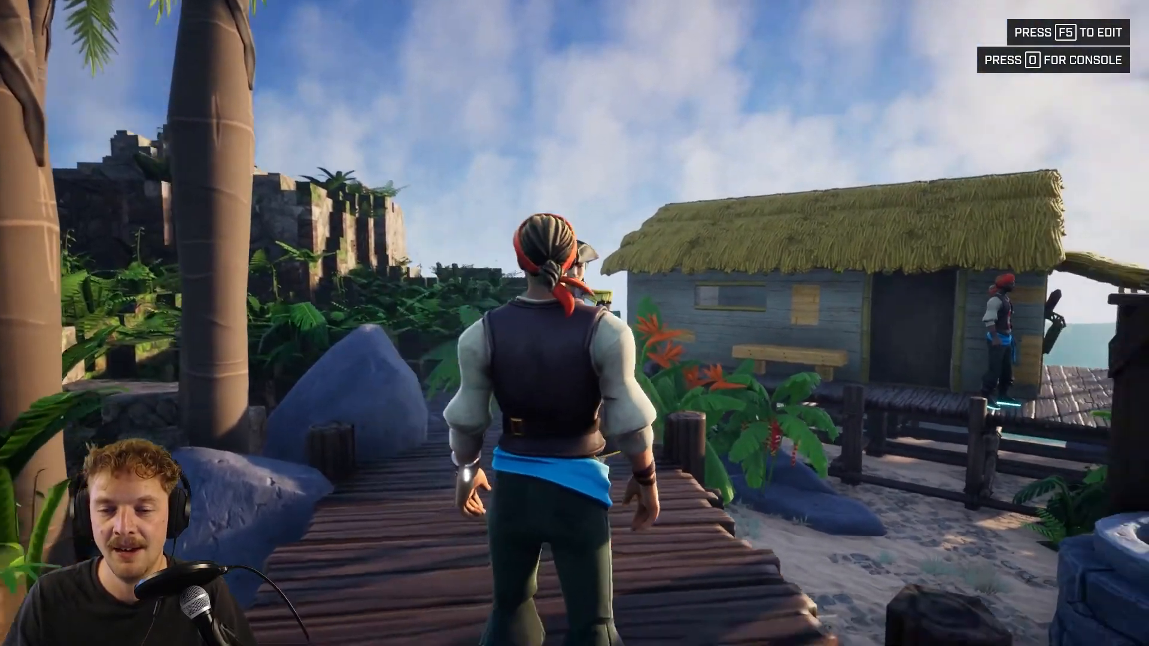
pyautogui.press('f')
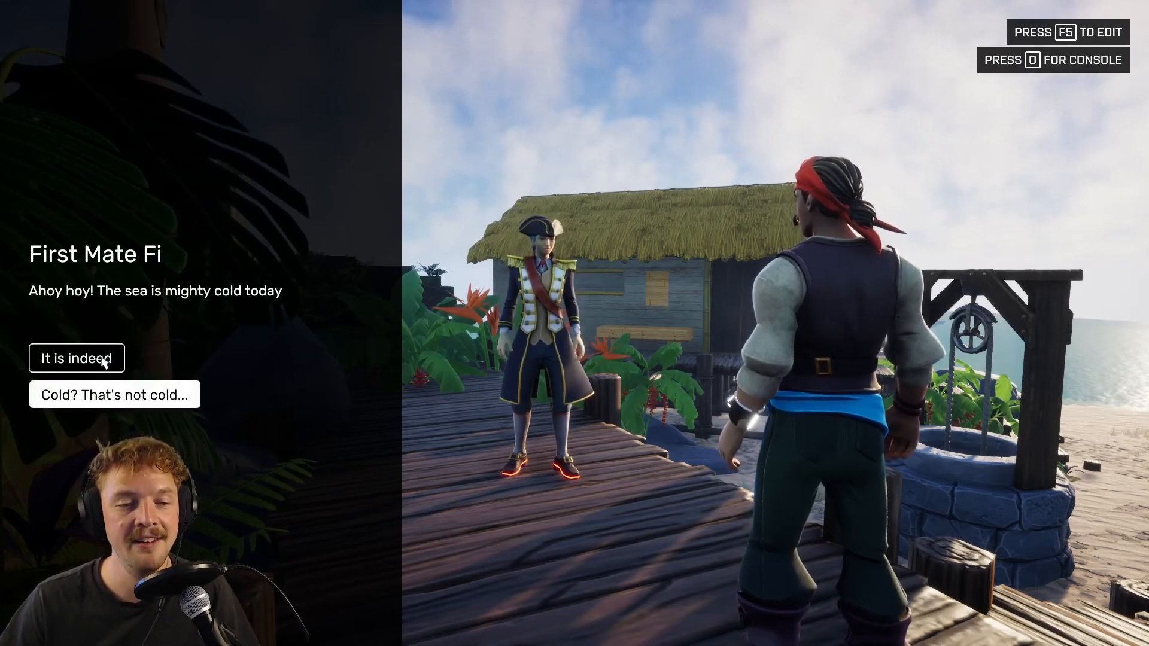
pyautogui.click(91, 395)
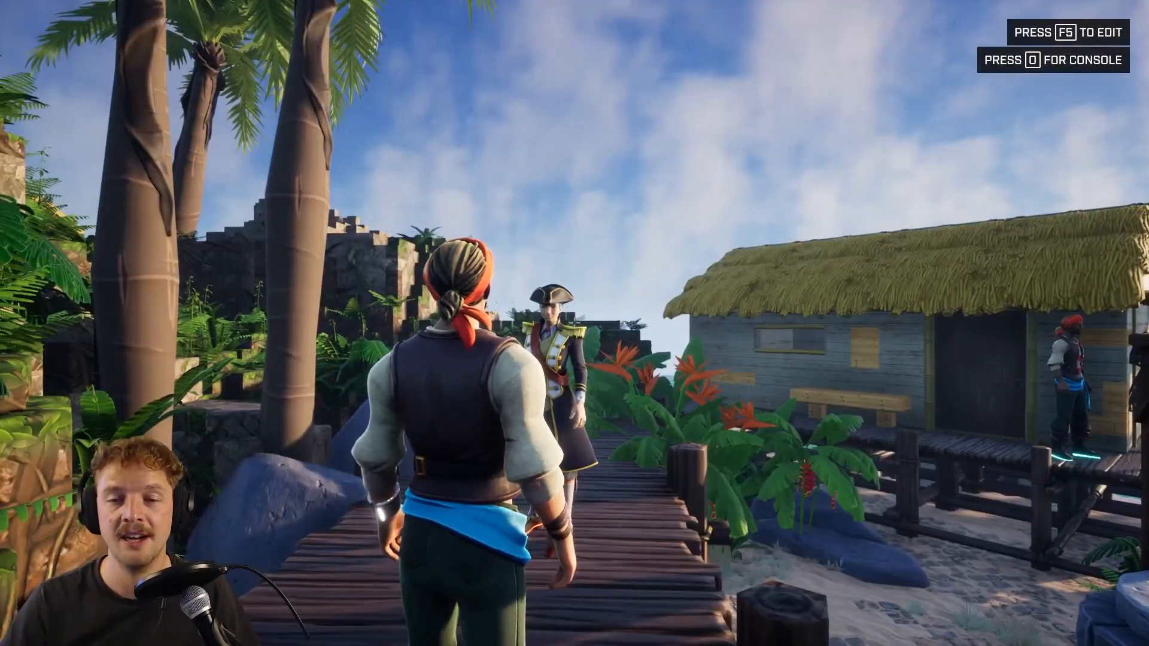
# - Chat with Rapper Scallion beside the hut through to the end of his line and return to the walkway NPC
pyautogui.press('s')
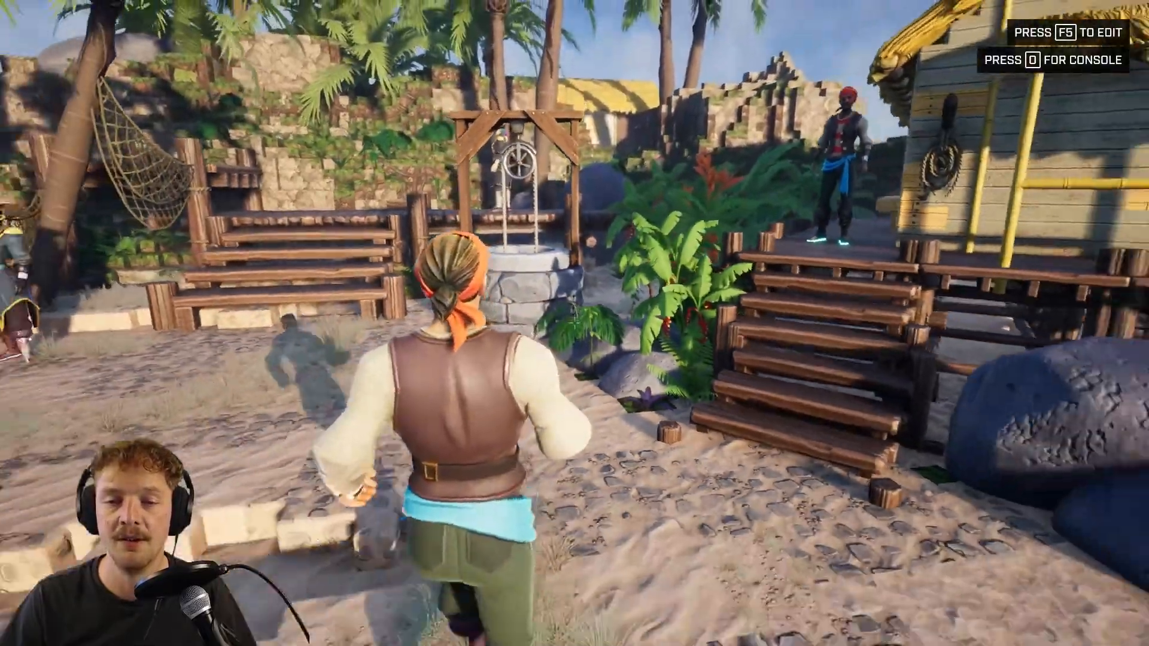
pyautogui.press('s')
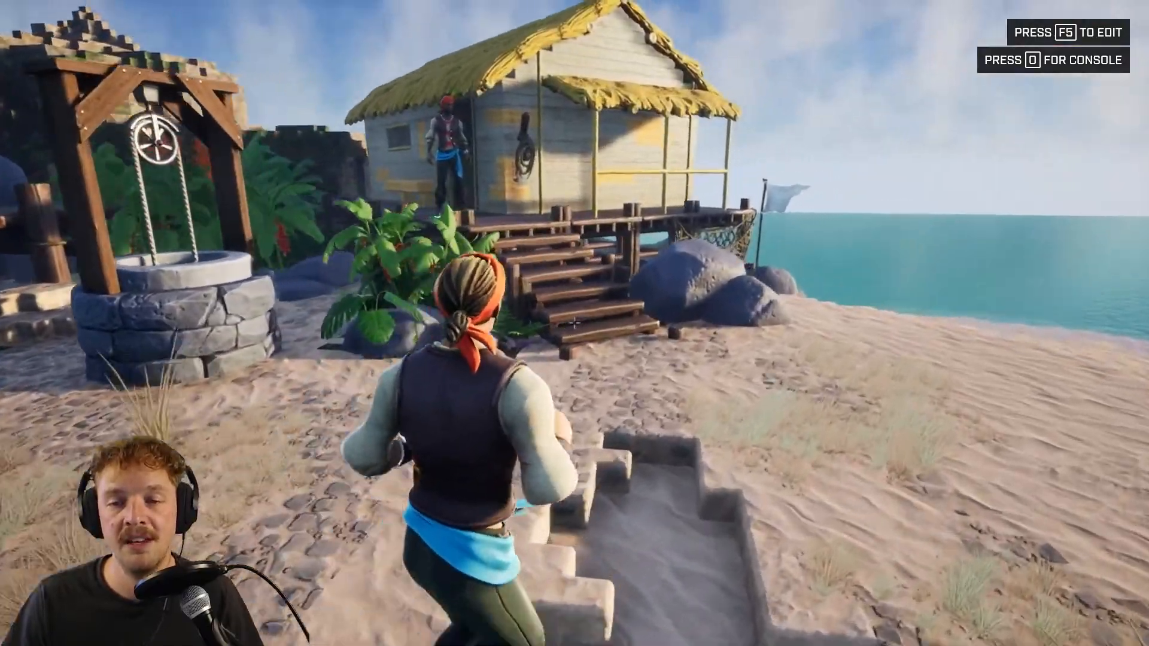
pyautogui.press('e')
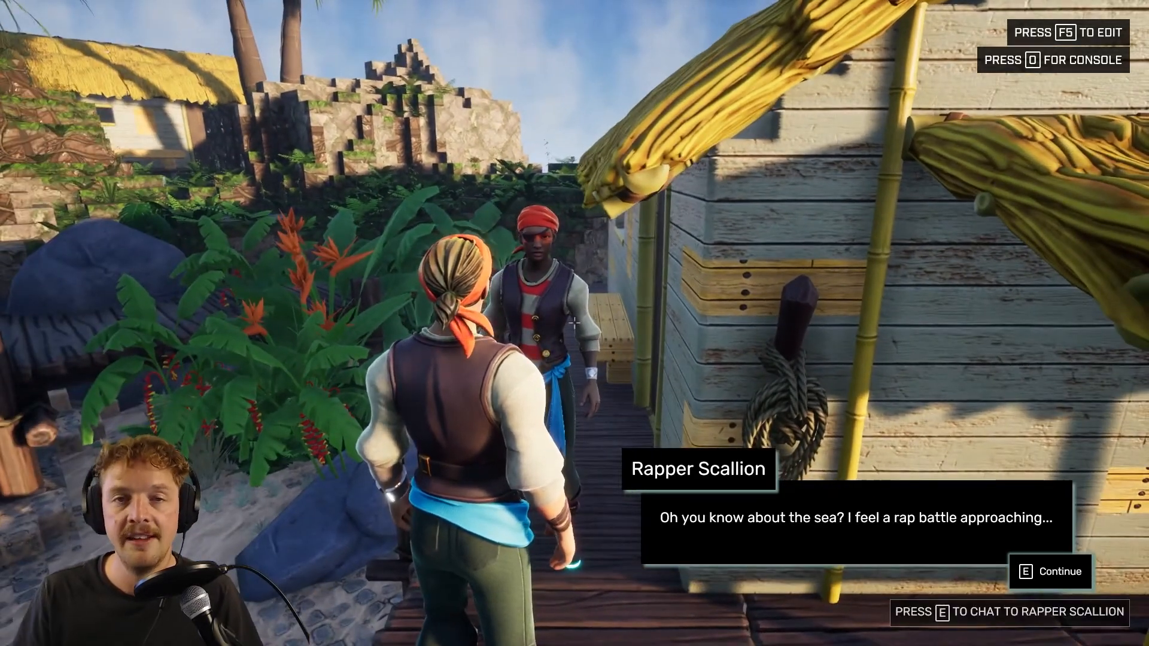
pyautogui.press('e')
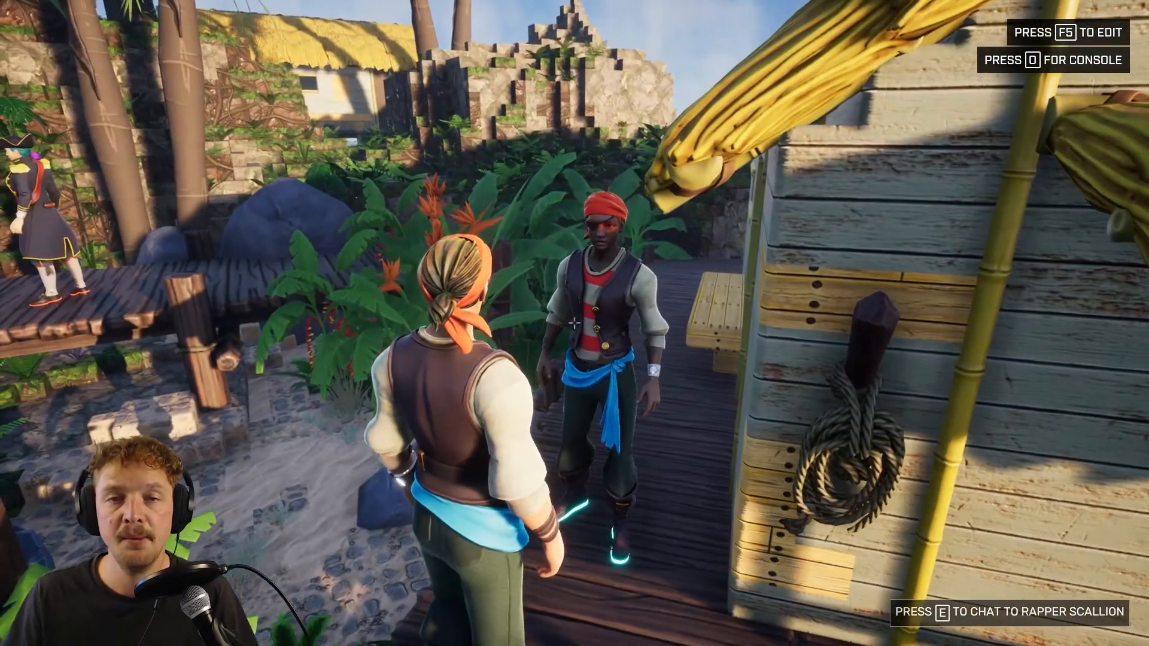
pyautogui.press('w')
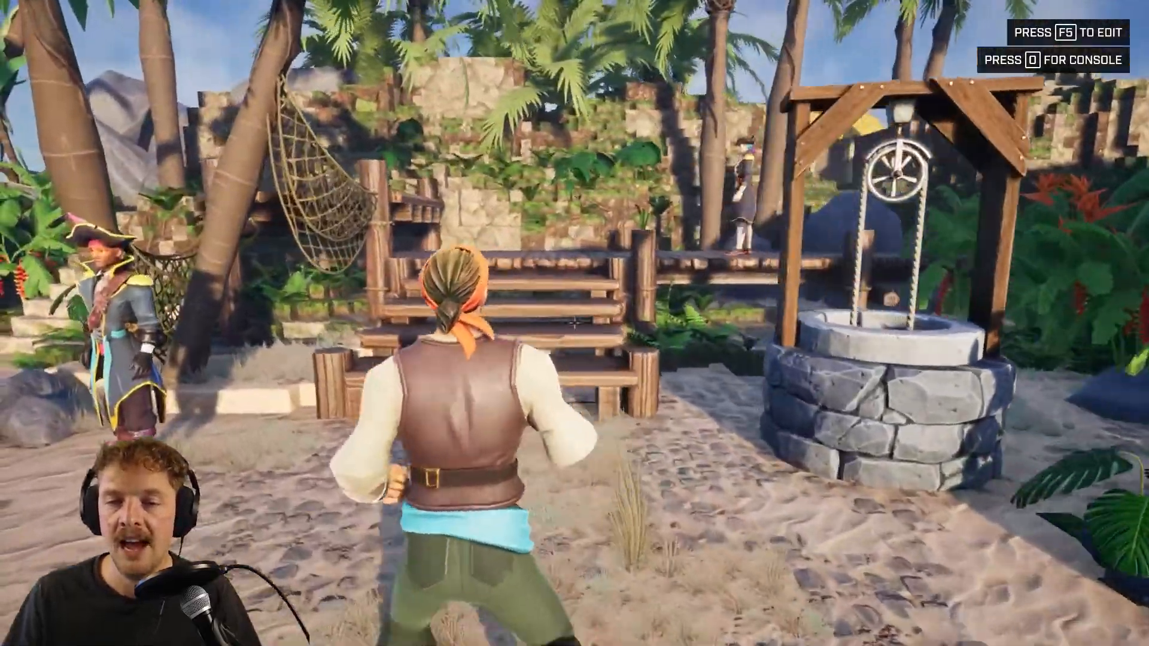
pyautogui.press('w')
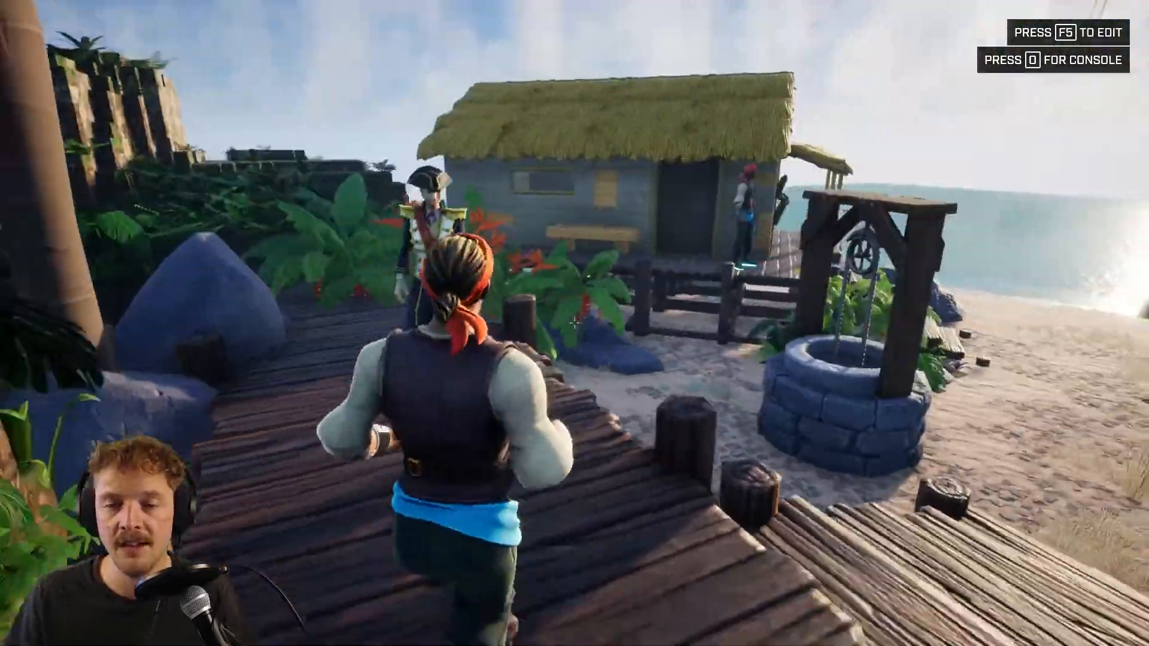
# - Talk to First Mate Fi on the walkway again, trying the answers "It is indeed" and "Cold? That's not cold..."
pyautogui.press('w')
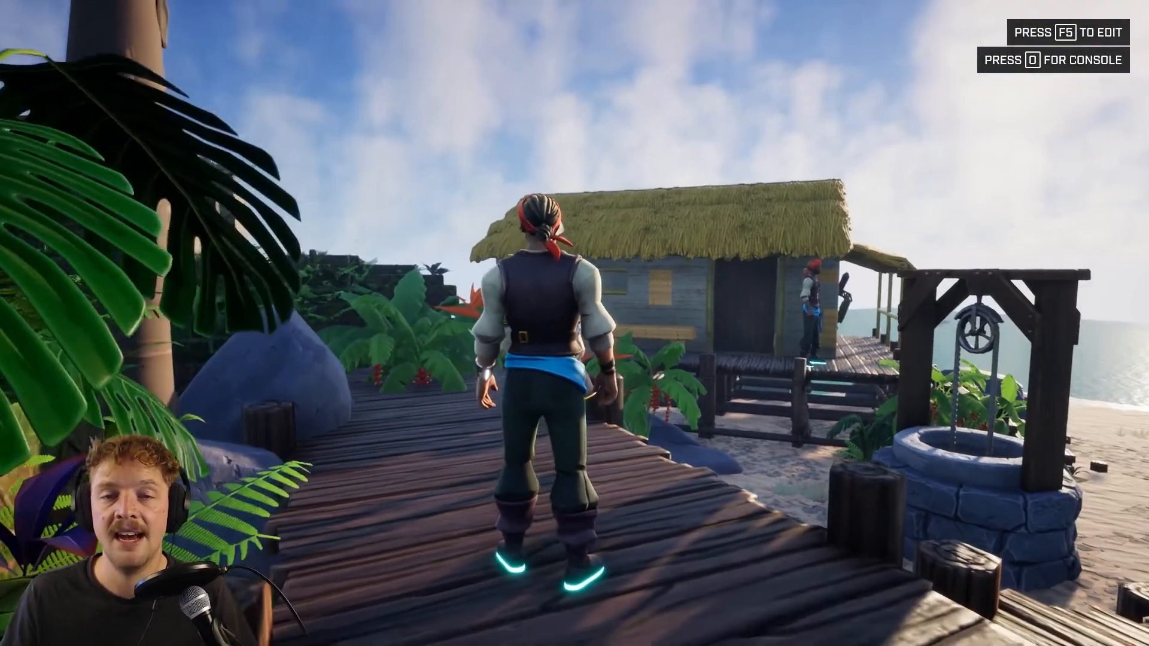
pyautogui.press('e')
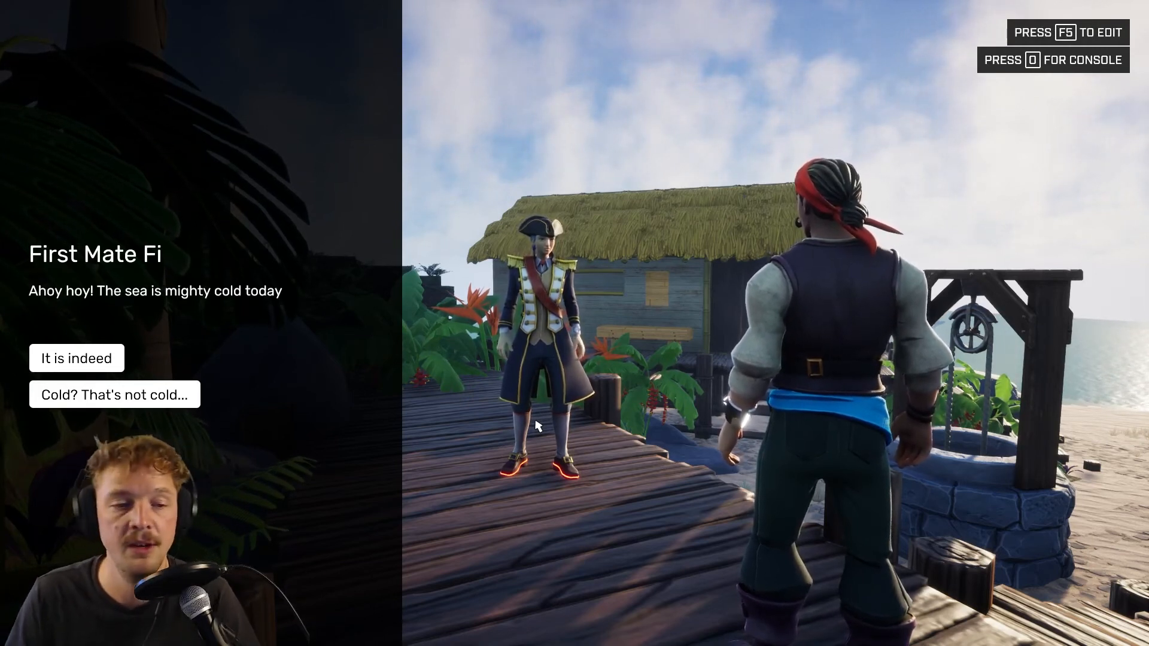
pyautogui.click(53, 359)
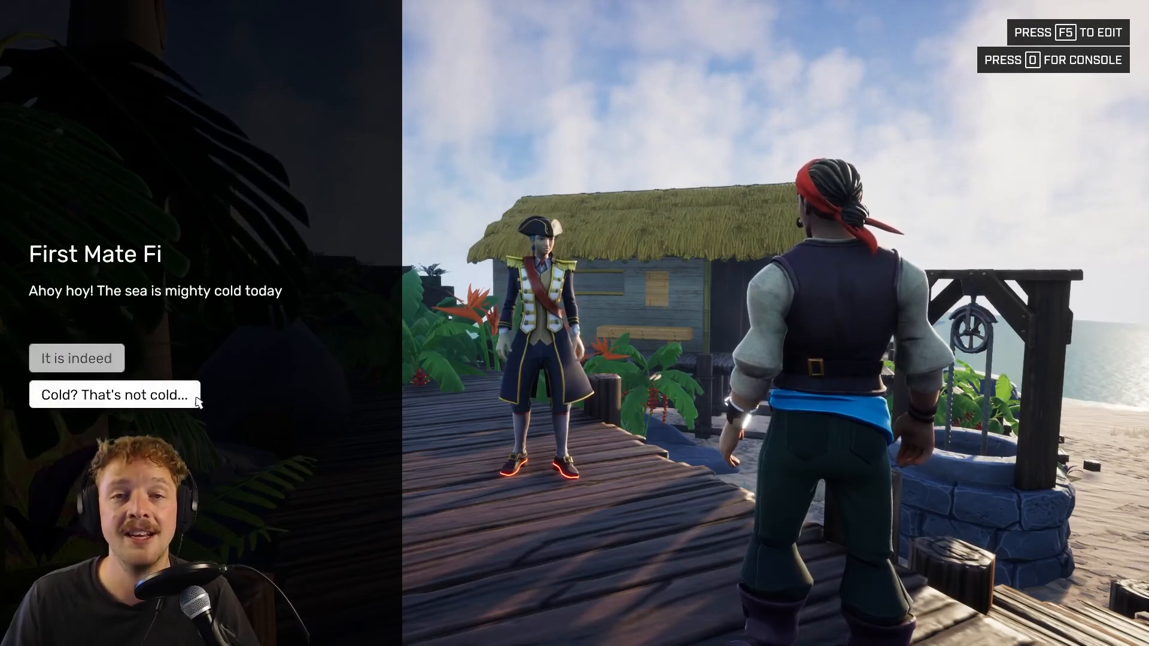
pyautogui.click(73, 387)
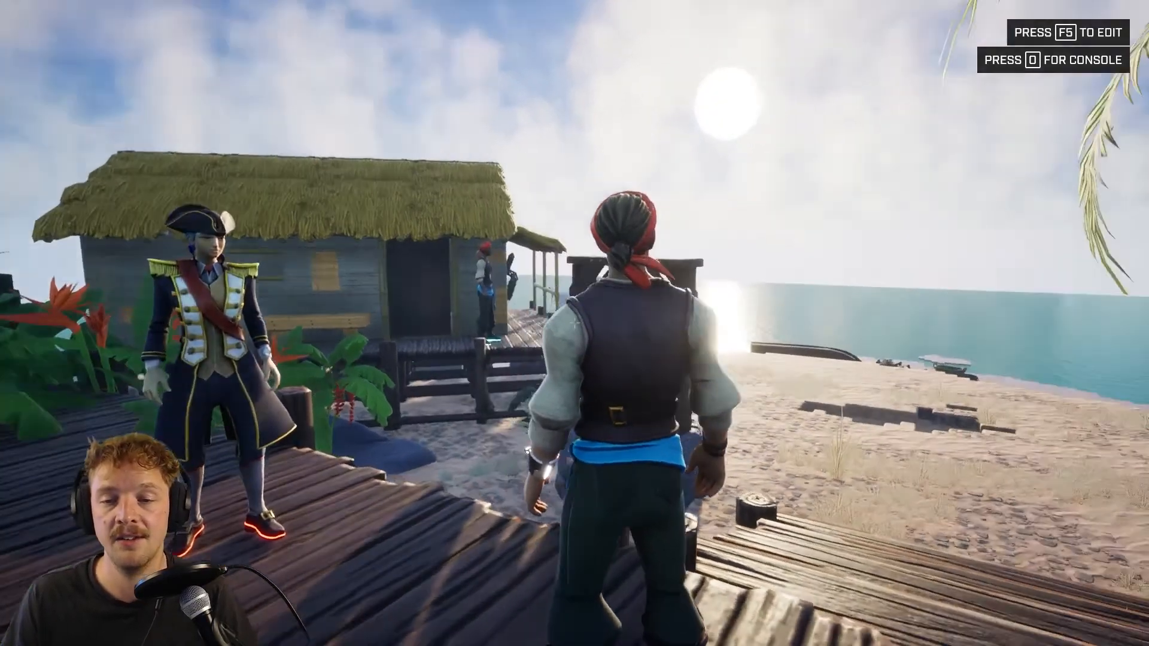
pyautogui.press('w')
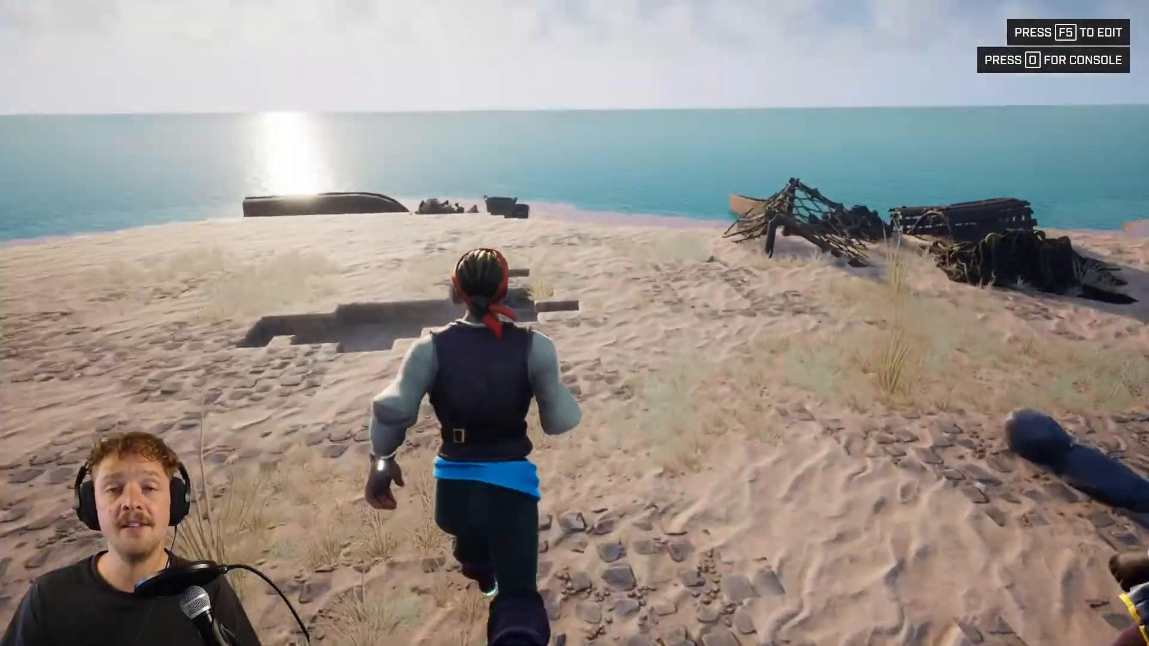
pyautogui.press('w')
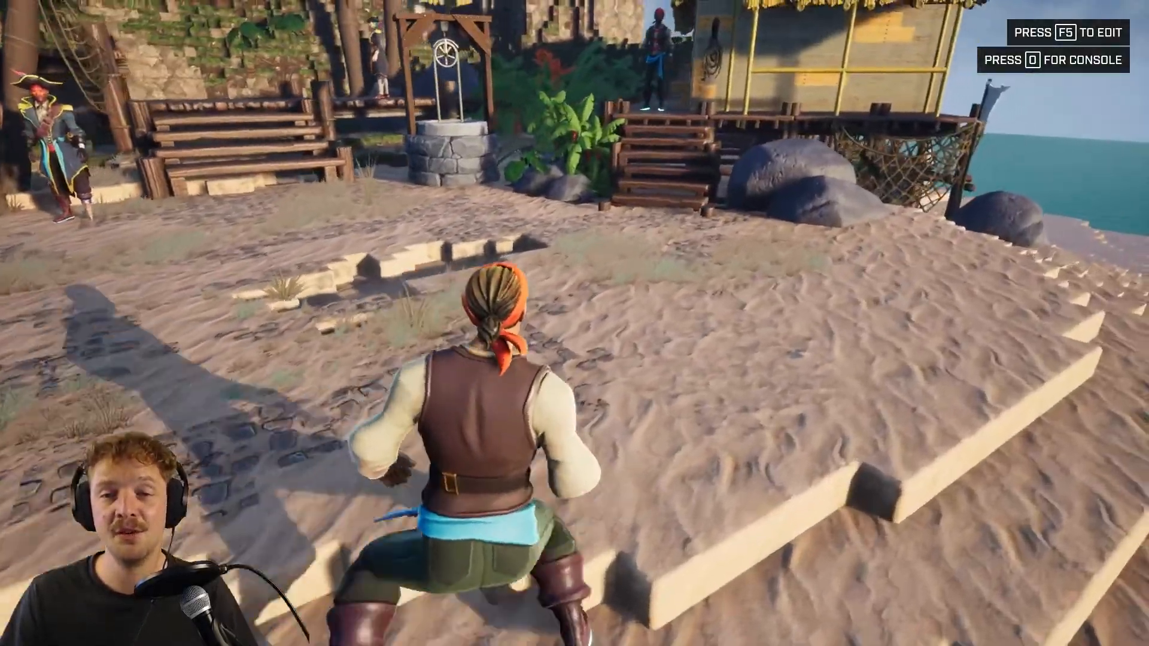
pyautogui.press('w')
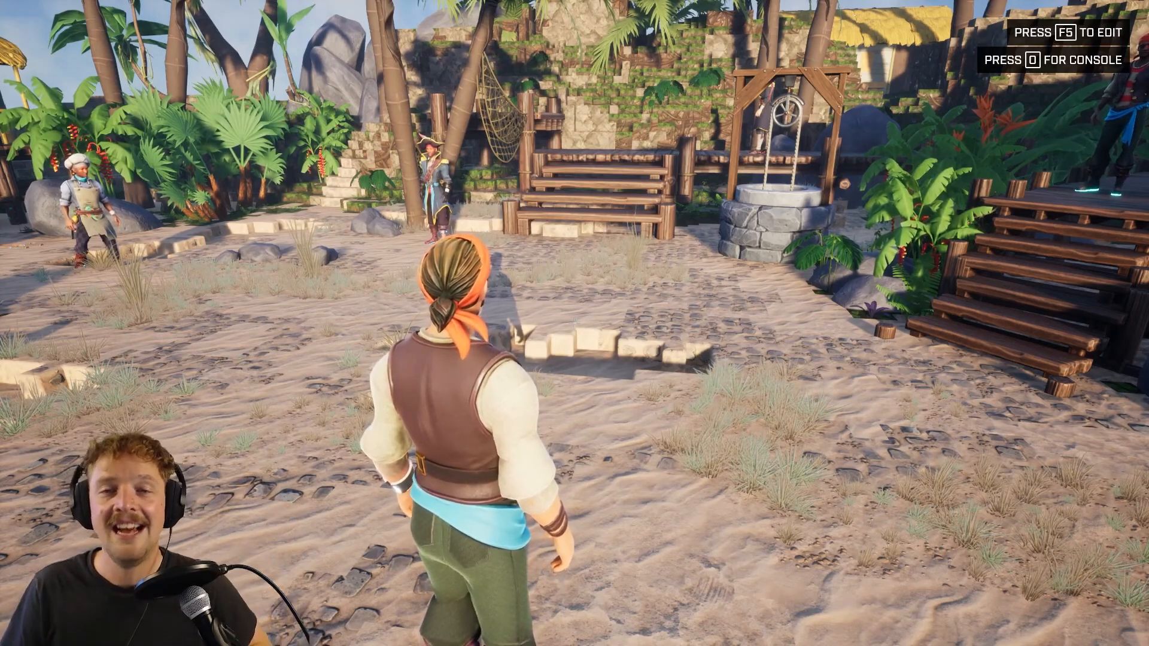
pyautogui.press('w')
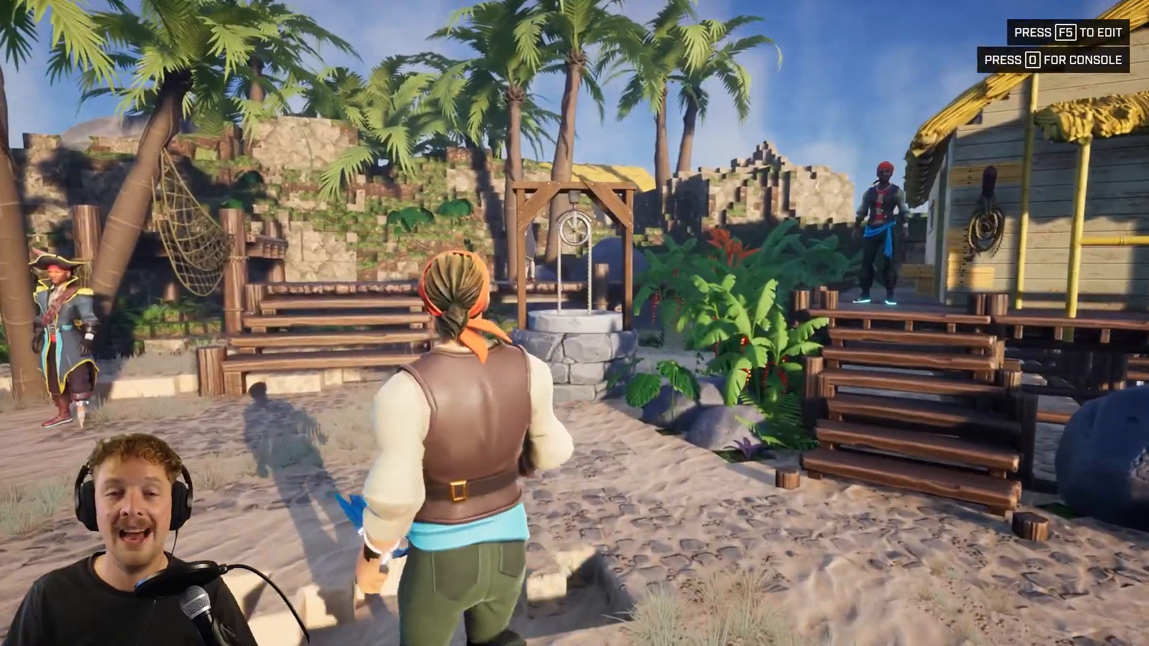
pyautogui.press('s')
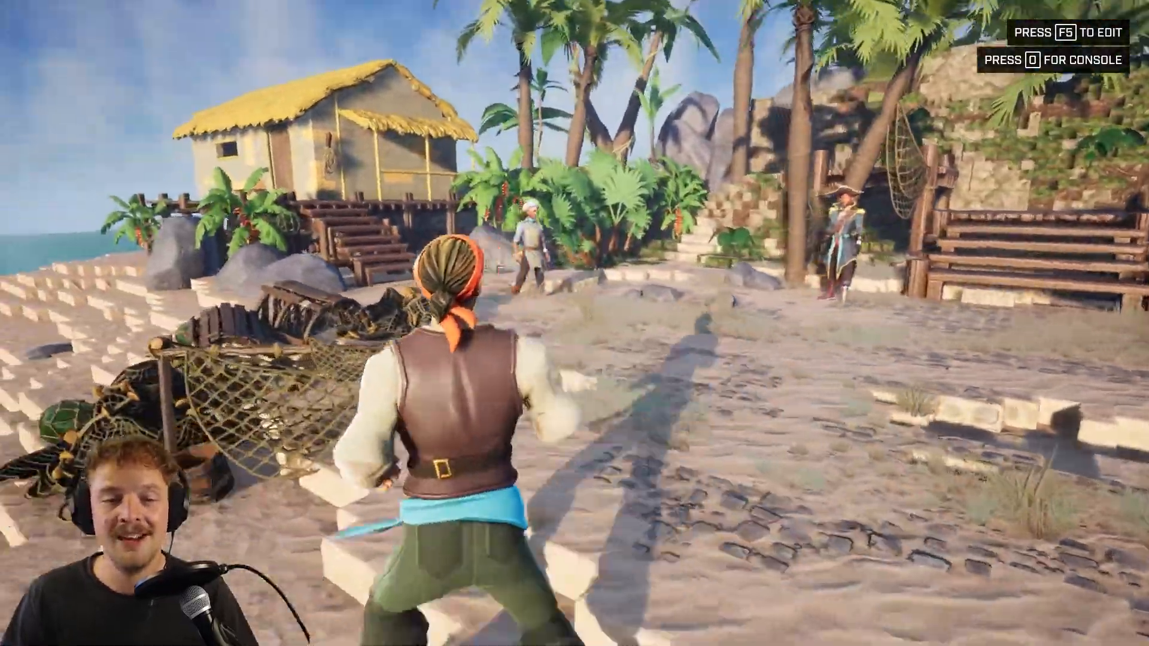
pyautogui.press('w')
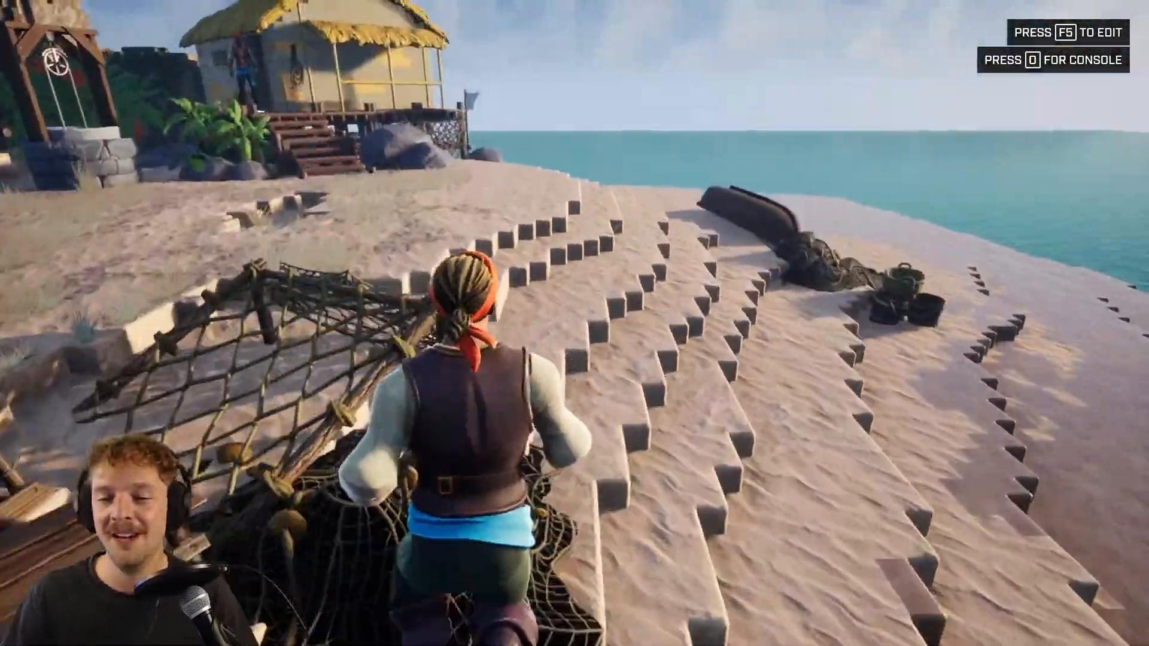
pyautogui.press('w')
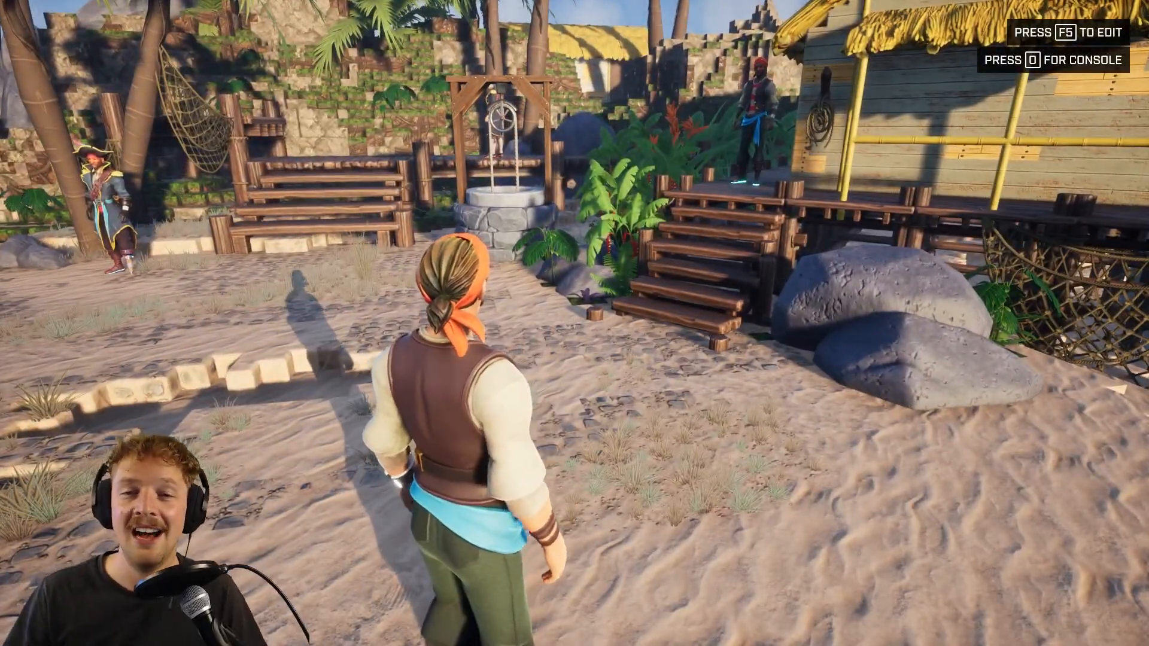
pyautogui.press('w')
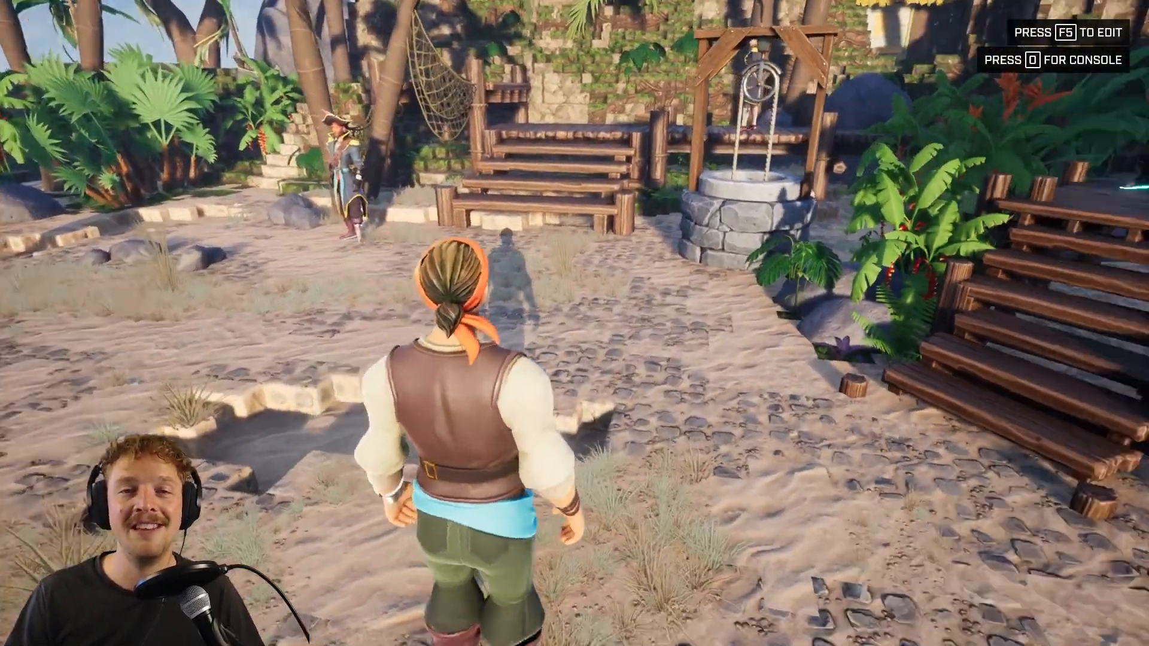